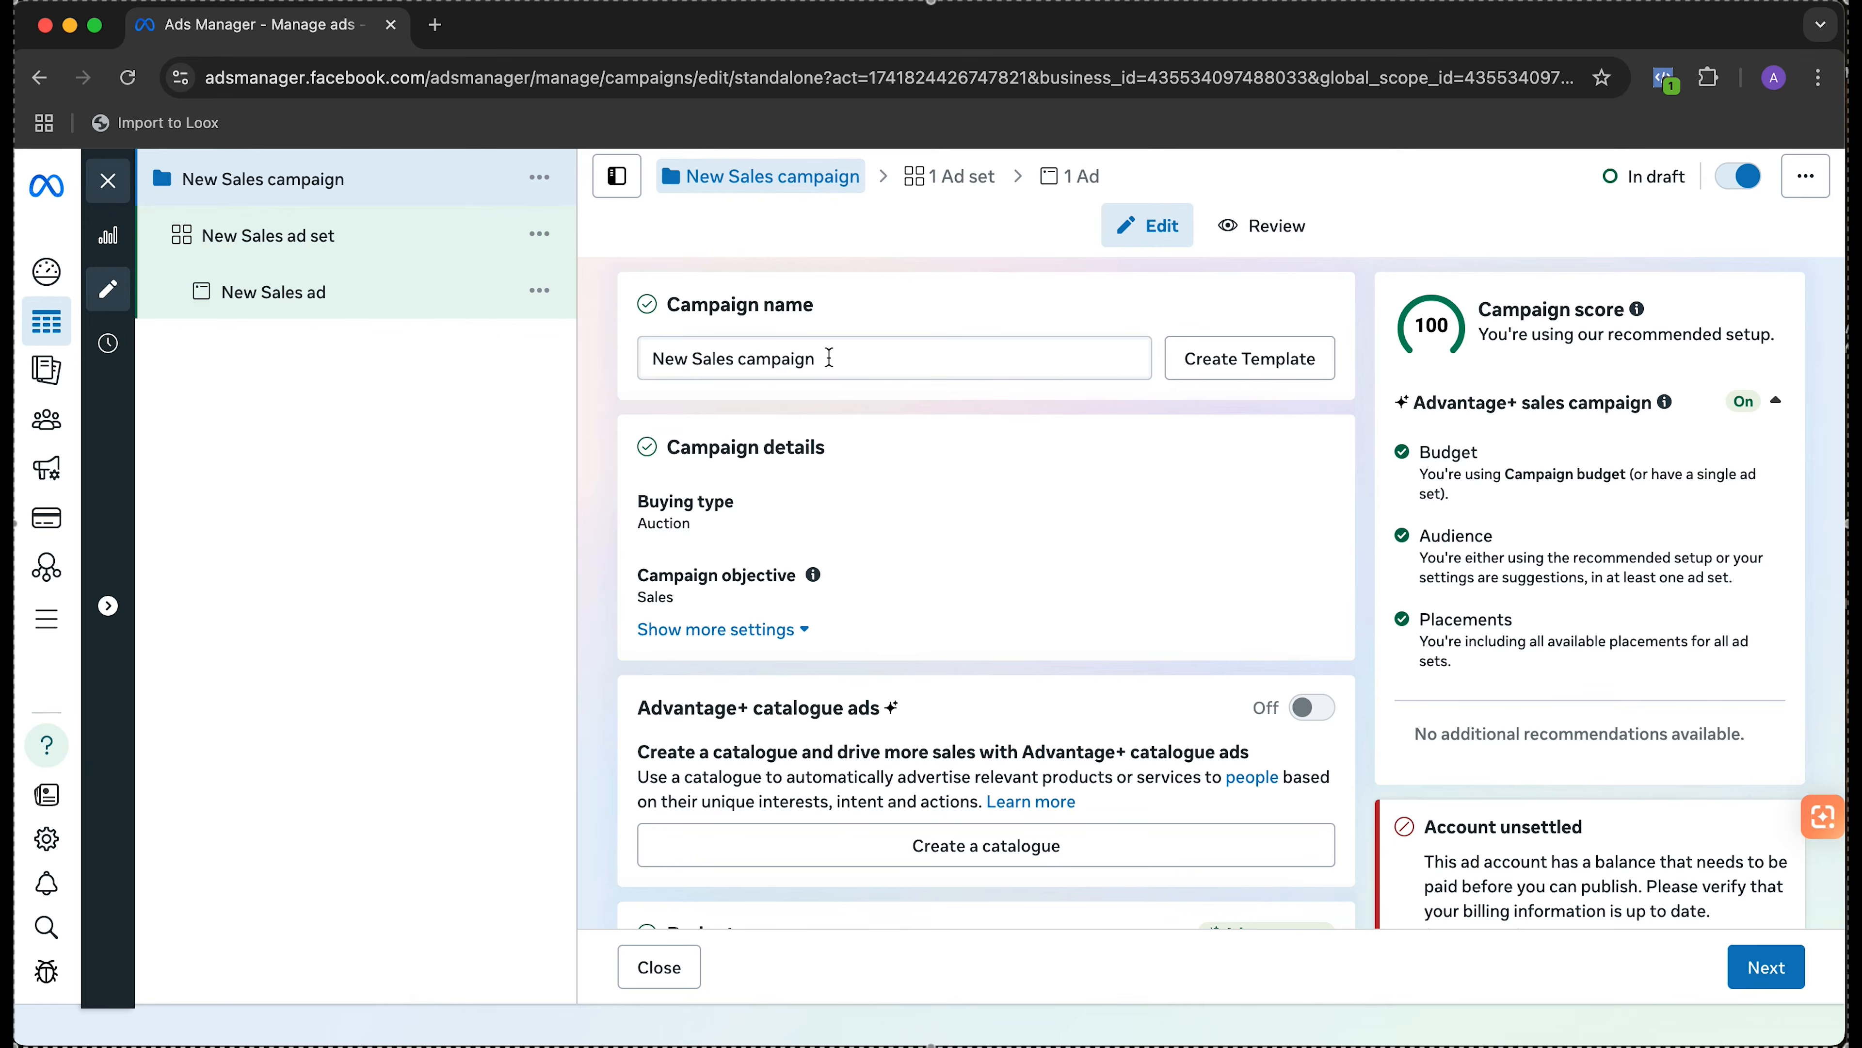
- Rename the campaign as "SALES | TESTING | ABO"
{"action": "left_click_drag", "start_coordinate": [829, 357], "coordinate": [678, 356]}
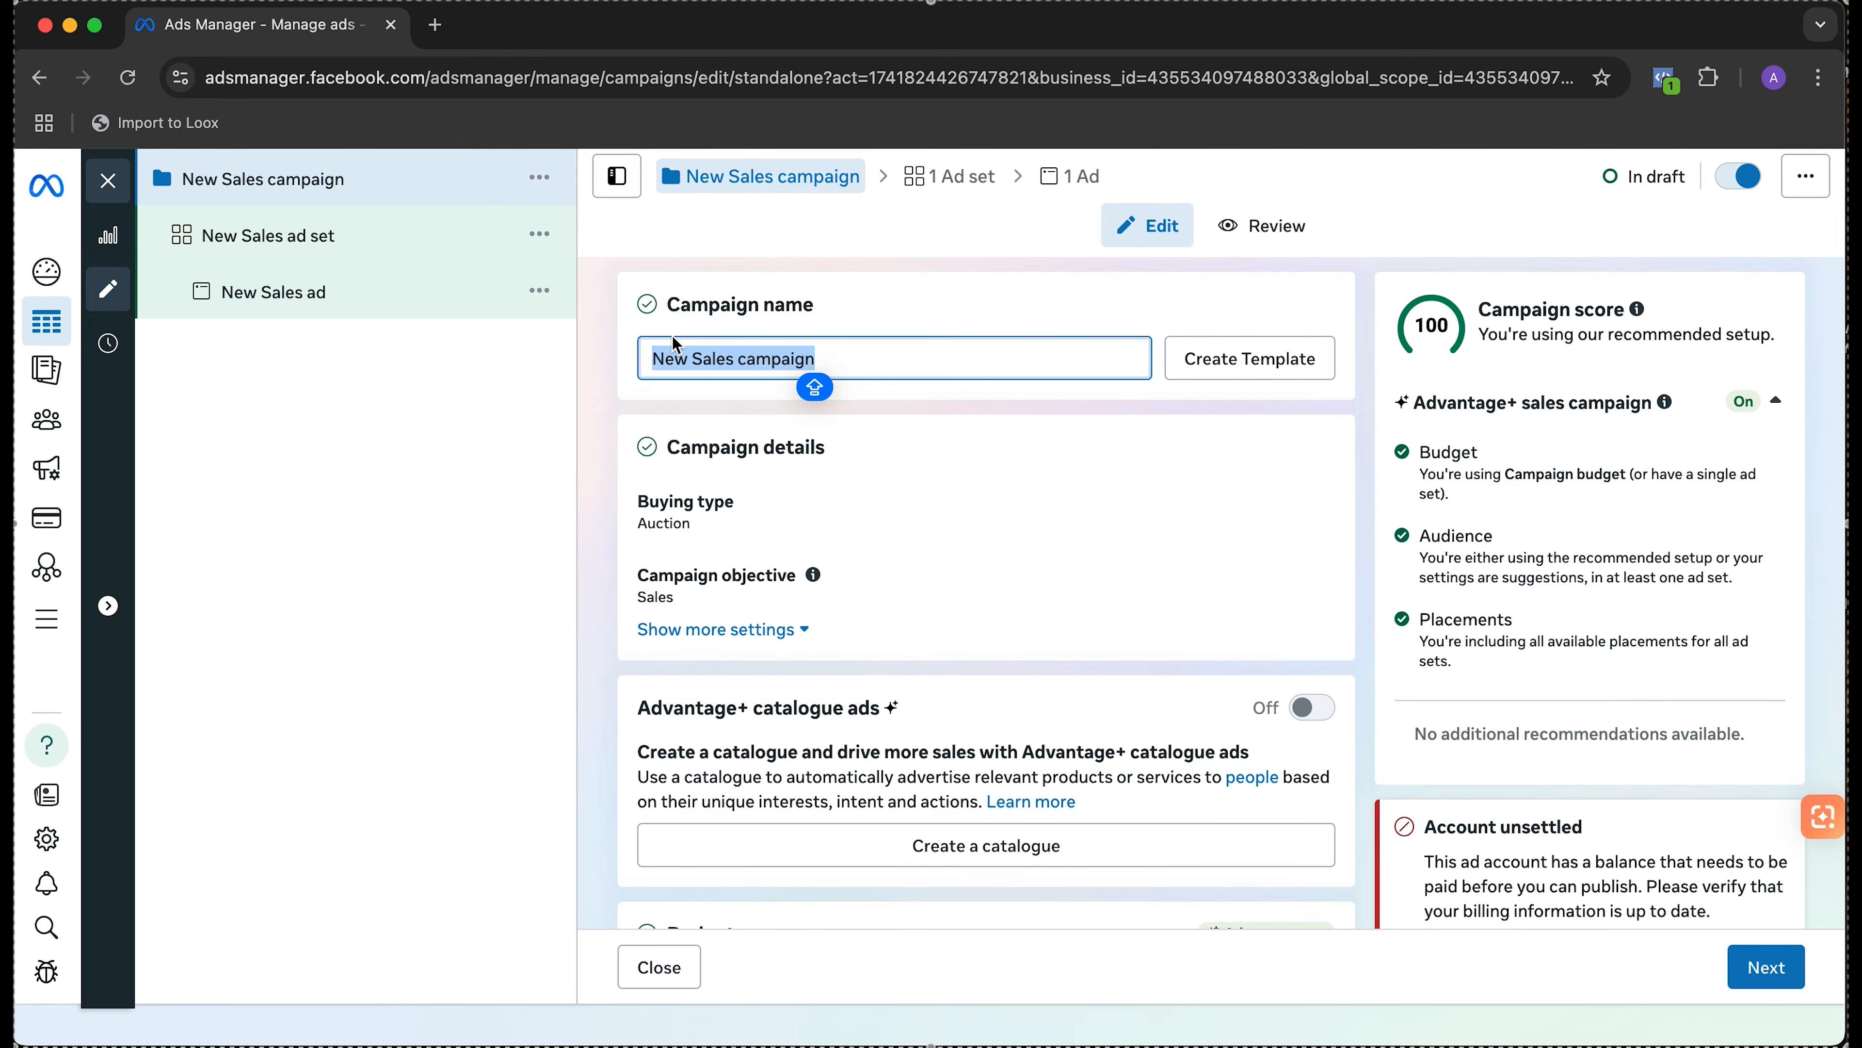
{"action": "key", "text": "BackSpace"}
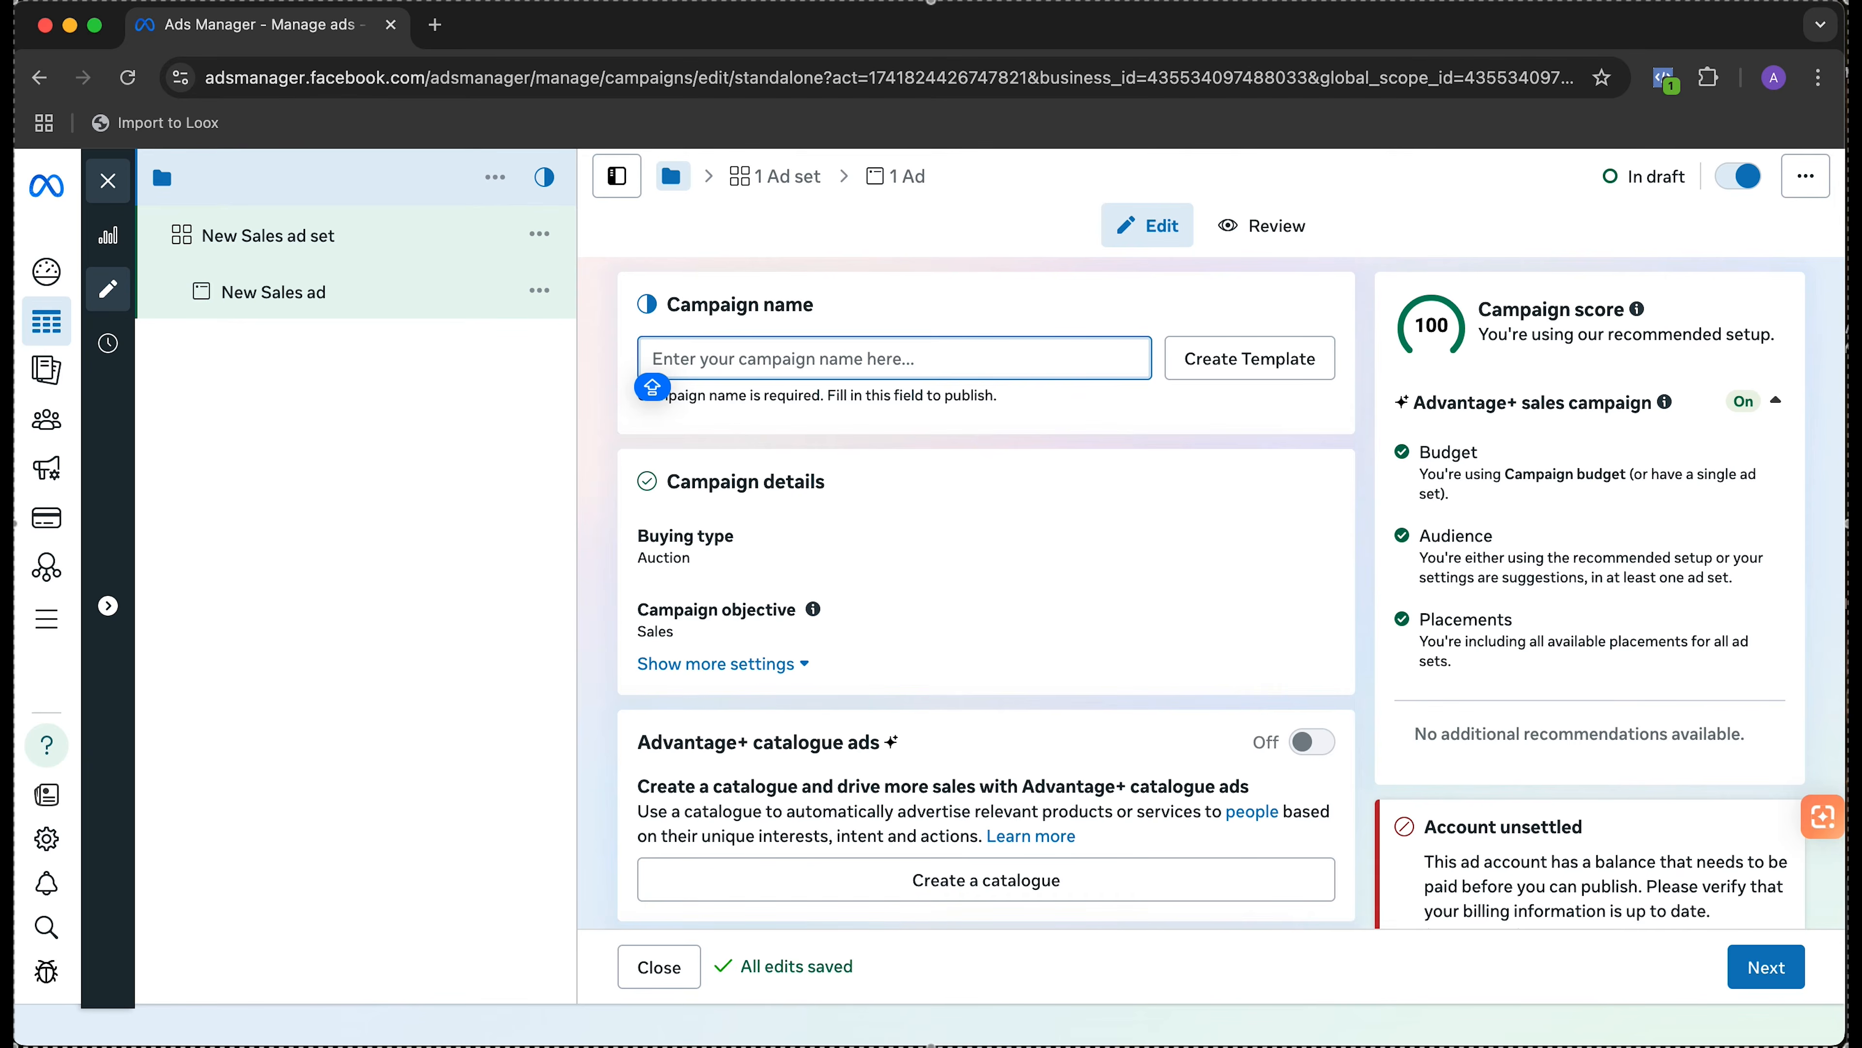
{"action": "type", "text": "SALES"}
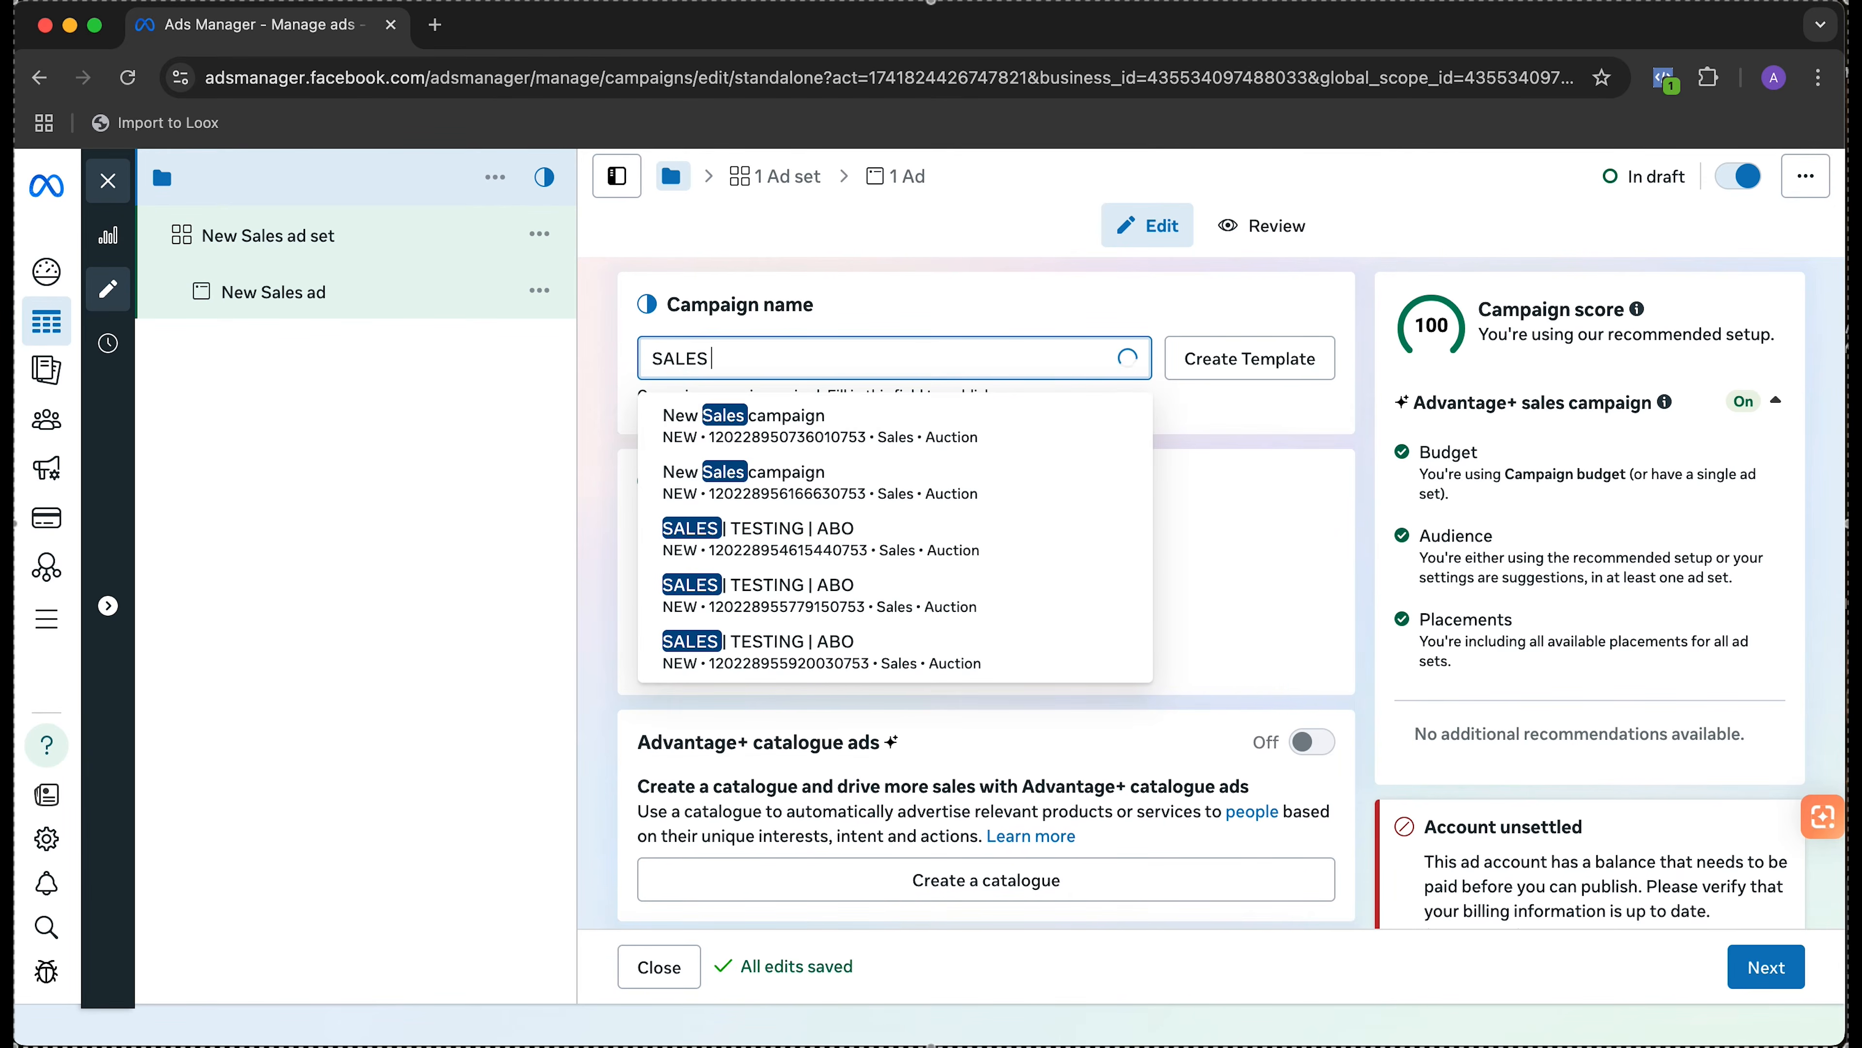
{"action": "type", "text": " |"}
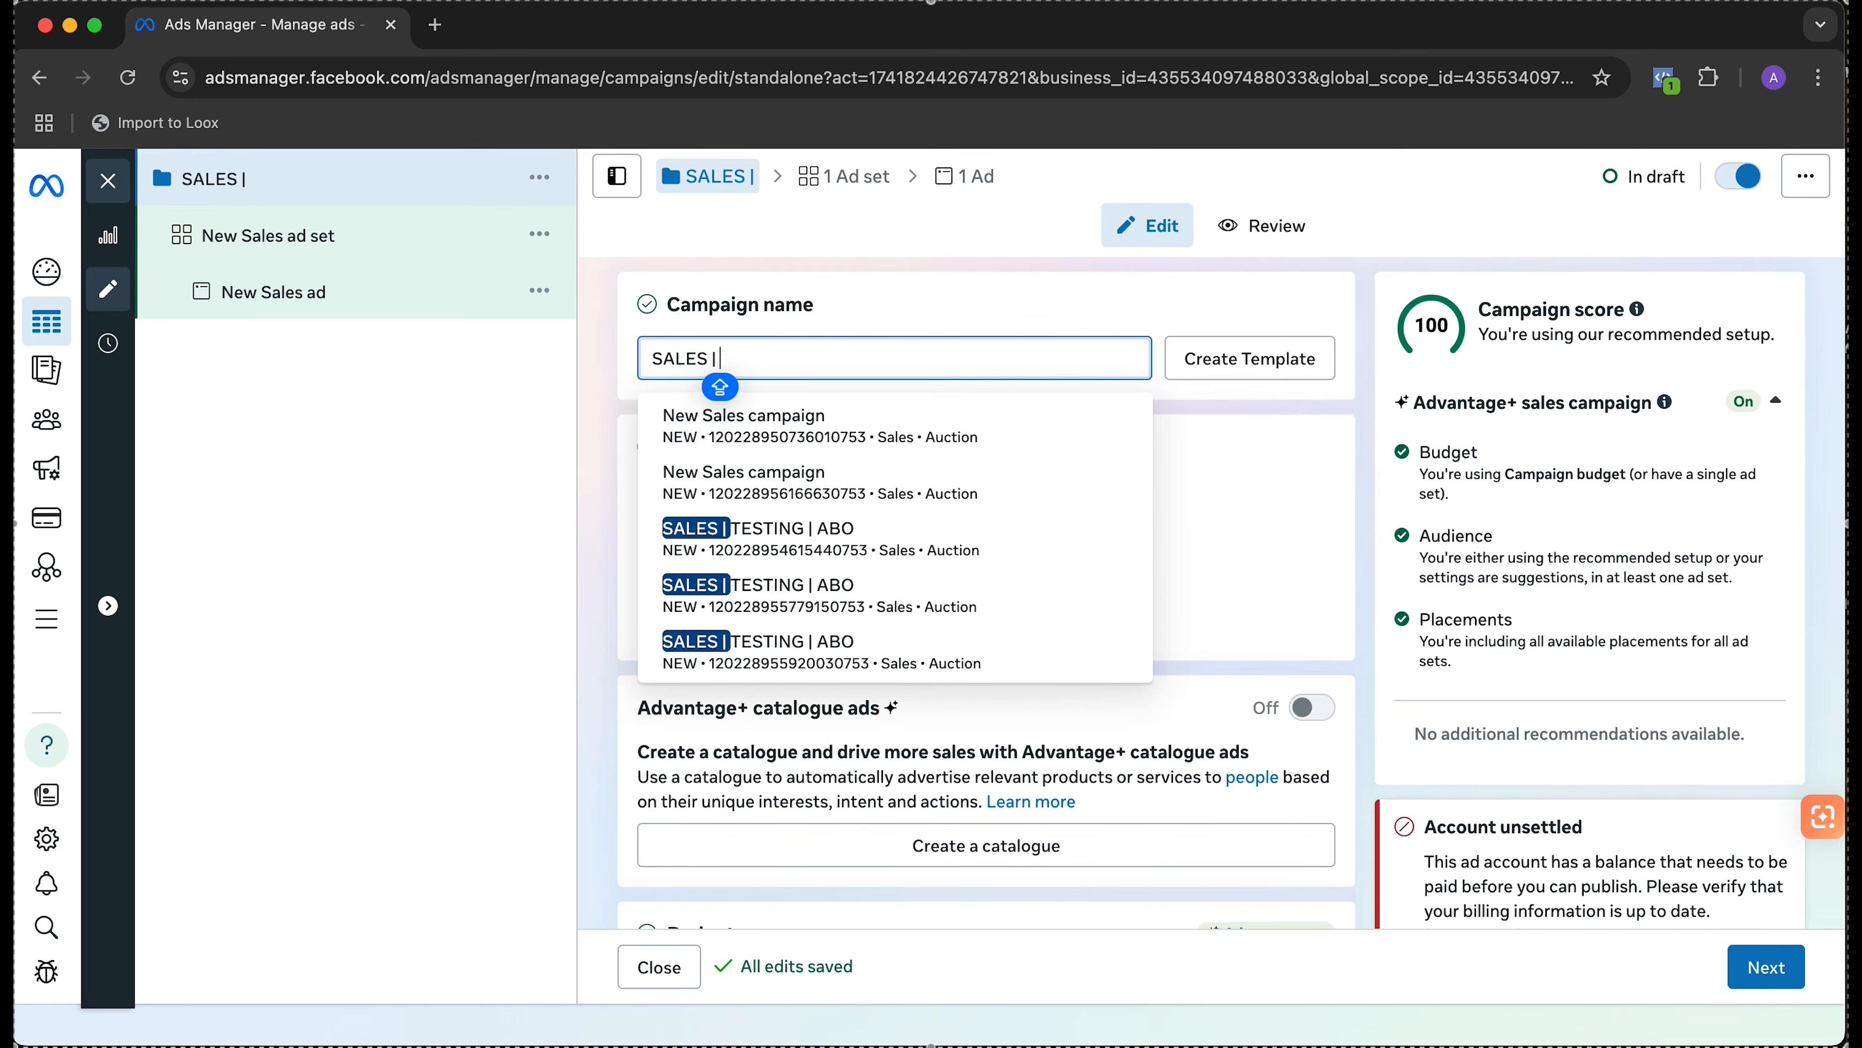
{"action": "type", "text": "TESTI"}
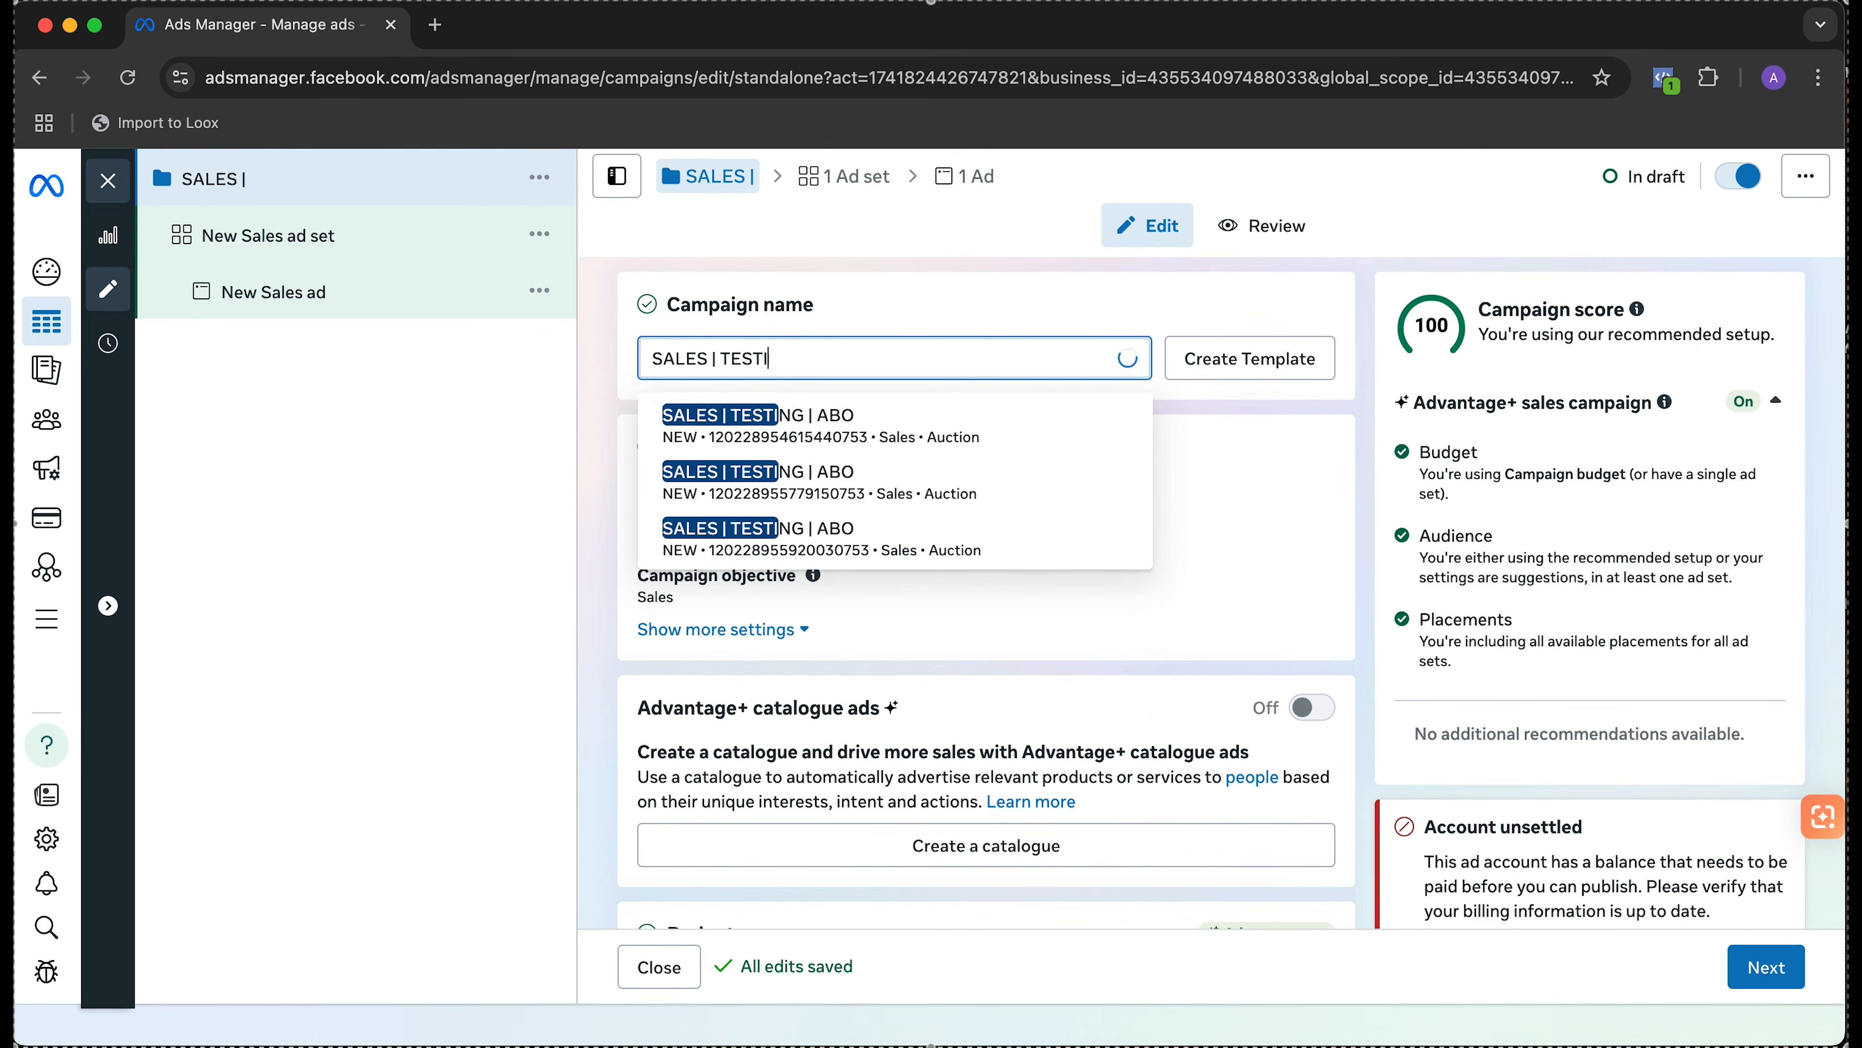
{"action": "type", "text": "NG |"}
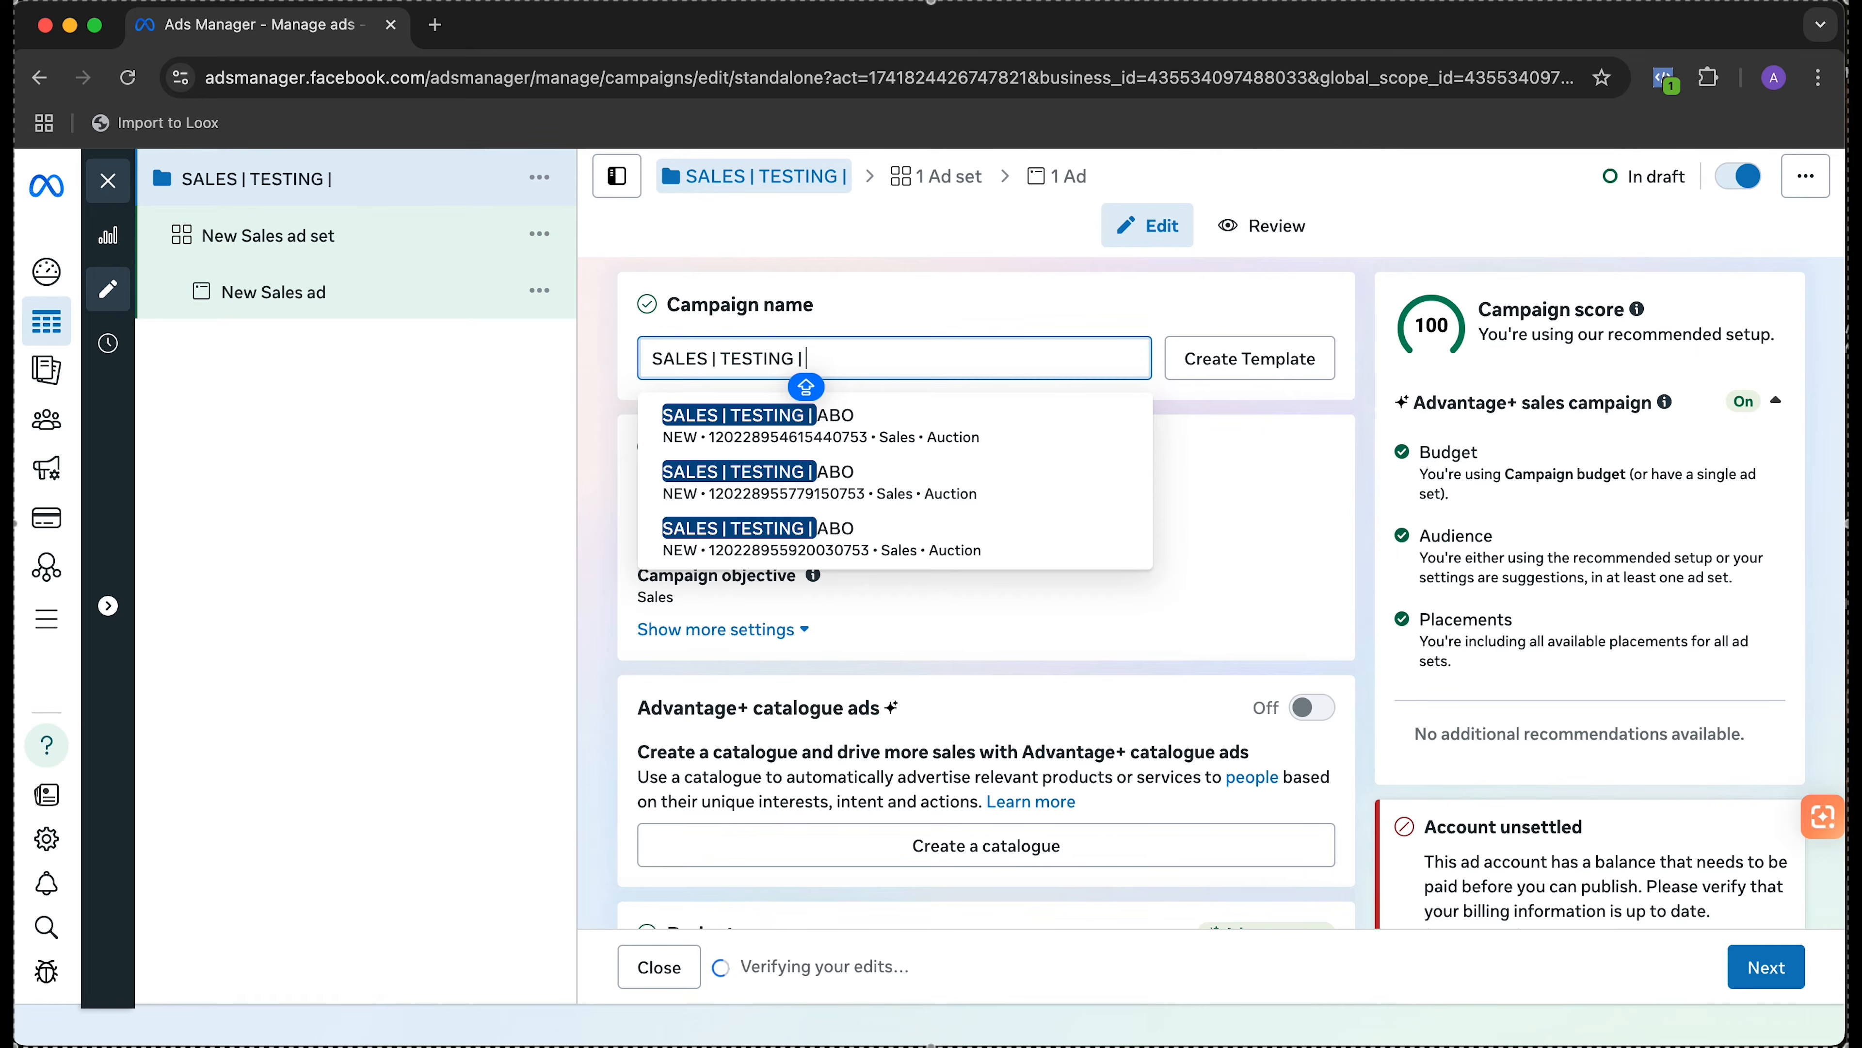
{"action": "type", "text": " ABO"}
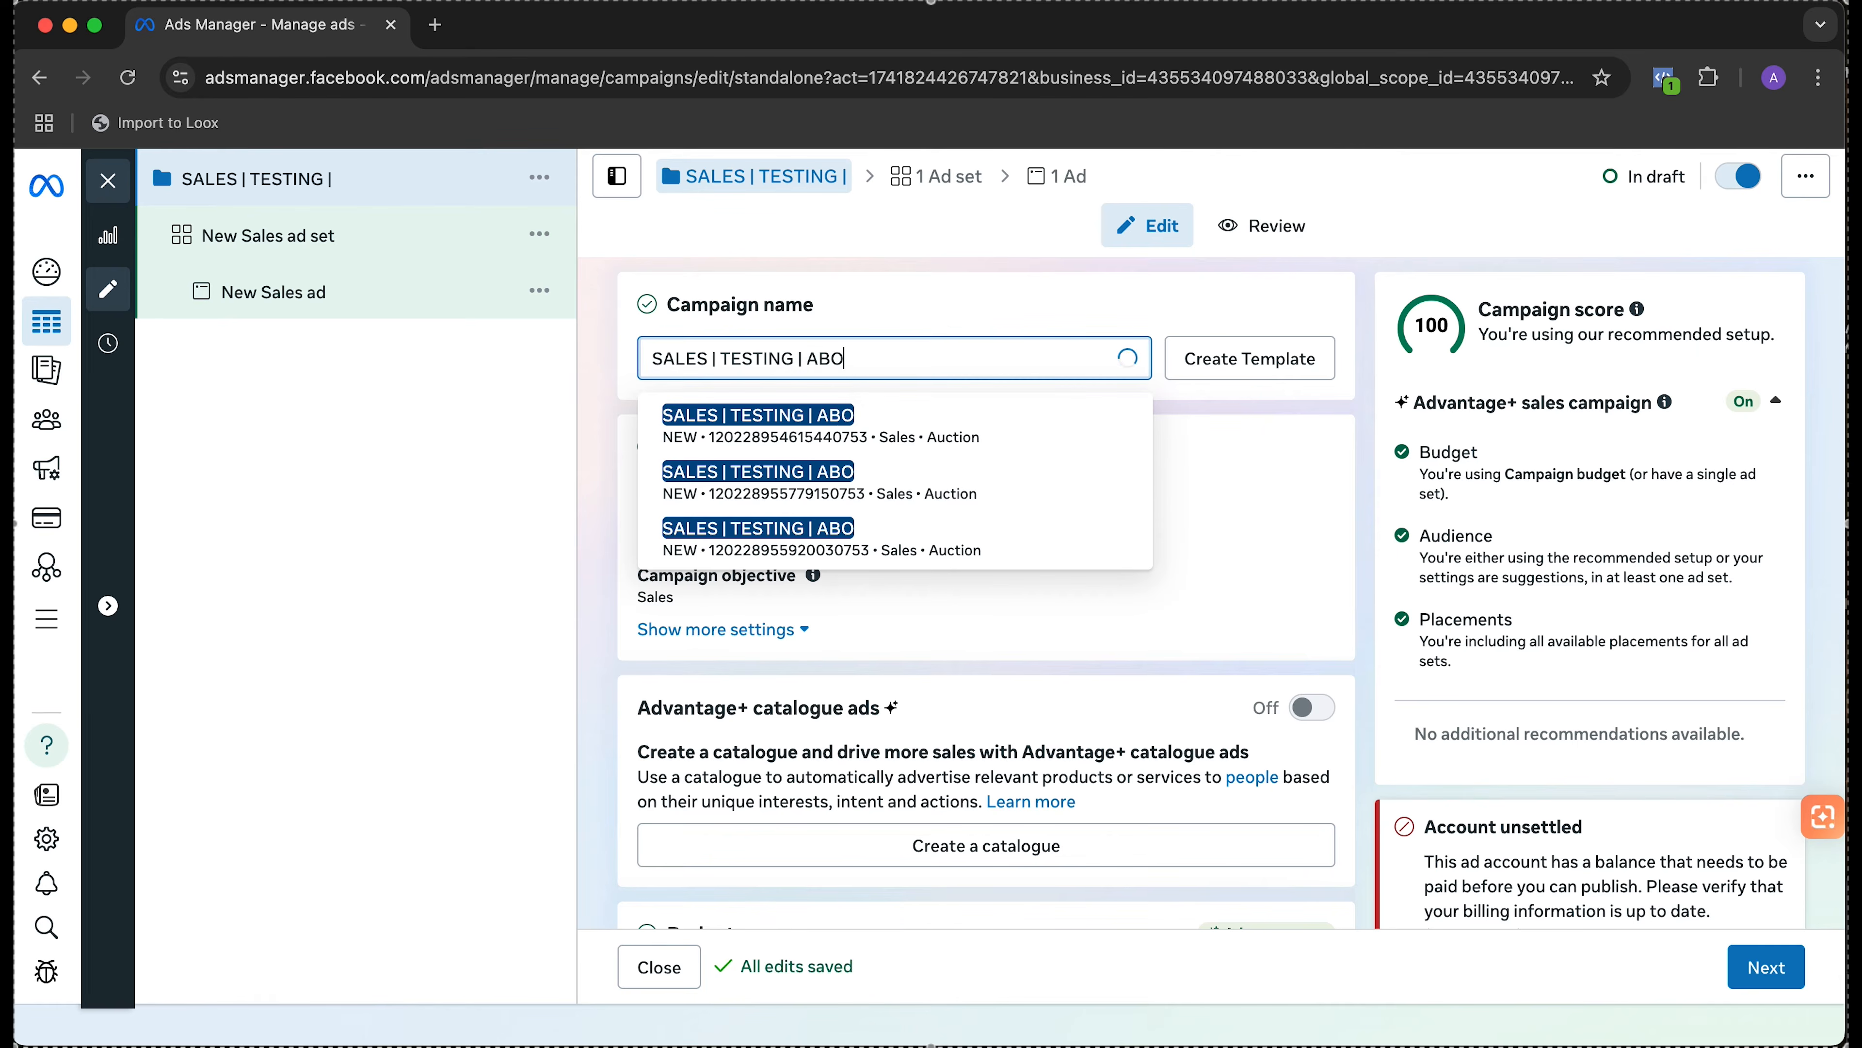
{"action": "left_click", "coordinate": [943, 258]}
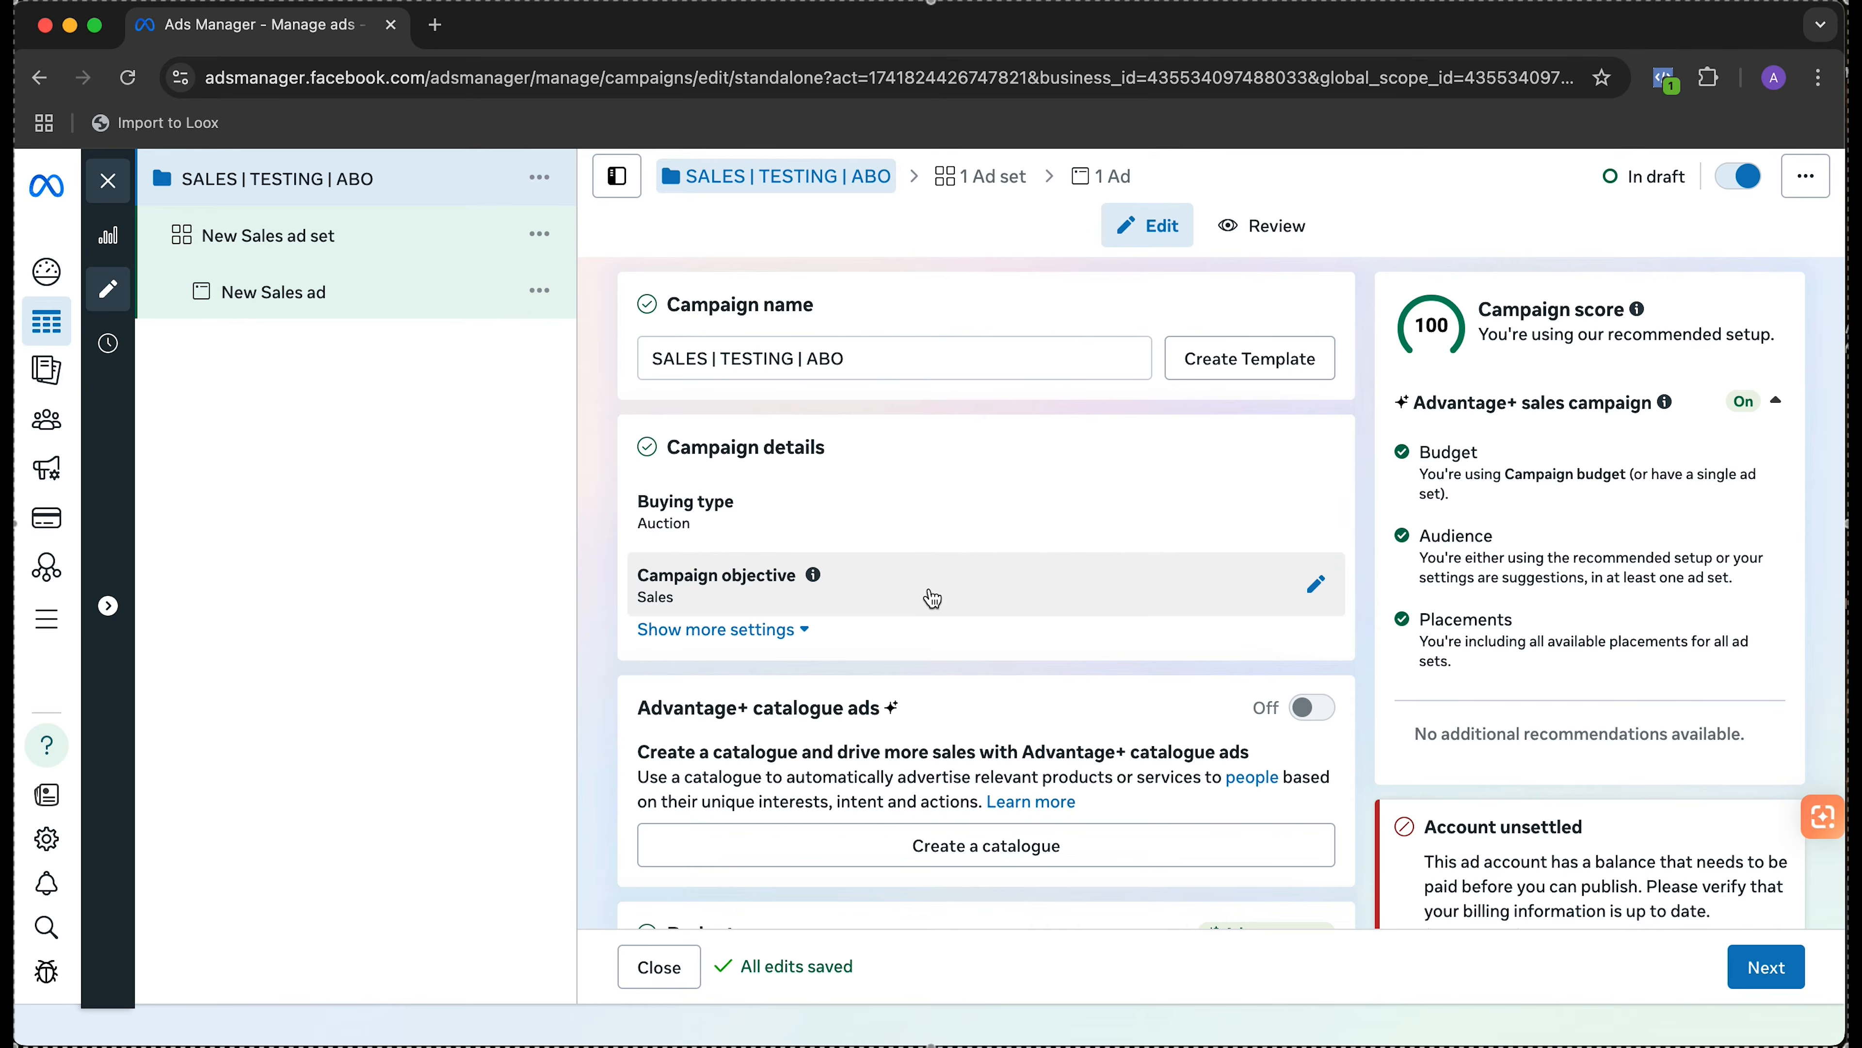
{"action": "scroll", "coordinate": [940, 587], "scroll_direction": "down", "scroll_amount": 3}
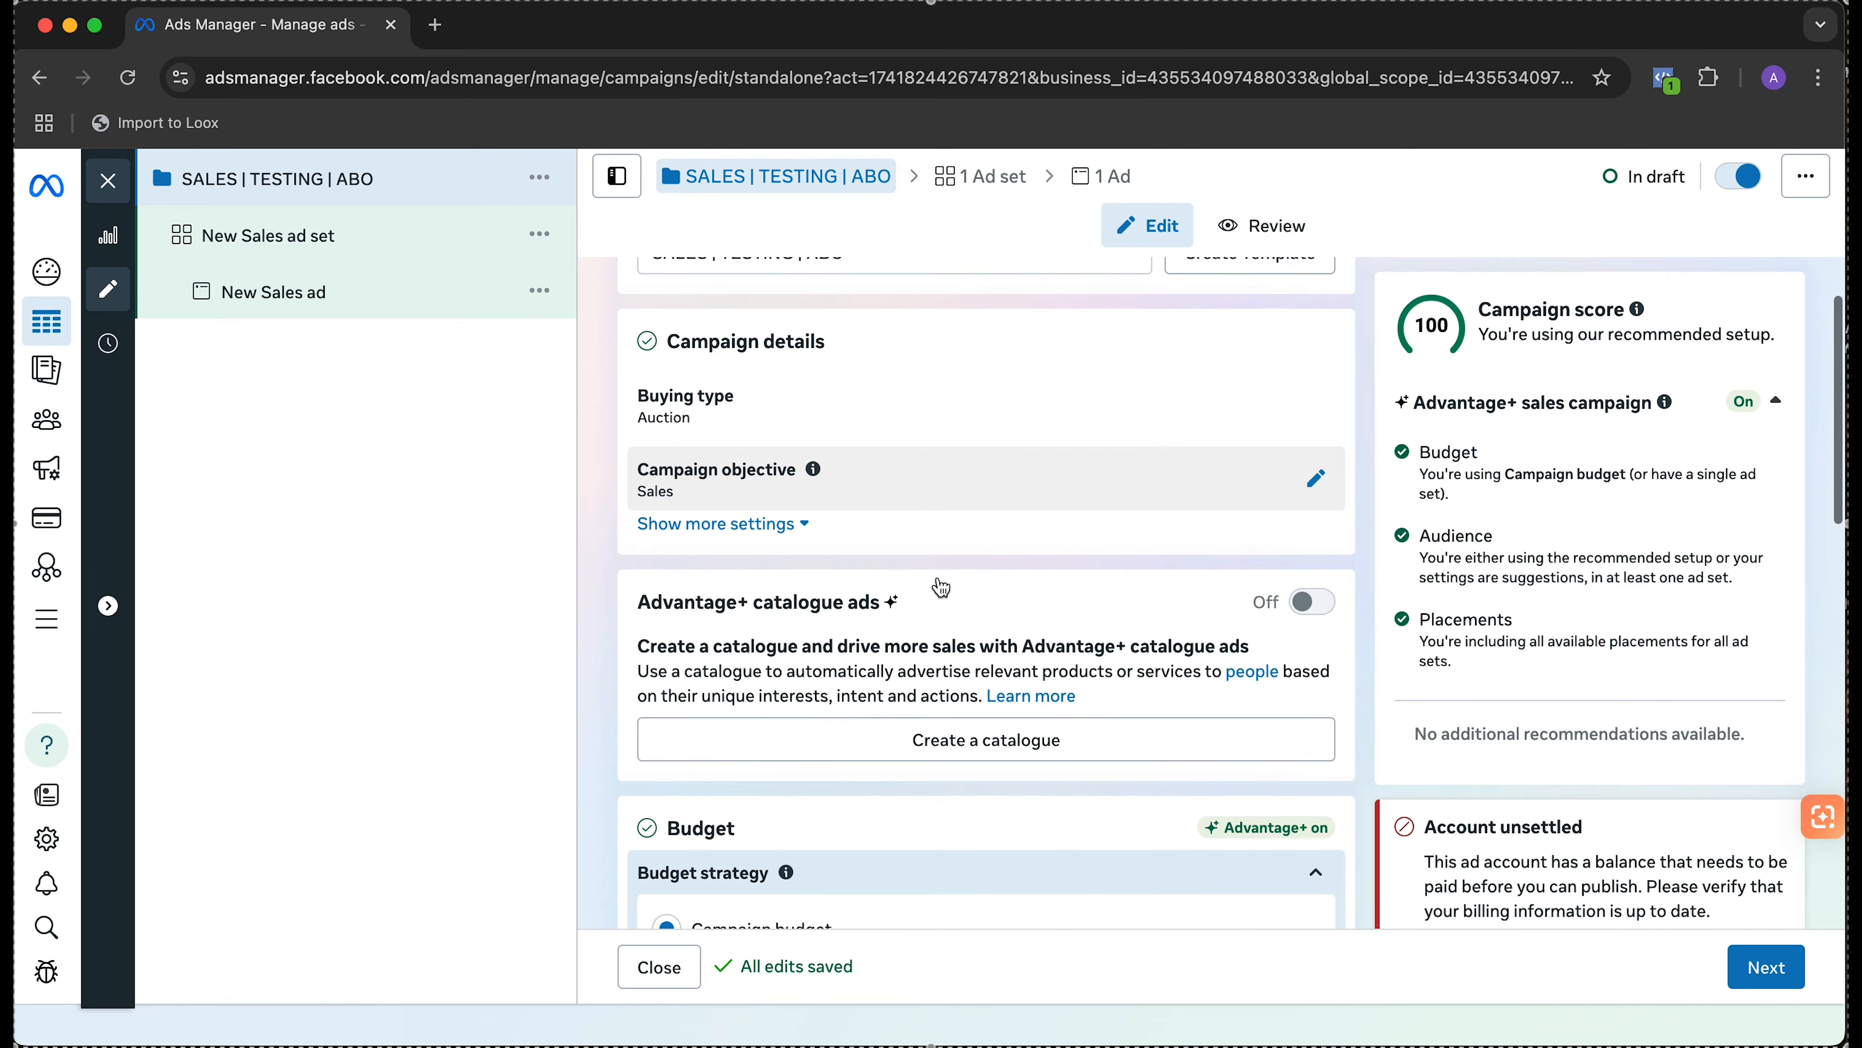
{"action": "scroll", "coordinate": [1320, 455], "scroll_direction": "up", "scroll_amount": 1}
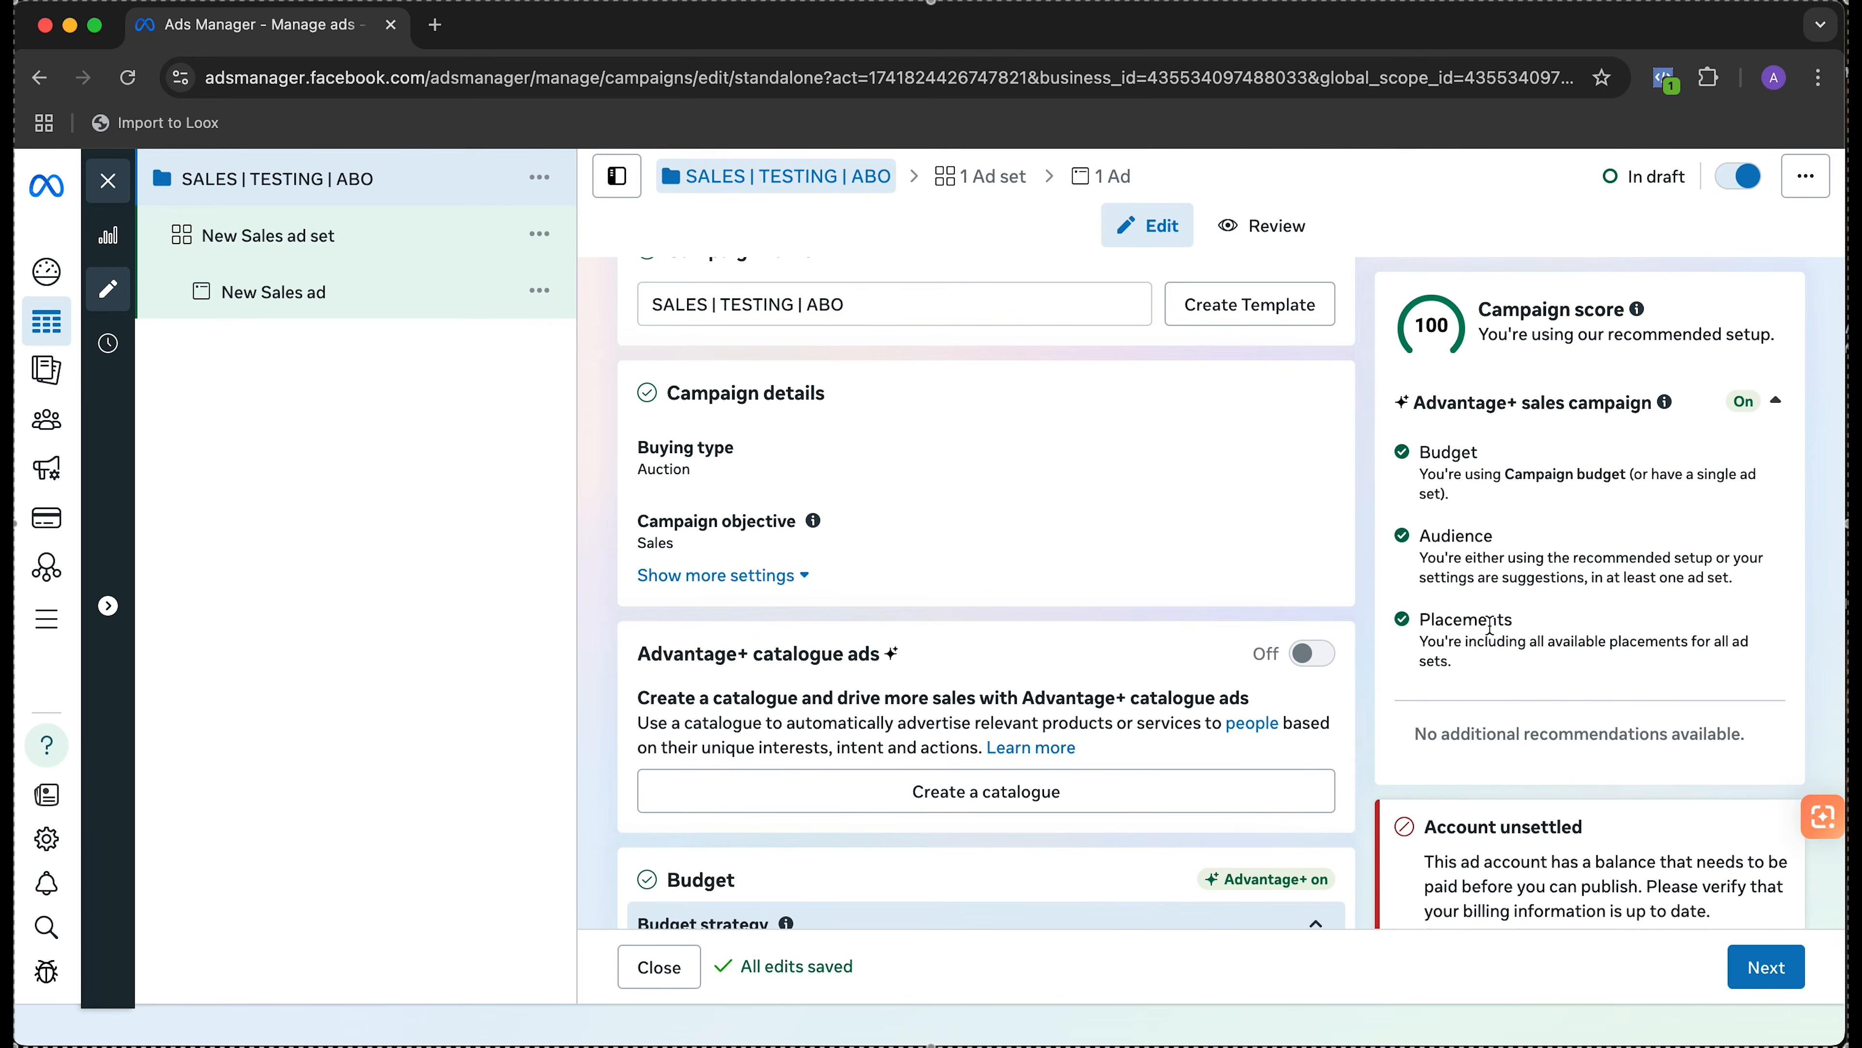
{"action": "left_click_drag", "start_coordinate": [1484, 452], "coordinate": [1419, 456]}
{"action": "left_click", "coordinate": [1544, 449]}
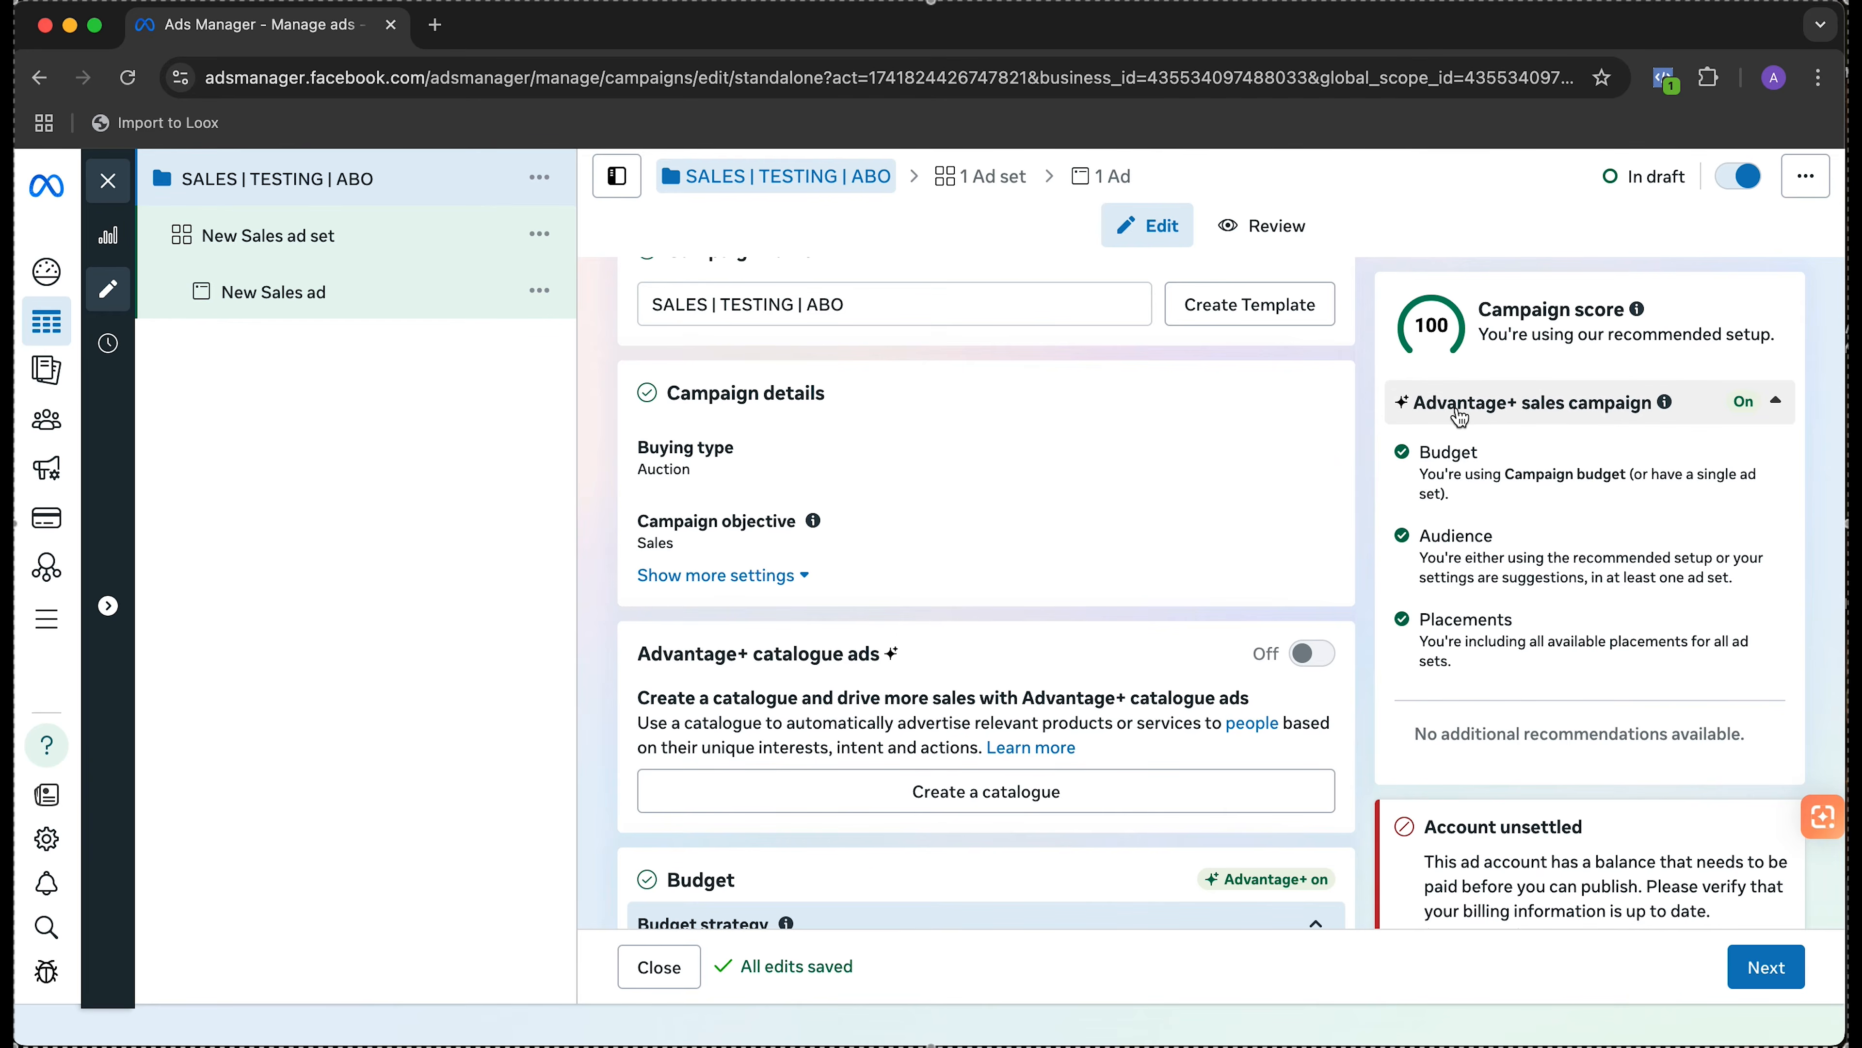
- Set the campaign's budget strategy to Ad set budget and turn off sharing some of the budget with other ad sets
{"action": "scroll", "coordinate": [1088, 498], "scroll_direction": "down", "scroll_amount": 3}
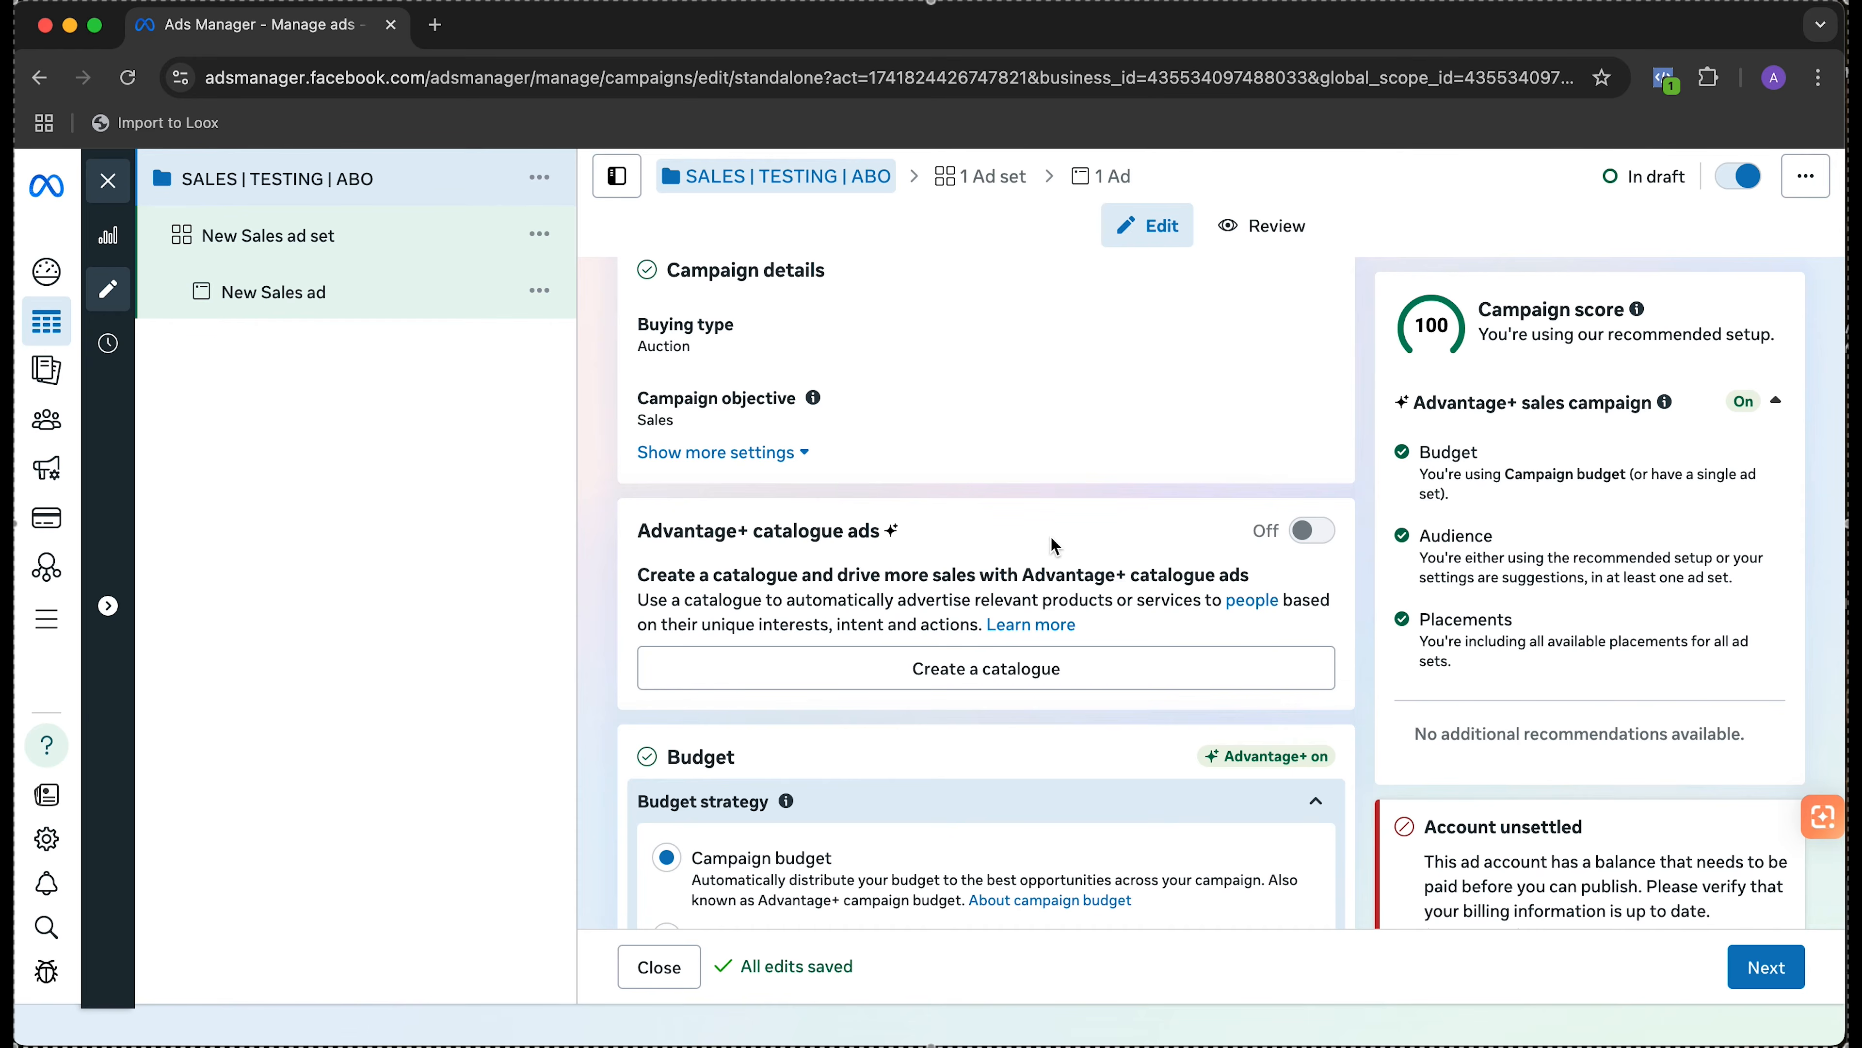
{"action": "scroll", "coordinate": [1067, 631], "scroll_direction": "down", "scroll_amount": 4}
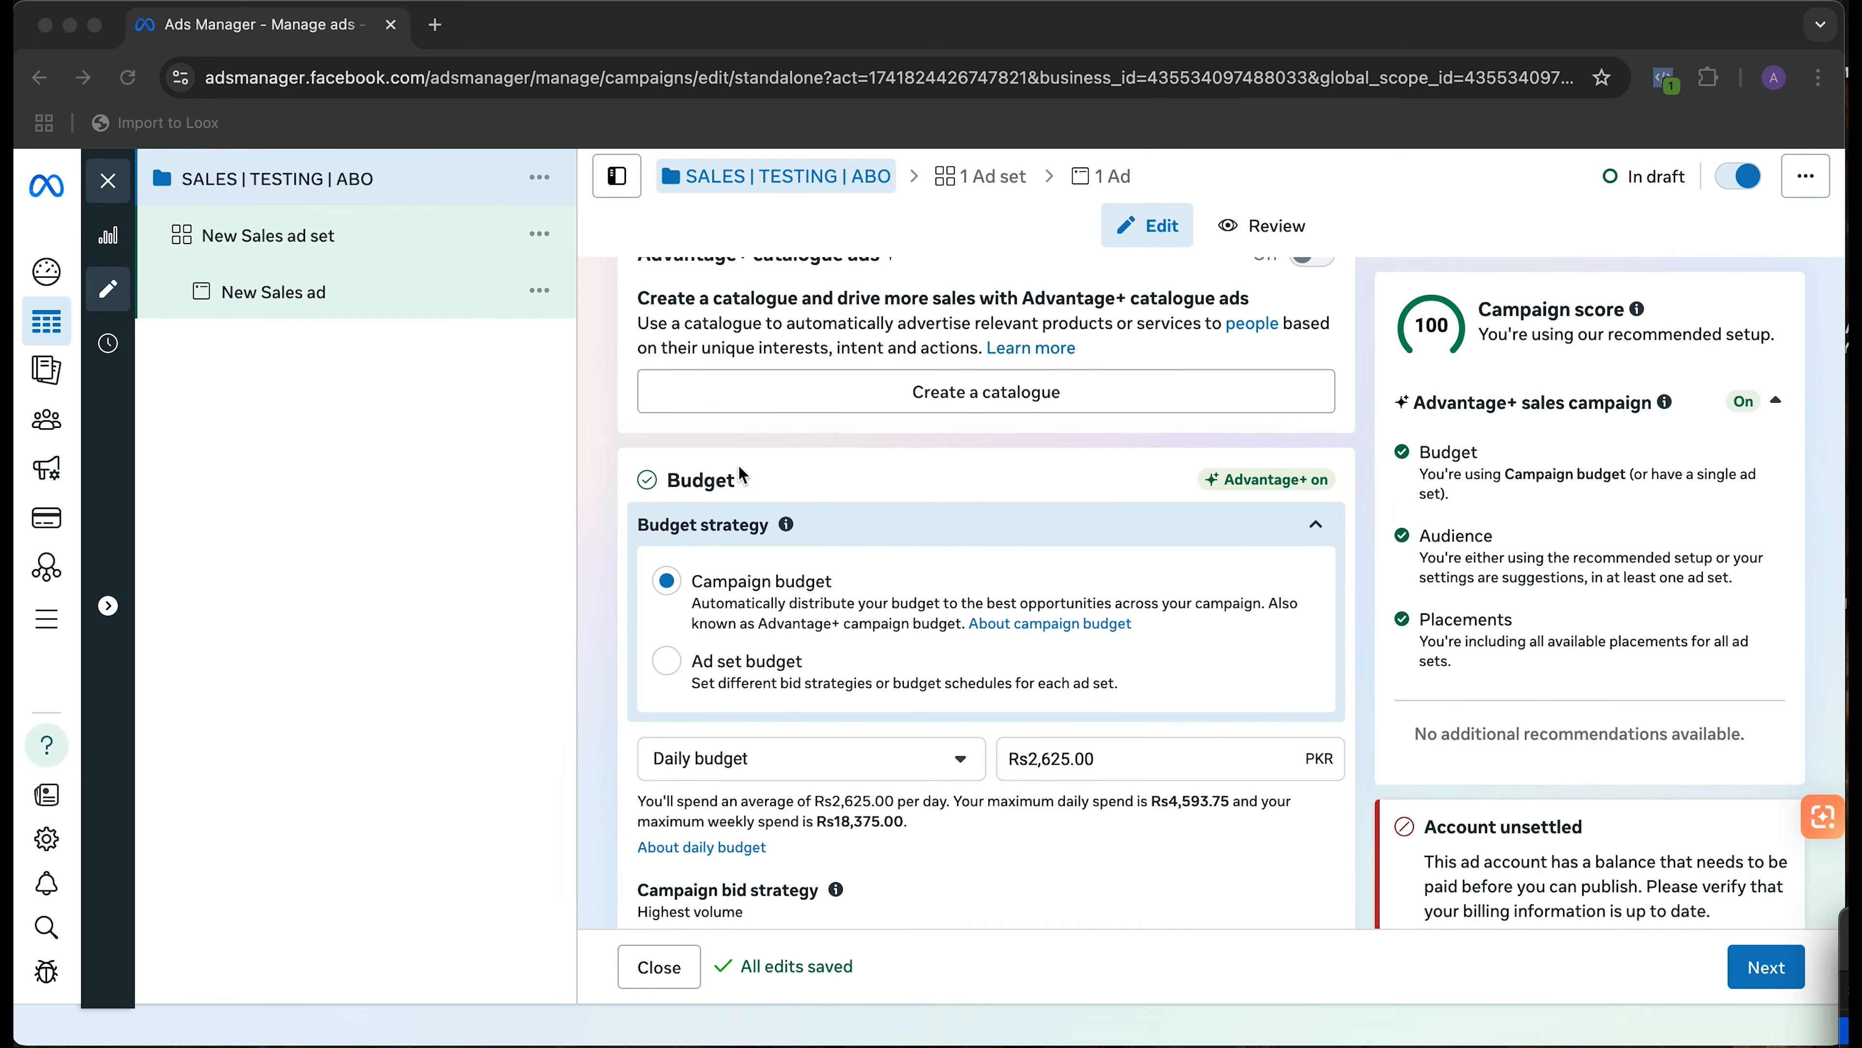
{"action": "left_click", "coordinate": [659, 664]}
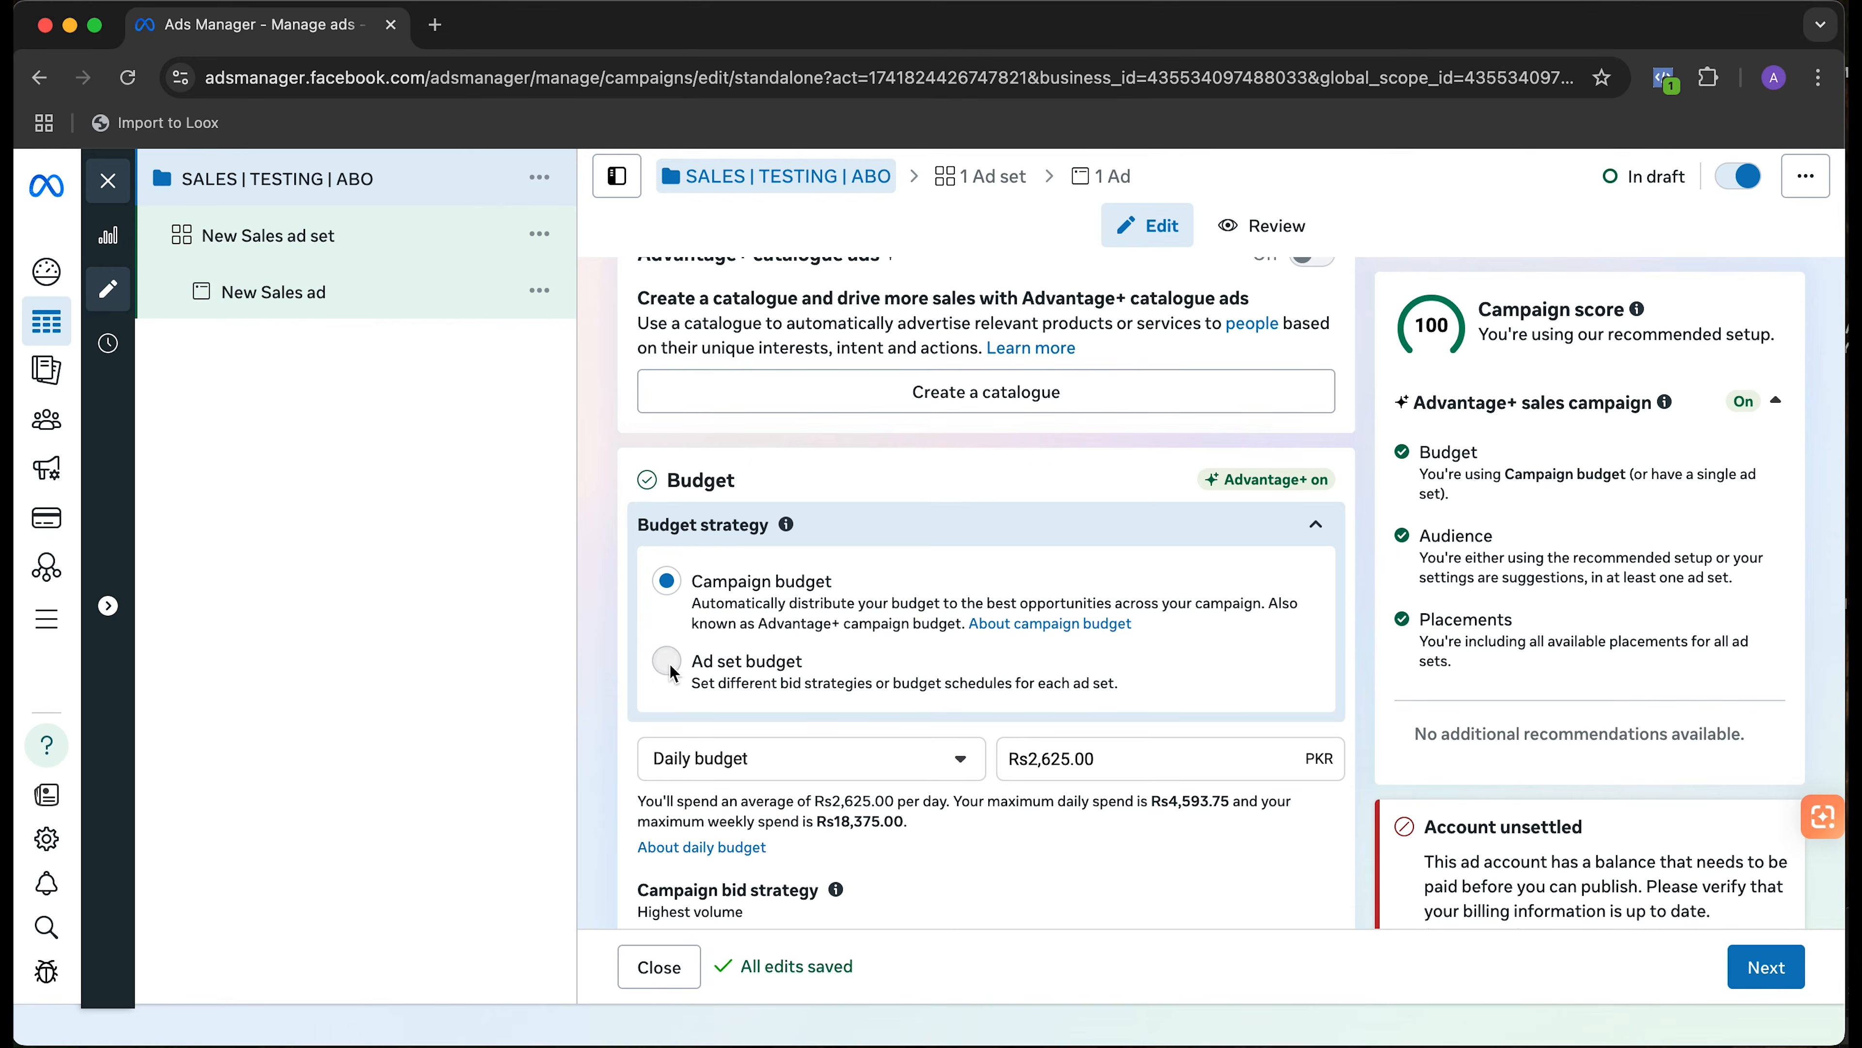
{"action": "left_click", "coordinate": [669, 662]}
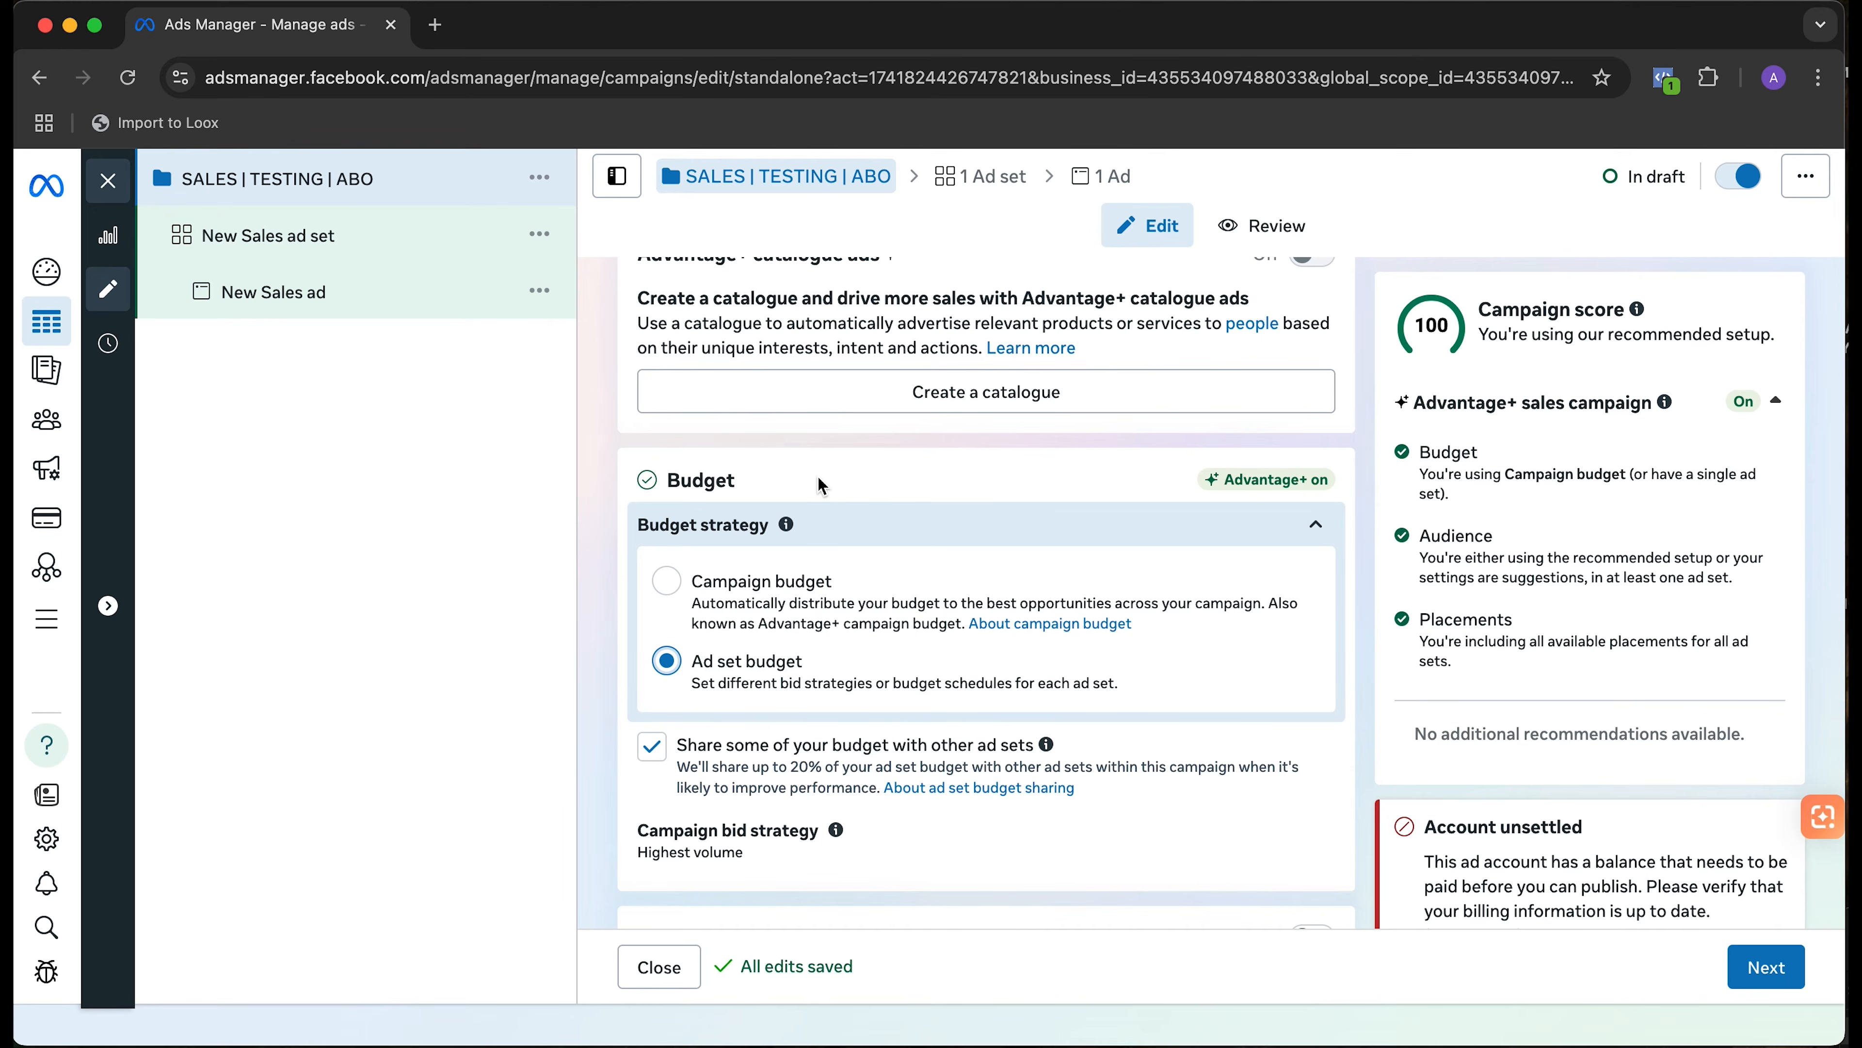
{"action": "scroll", "coordinate": [816, 474], "scroll_direction": "down", "scroll_amount": 2}
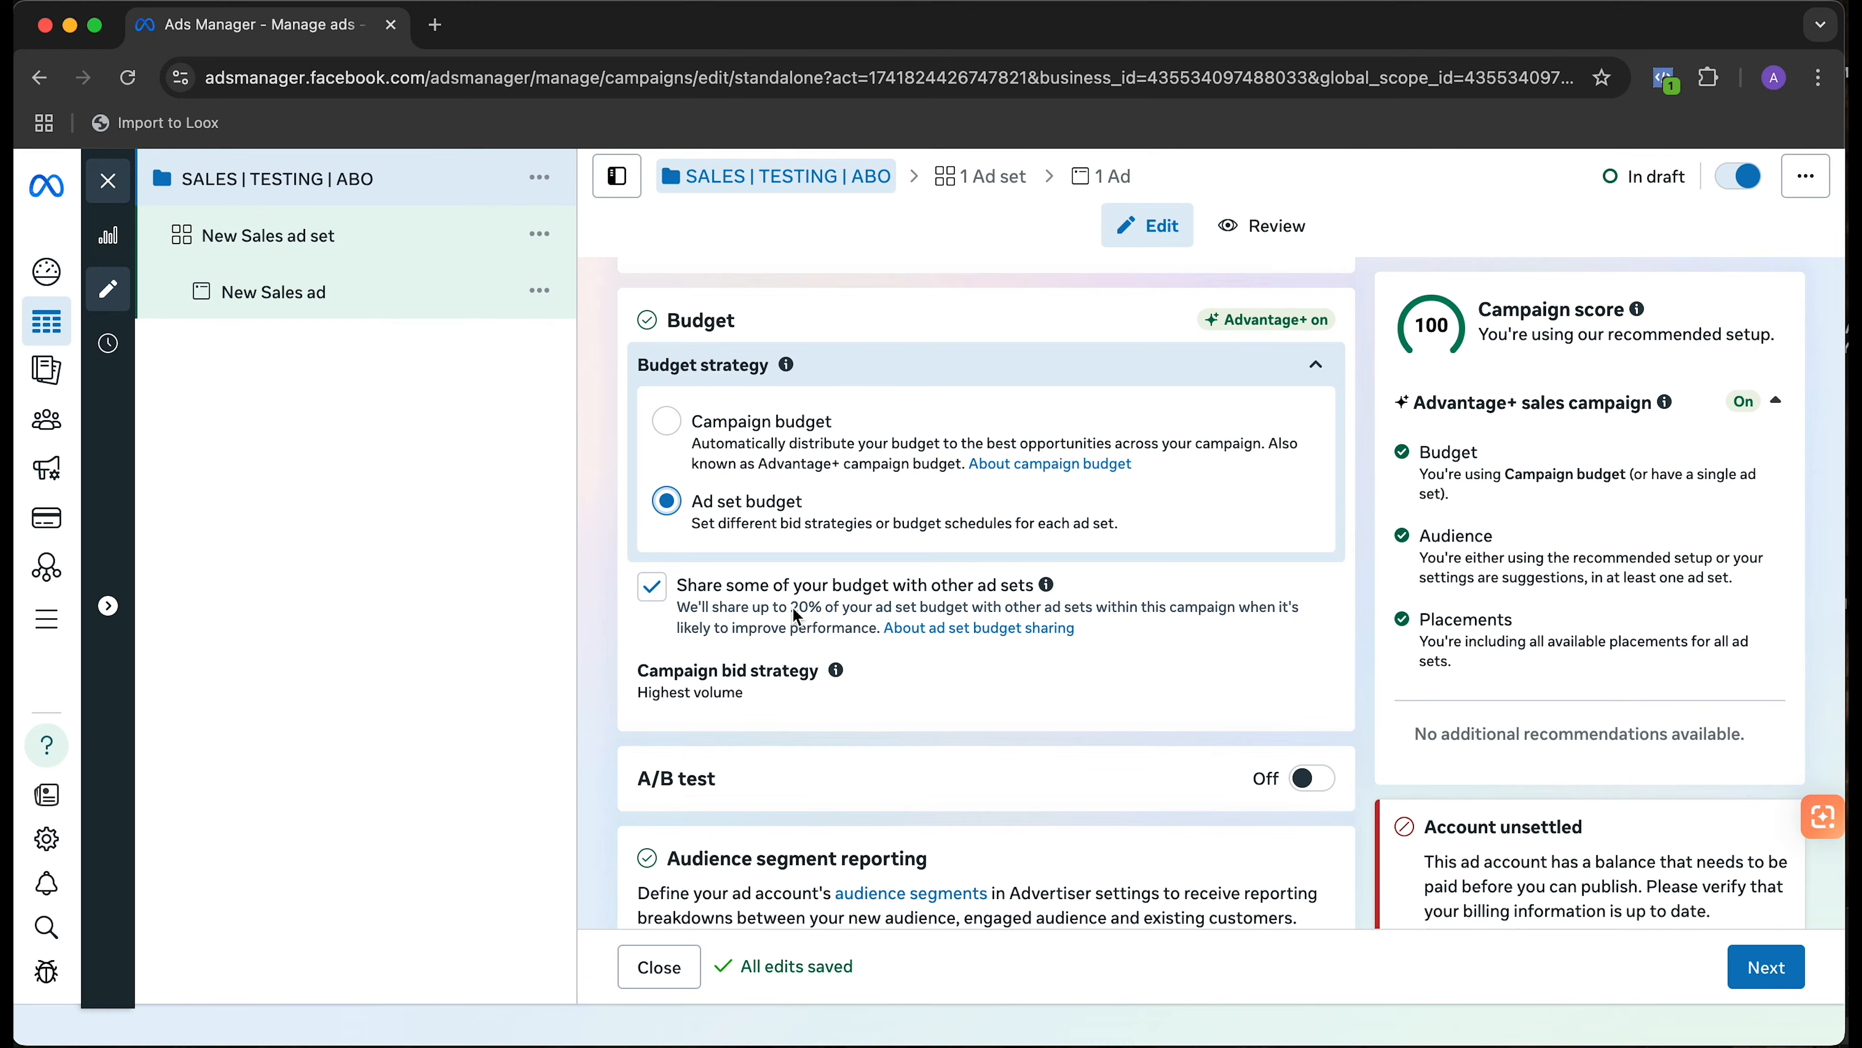
{"action": "left_click", "coordinate": [659, 588]}
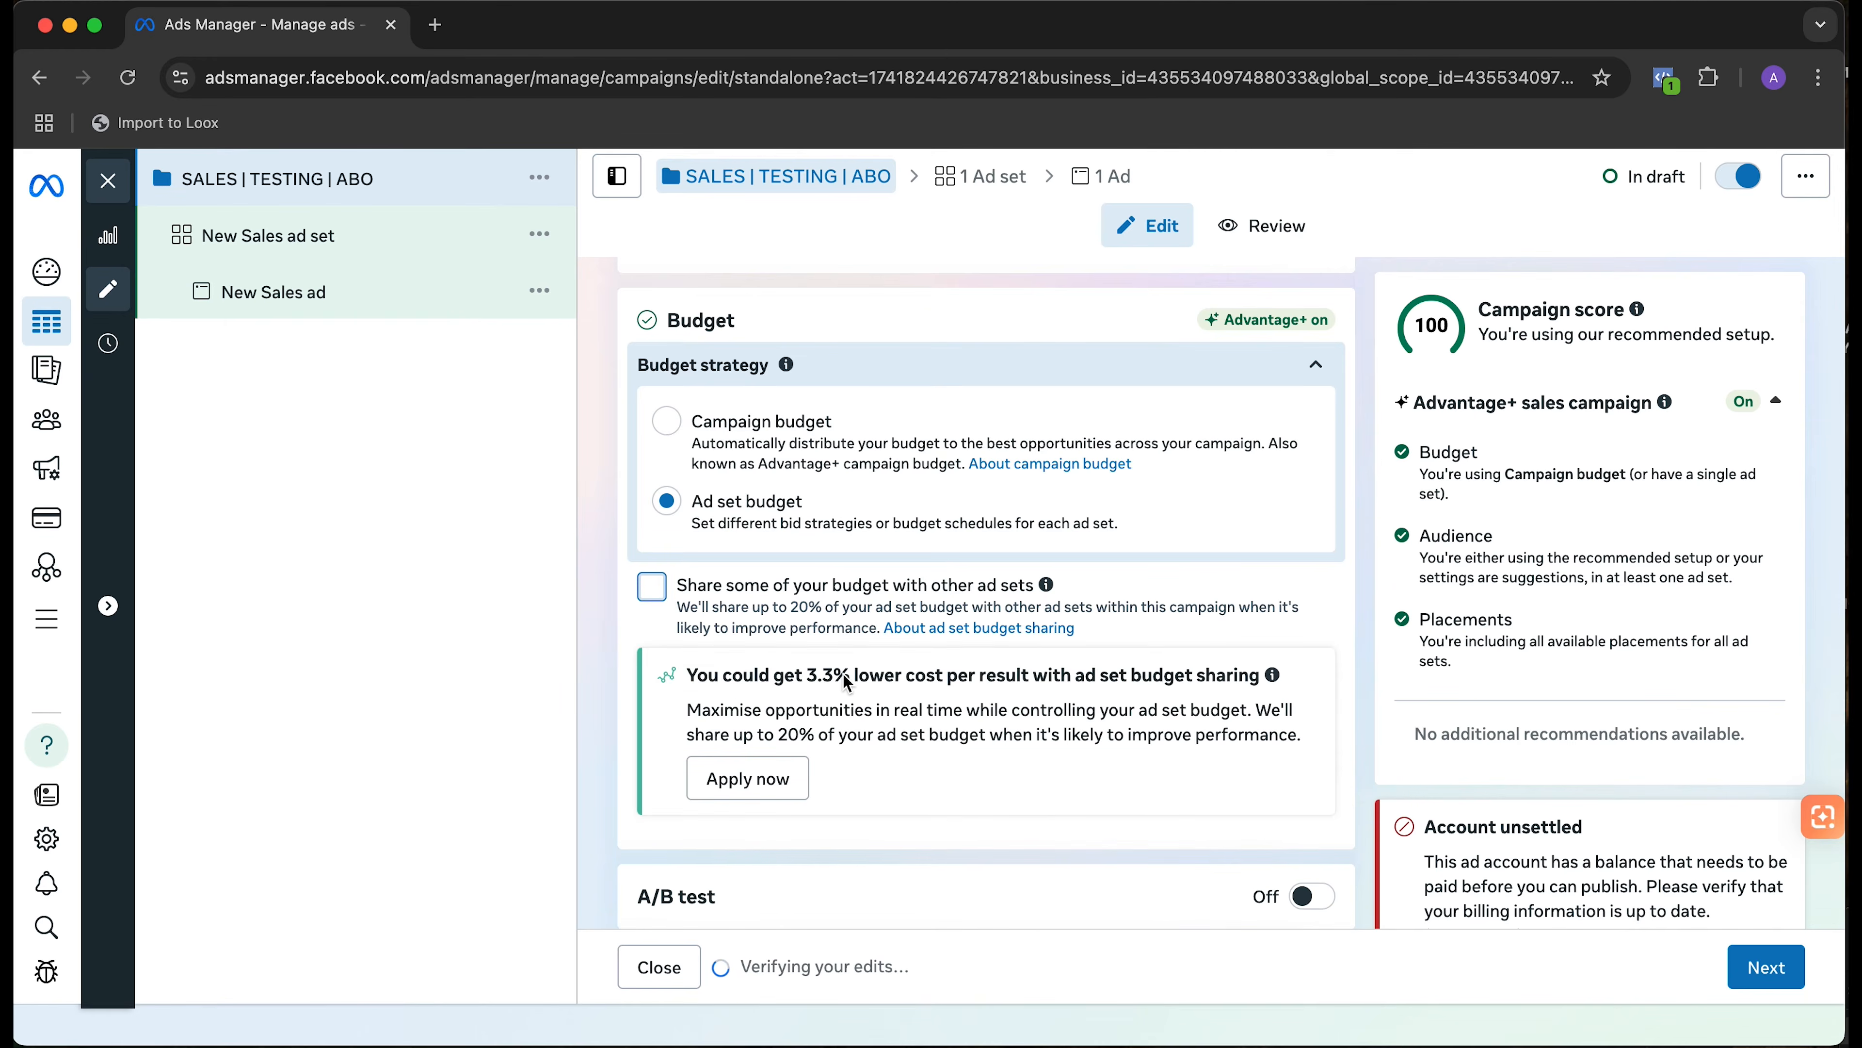
- Leave the remaining campaign settings as they are and continue to the ad set's settings
{"action": "scroll", "coordinate": [842, 674], "scroll_direction": "down", "scroll_amount": 2}
{"action": "scroll", "coordinate": [984, 798], "scroll_direction": "down", "scroll_amount": 3}
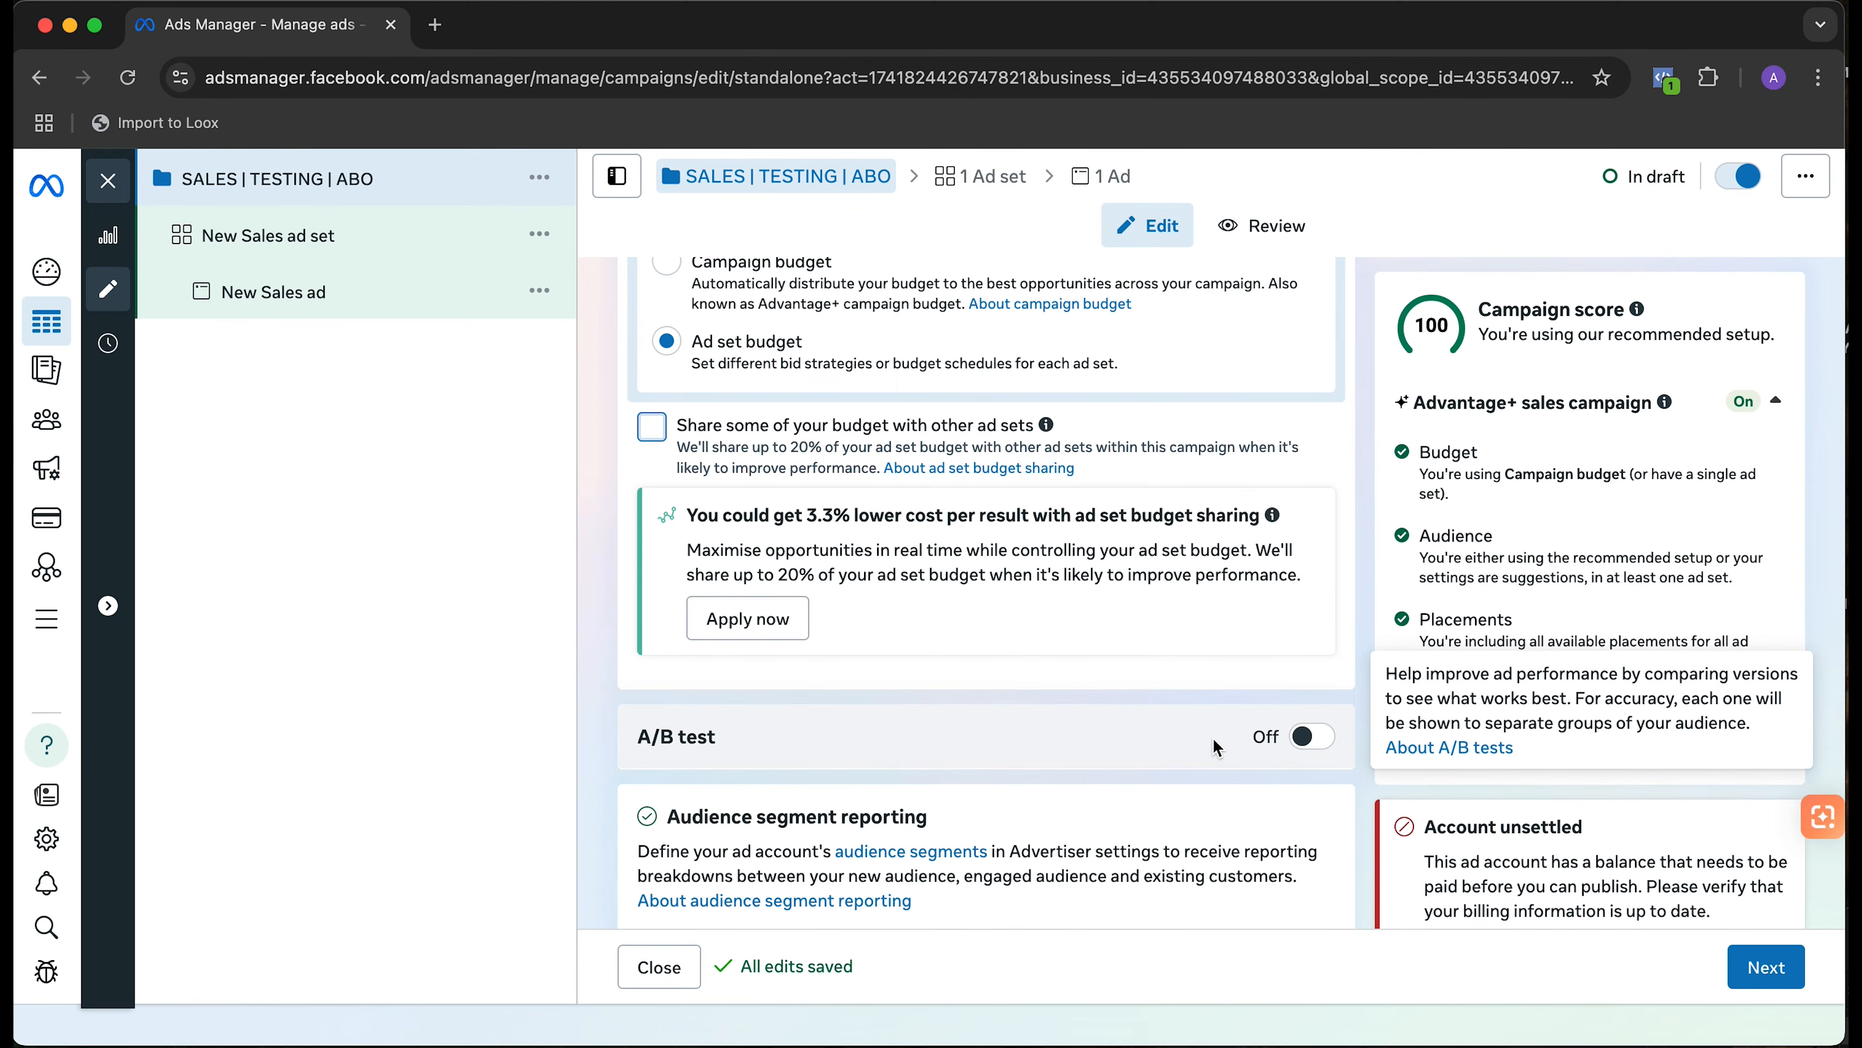
{"action": "scroll", "coordinate": [1214, 745], "scroll_direction": "down", "scroll_amount": 5}
{"action": "scroll", "coordinate": [1213, 738], "scroll_direction": "down", "scroll_amount": 5}
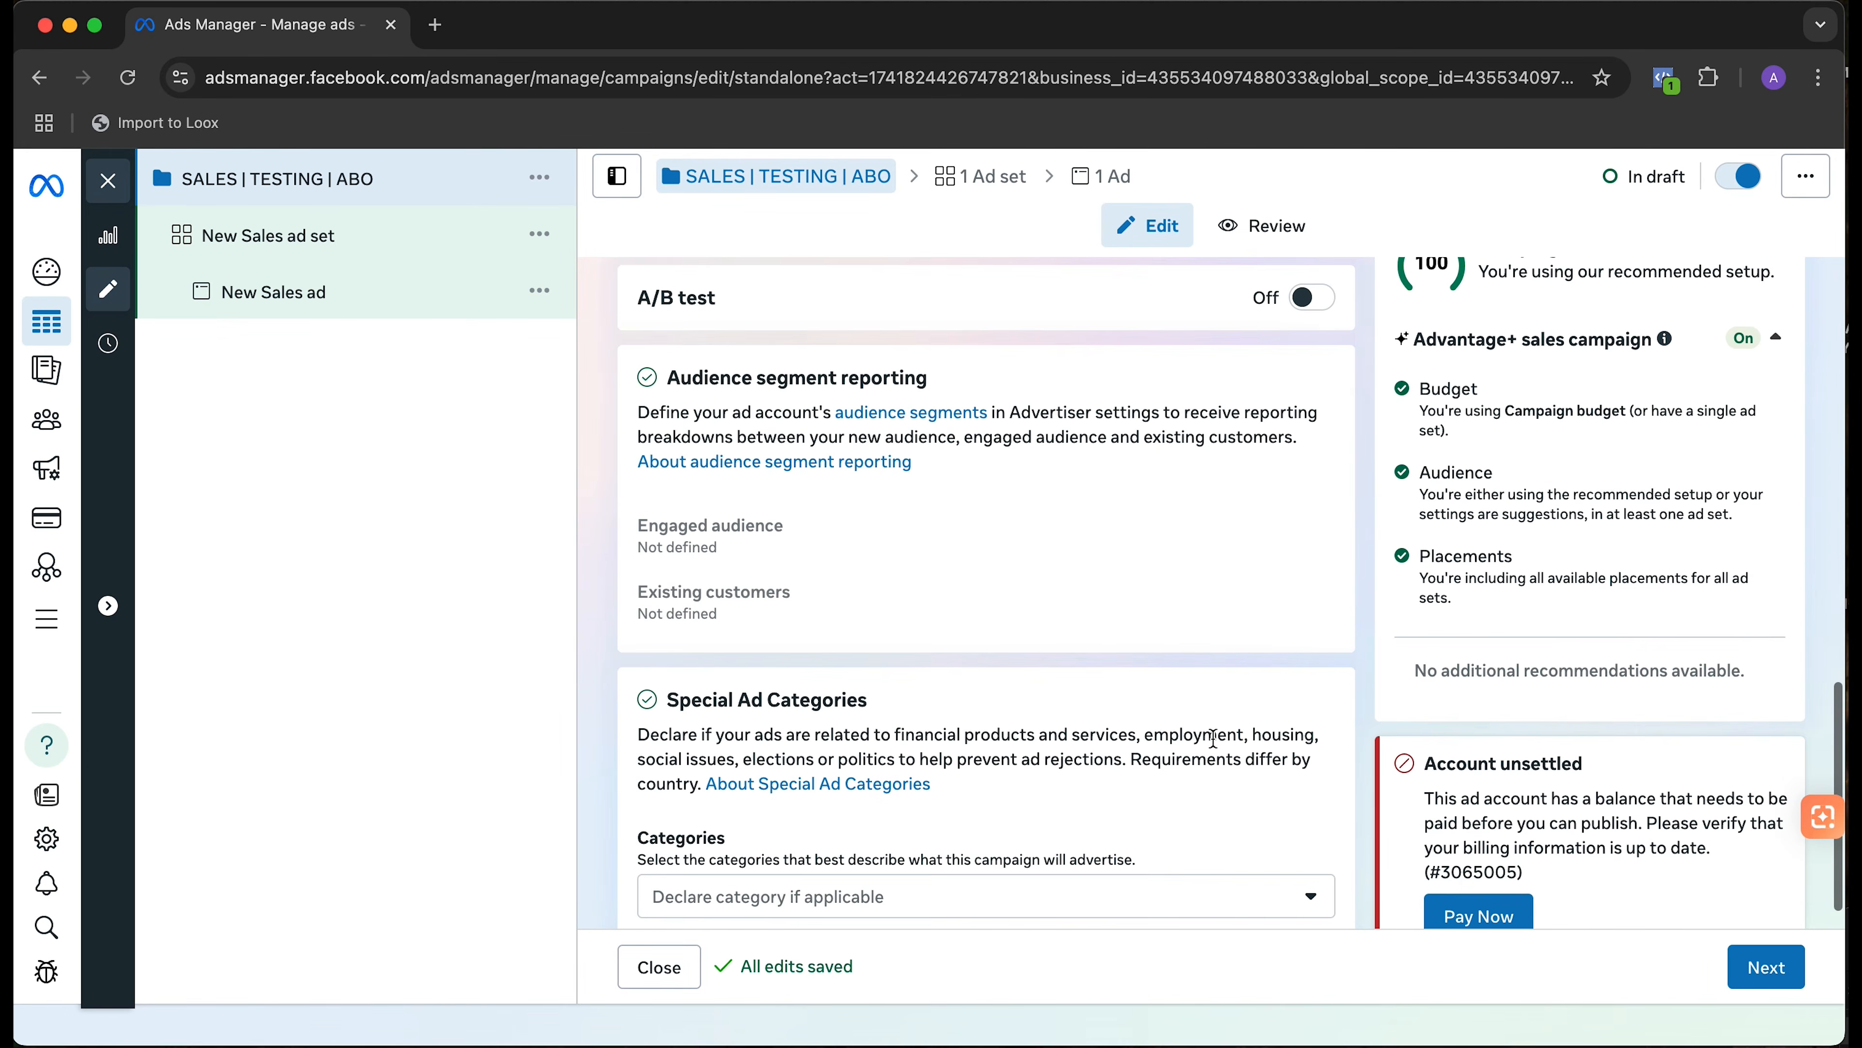
{"action": "scroll", "coordinate": [1212, 737], "scroll_direction": "down", "scroll_amount": 1}
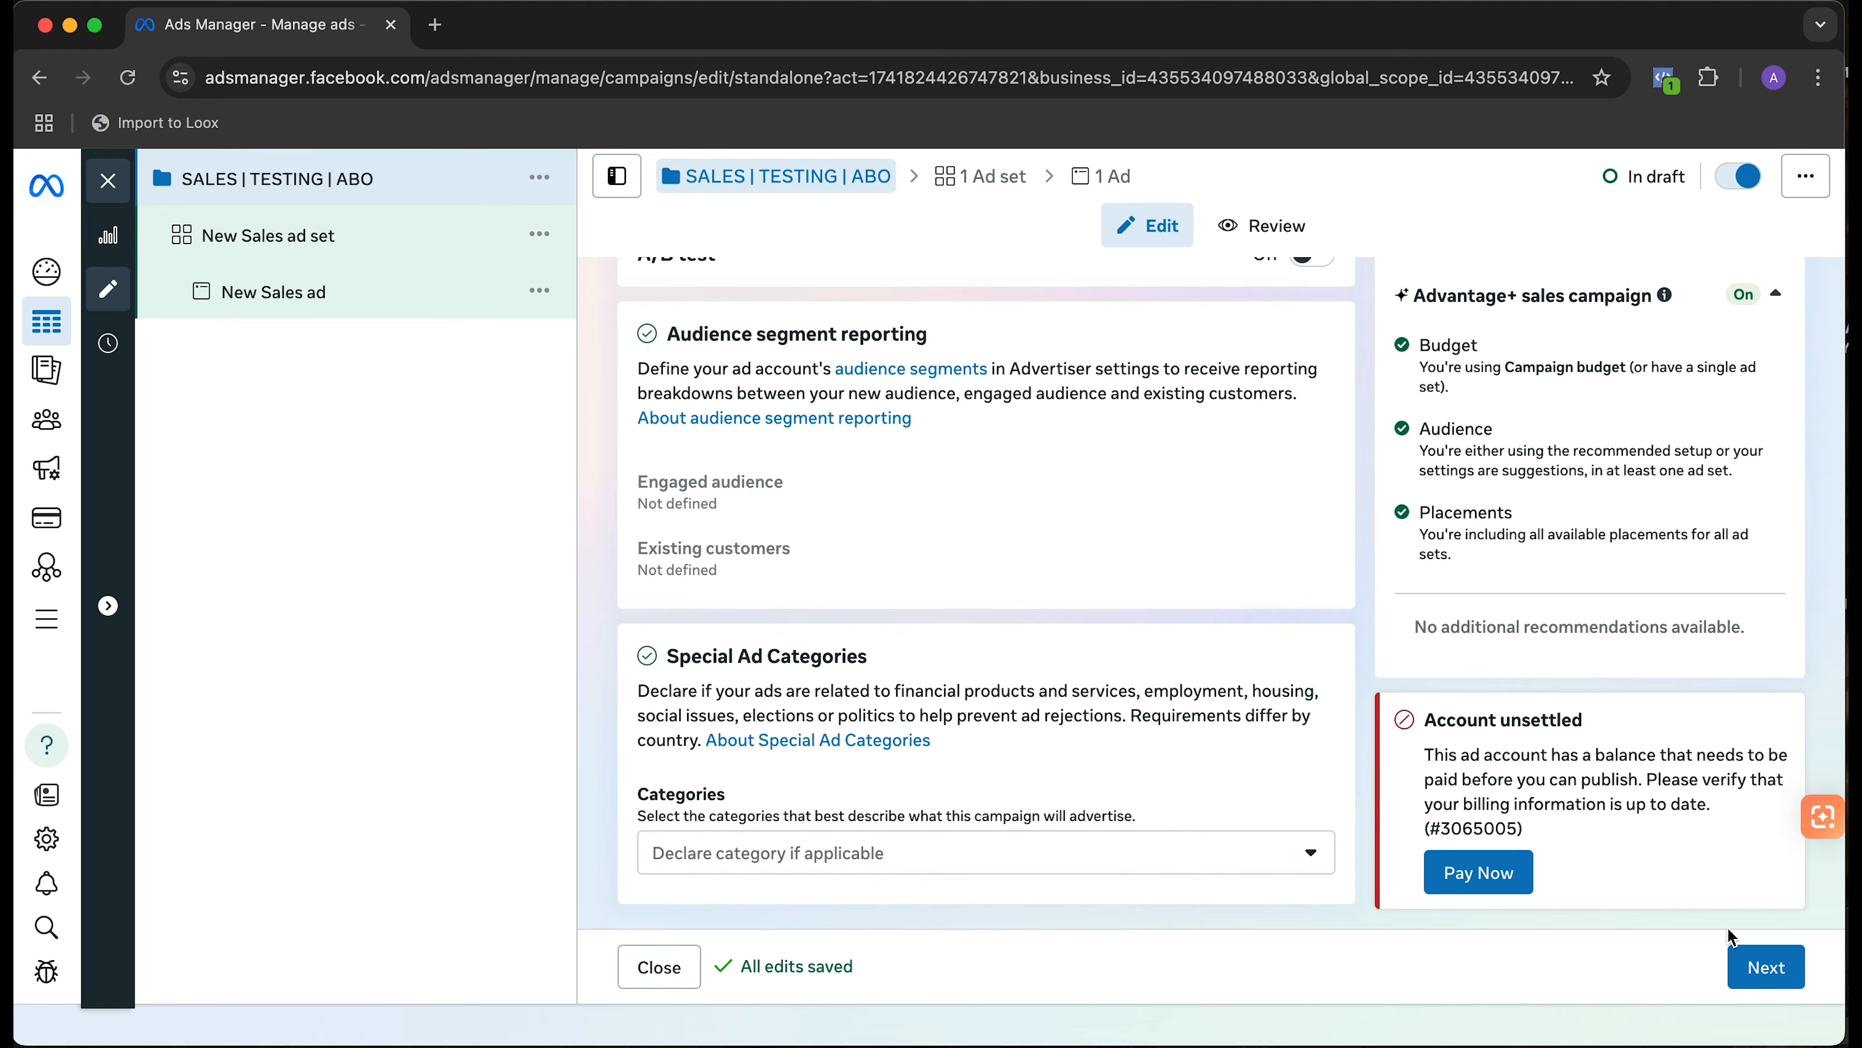
{"action": "left_click", "coordinate": [1772, 979]}
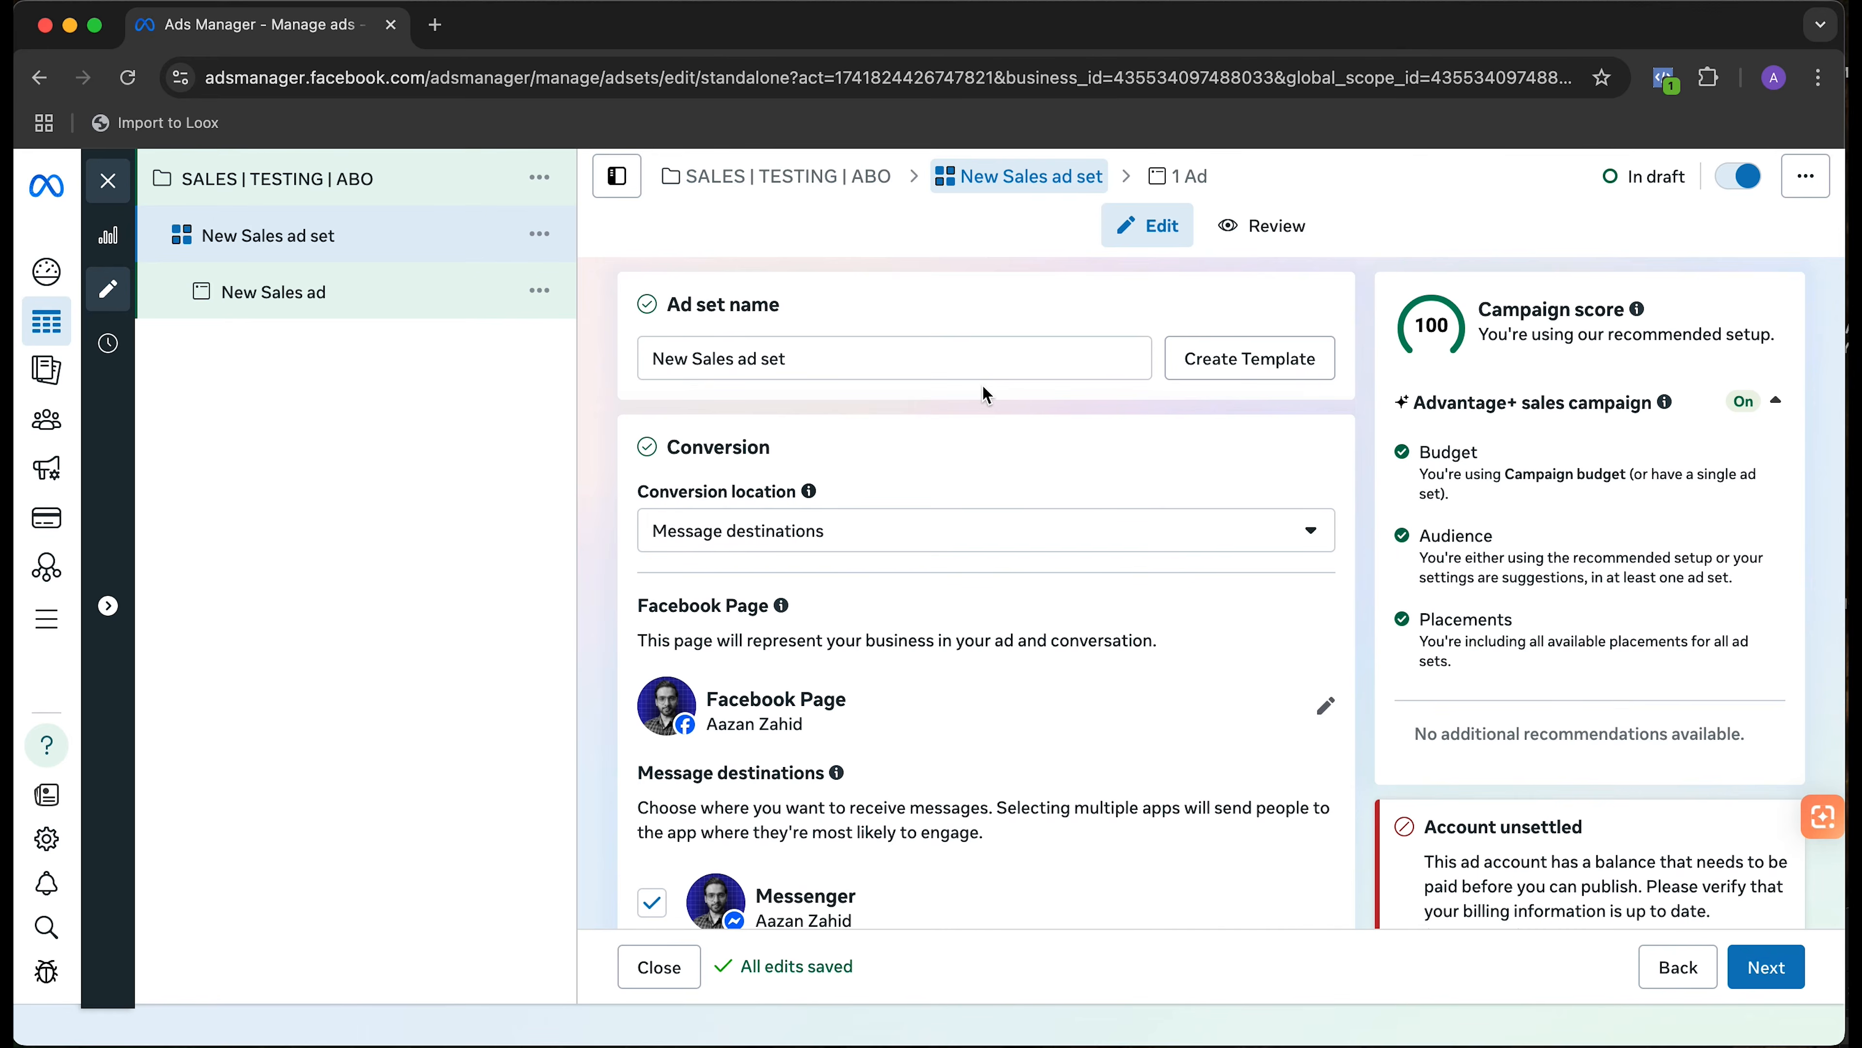
- Set the ad set's conversion location to Website
{"action": "double_click", "coordinate": [879, 355]}
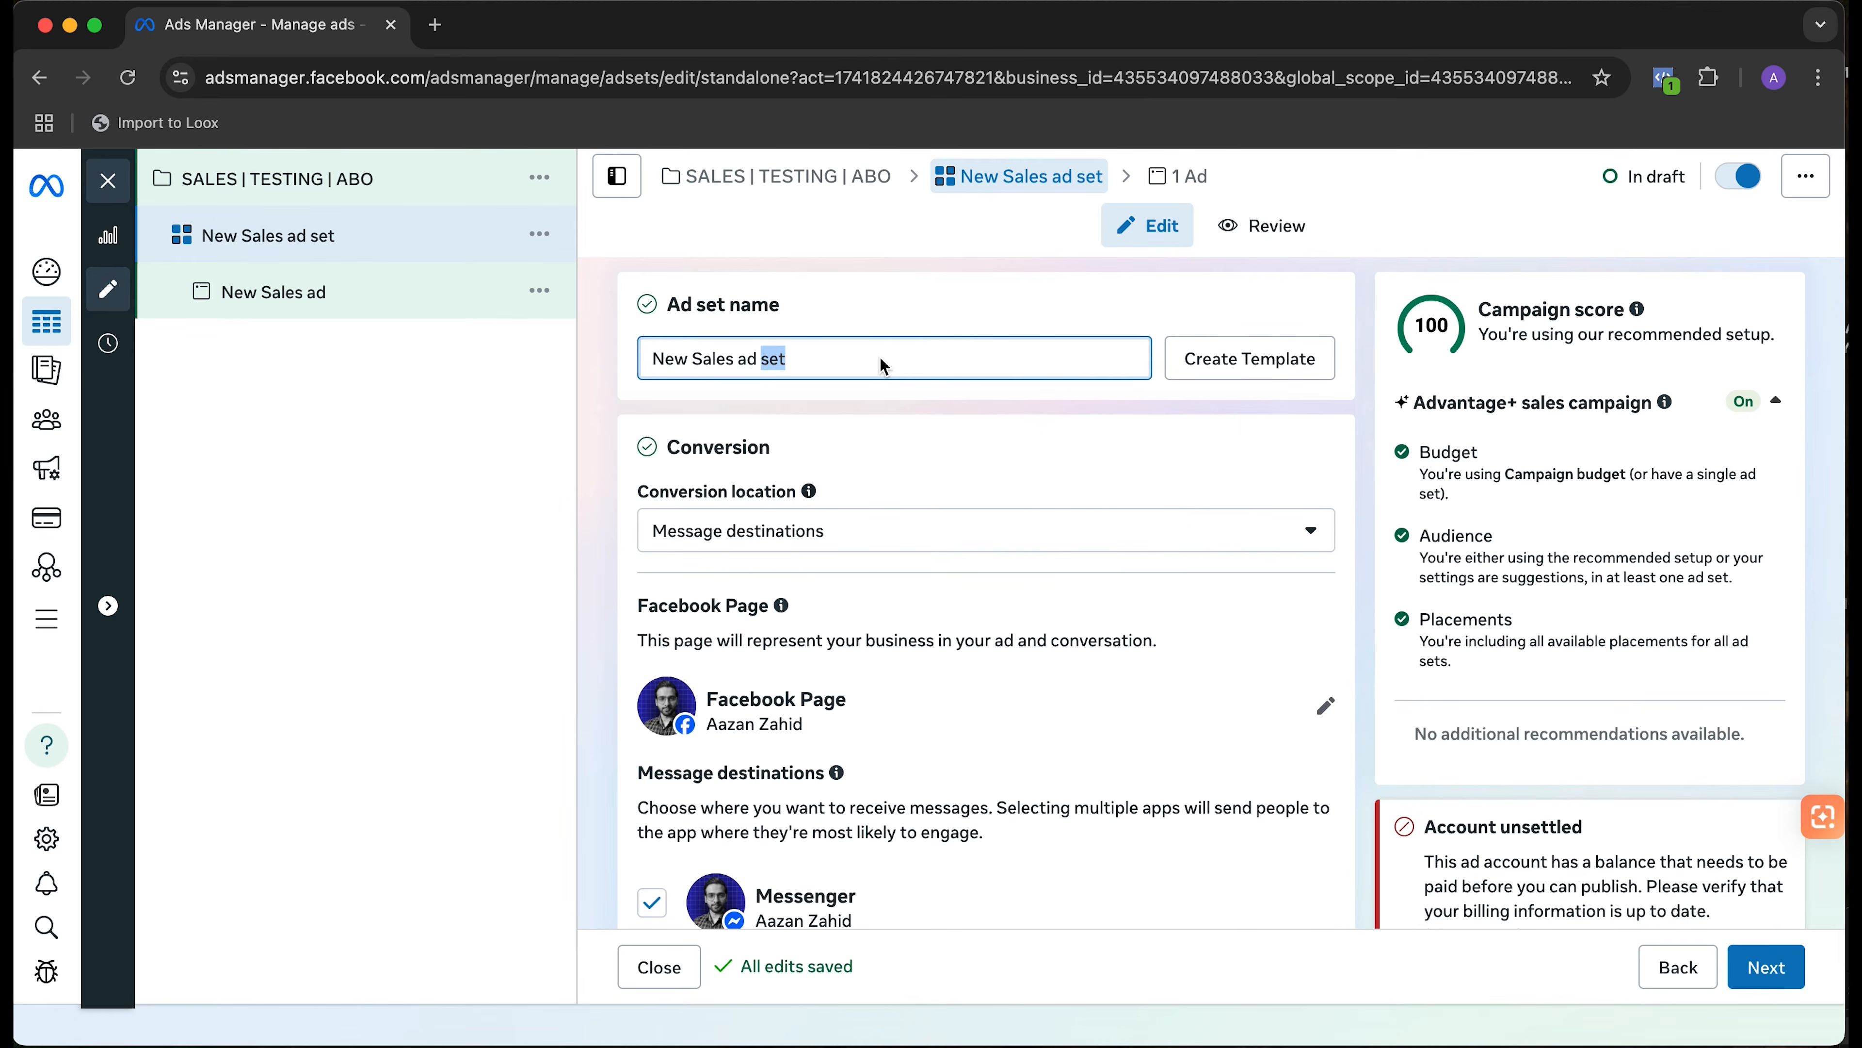
{"action": "left_click", "coordinate": [901, 332]}
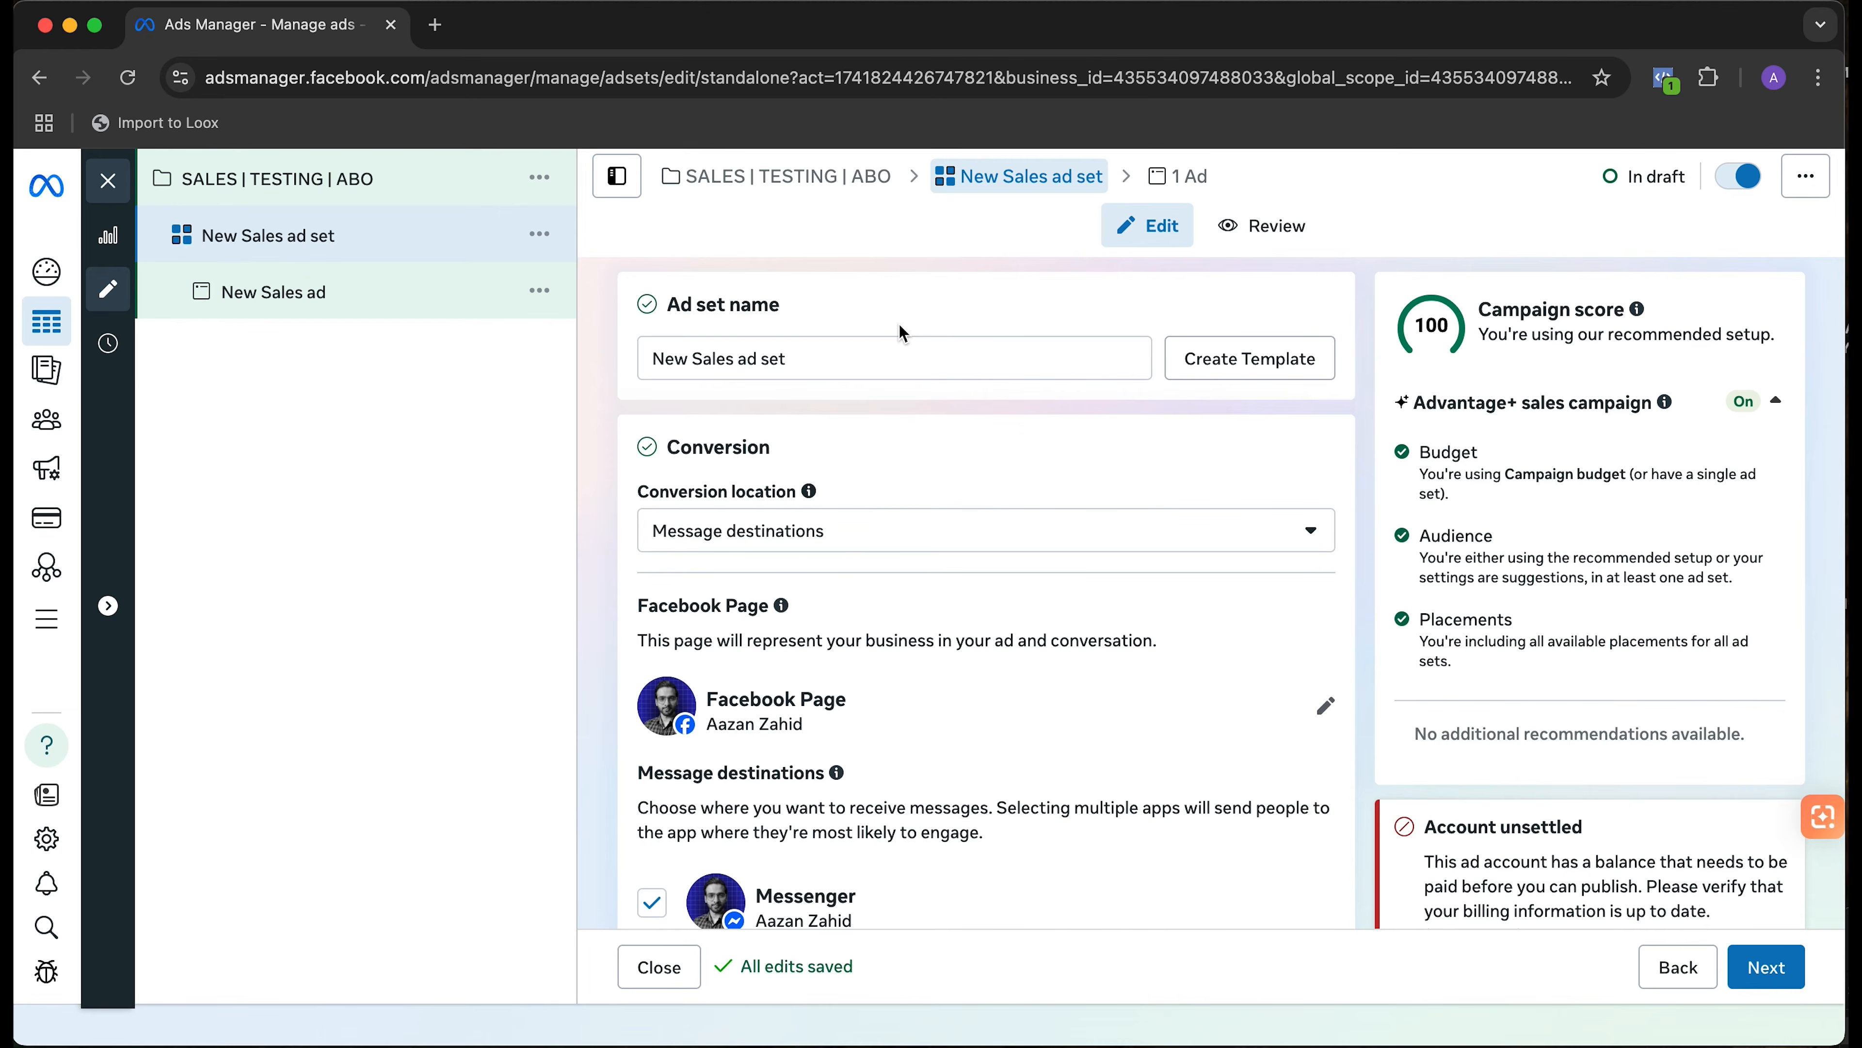
{"action": "left_click", "coordinate": [912, 531]}
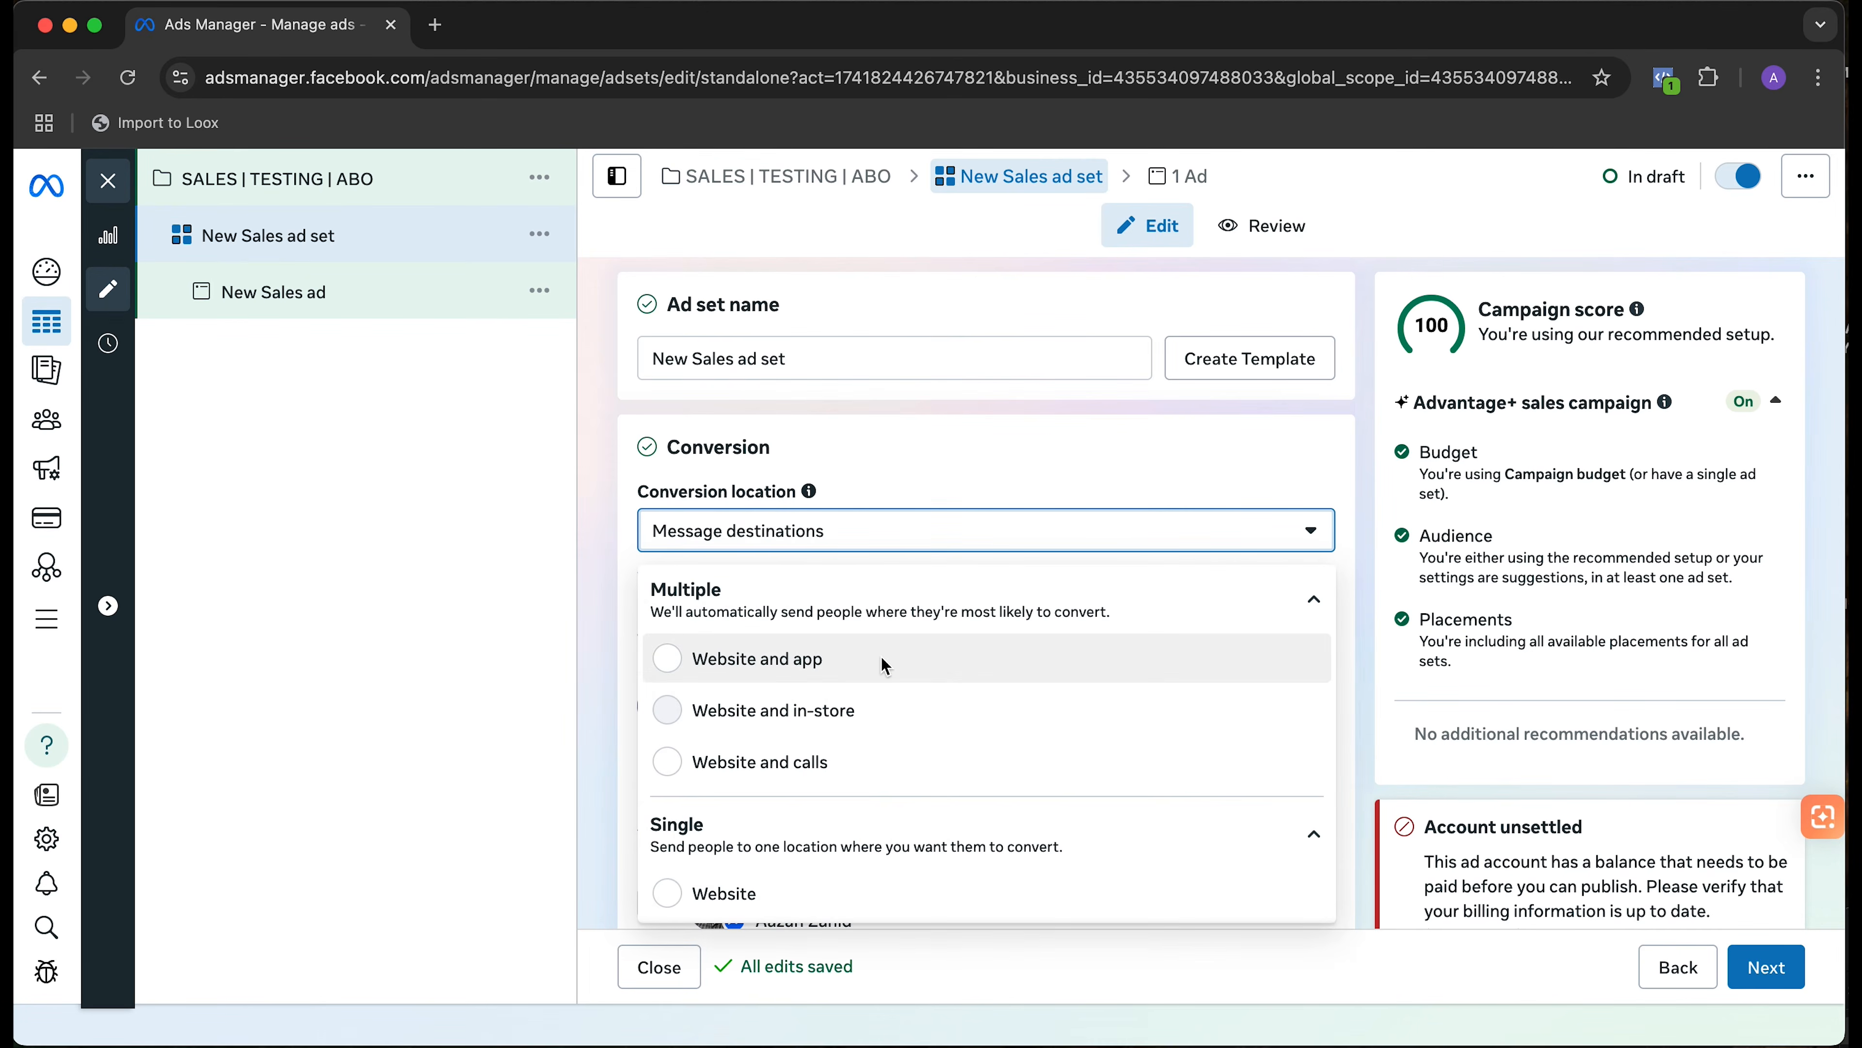
{"action": "scroll", "coordinate": [880, 655], "scroll_direction": "down", "scroll_amount": 3}
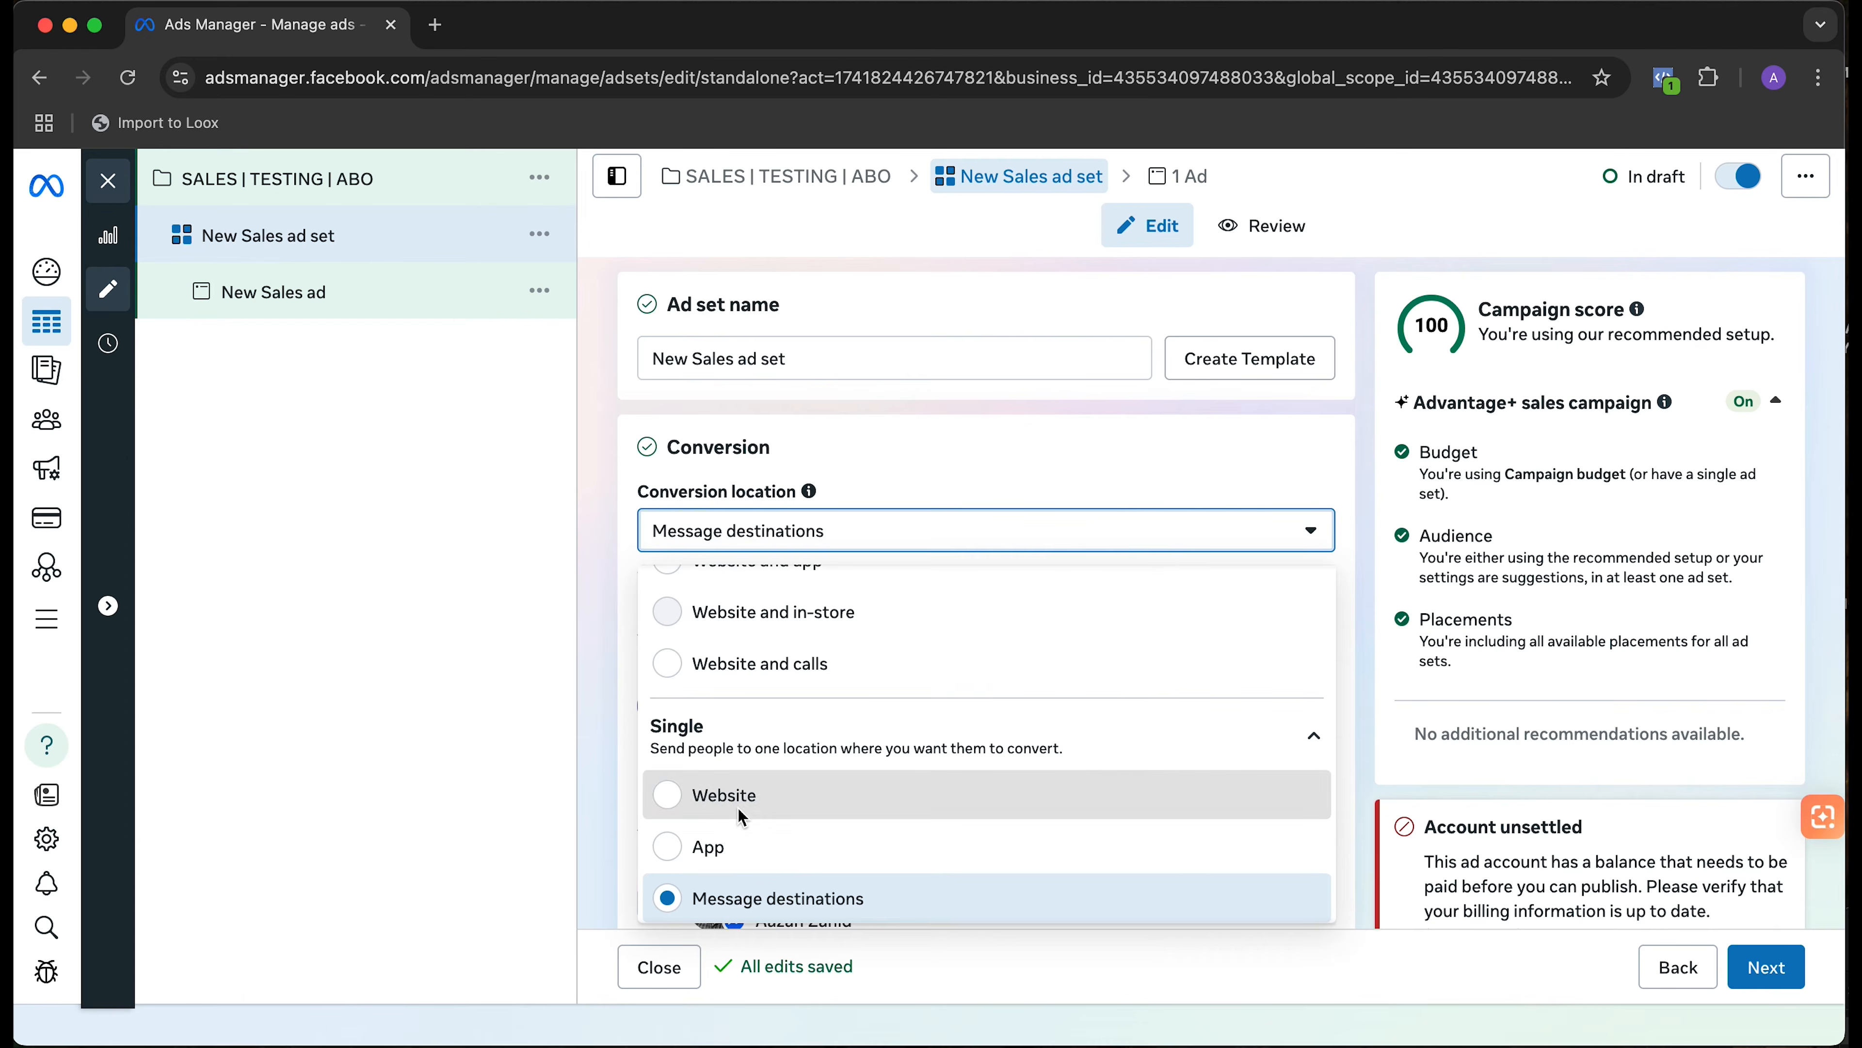
{"action": "left_click", "coordinate": [737, 806]}
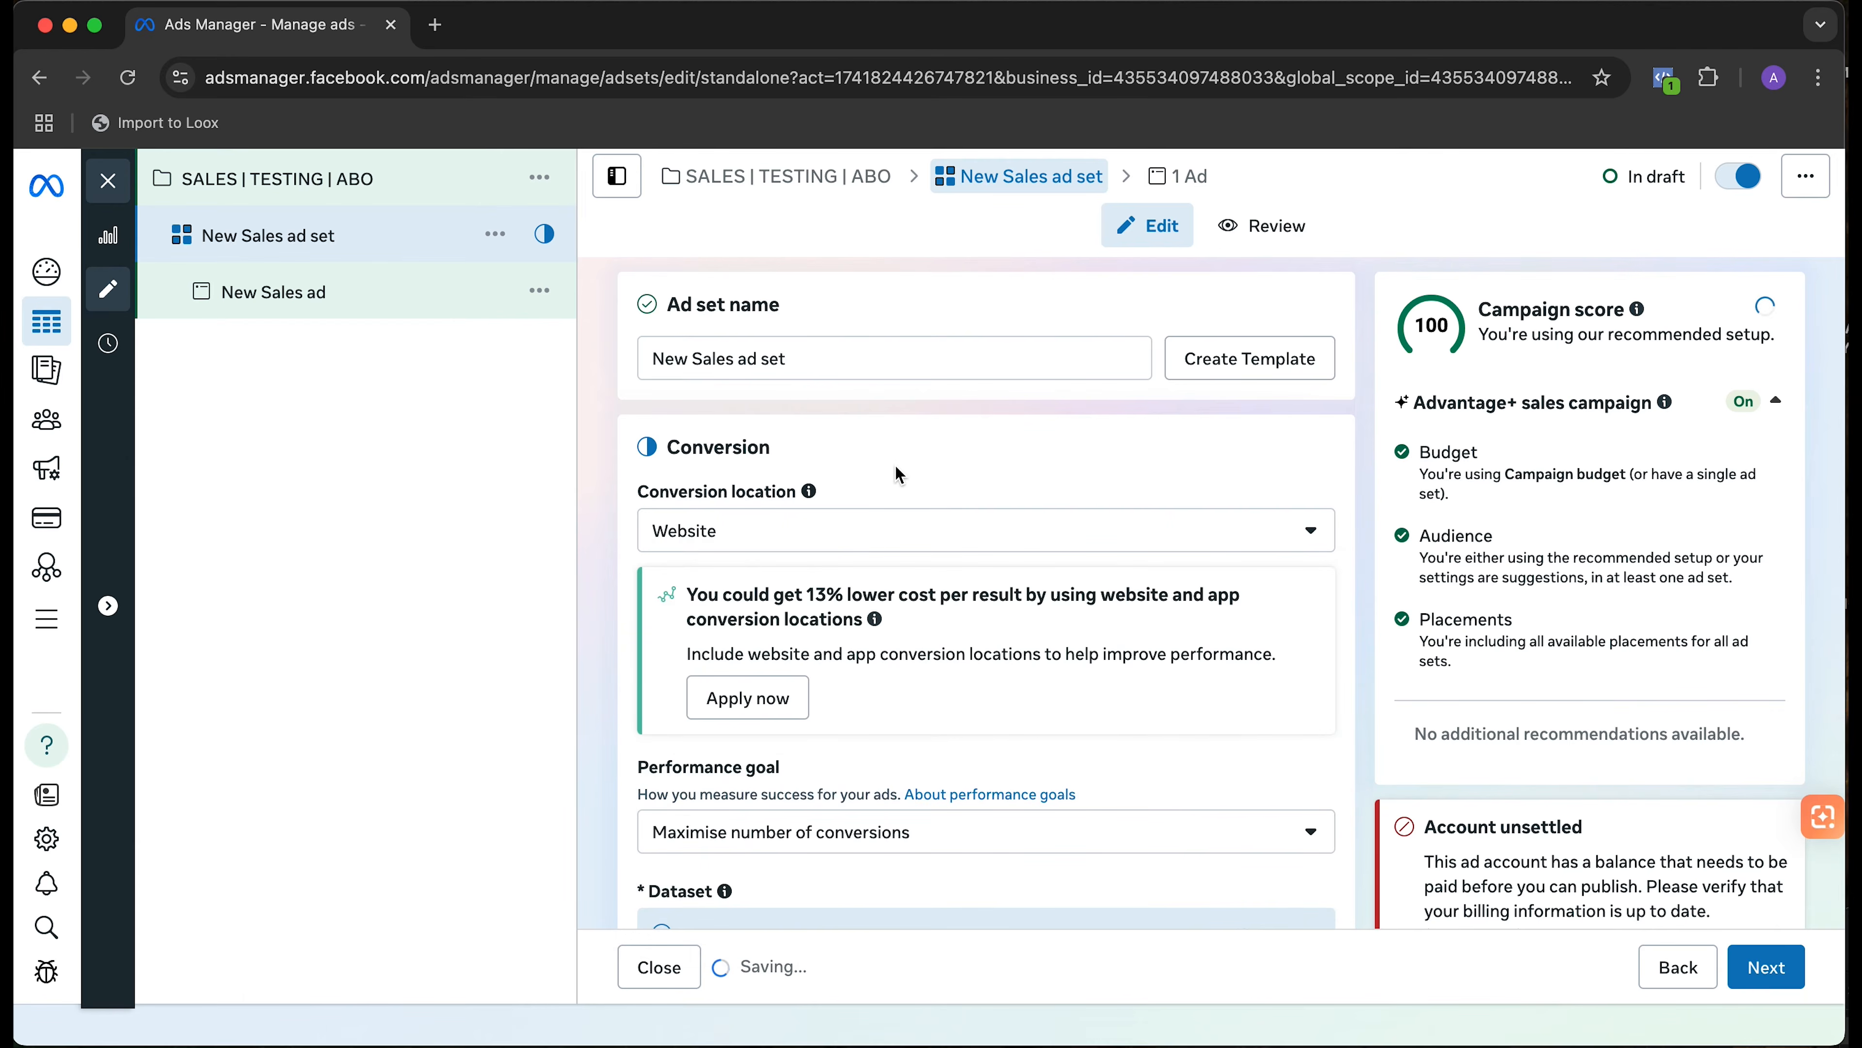
{"action": "scroll", "coordinate": [894, 463], "scroll_direction": "down", "scroll_amount": 3}
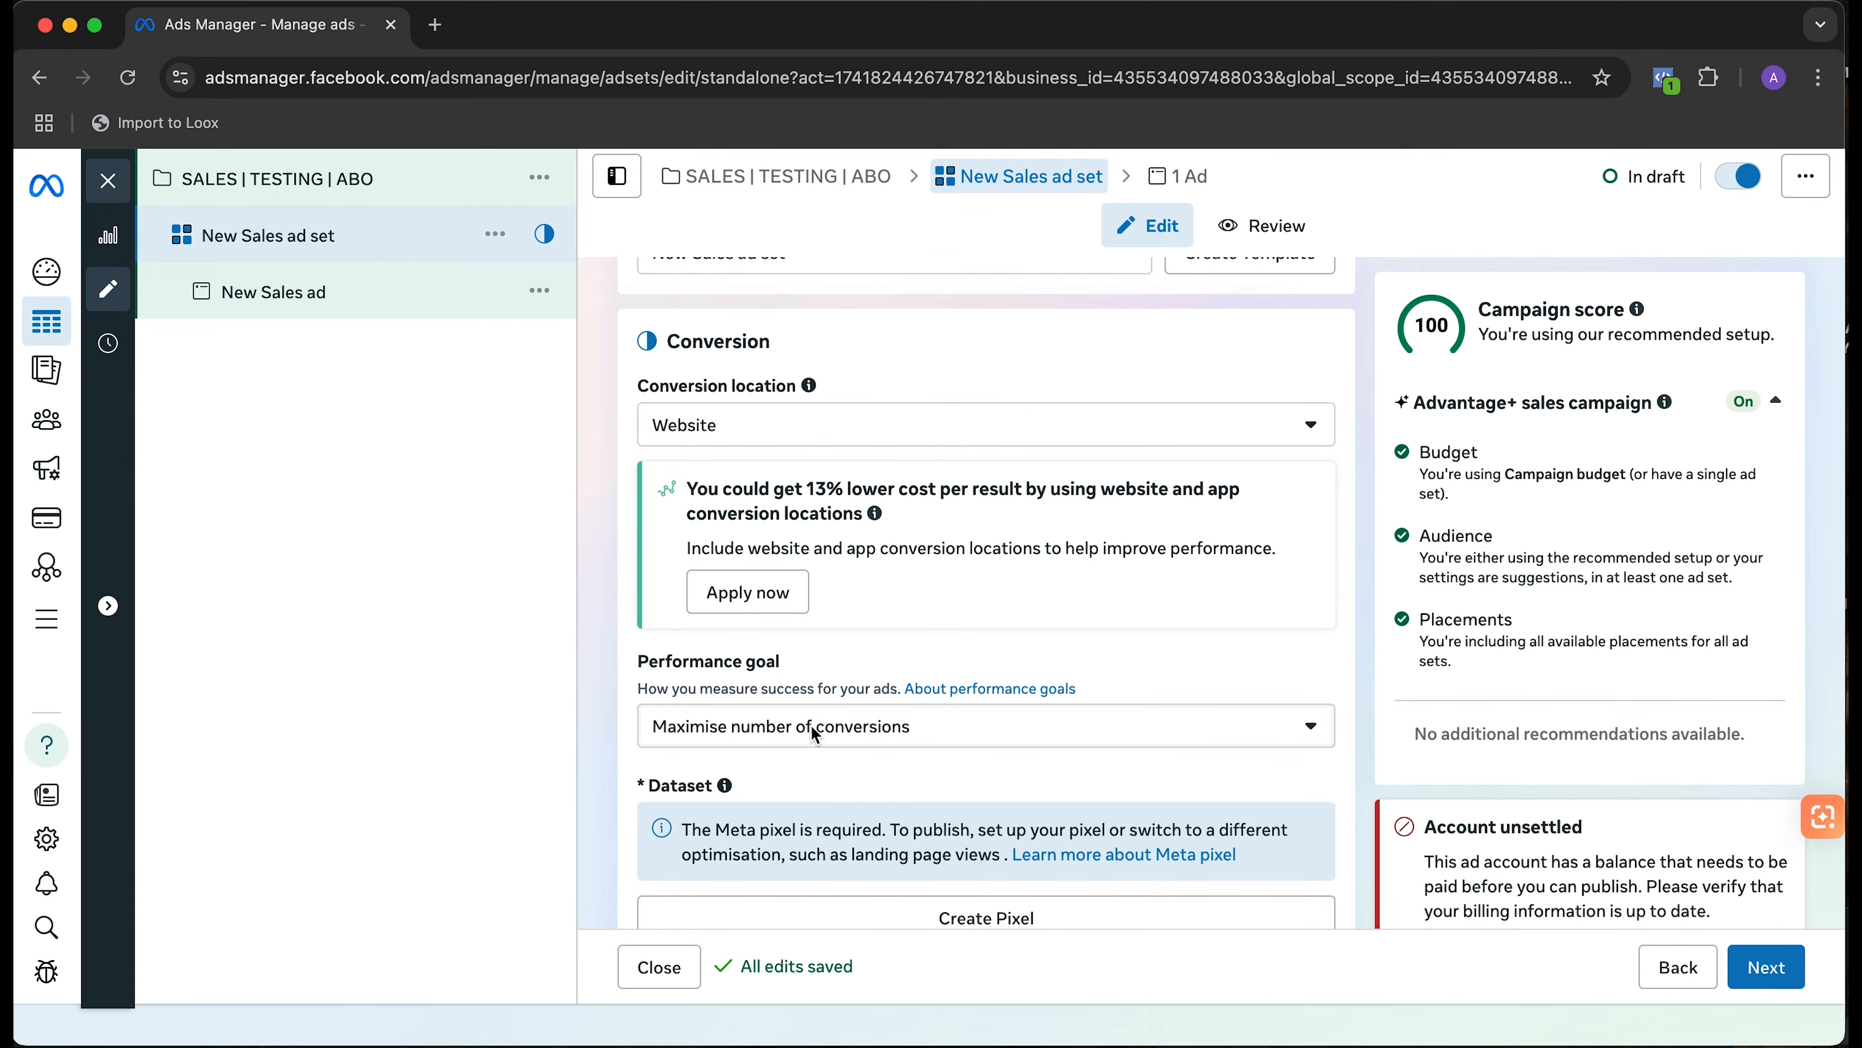
{"action": "scroll", "coordinate": [812, 724], "scroll_direction": "down", "scroll_amount": 5}
{"action": "left_click", "coordinate": [837, 621]}
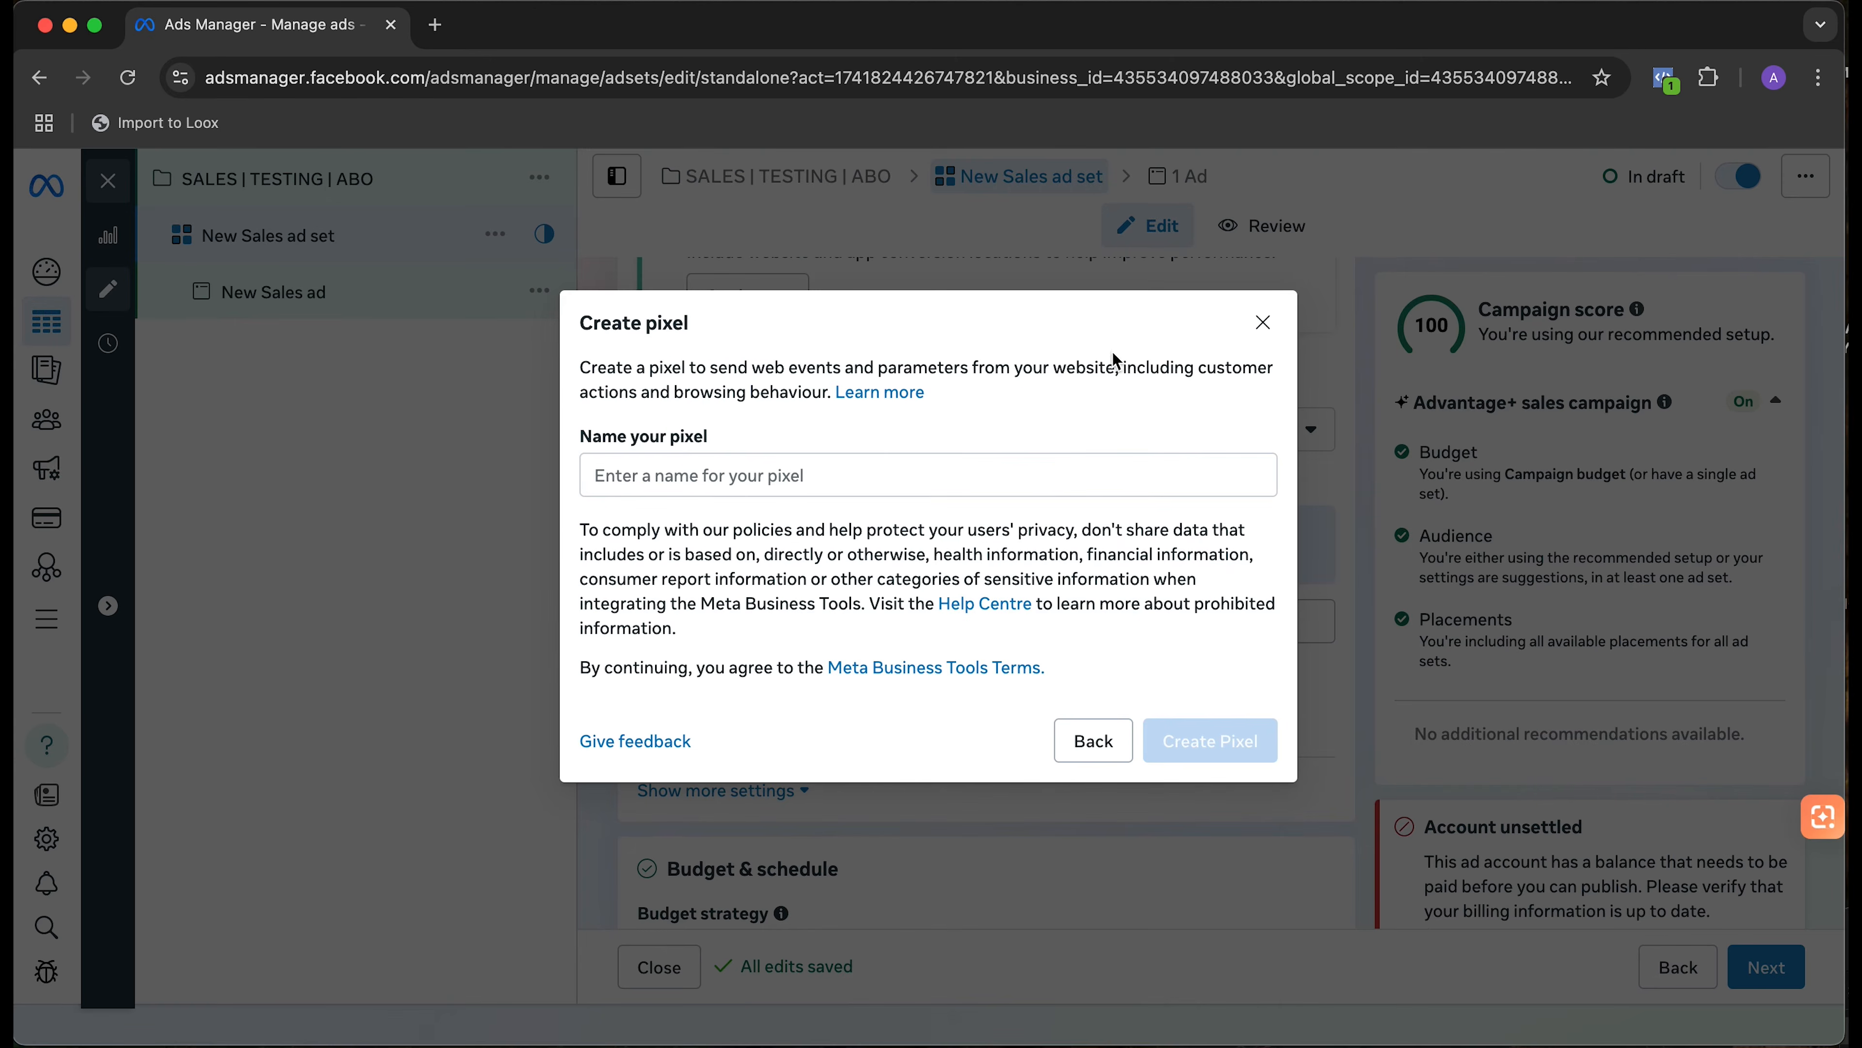
{"action": "left_click", "coordinate": [1274, 323]}
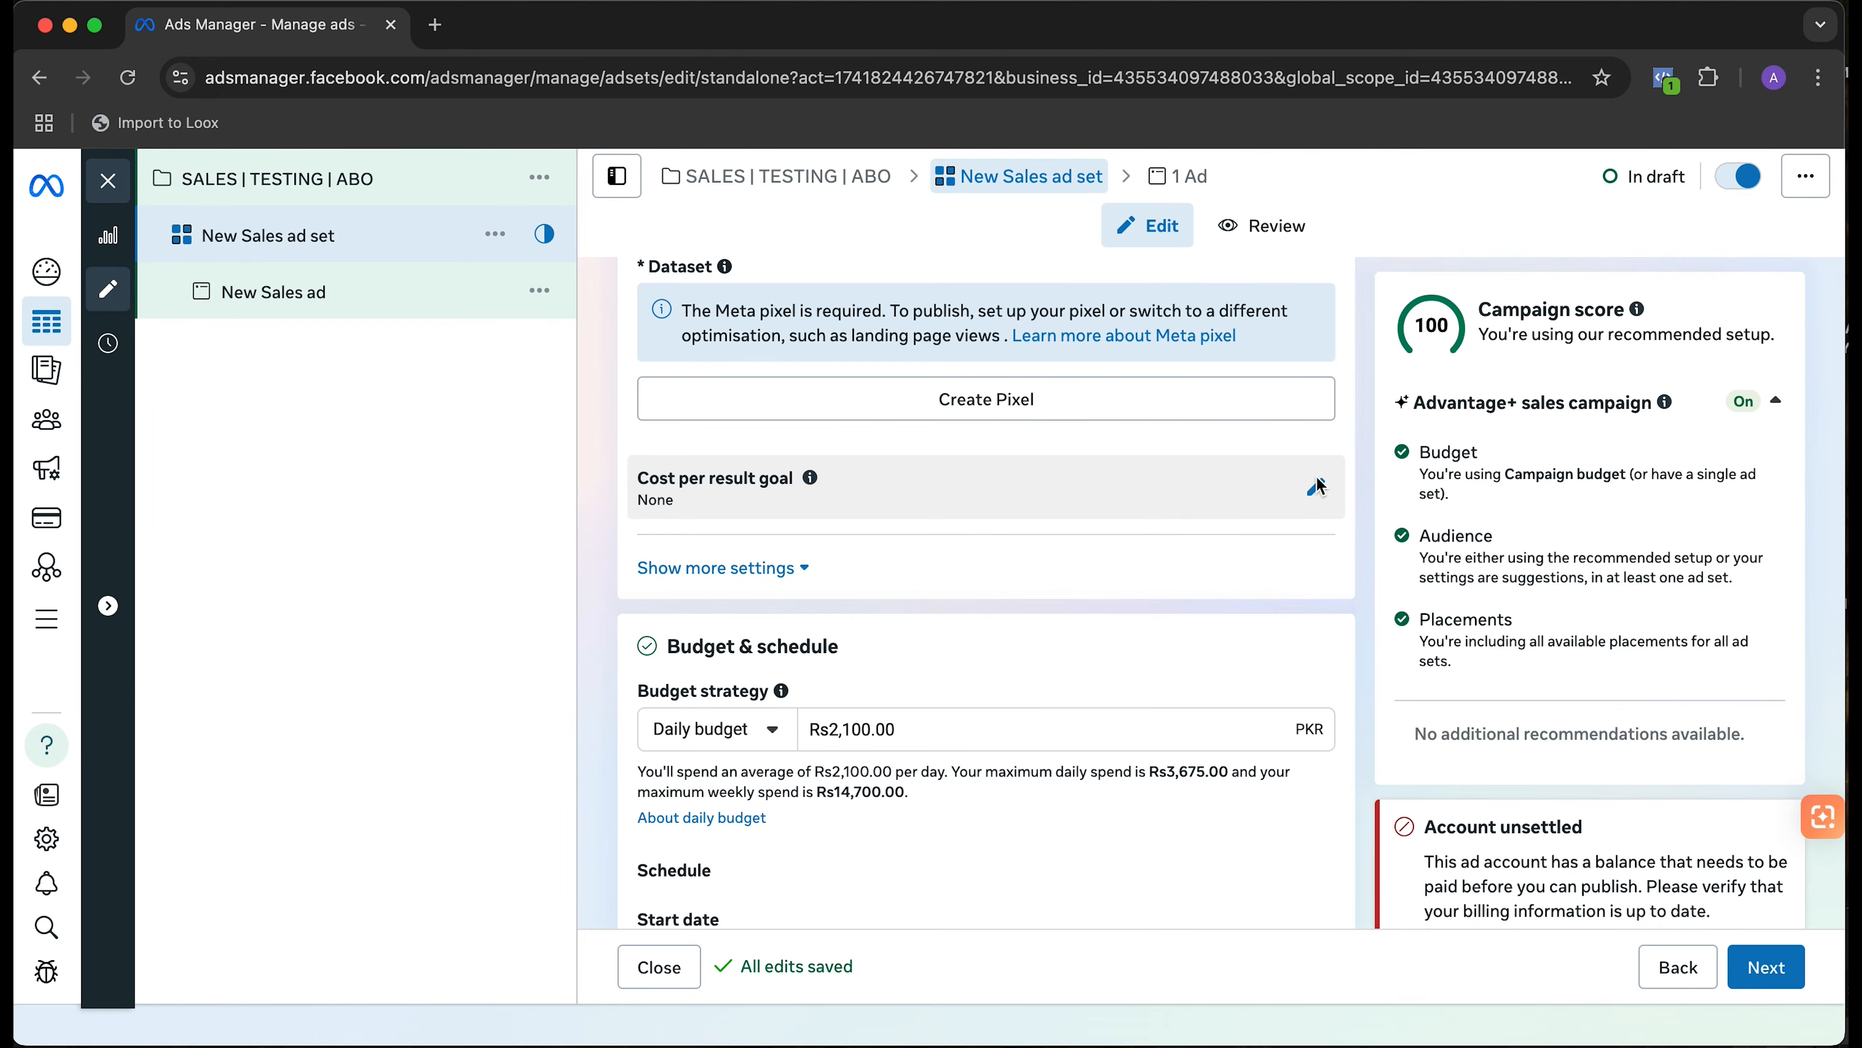
- Show the additional conversion settings, expand the standard attribution selections and check the click-through window options
{"action": "left_click", "coordinate": [759, 565]}
{"action": "scroll", "coordinate": [939, 602], "scroll_direction": "down", "scroll_amount": 2}
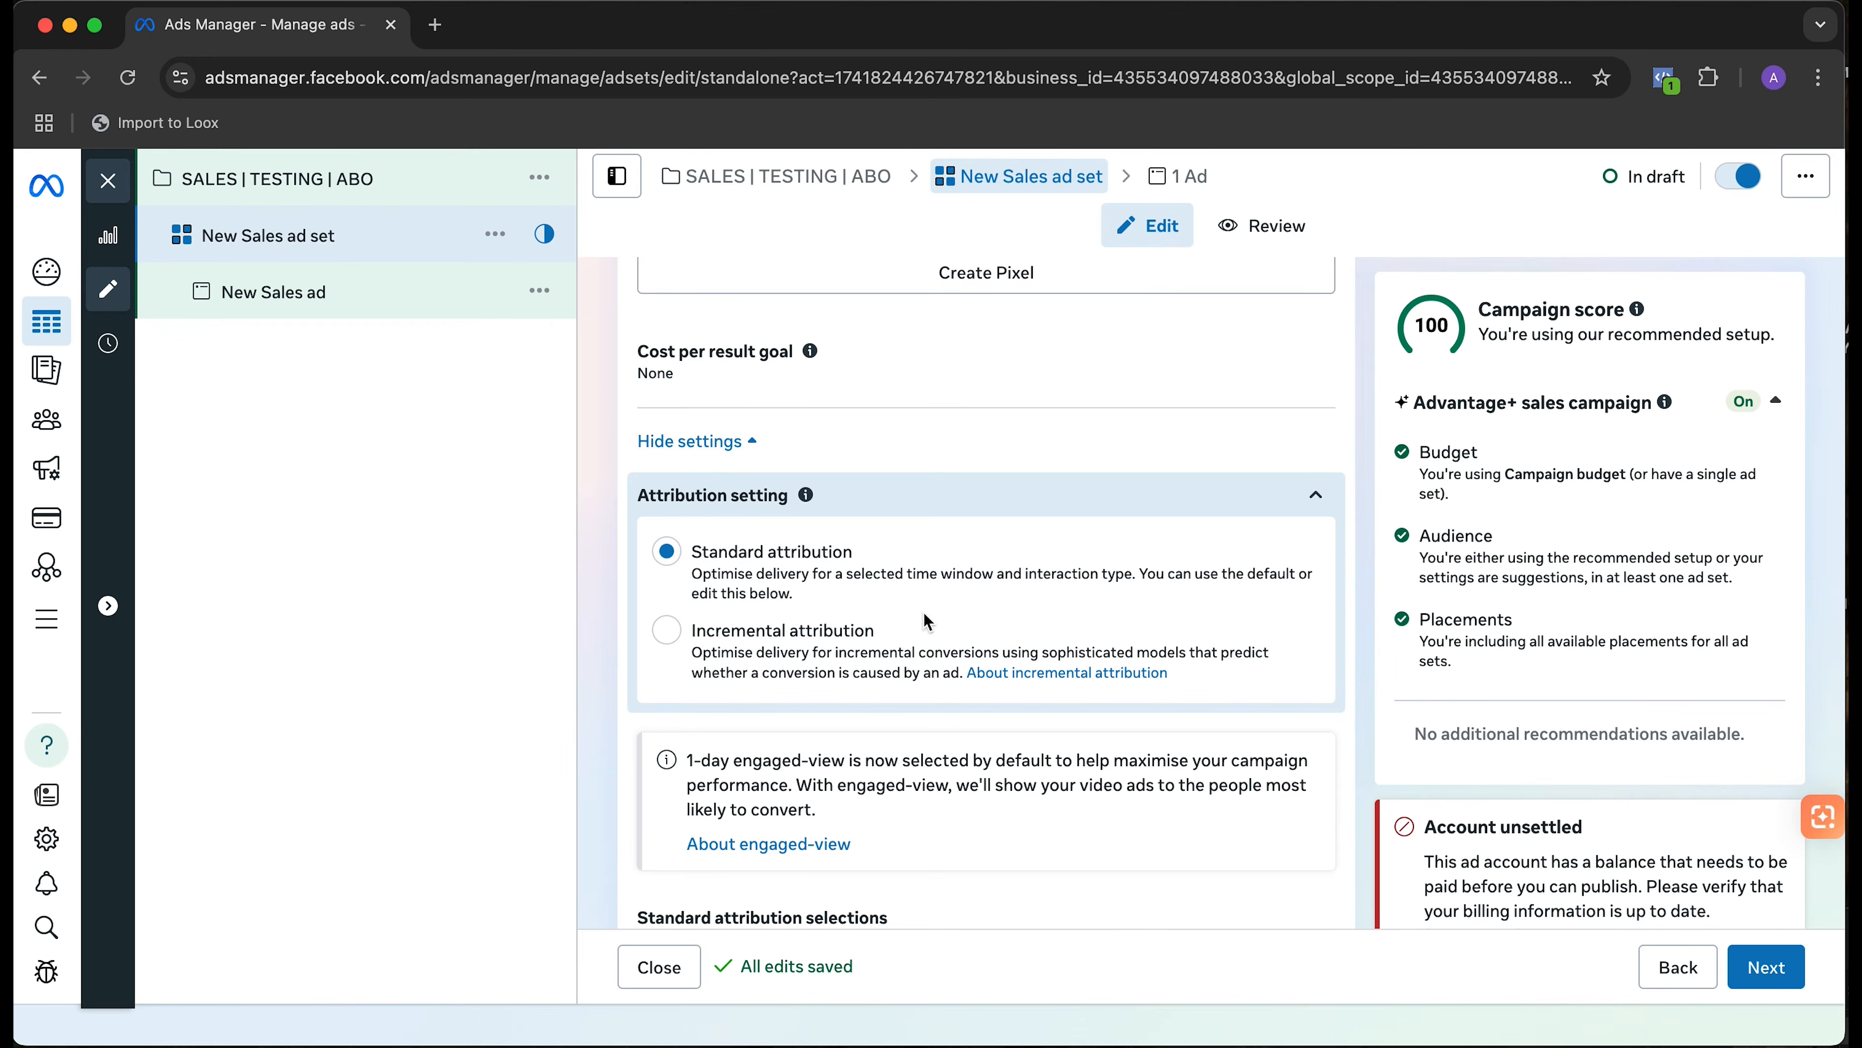
{"action": "scroll", "coordinate": [923, 611], "scroll_direction": "down", "scroll_amount": 1}
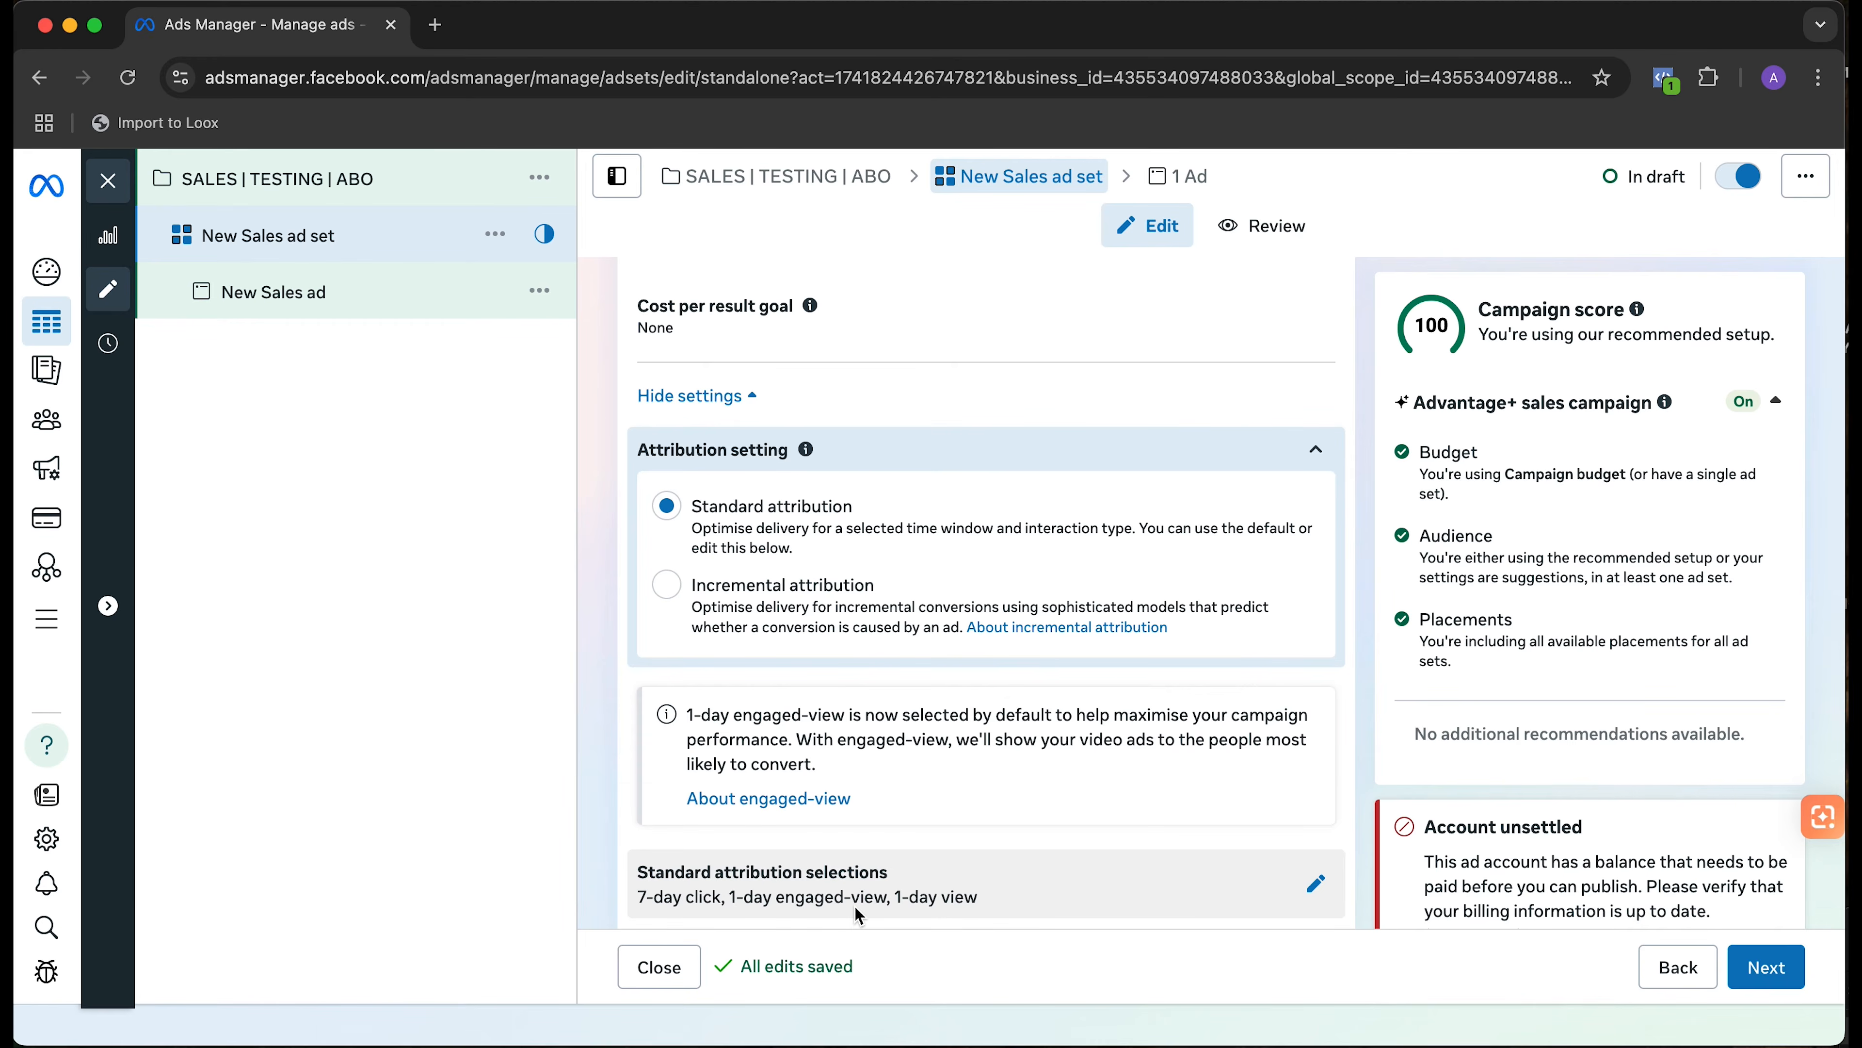
{"action": "scroll", "coordinate": [850, 896], "scroll_direction": "down", "scroll_amount": 1}
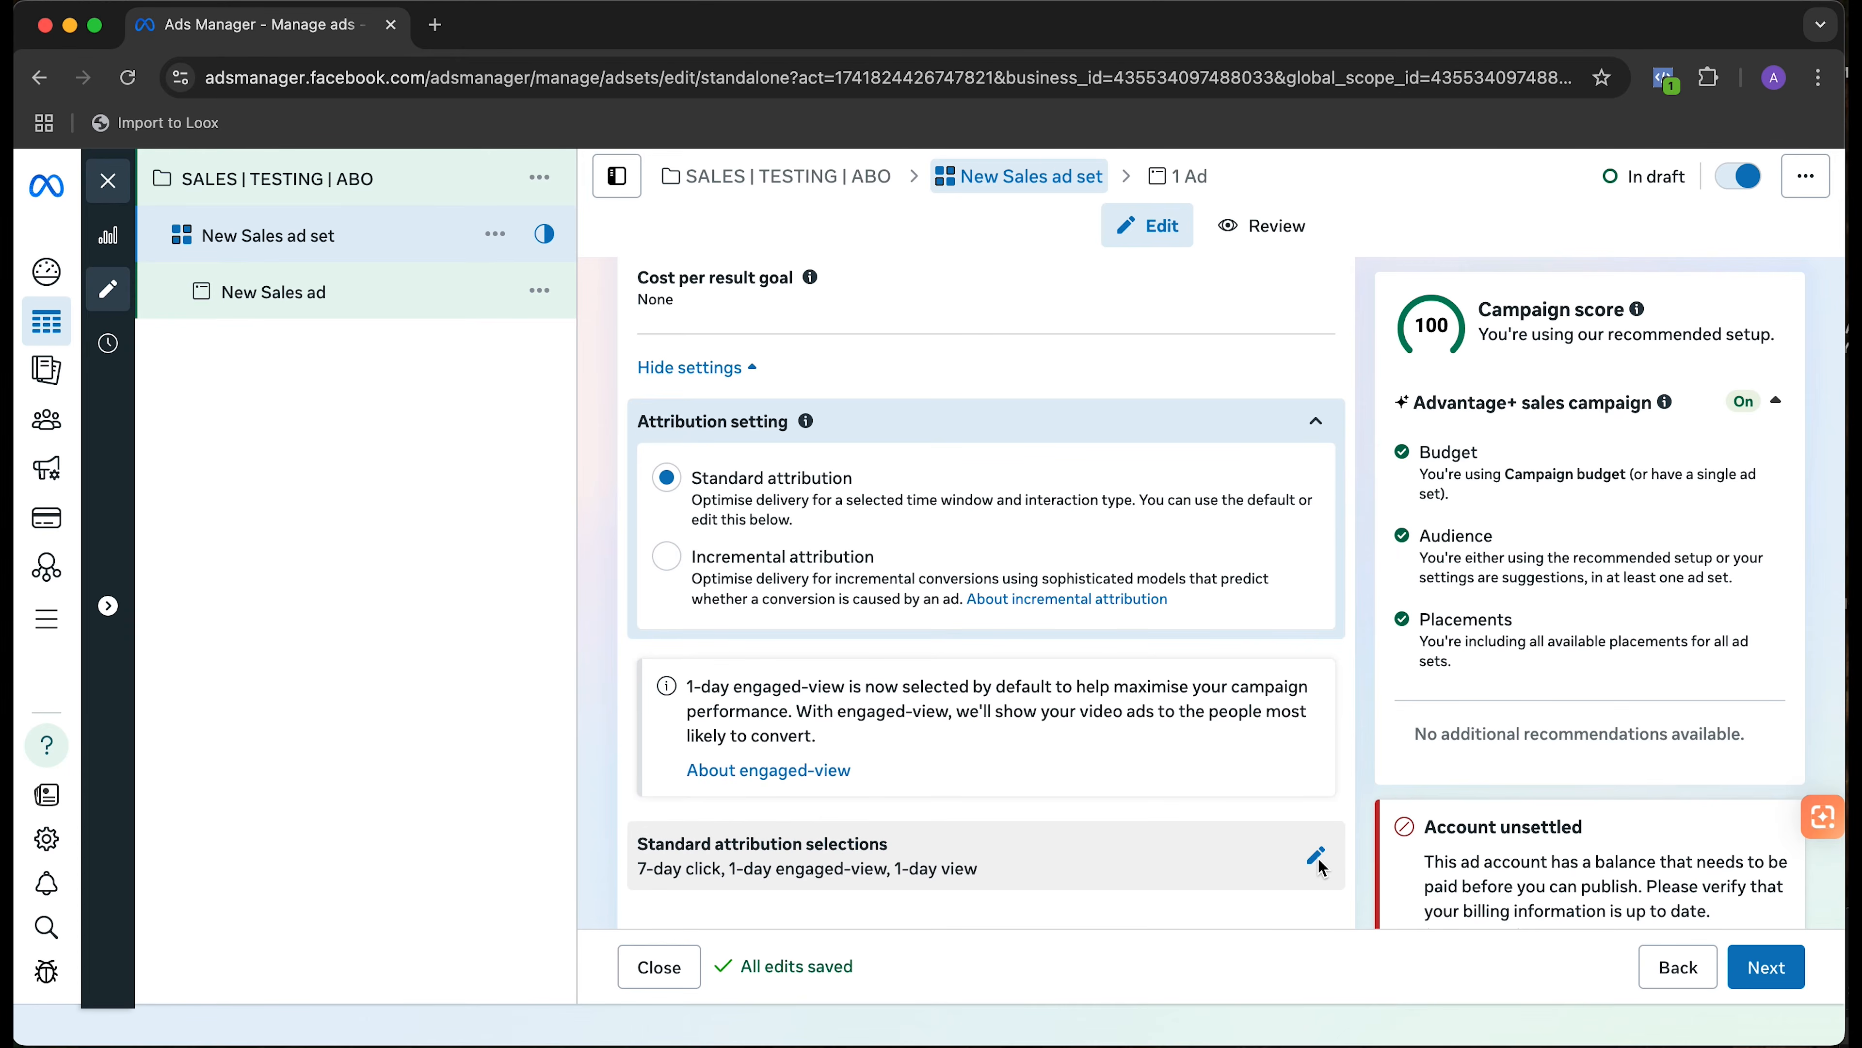
{"action": "left_click", "coordinate": [1316, 856]}
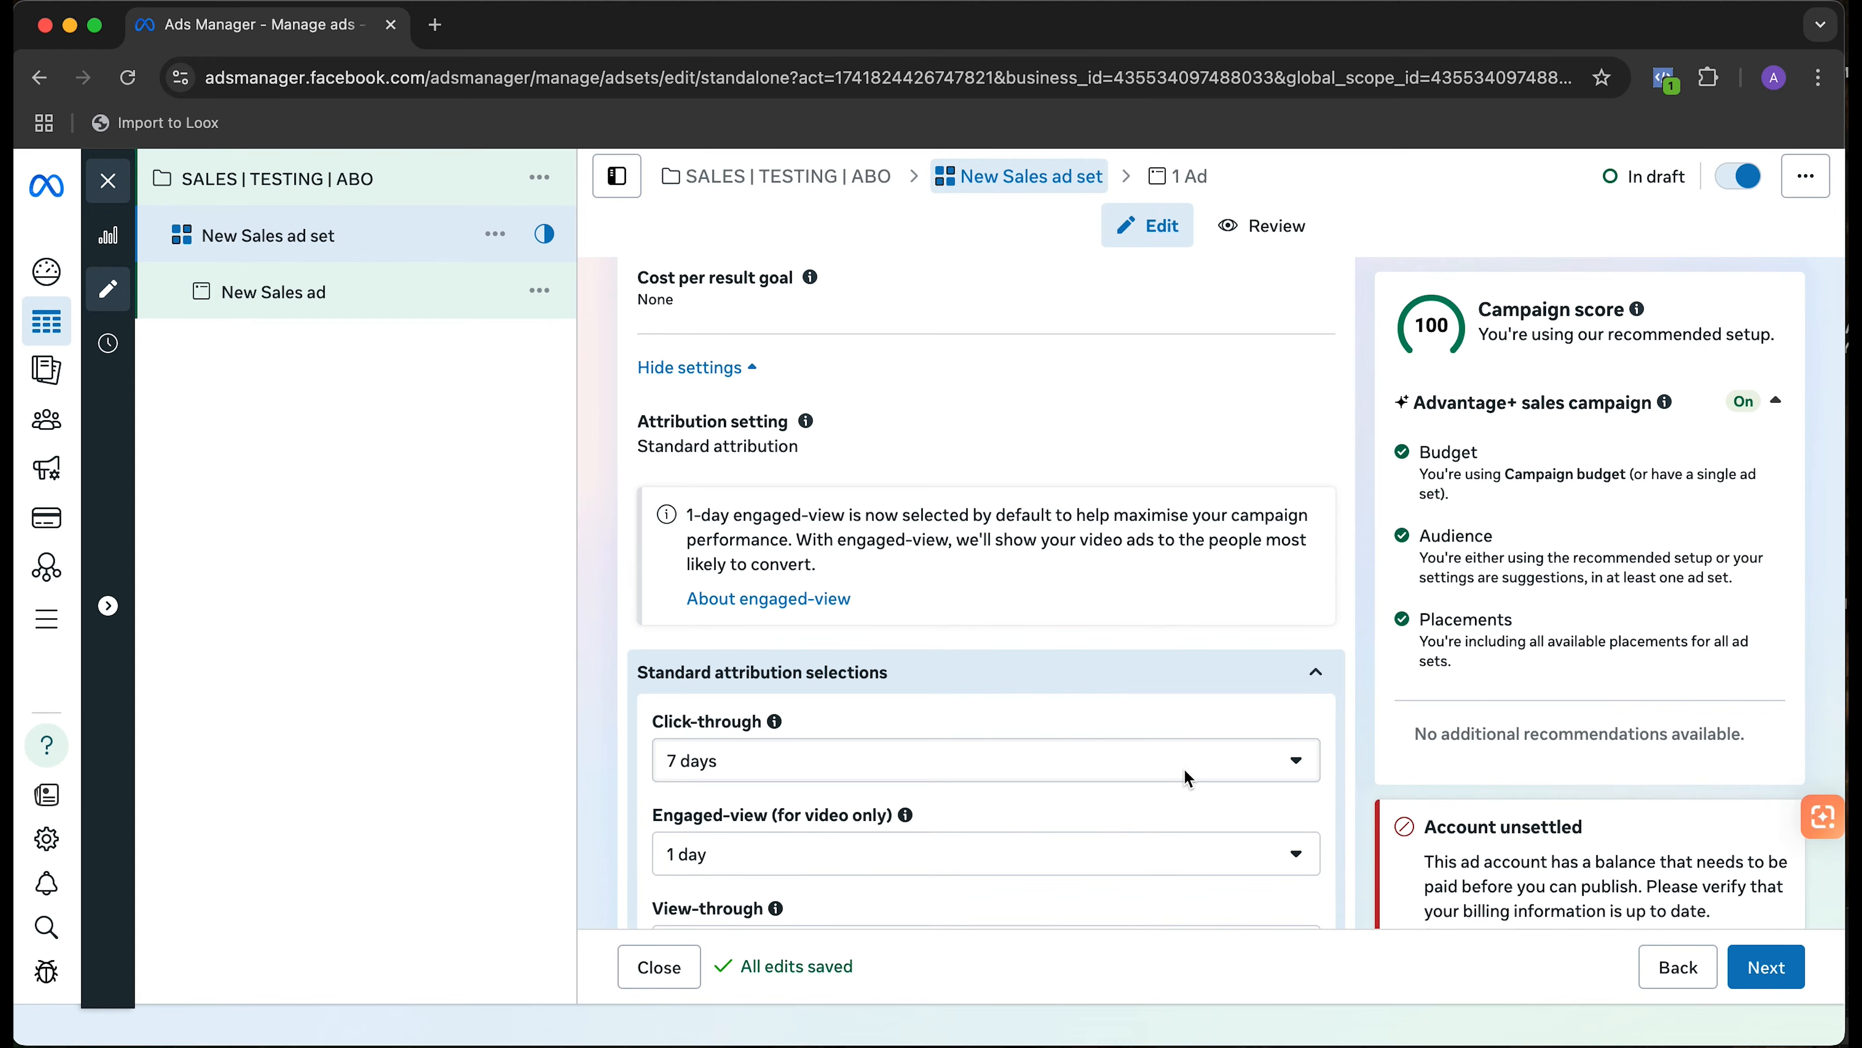
{"action": "scroll", "coordinate": [1183, 767], "scroll_direction": "down", "scroll_amount": 3}
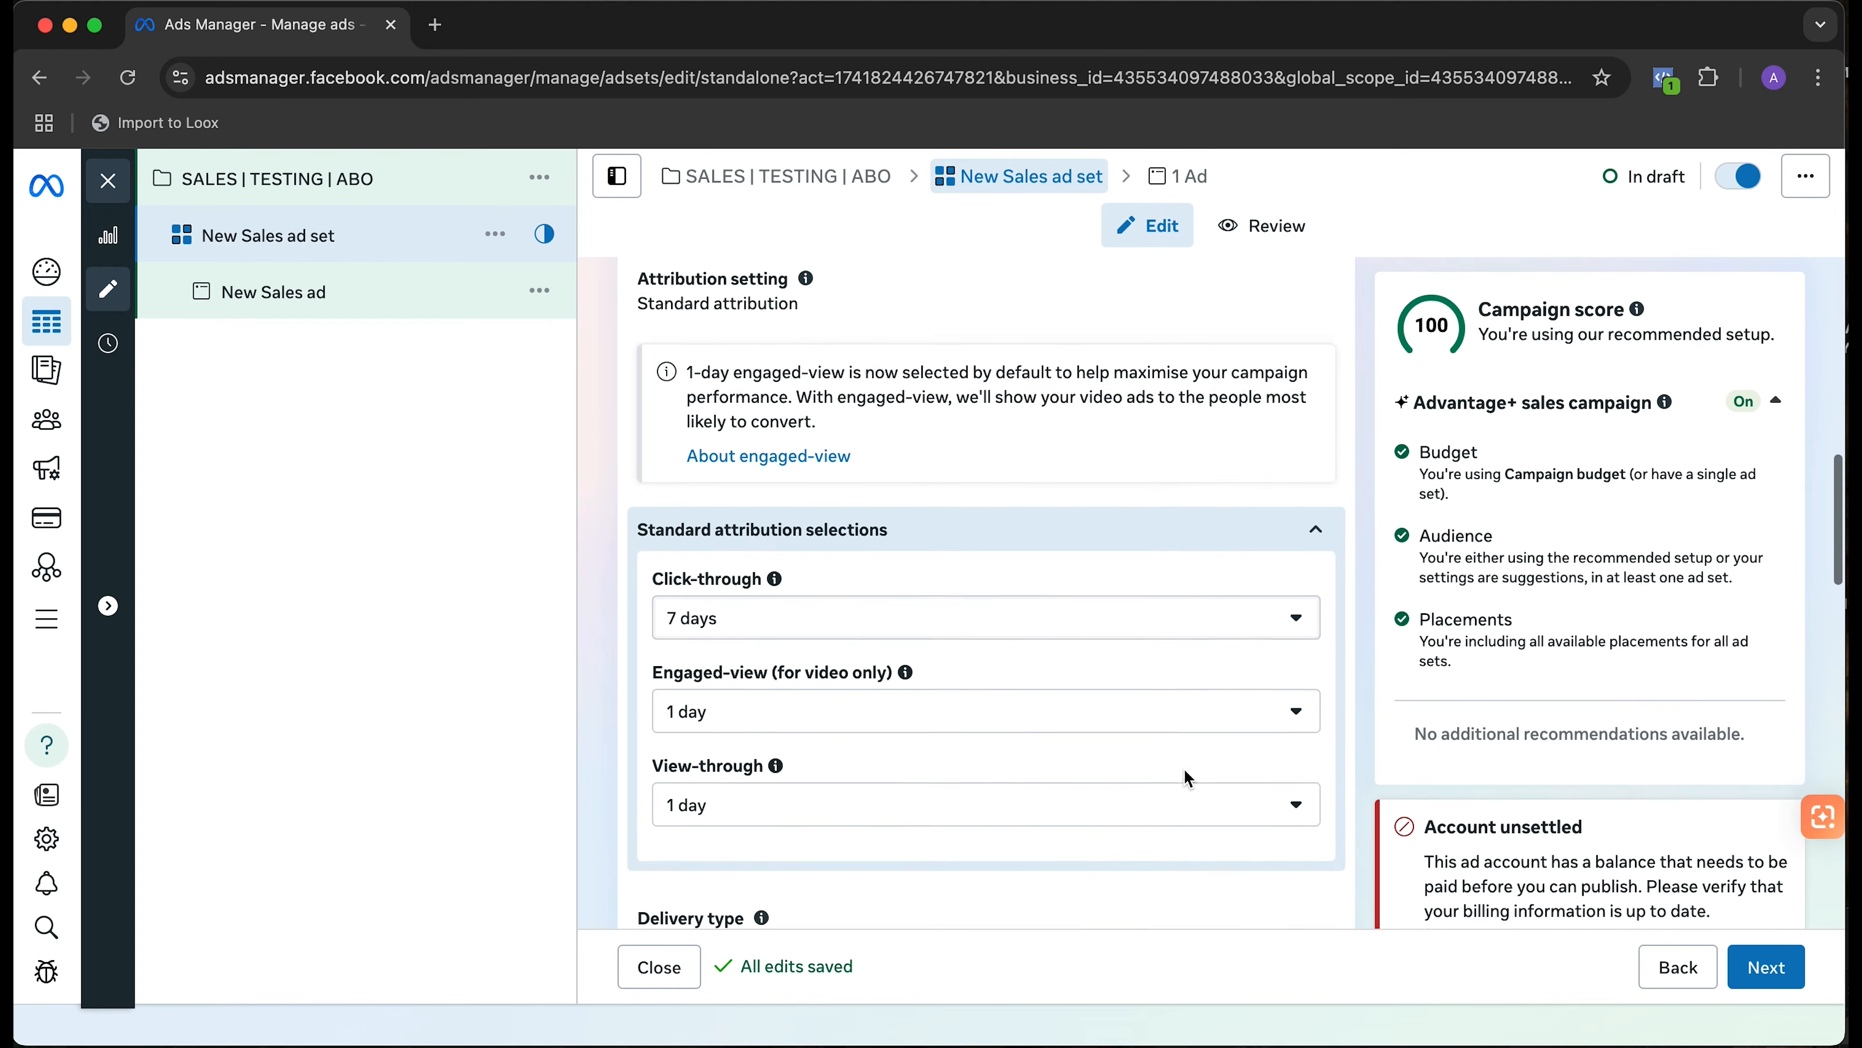
{"action": "left_click", "coordinate": [968, 553]}
{"action": "left_click", "coordinate": [964, 552]}
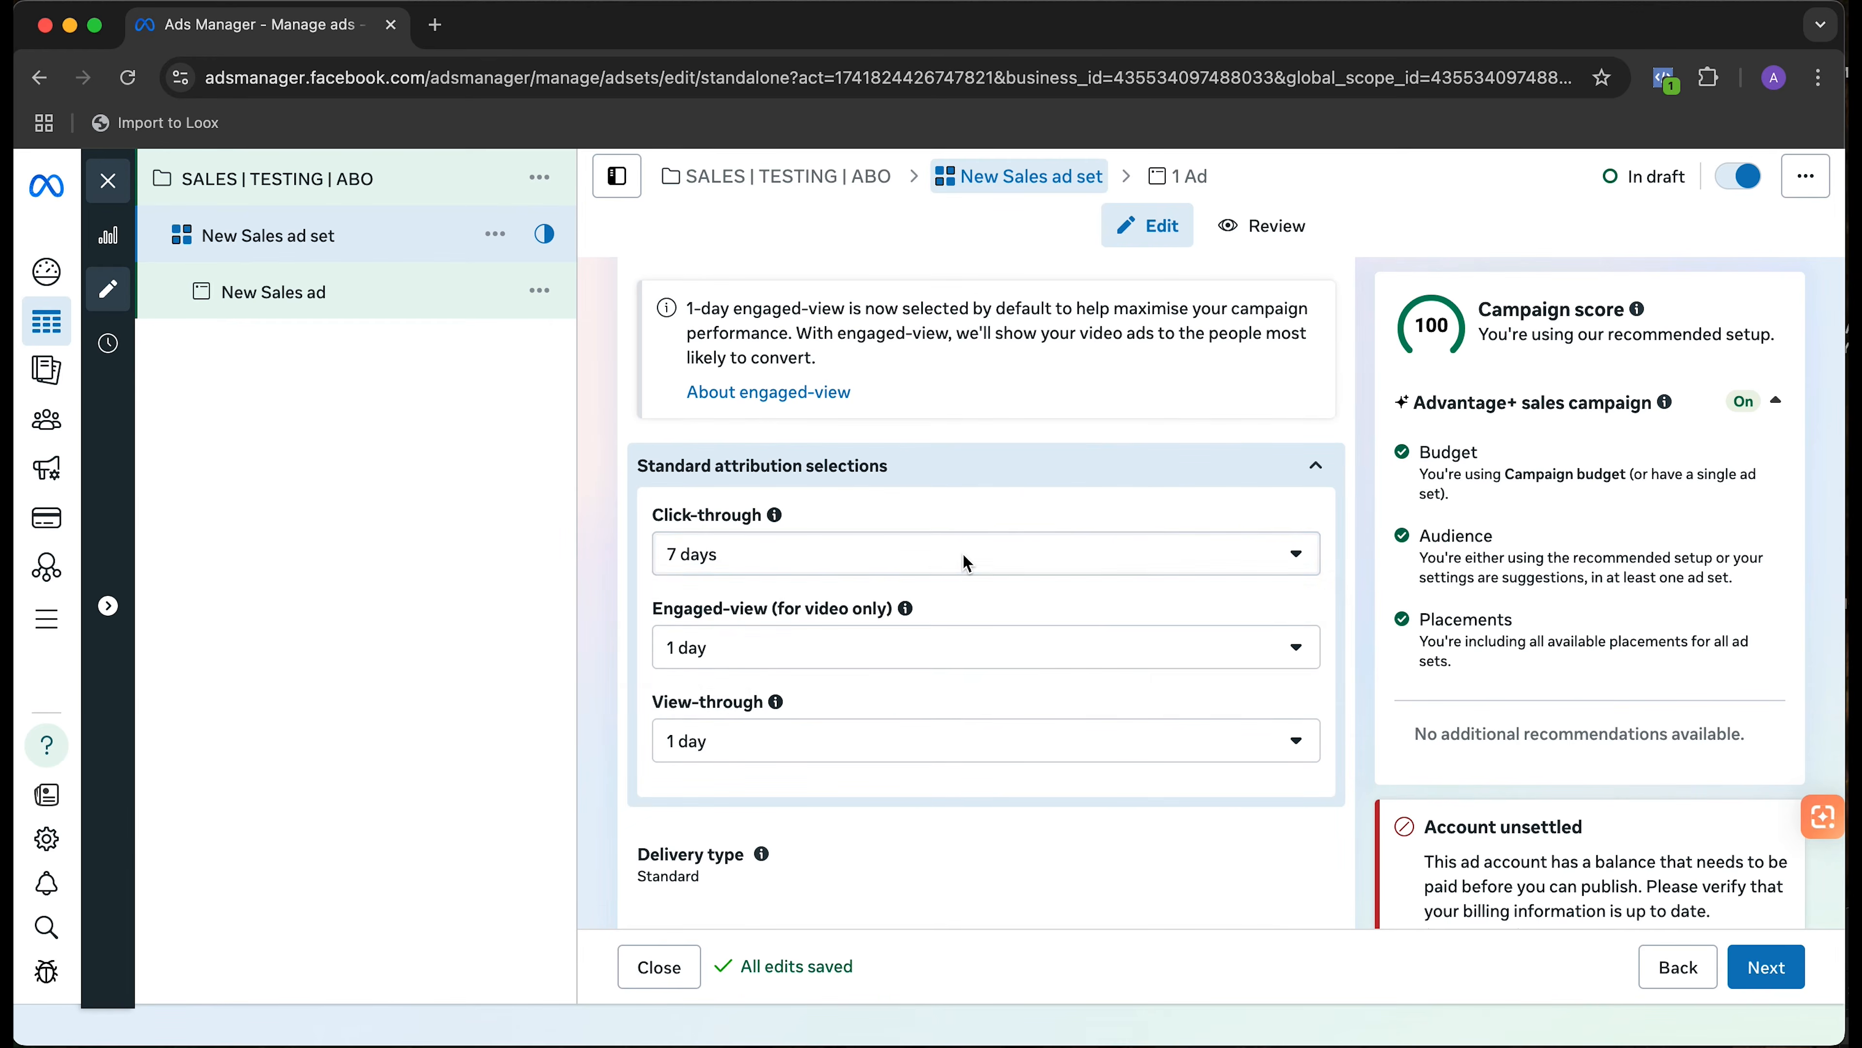
- Review the ad set's cost per result goal, standard attribution selections and delivery type
{"action": "left_click", "coordinate": [932, 558]}
{"action": "left_click", "coordinate": [932, 557]}
{"action": "scroll", "coordinate": [934, 563], "scroll_direction": "up", "scroll_amount": 3}
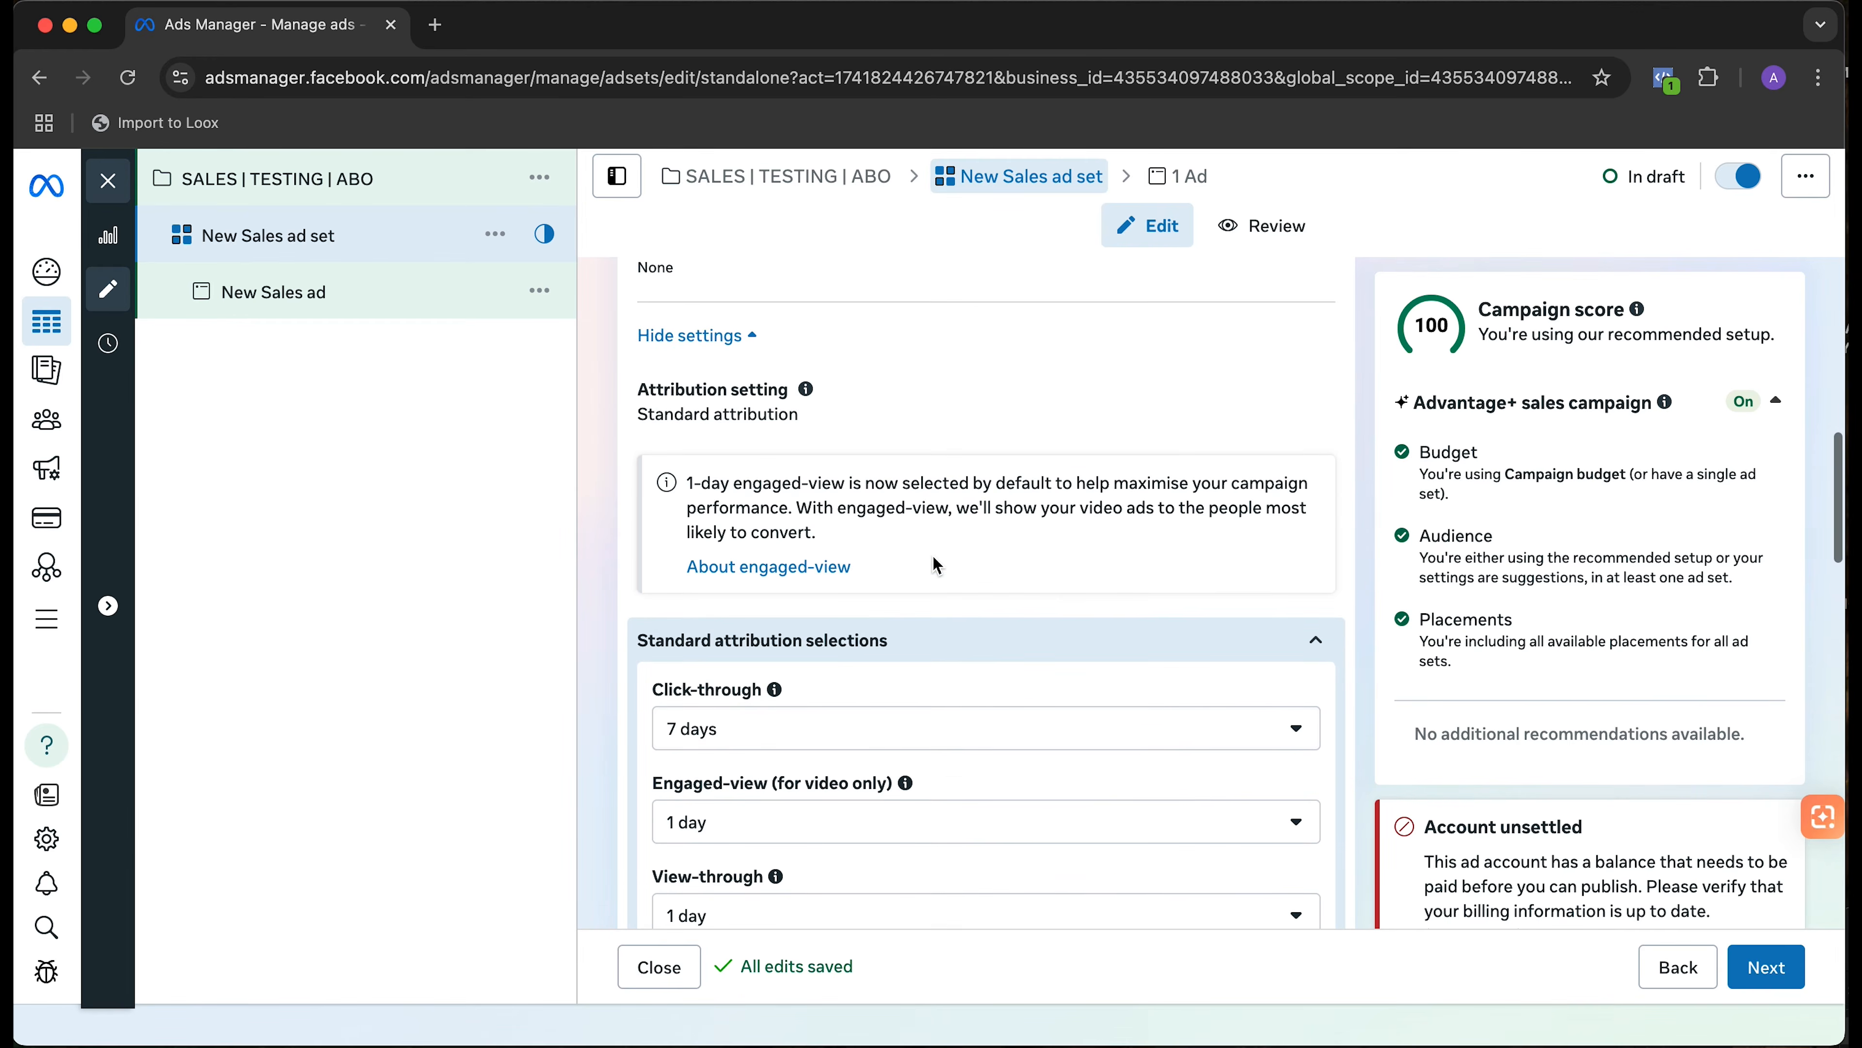
{"action": "scroll", "coordinate": [936, 565], "scroll_direction": "up", "scroll_amount": 4}
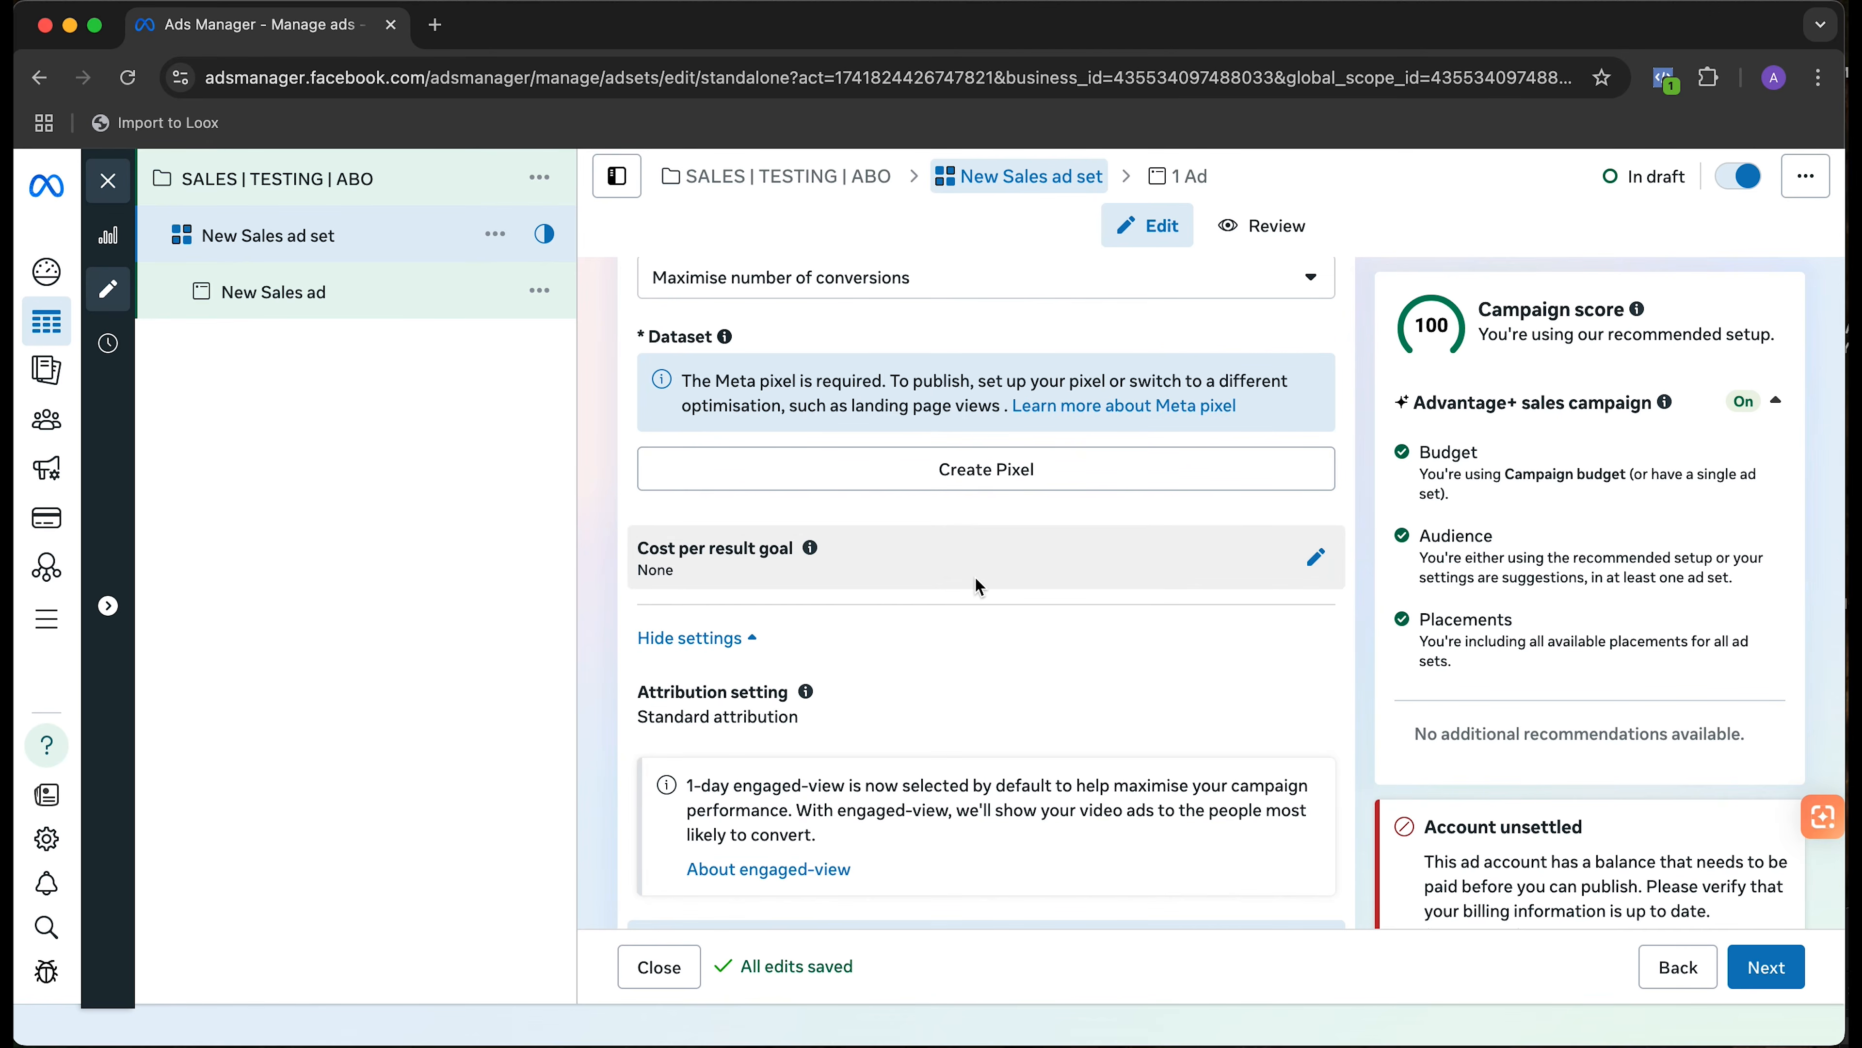
{"action": "scroll", "coordinate": [976, 581], "scroll_direction": "down", "scroll_amount": 6}
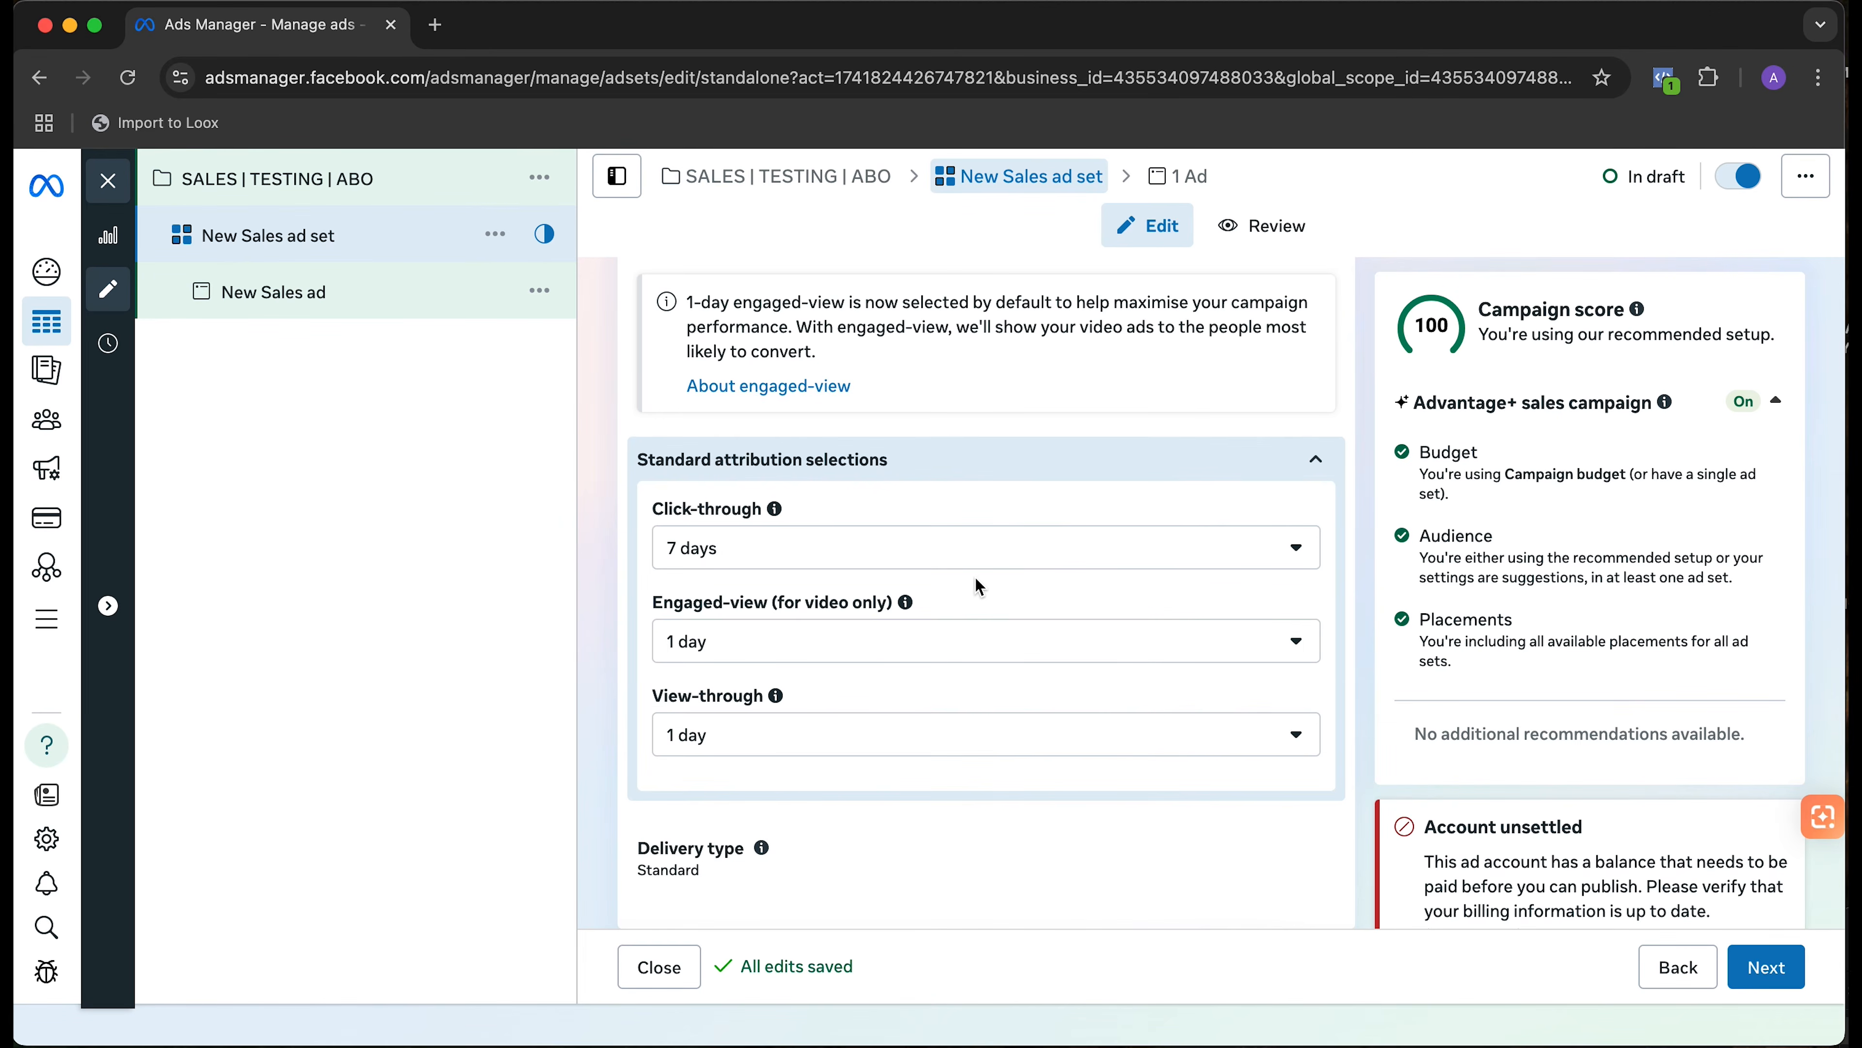
{"action": "scroll", "coordinate": [975, 575], "scroll_direction": "down", "scroll_amount": 3}
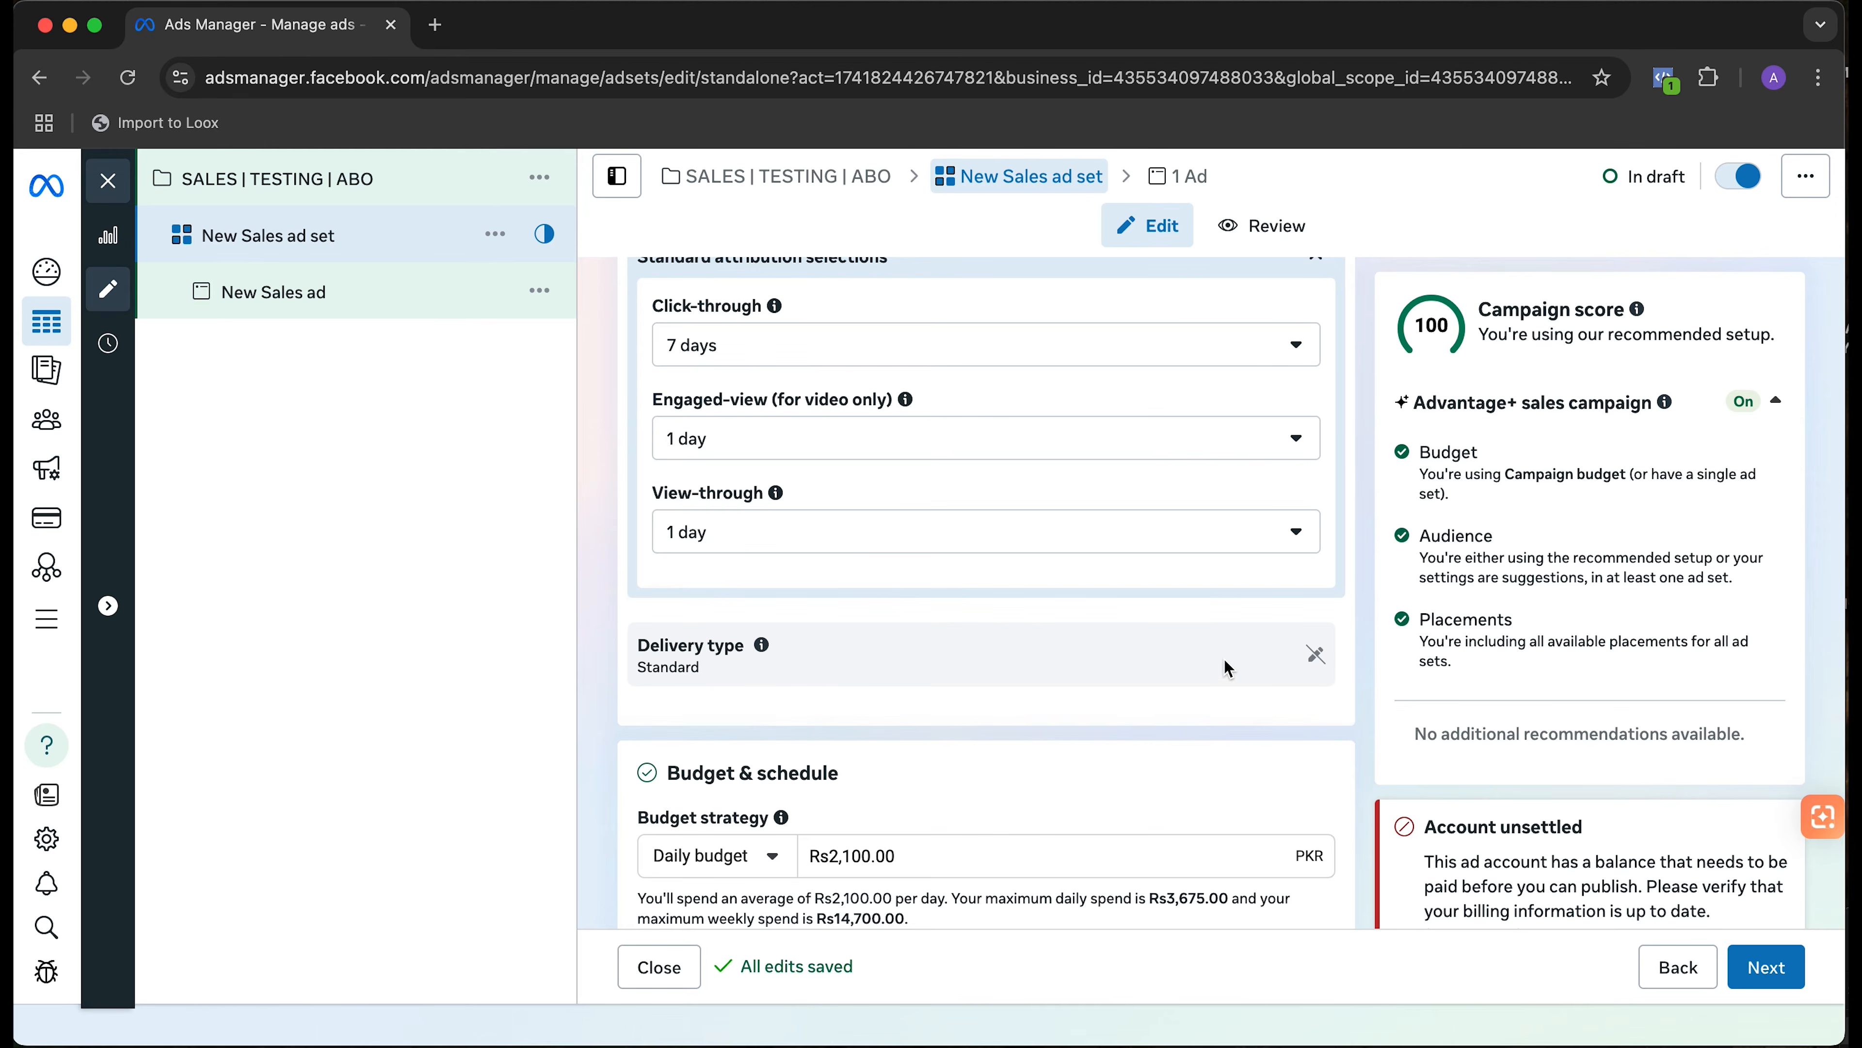
- Set the ad set's daily budget to Rs1,000
{"action": "scroll", "coordinate": [1224, 657], "scroll_direction": "down", "scroll_amount": 4}
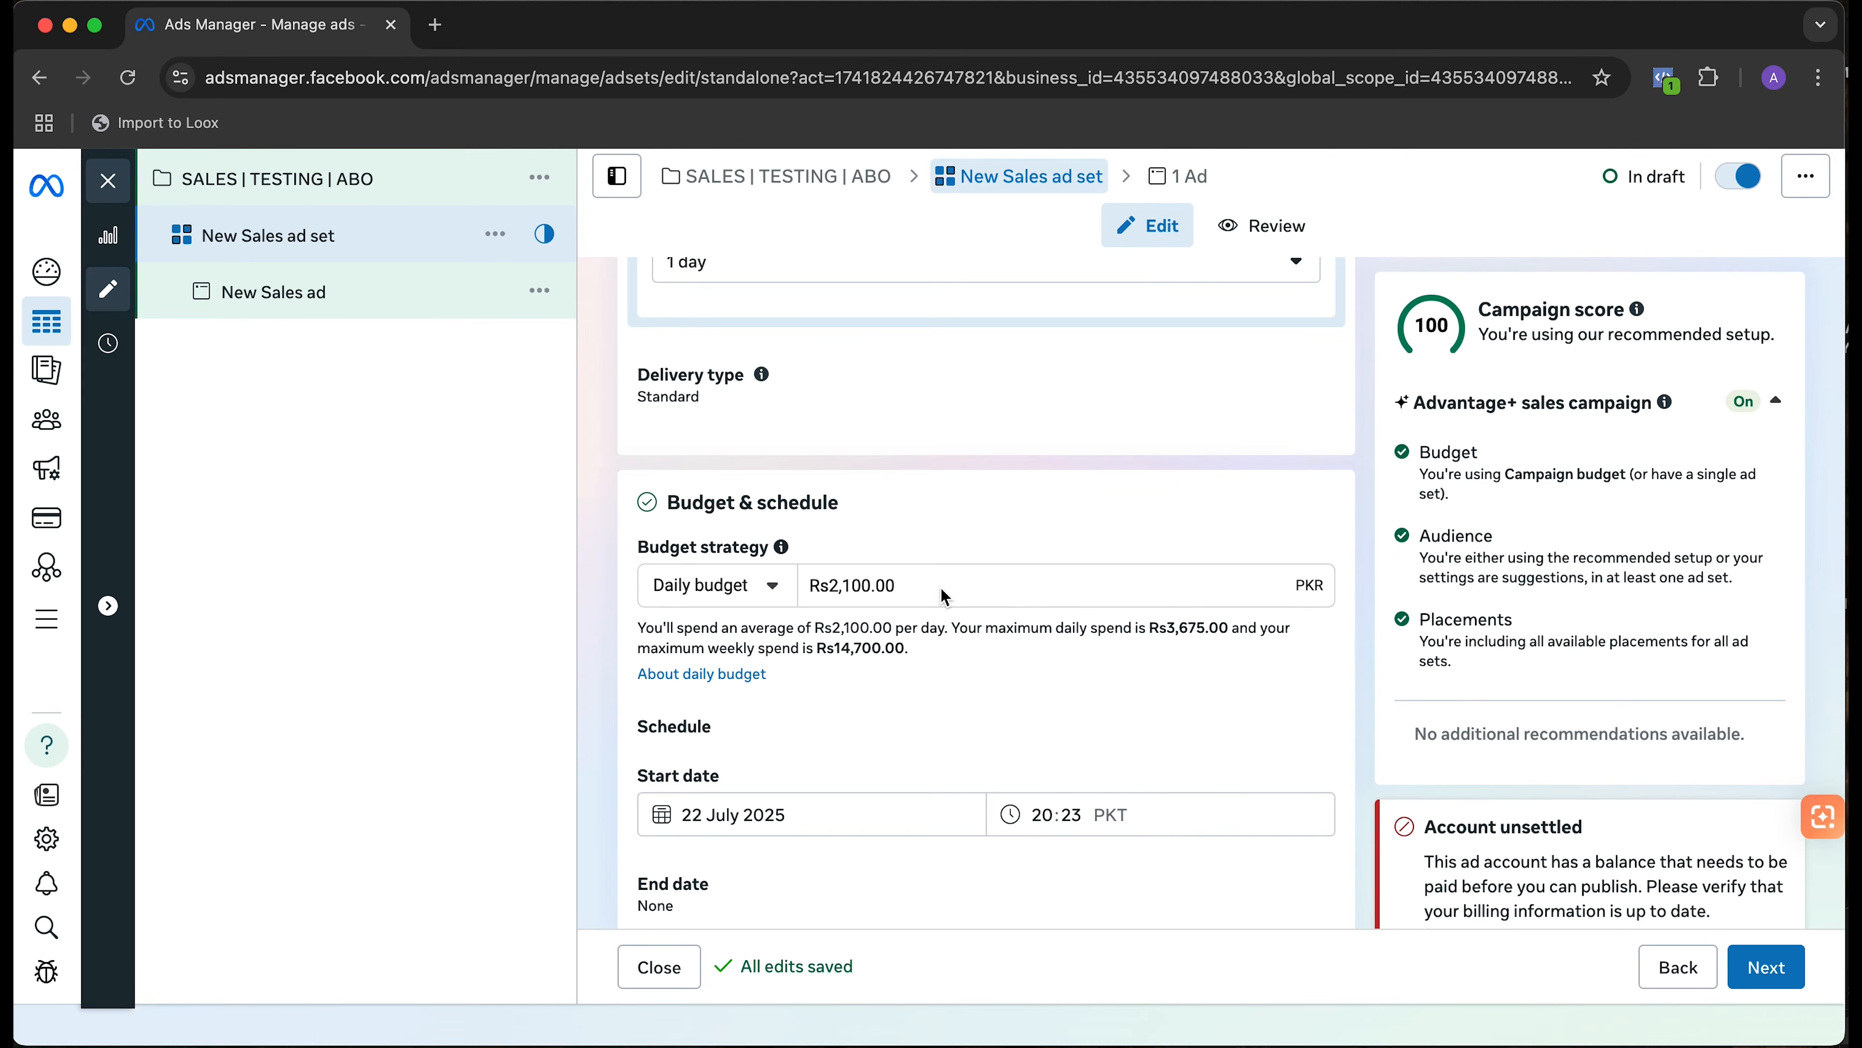
{"action": "left_click_drag", "start_coordinate": [876, 588], "coordinate": [830, 580]}
{"action": "type", "text": "1000"}
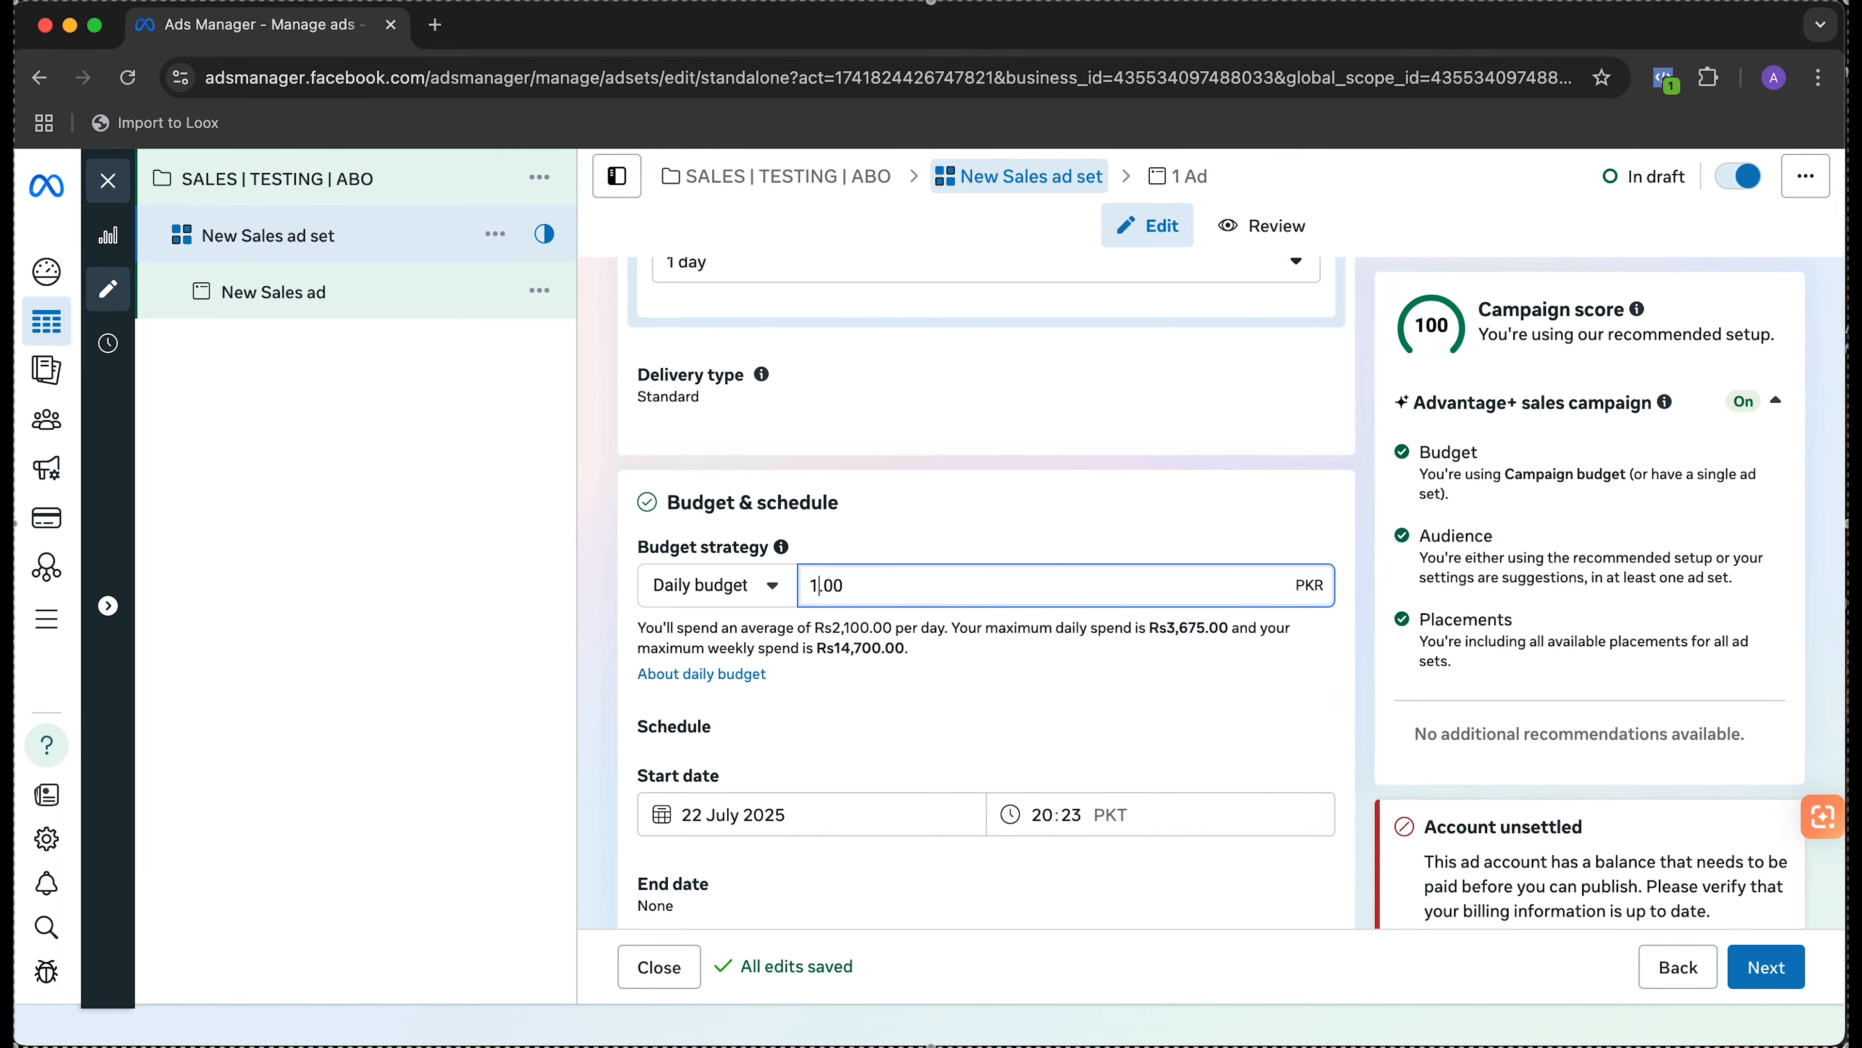
{"action": "left_click", "coordinate": [986, 667]}
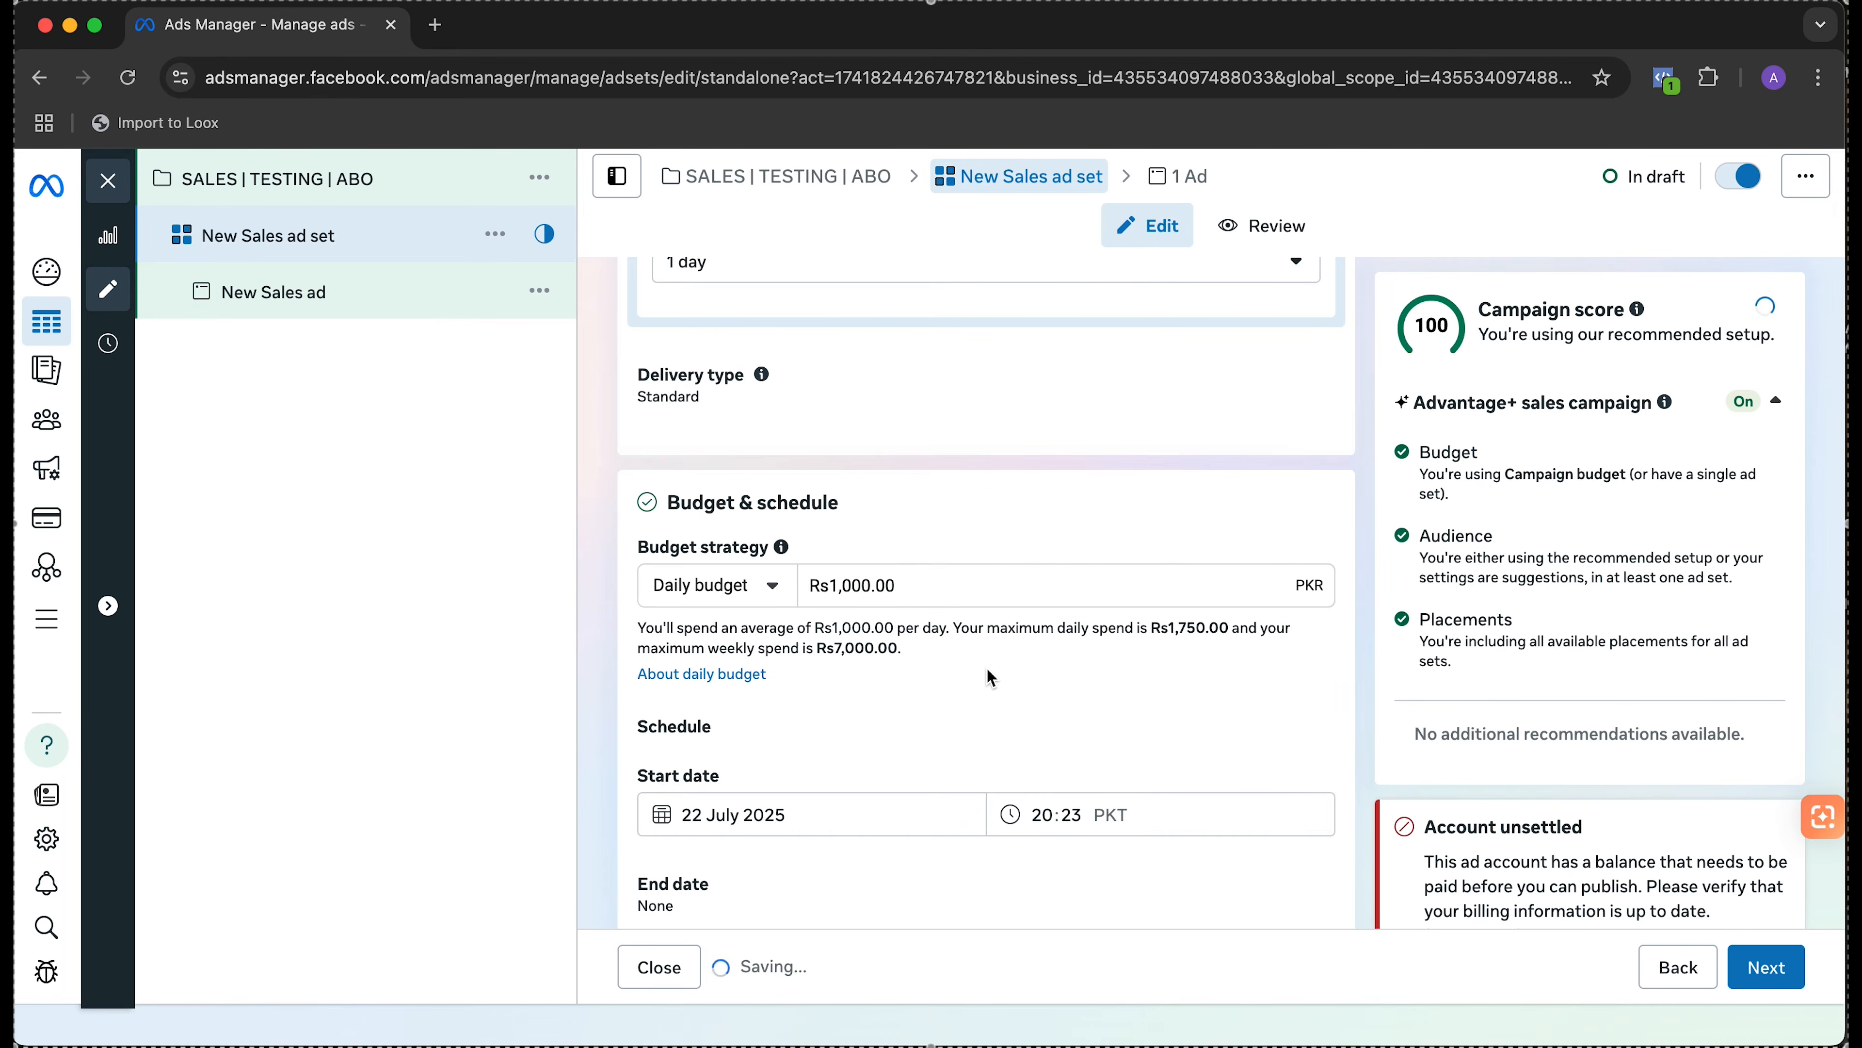
- Schedule the ad set to start on 23 July 2025 at 00:00
{"action": "scroll", "coordinate": [986, 668], "scroll_direction": "down", "scroll_amount": 2}
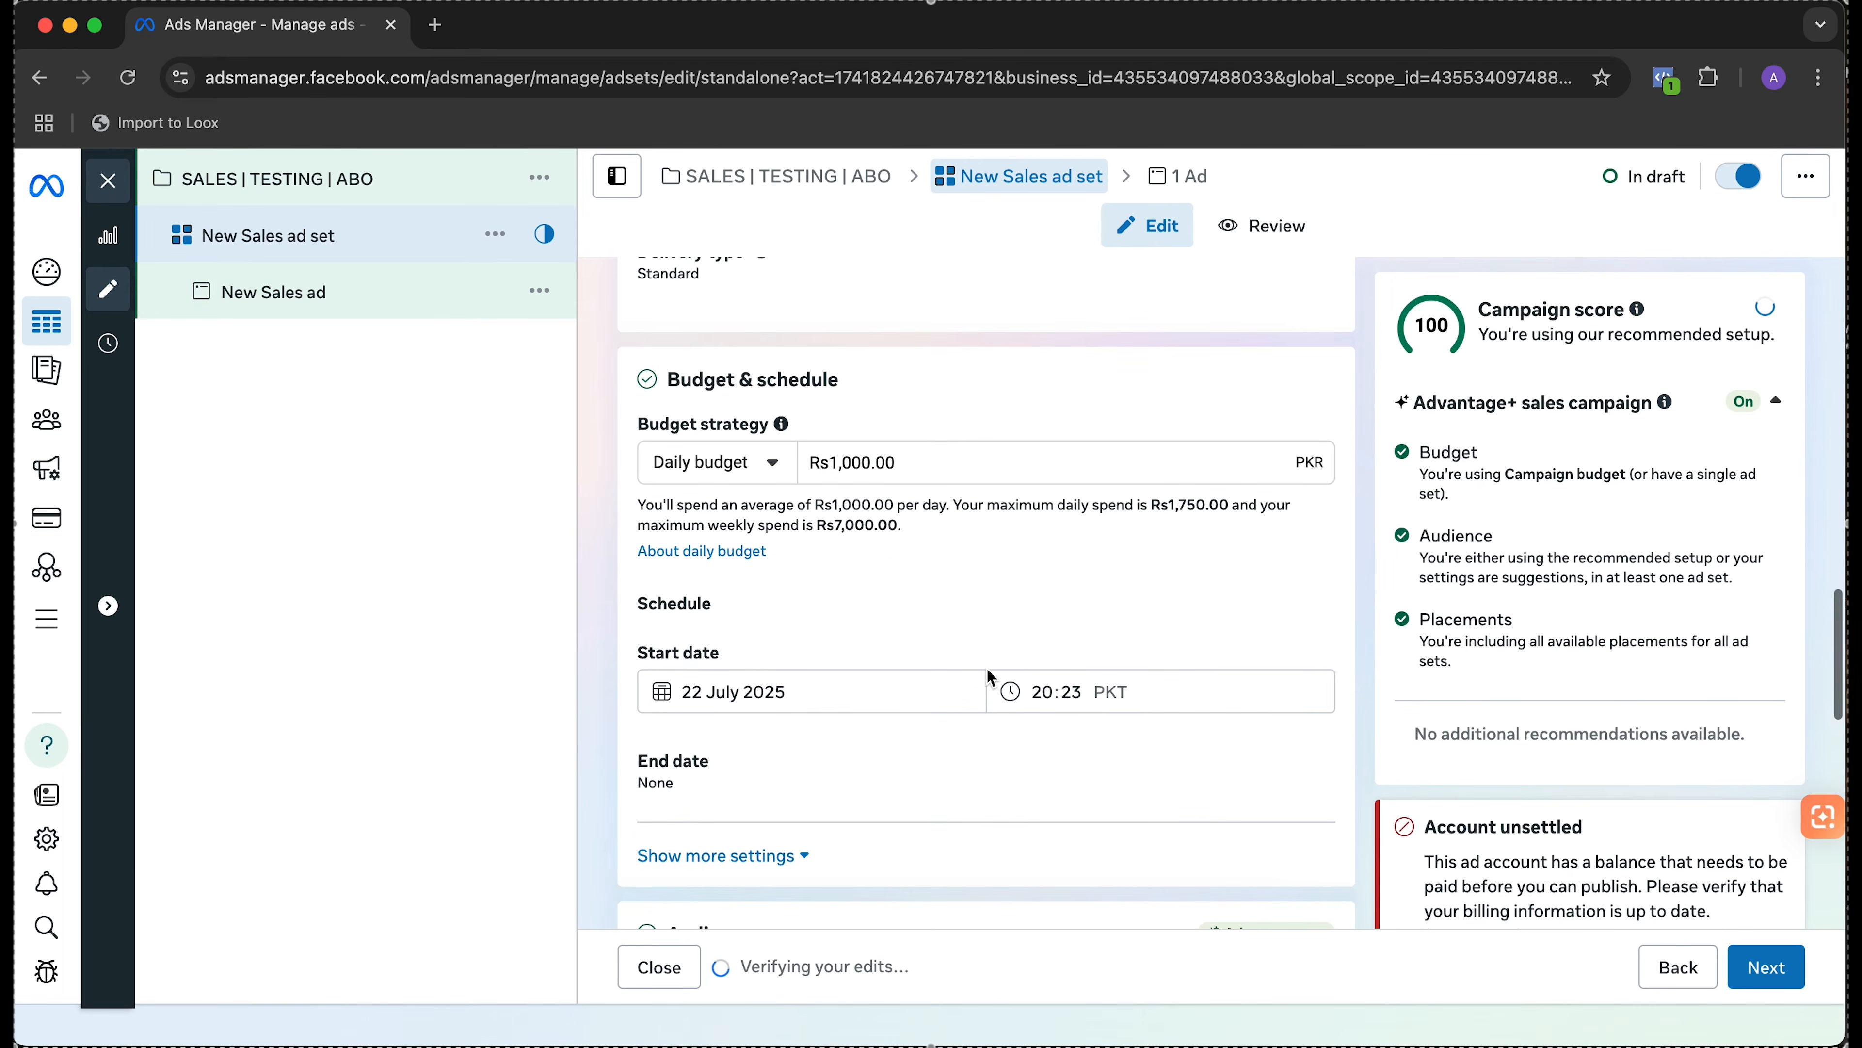
{"action": "left_click", "coordinate": [775, 707]}
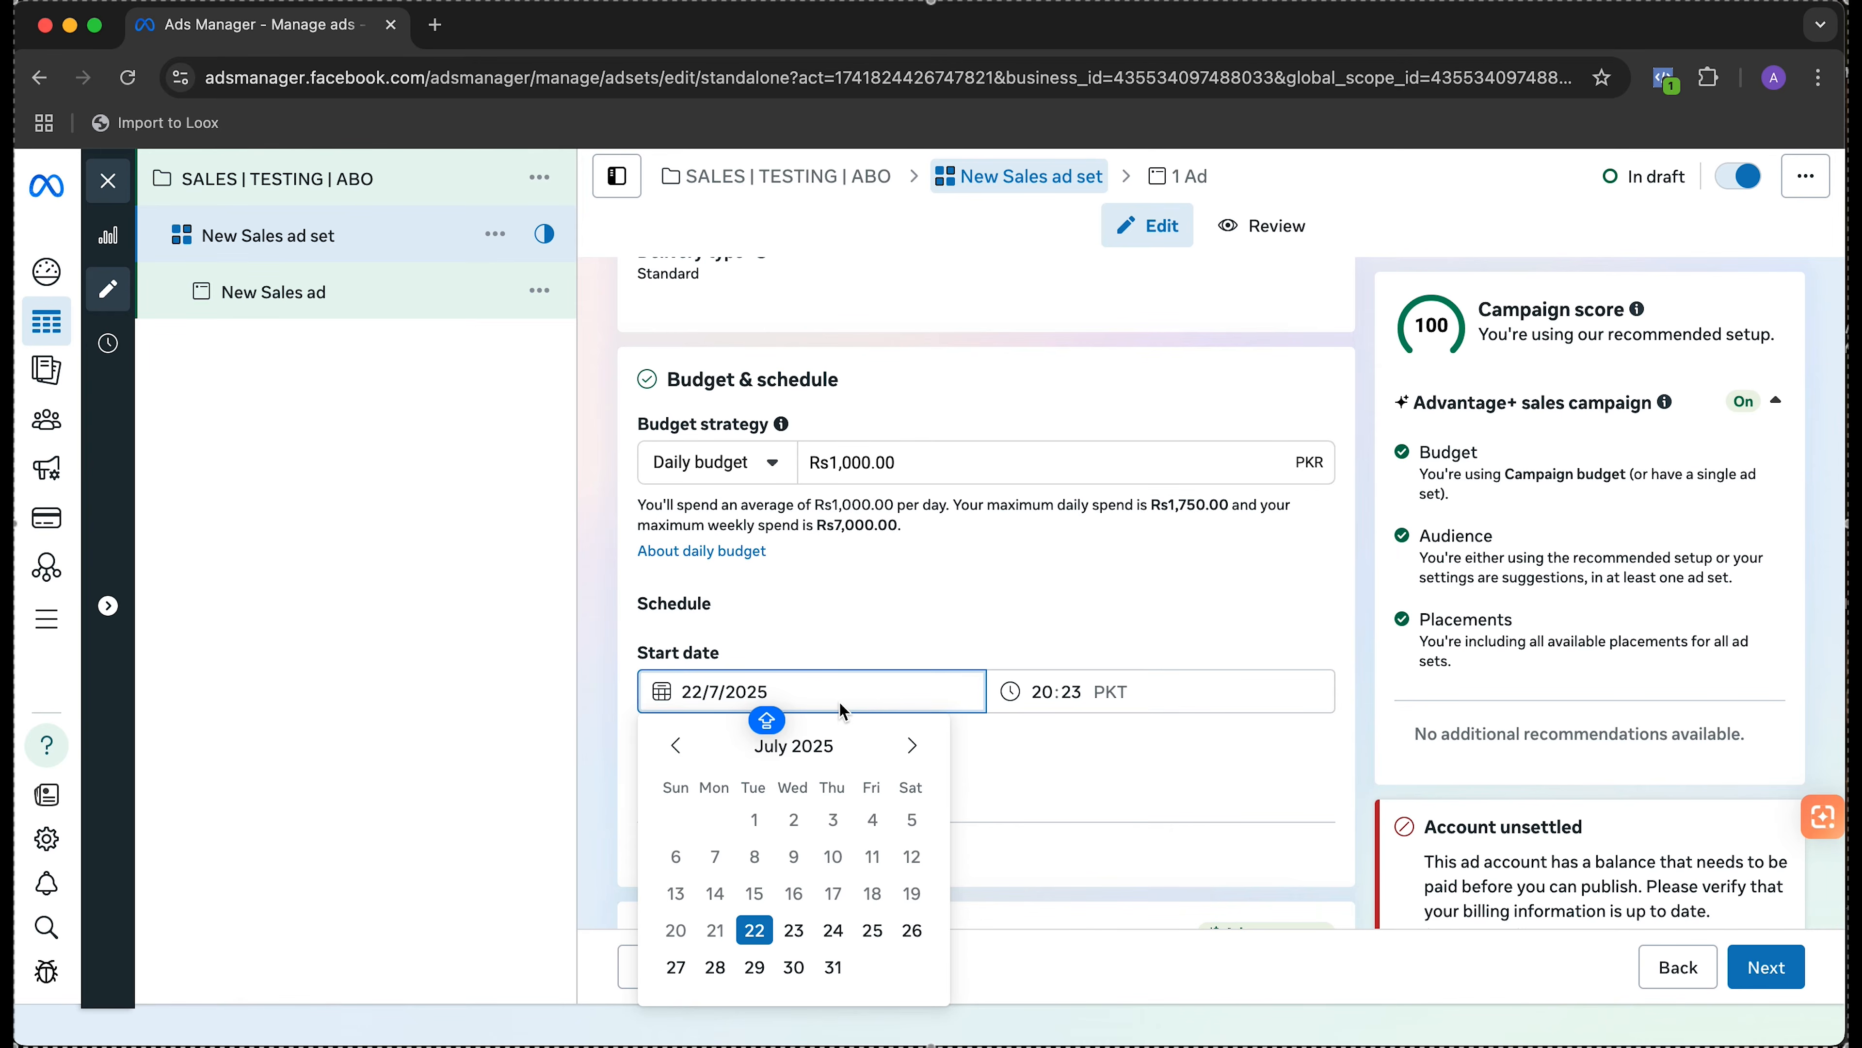
{"action": "left_click", "coordinate": [808, 930]}
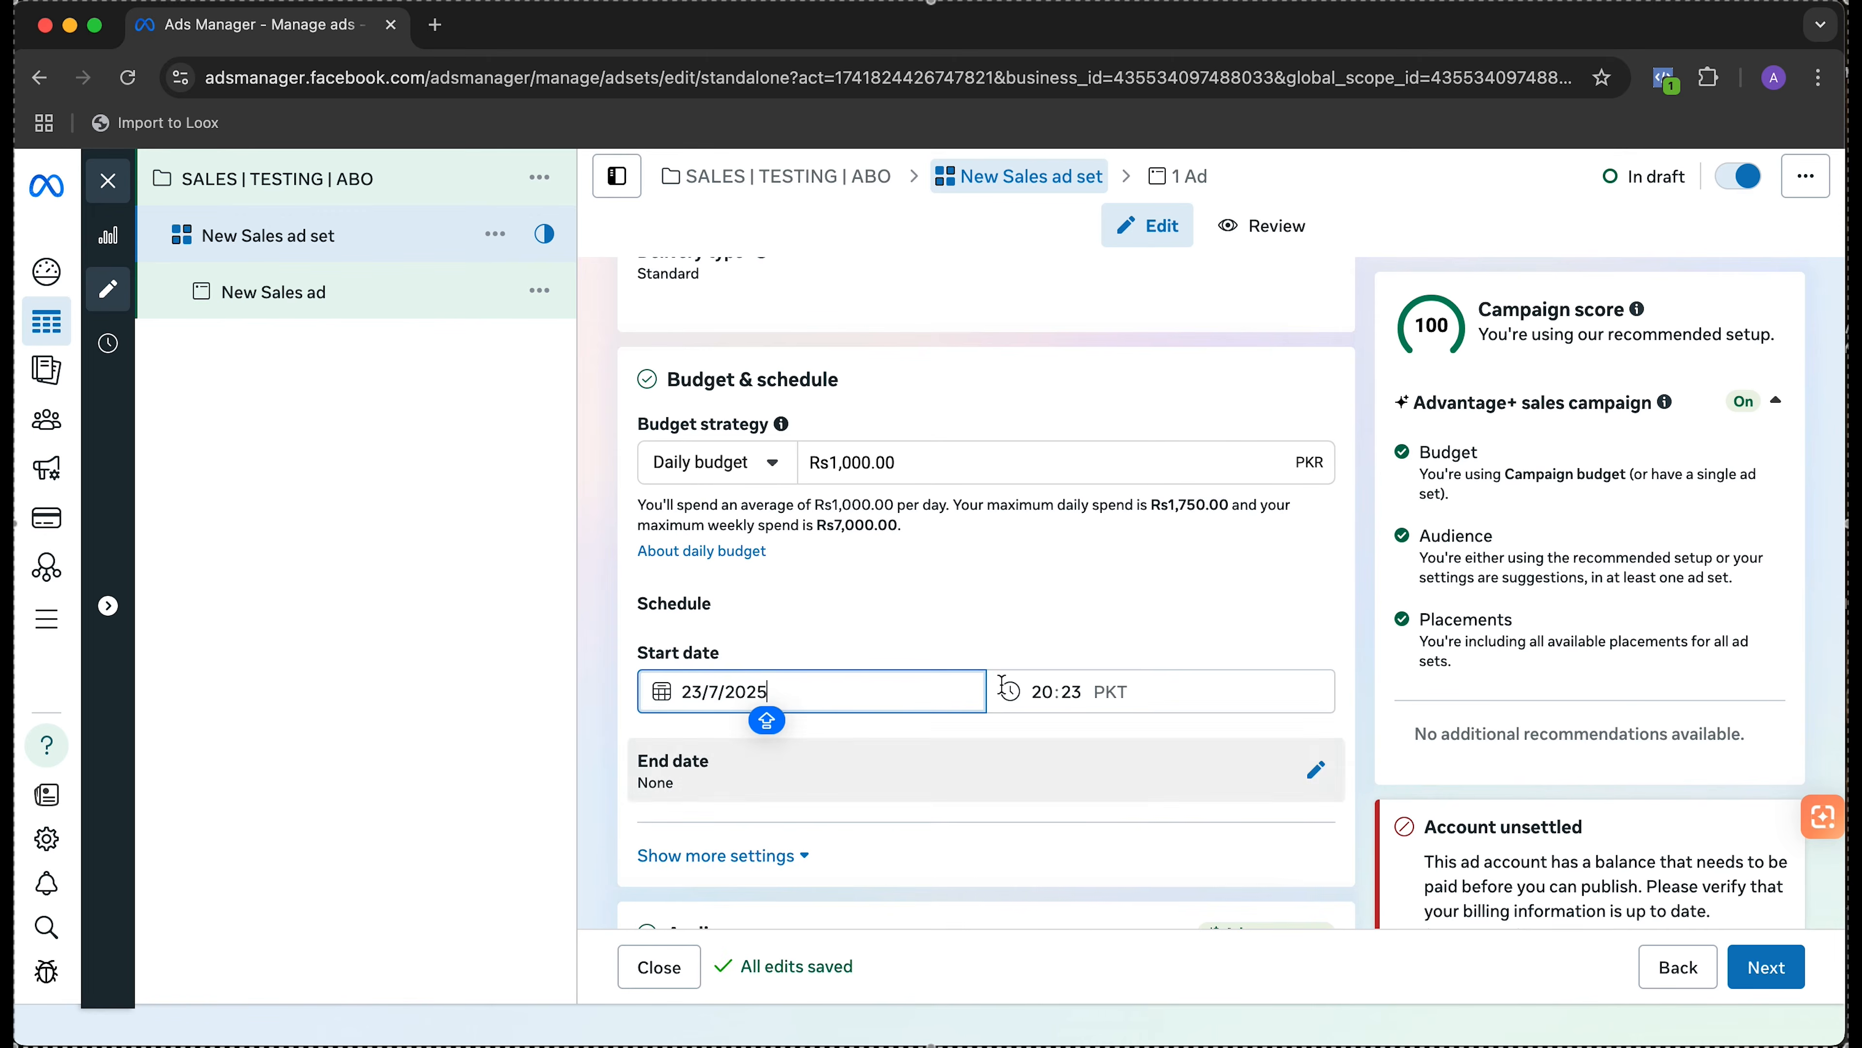
{"action": "left_click", "coordinate": [1048, 693]}
{"action": "type", "text": "0000"}
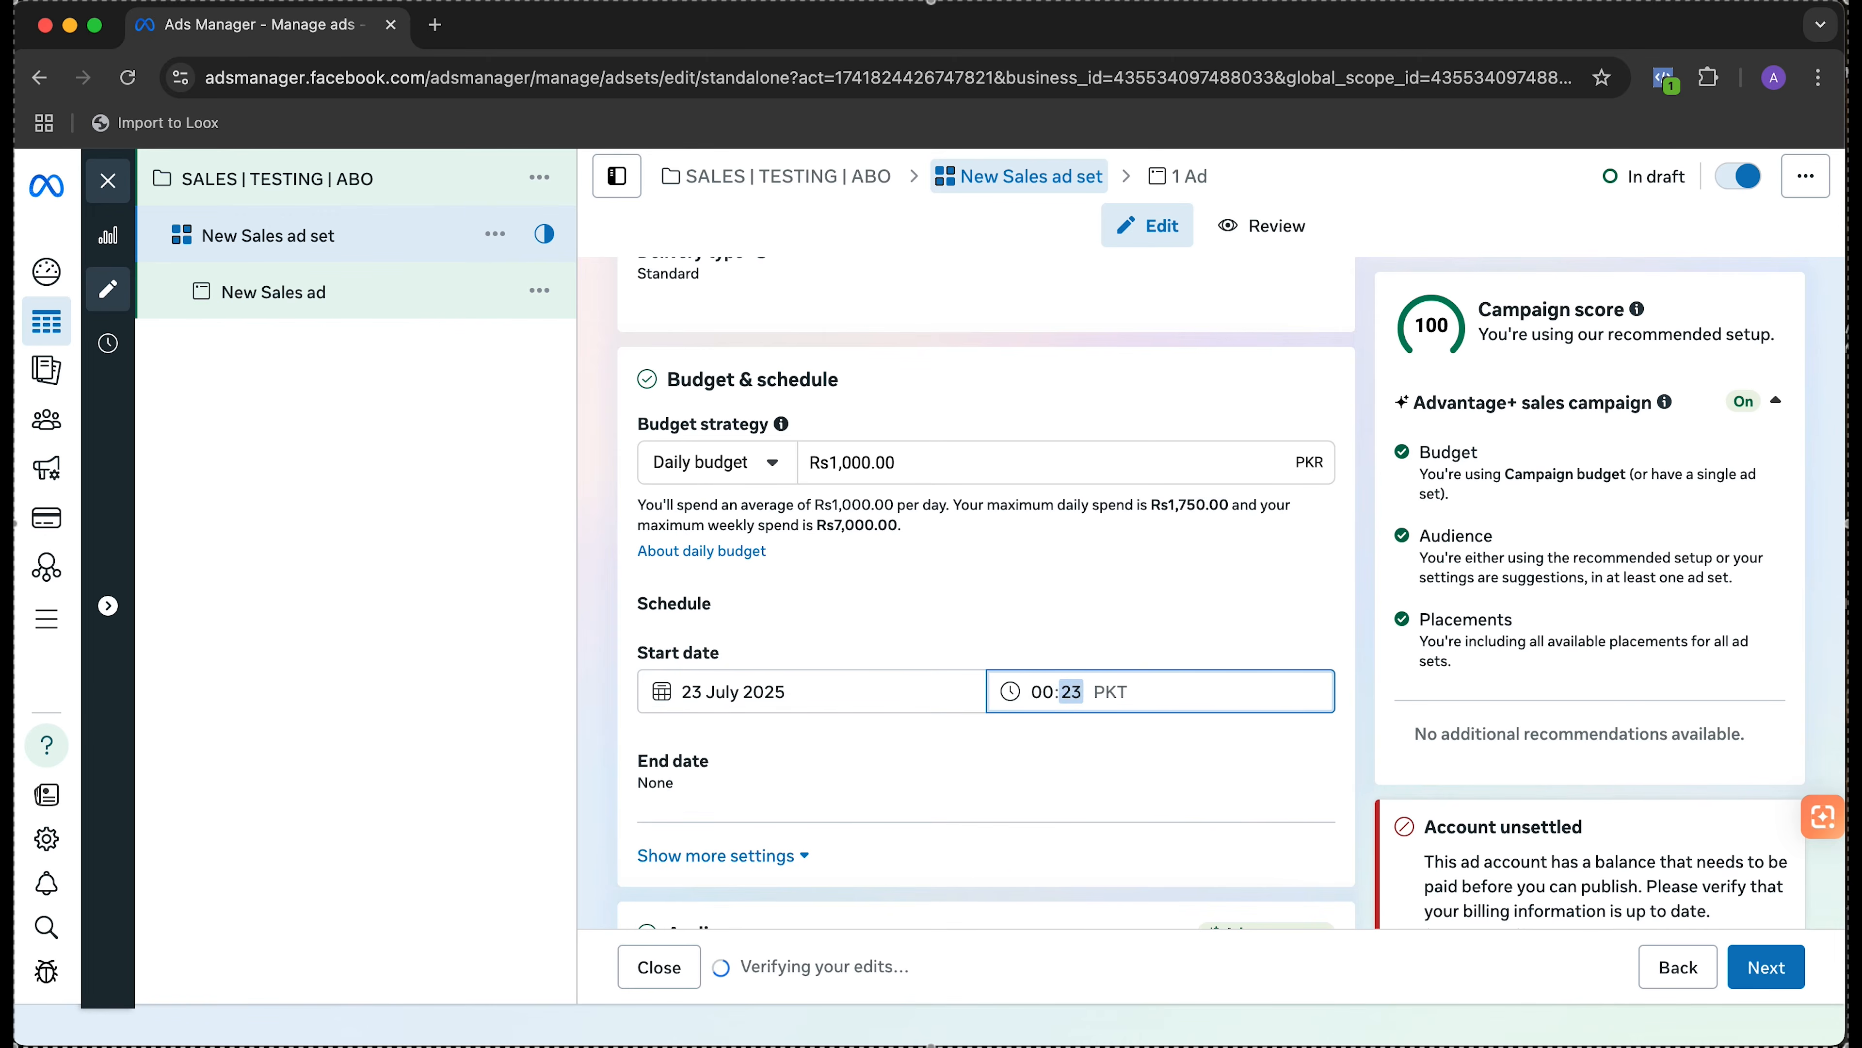
{"action": "left_click", "coordinate": [865, 618]}
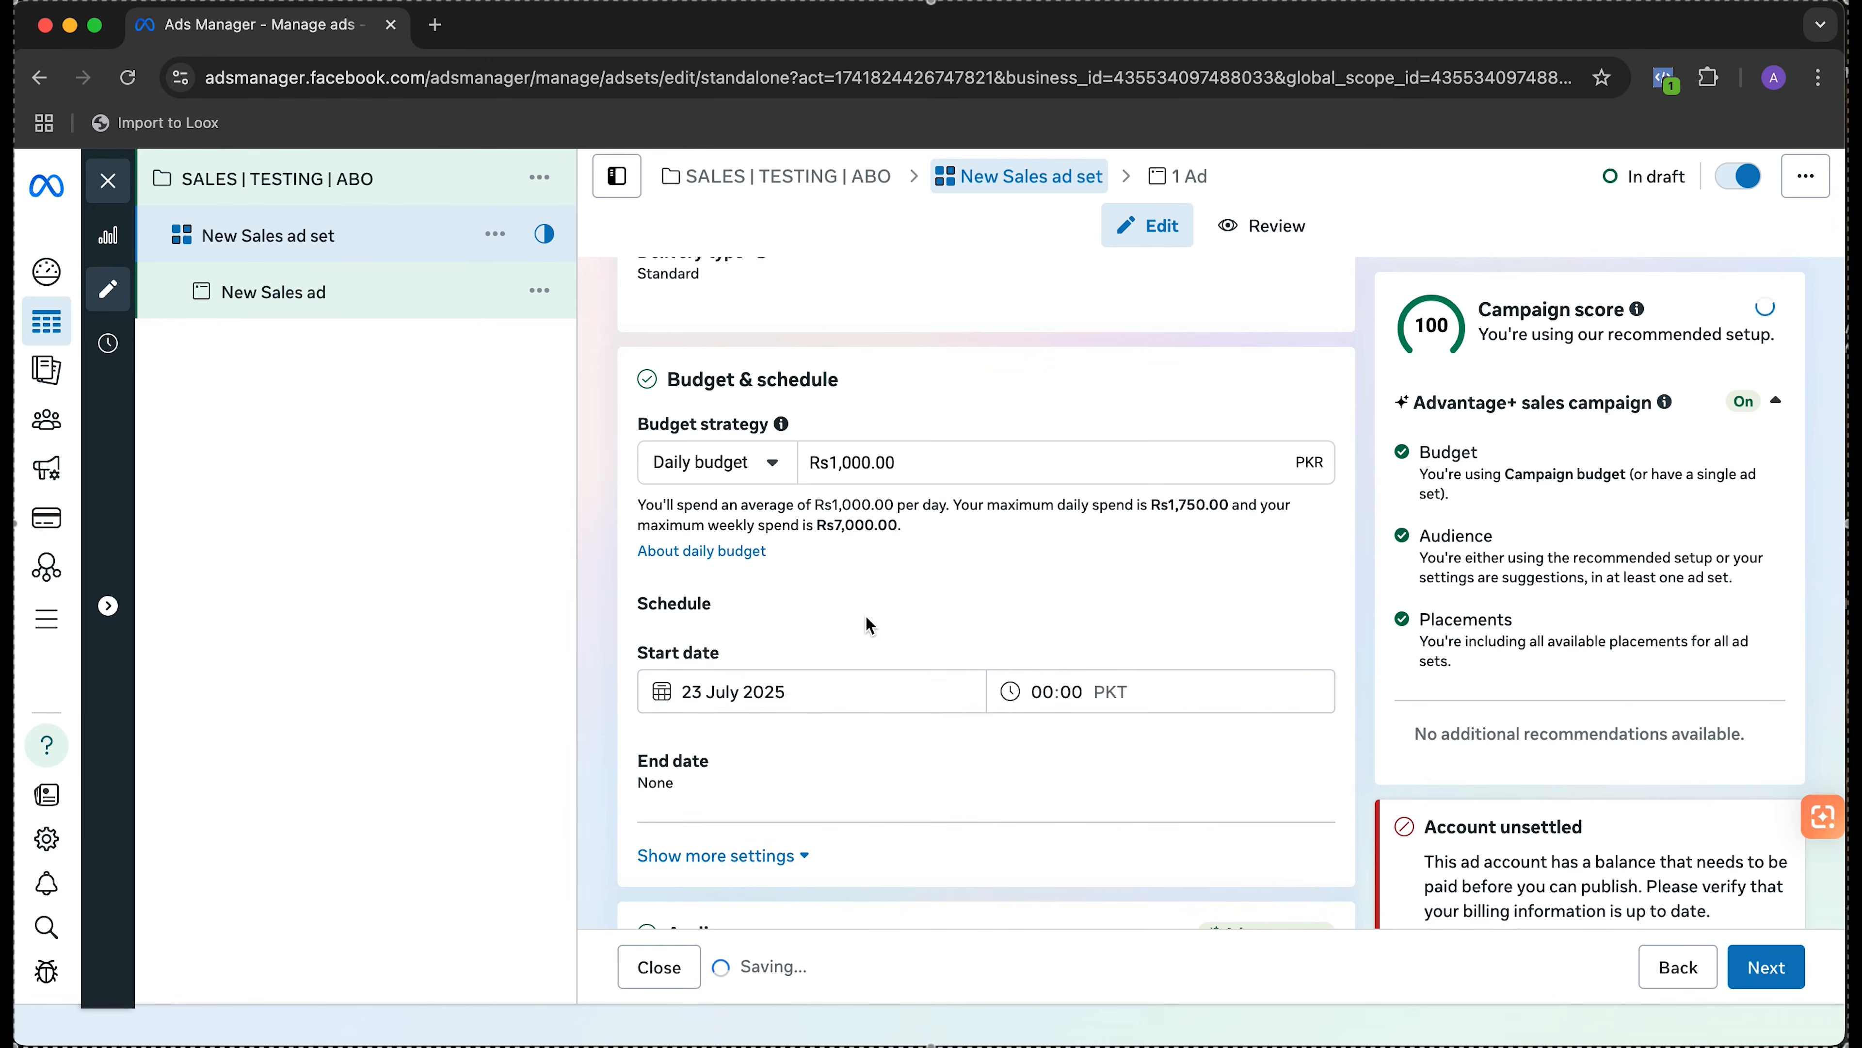
- Show the additional budget and schedule settings and look at the budget scheduling option
{"action": "scroll", "coordinate": [866, 618], "scroll_direction": "down", "scroll_amount": 2}
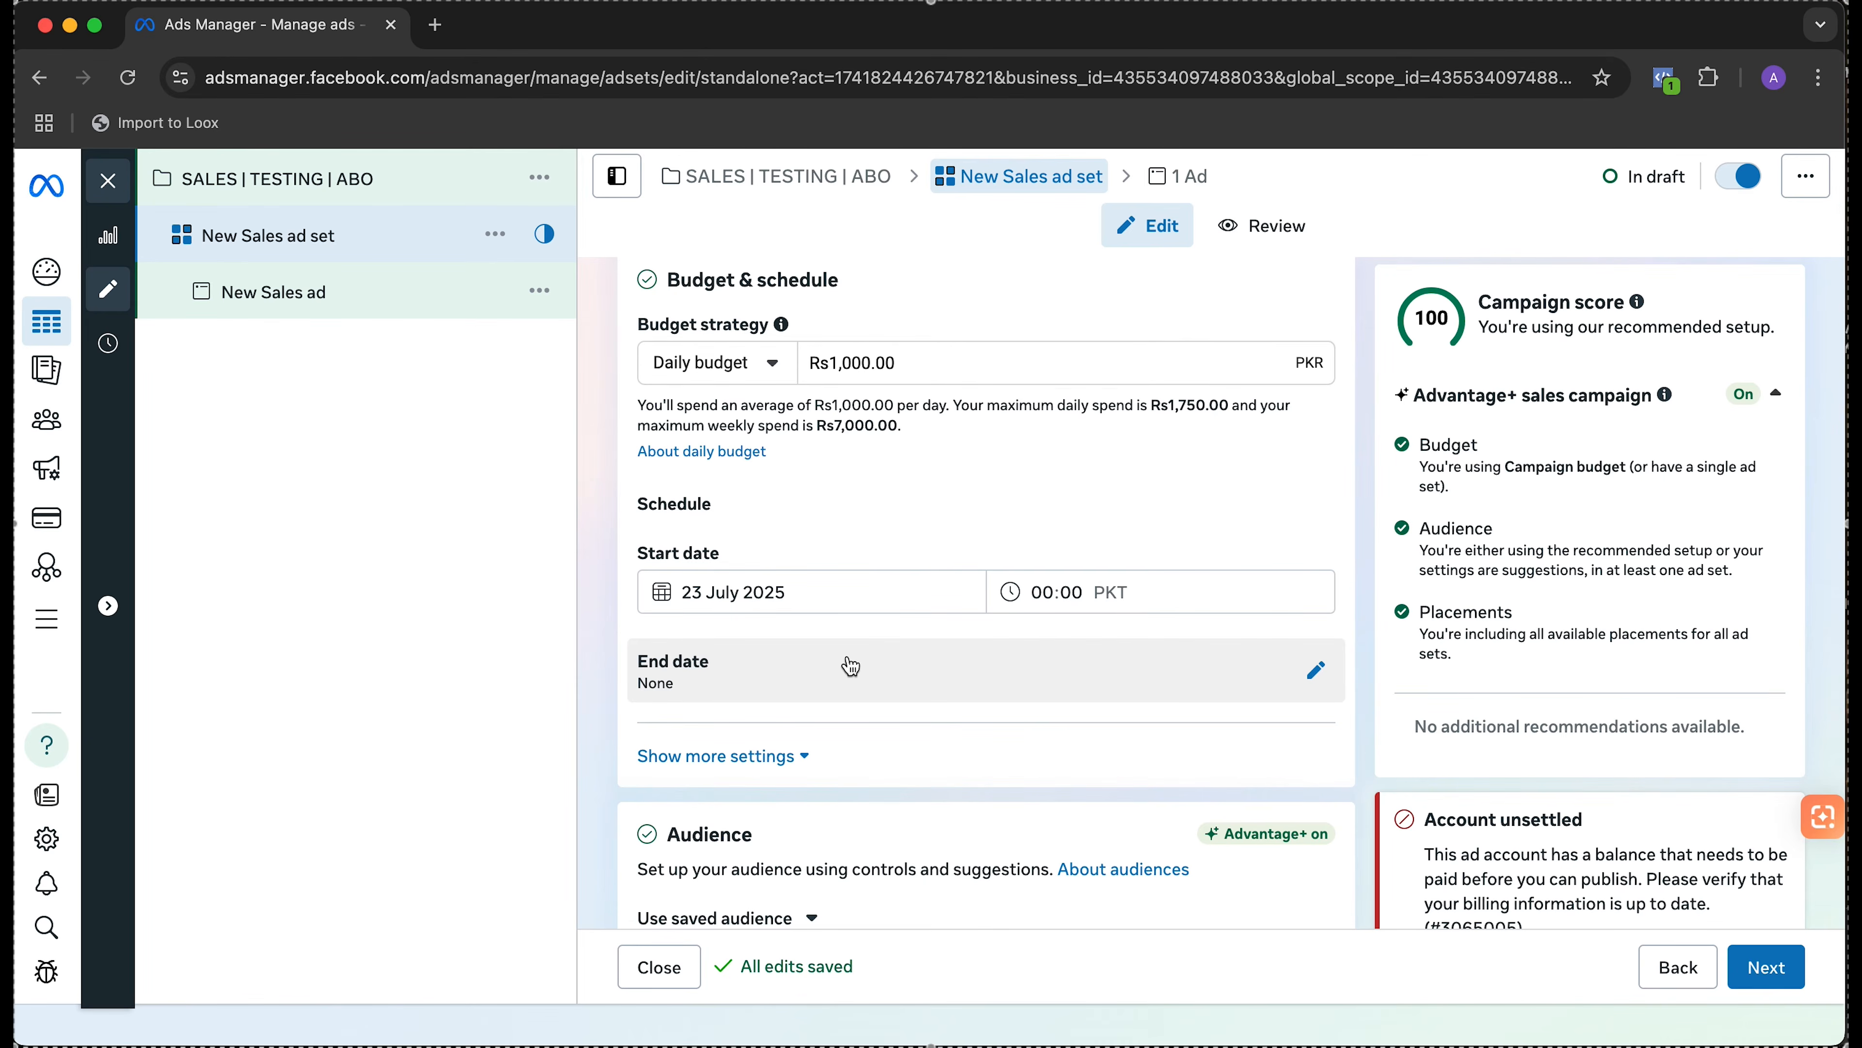
{"action": "left_click", "coordinate": [774, 758]}
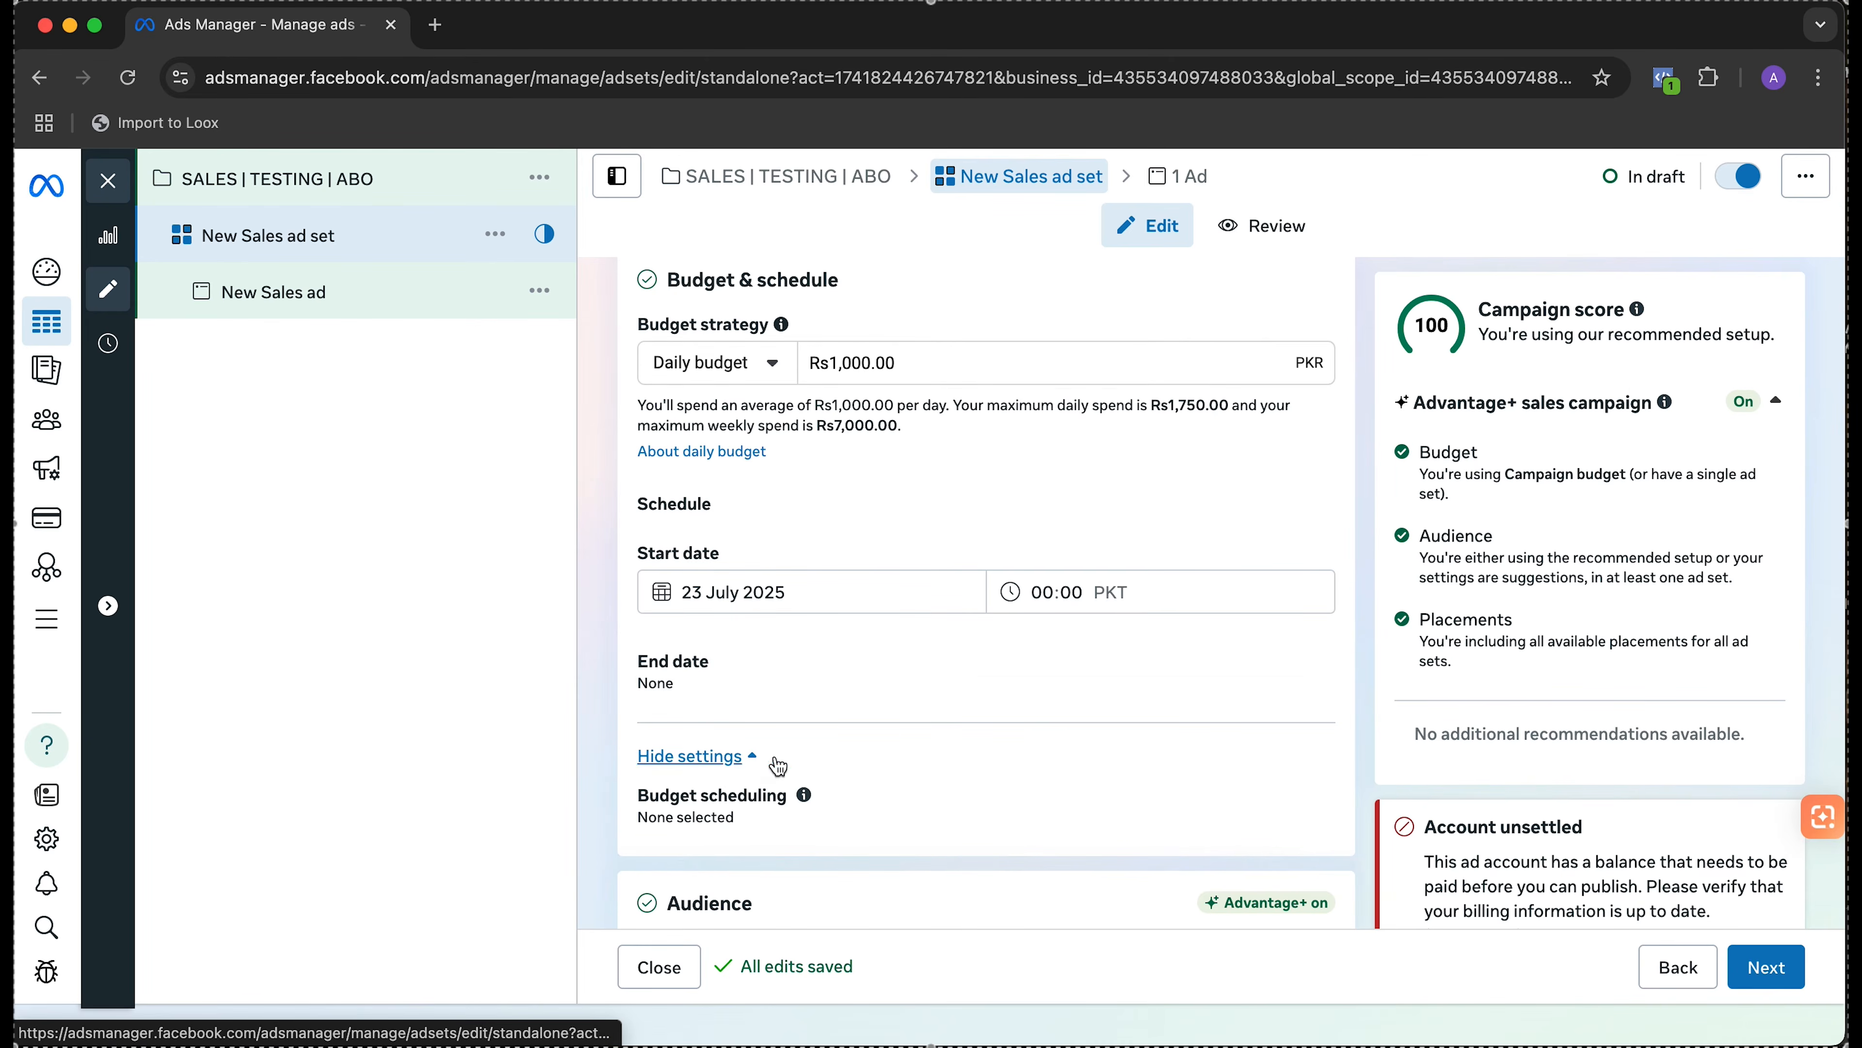
{"action": "scroll", "coordinate": [956, 616], "scroll_direction": "down", "scroll_amount": 2}
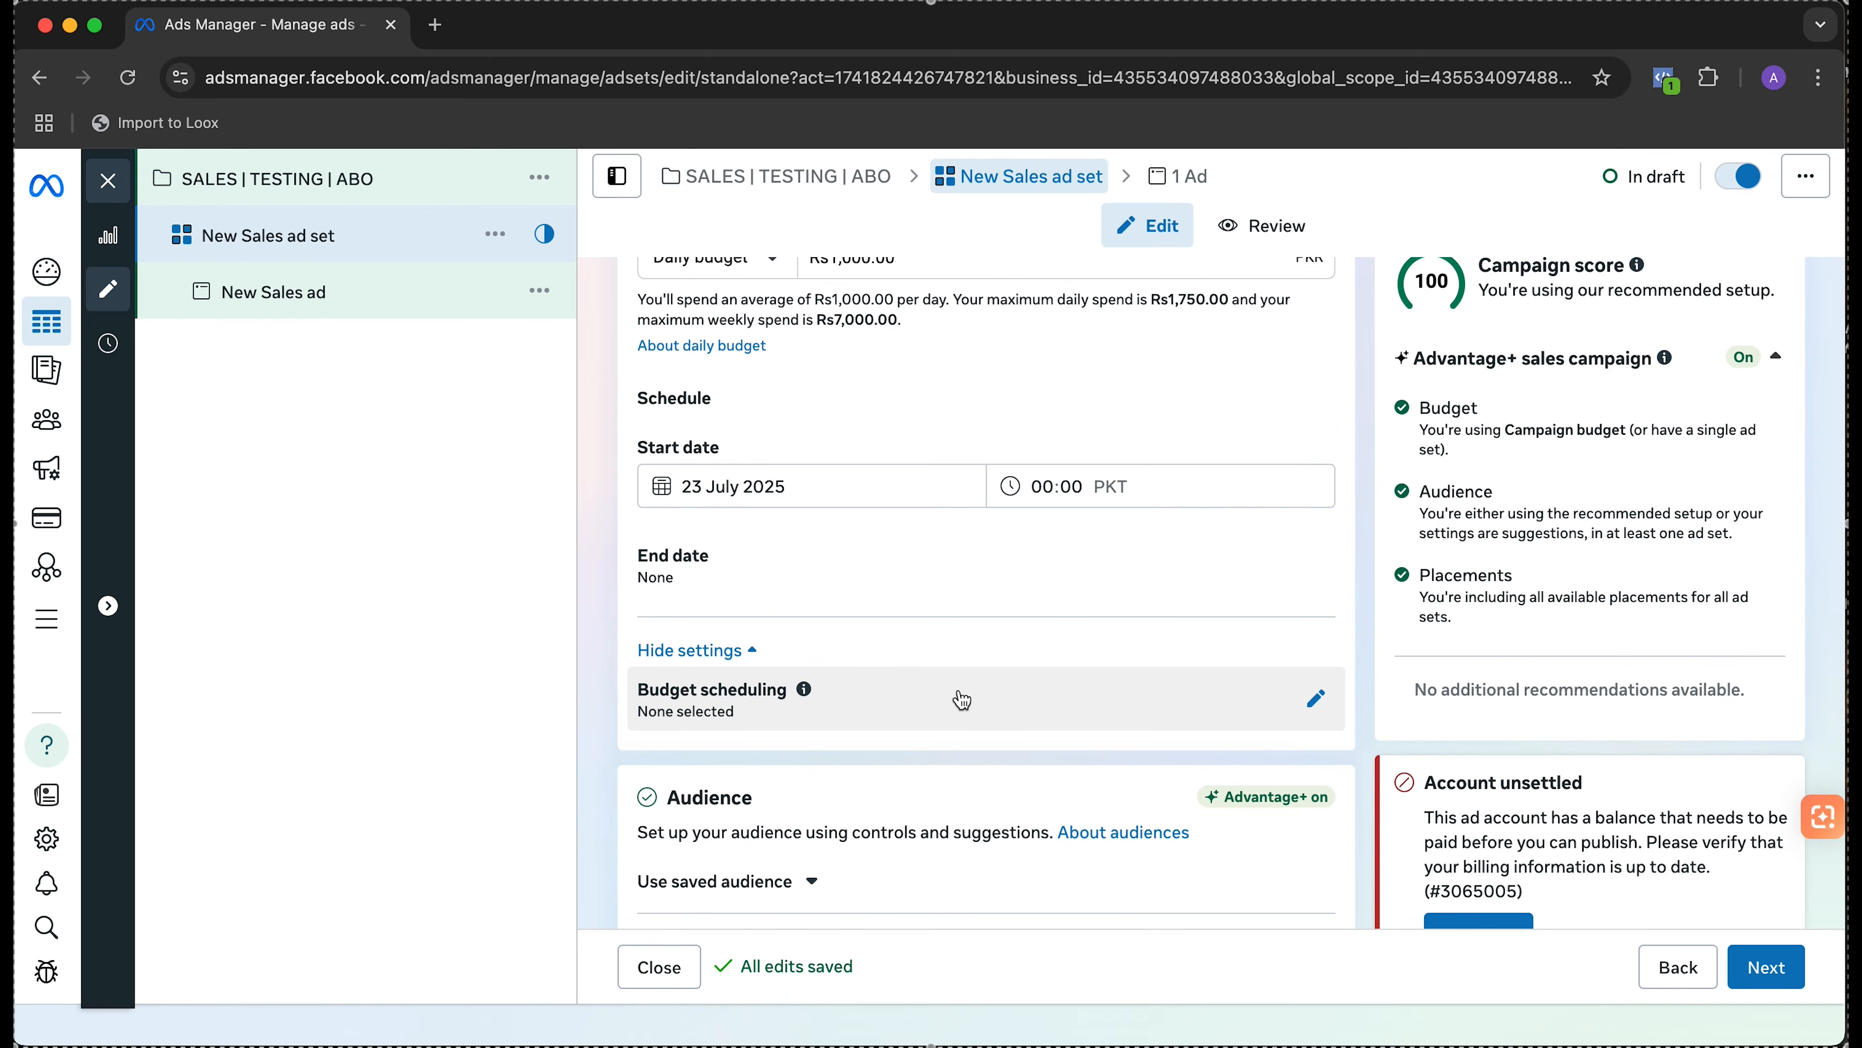
- Show the additional audience controls and review the location, minimum age, custom audience exclusion and language settings
{"action": "scroll", "coordinate": [962, 699], "scroll_direction": "down", "scroll_amount": 4}
{"action": "scroll", "coordinate": [777, 669], "scroll_direction": "down", "scroll_amount": 2}
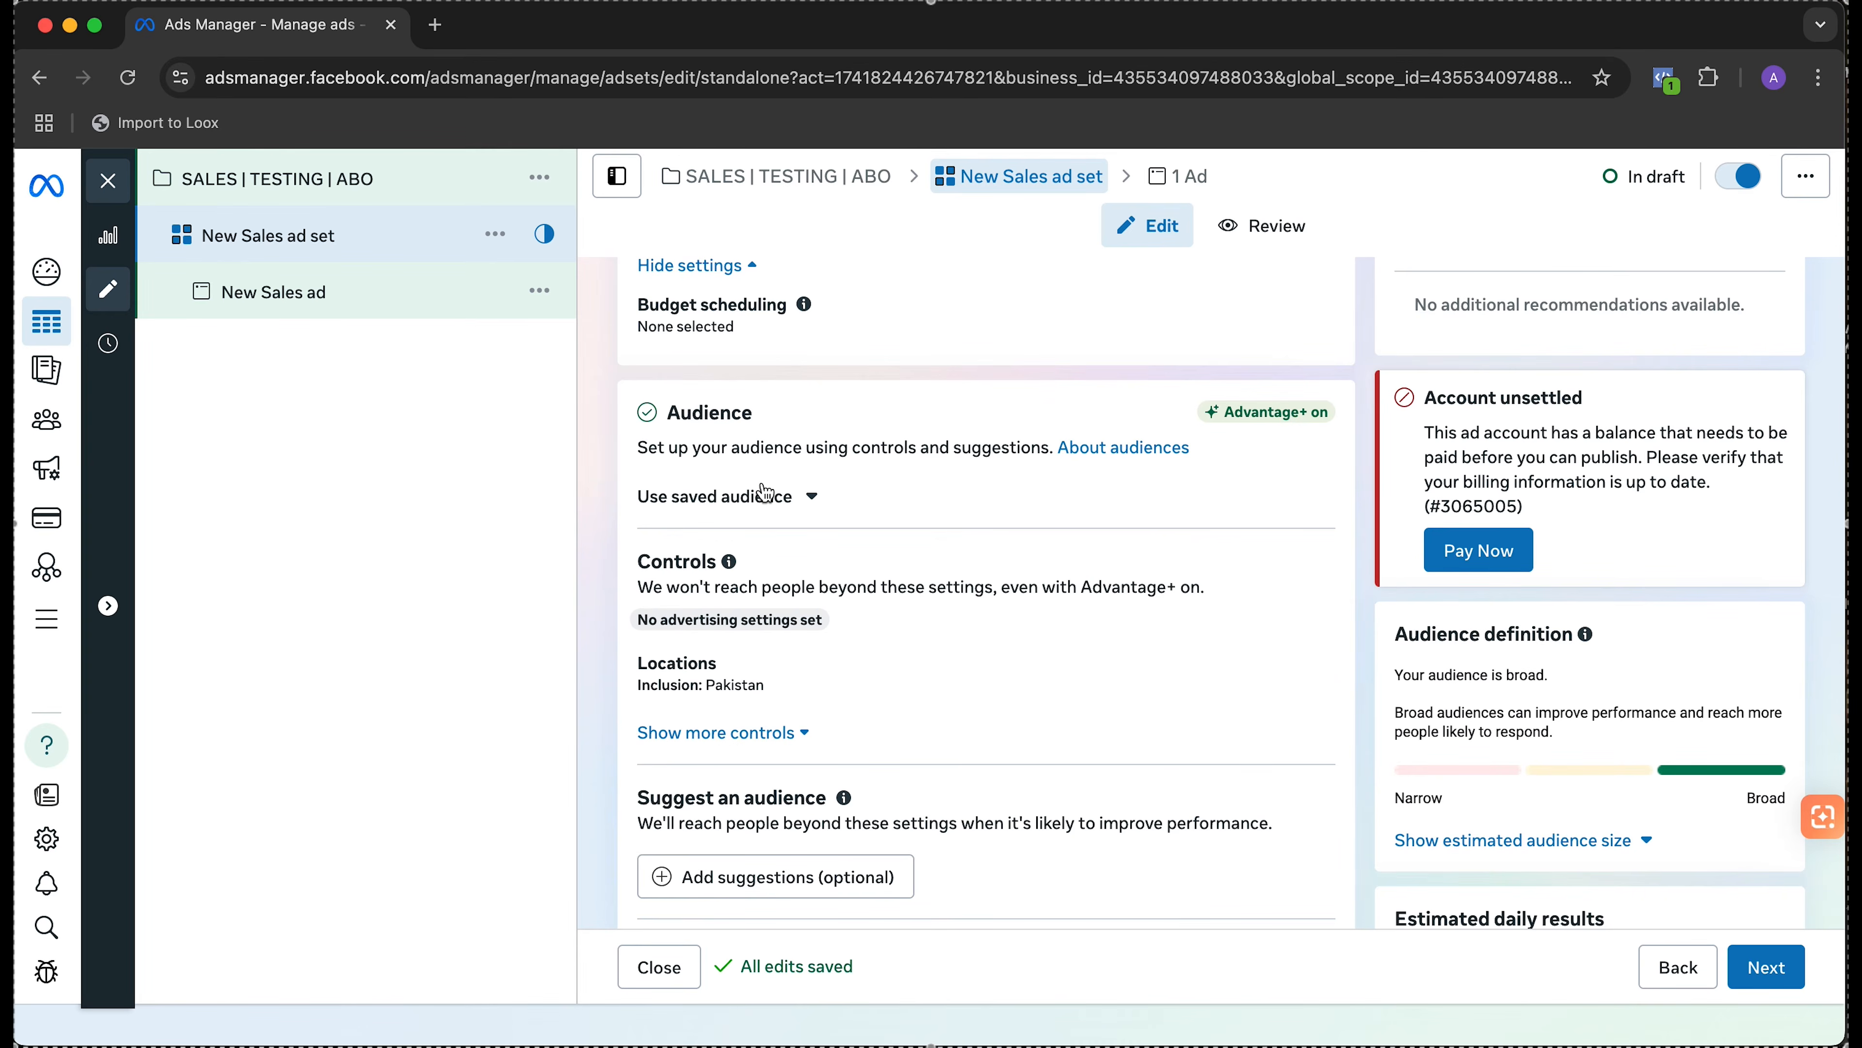
{"action": "scroll", "coordinate": [766, 493], "scroll_direction": "down", "scroll_amount": 4}
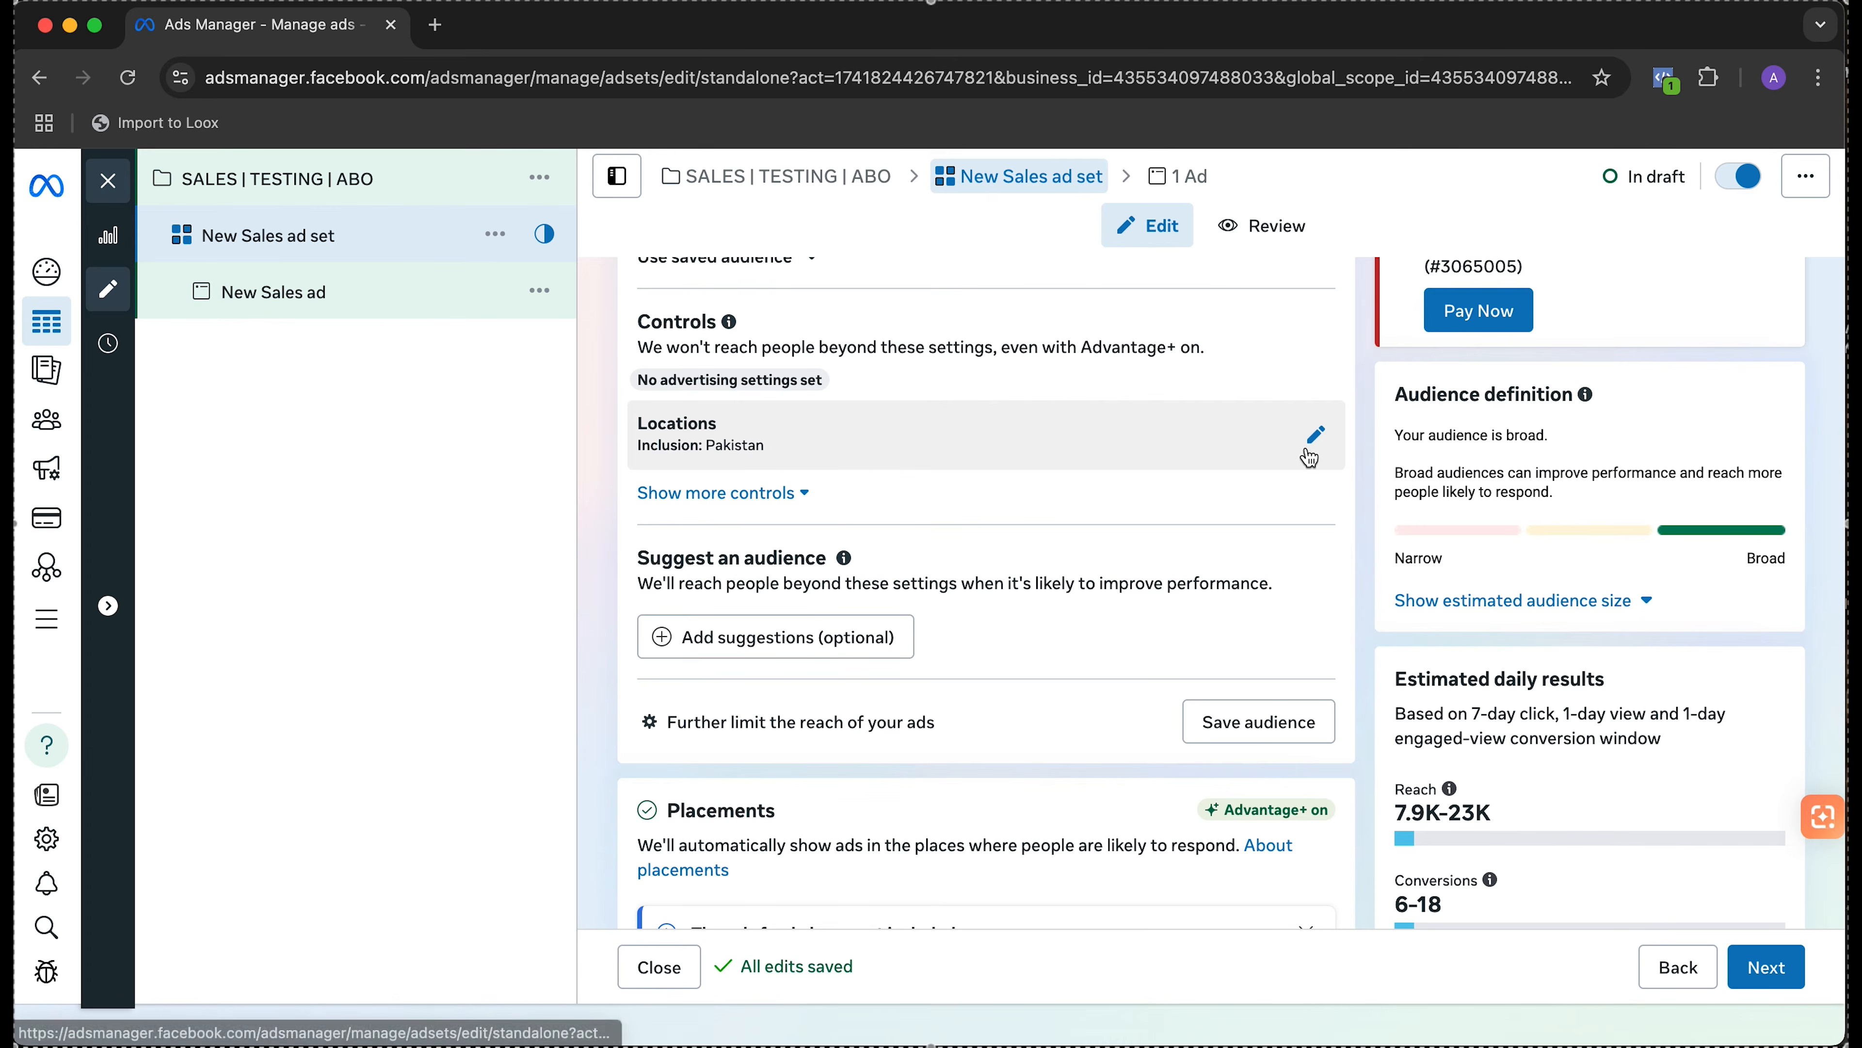
{"action": "left_click", "coordinate": [783, 496]}
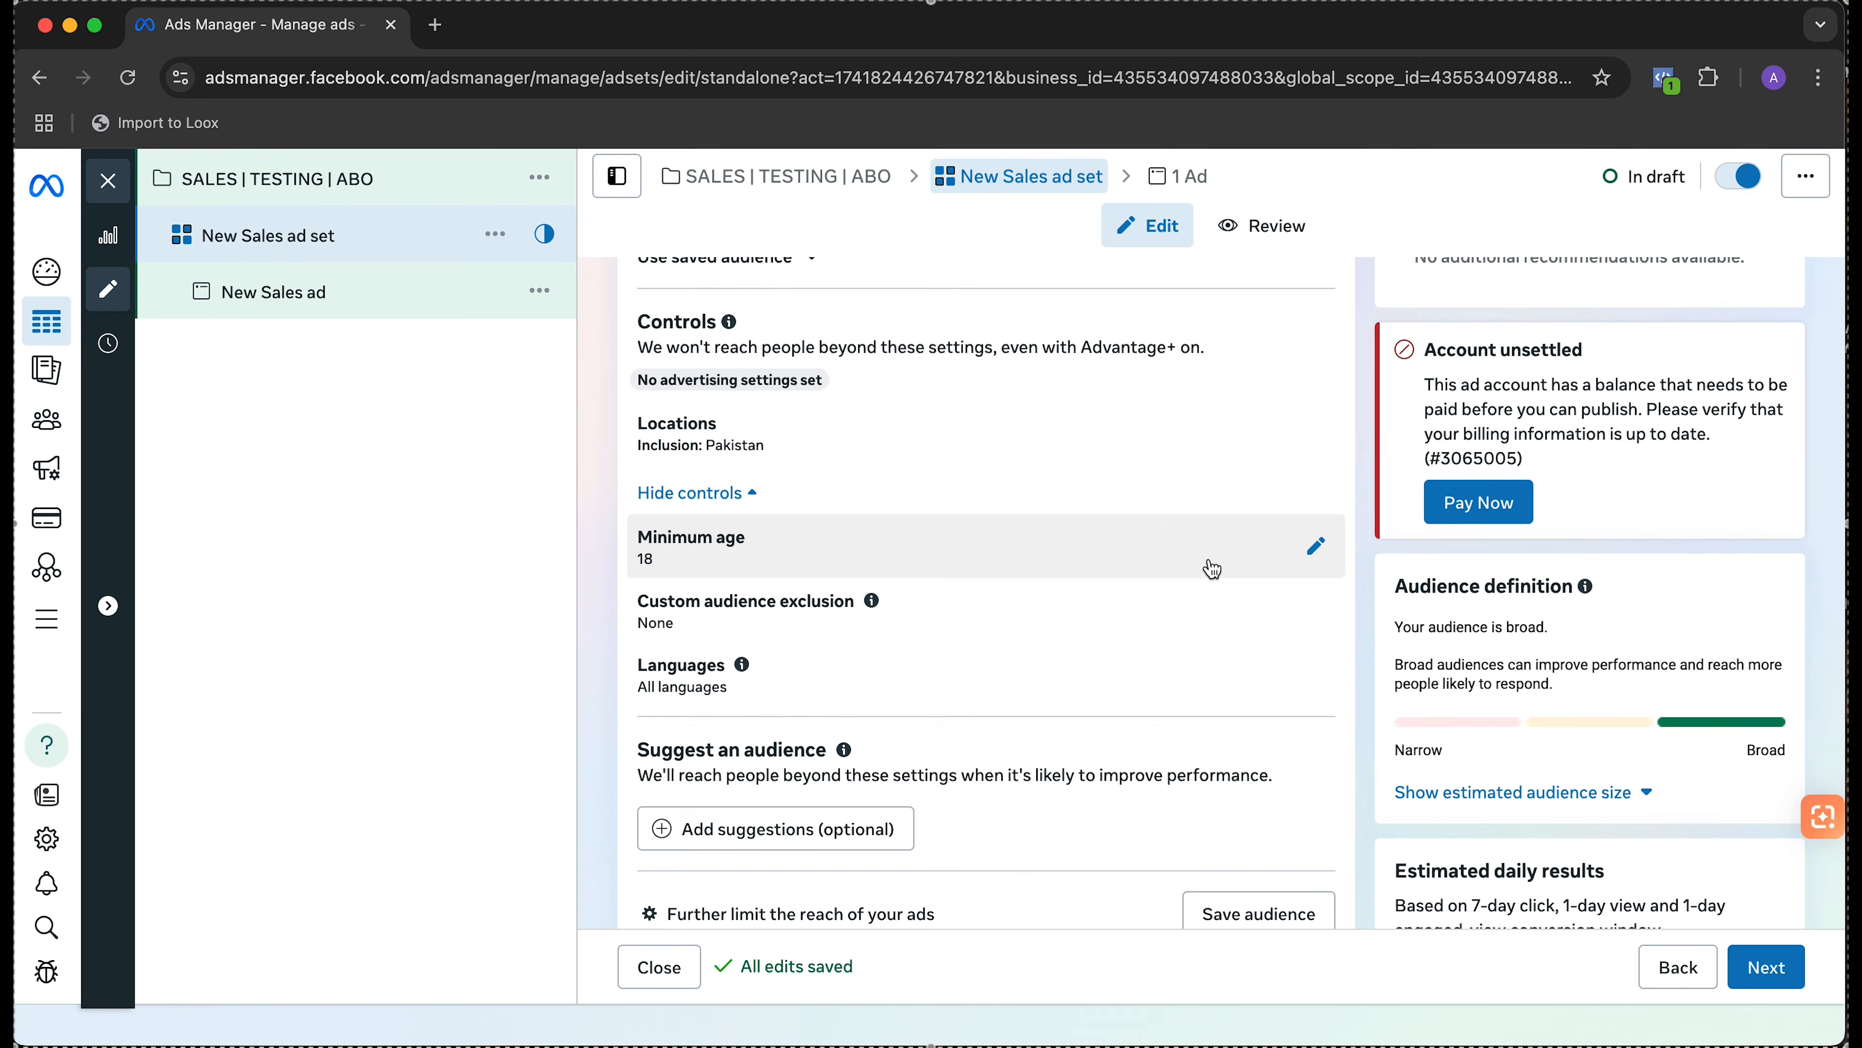
{"action": "scroll", "coordinate": [1212, 568], "scroll_direction": "down", "scroll_amount": 1}
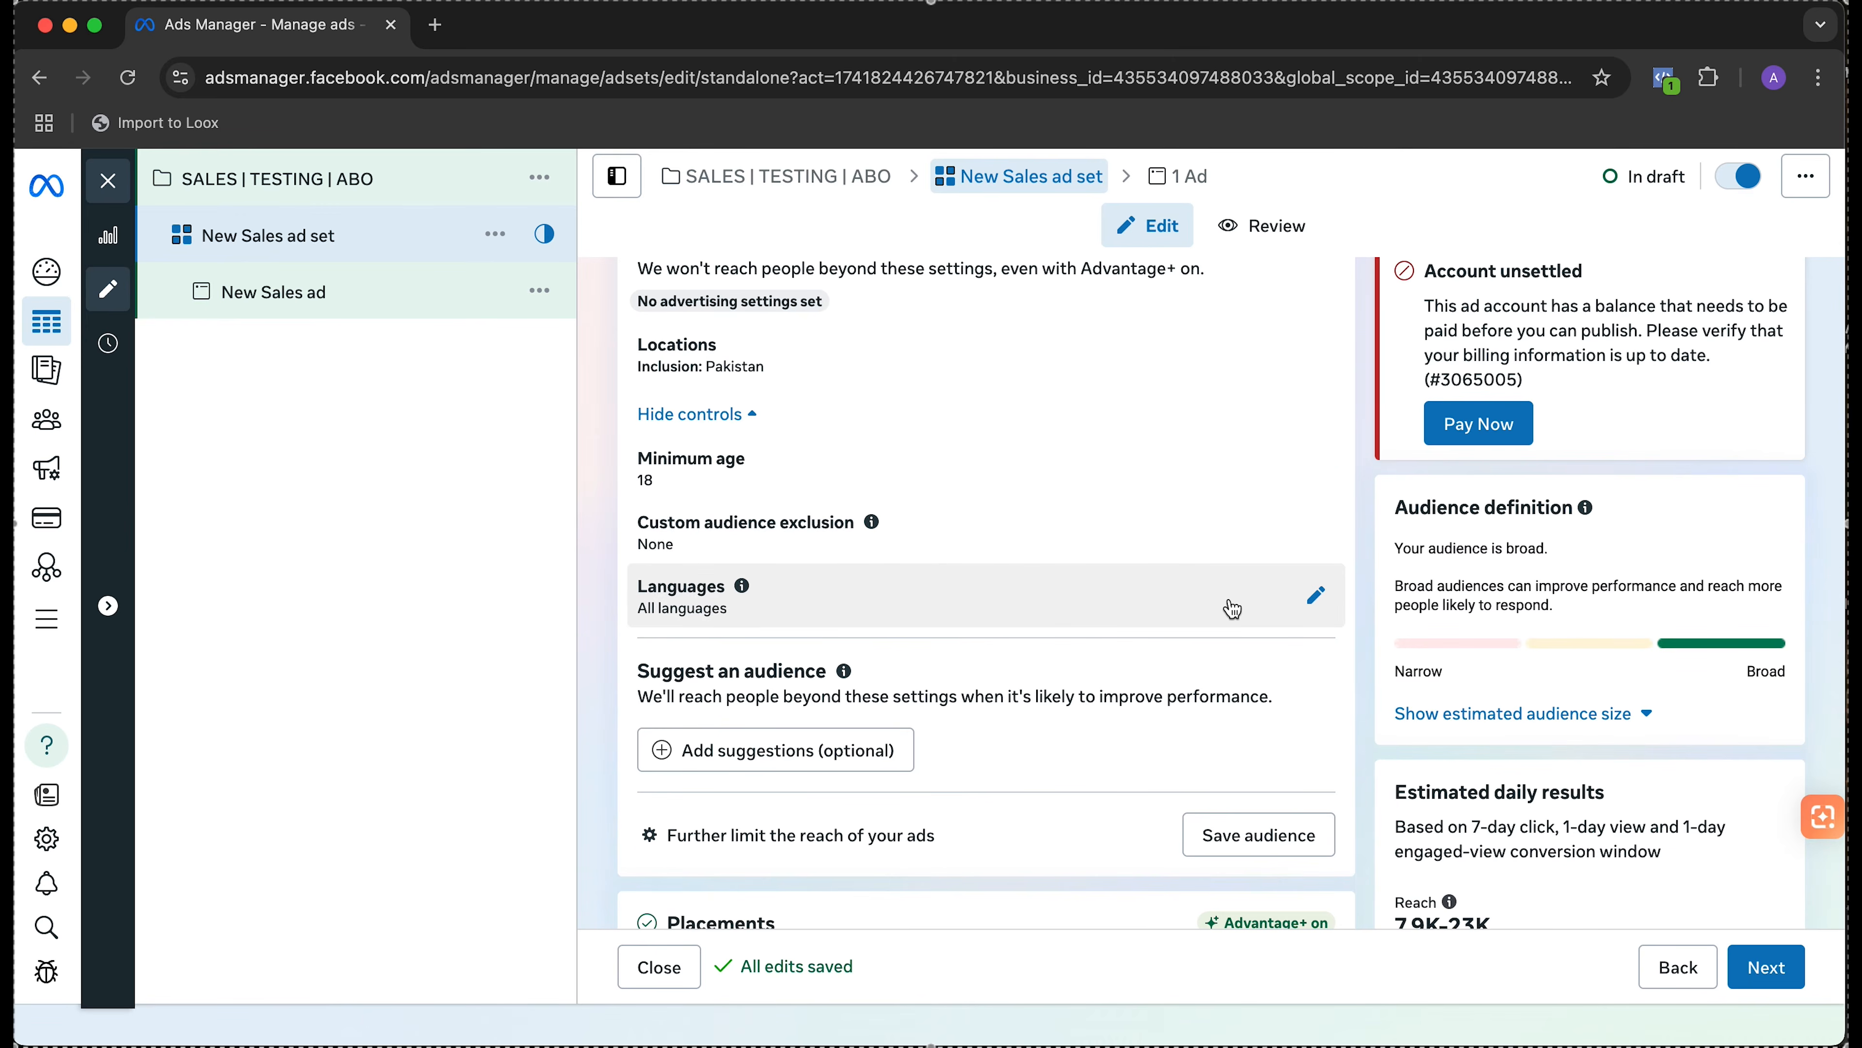
{"action": "scroll", "coordinate": [1232, 609], "scroll_direction": "down", "scroll_amount": 2}
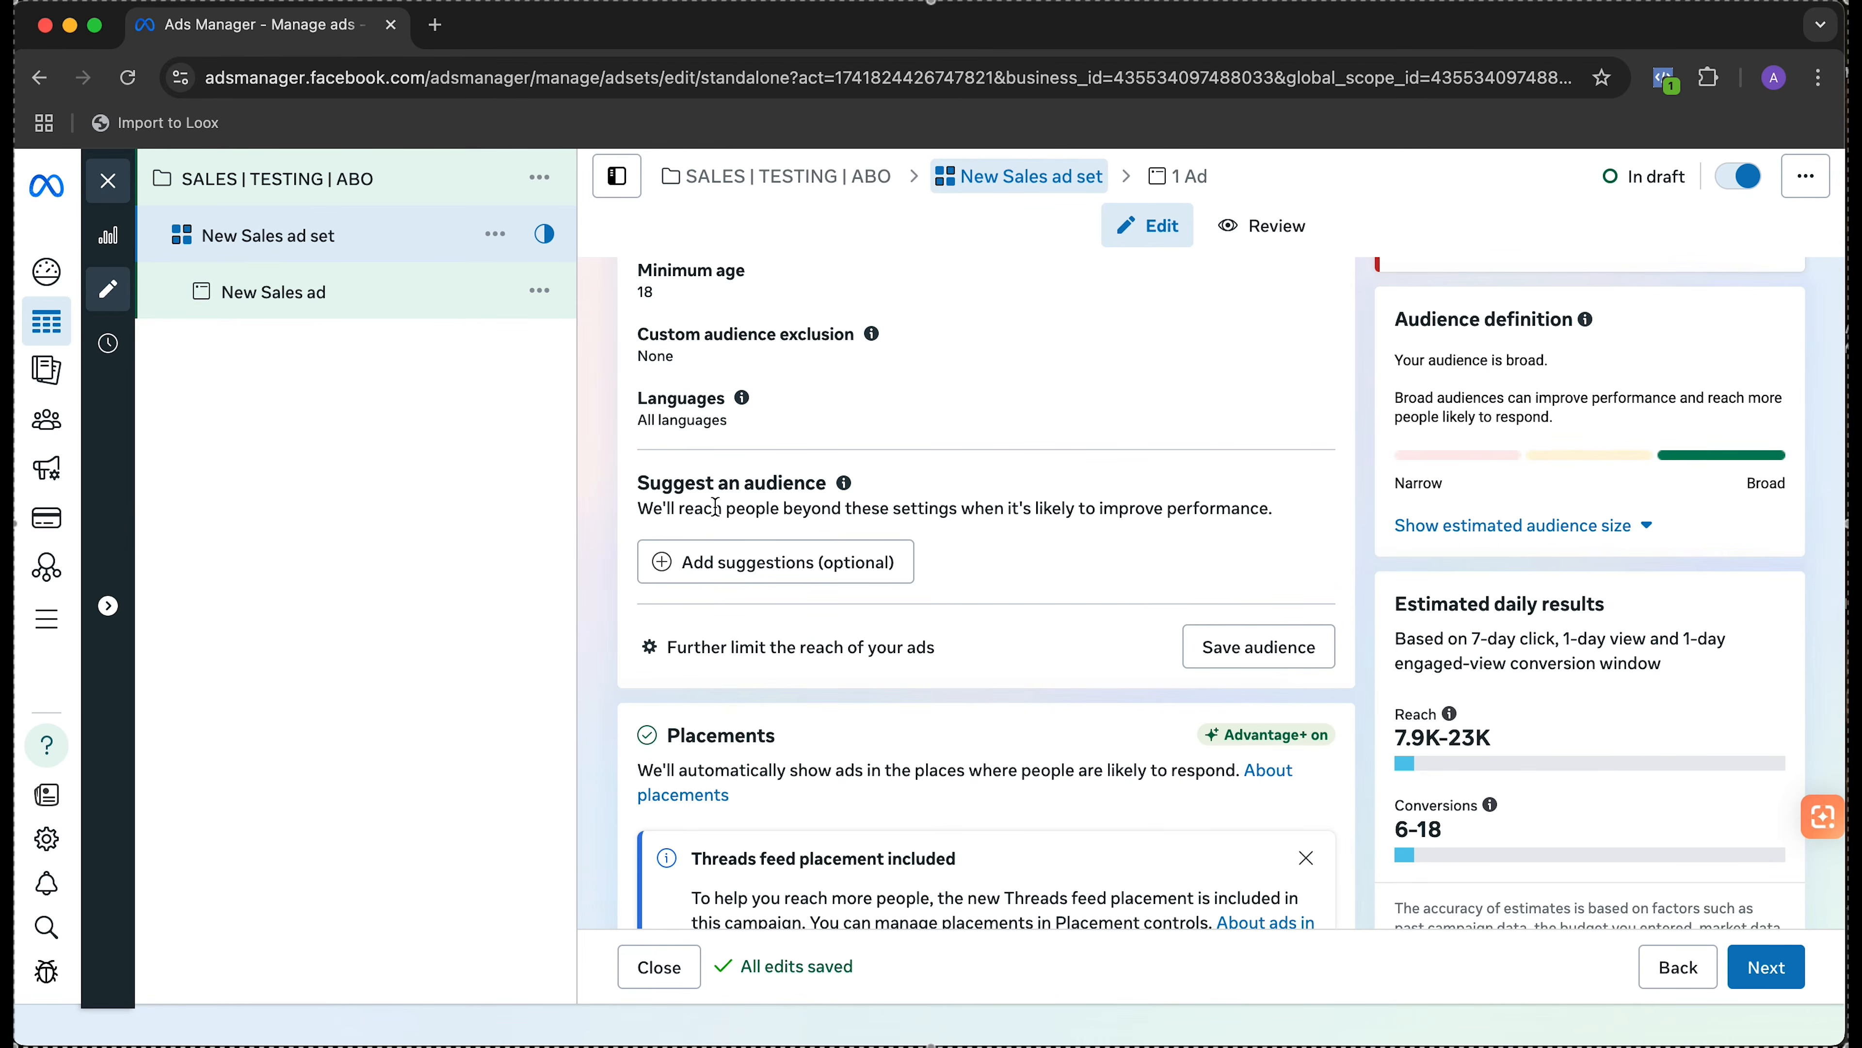
- Show the optional audience suggestions and add the Footwear (clothing) interest to detailed targeting
{"action": "left_click", "coordinate": [814, 581]}
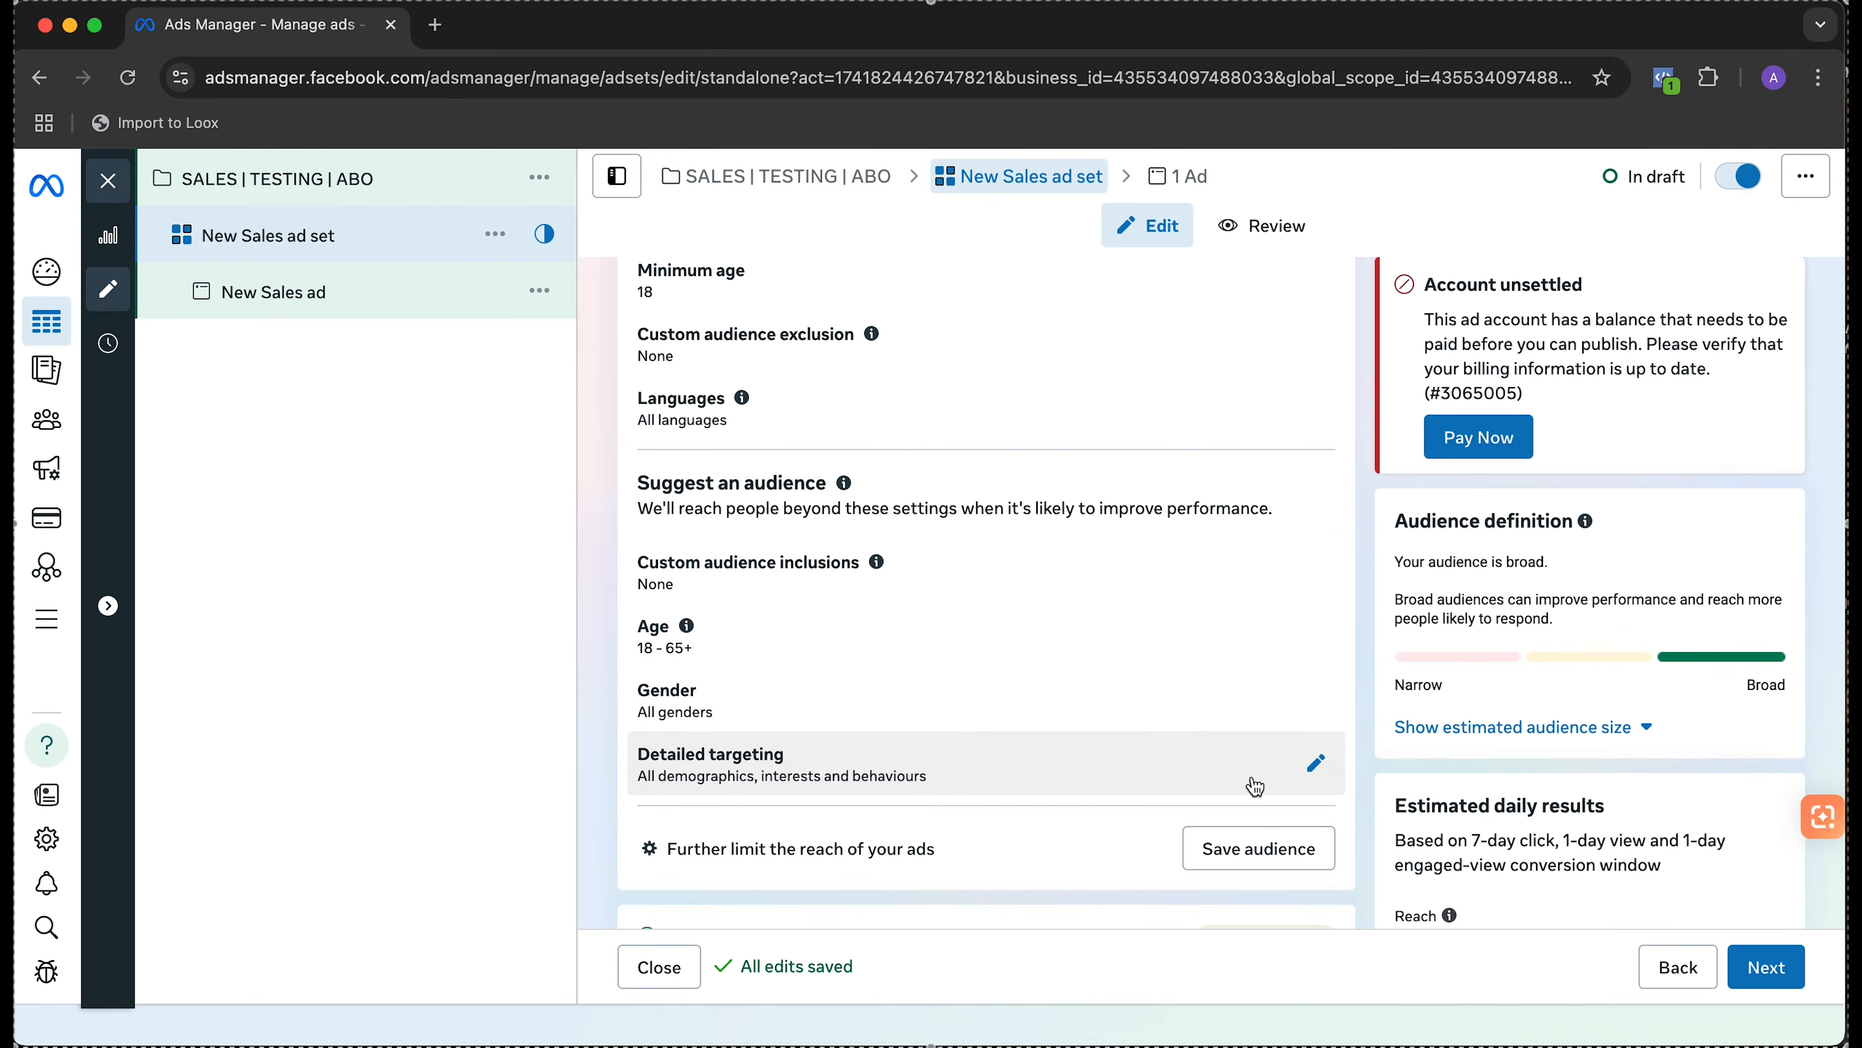
{"action": "left_click", "coordinate": [1314, 766]}
{"action": "left_click", "coordinate": [868, 833]}
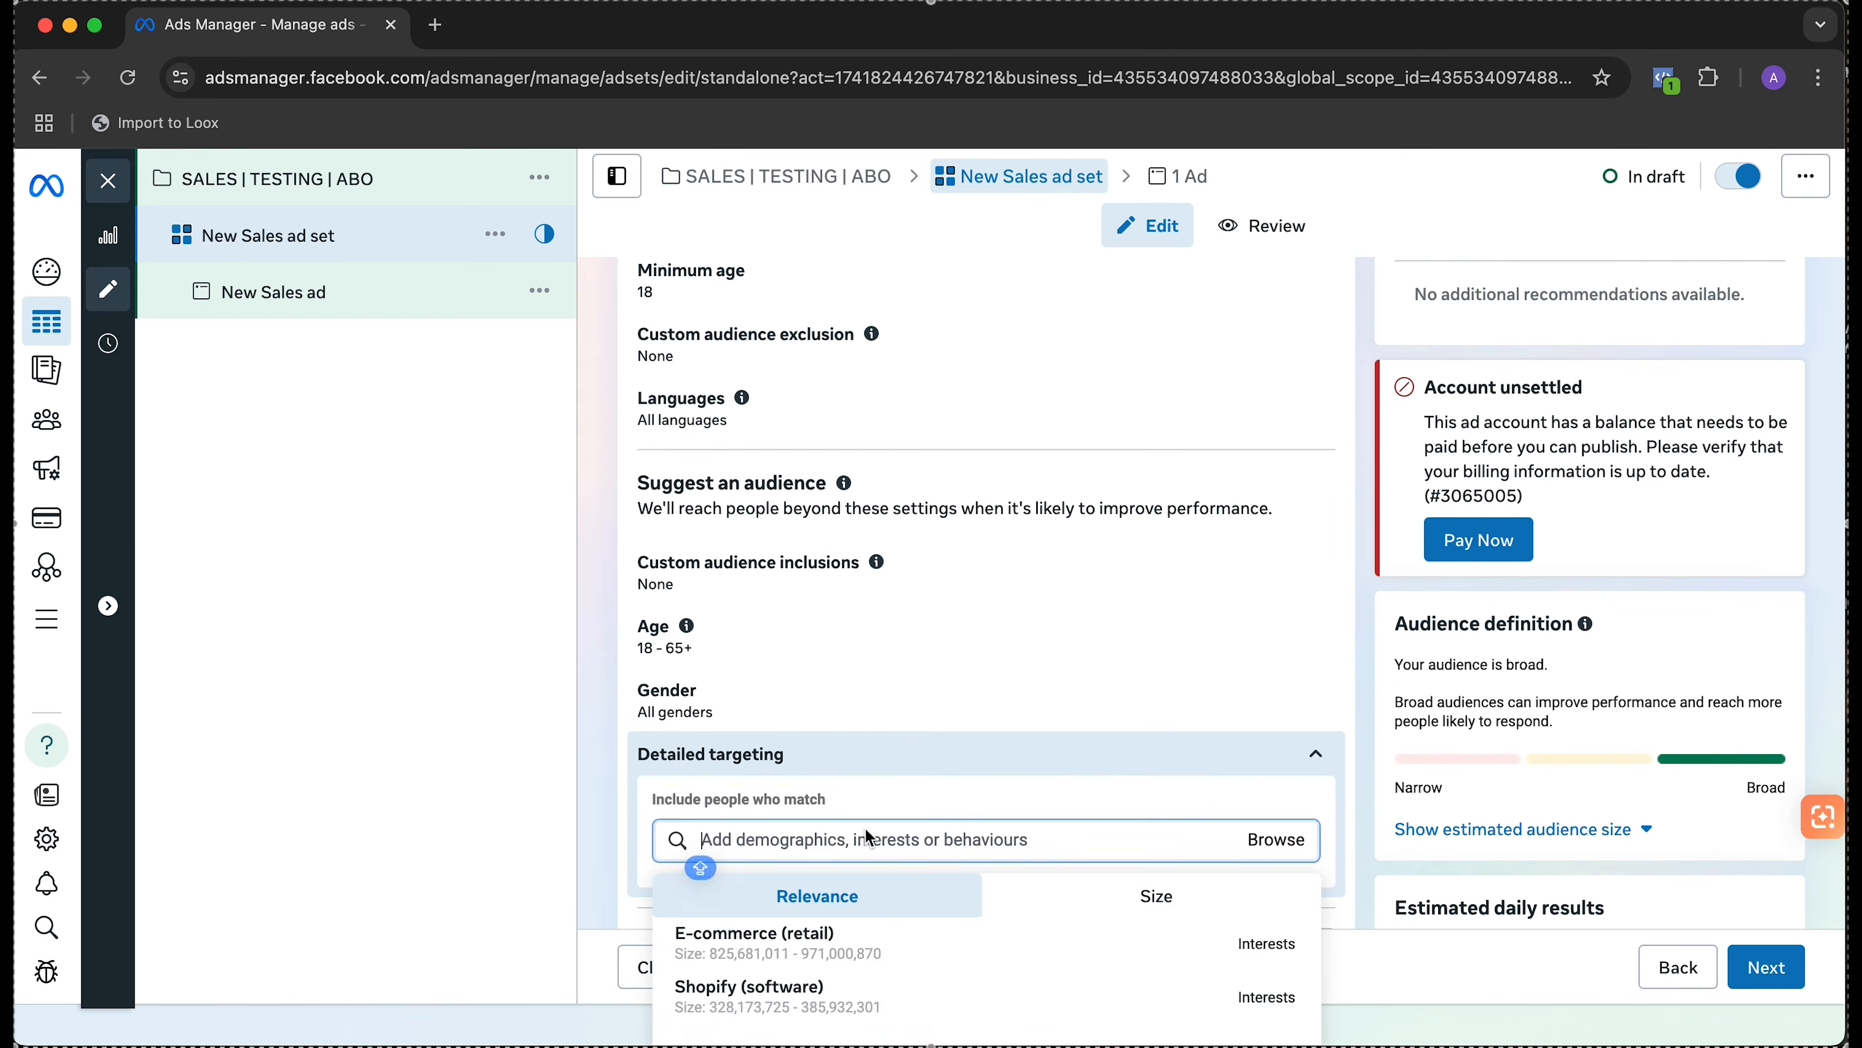
{"action": "type", "text": "foot"}
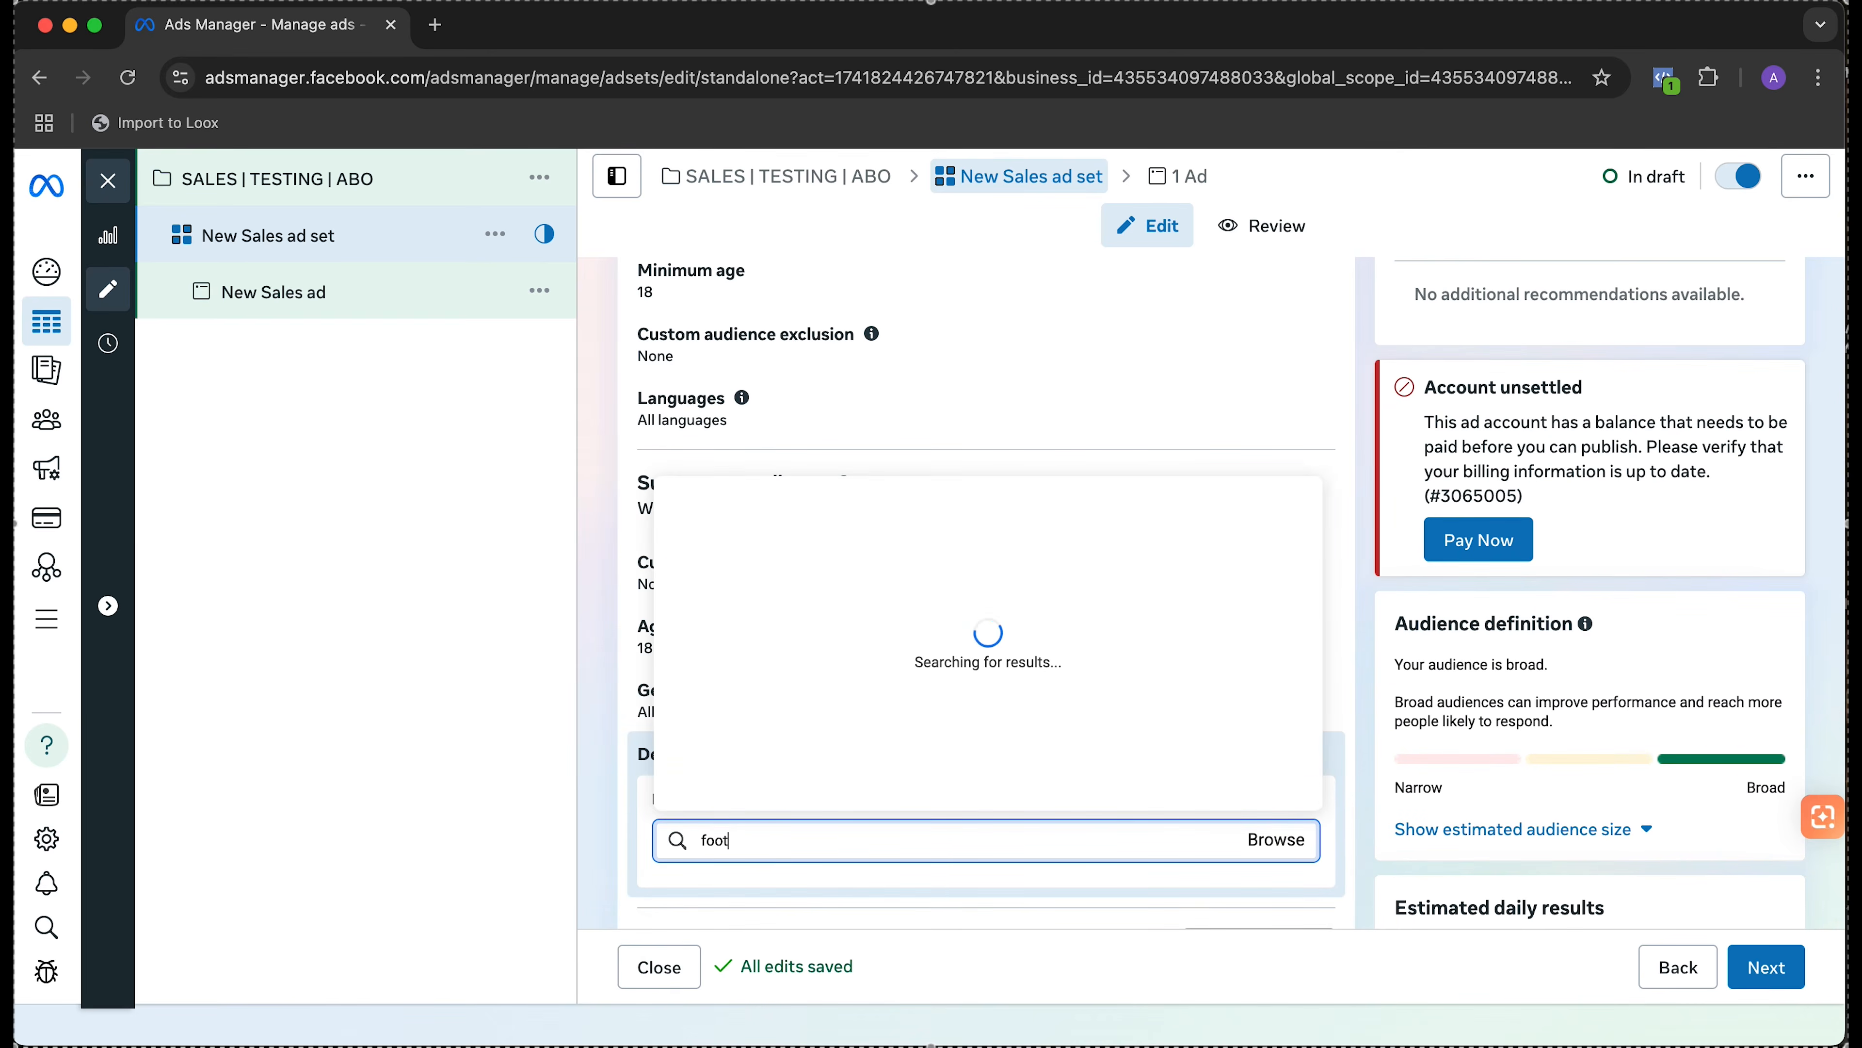
{"action": "left_click", "coordinate": [795, 617]}
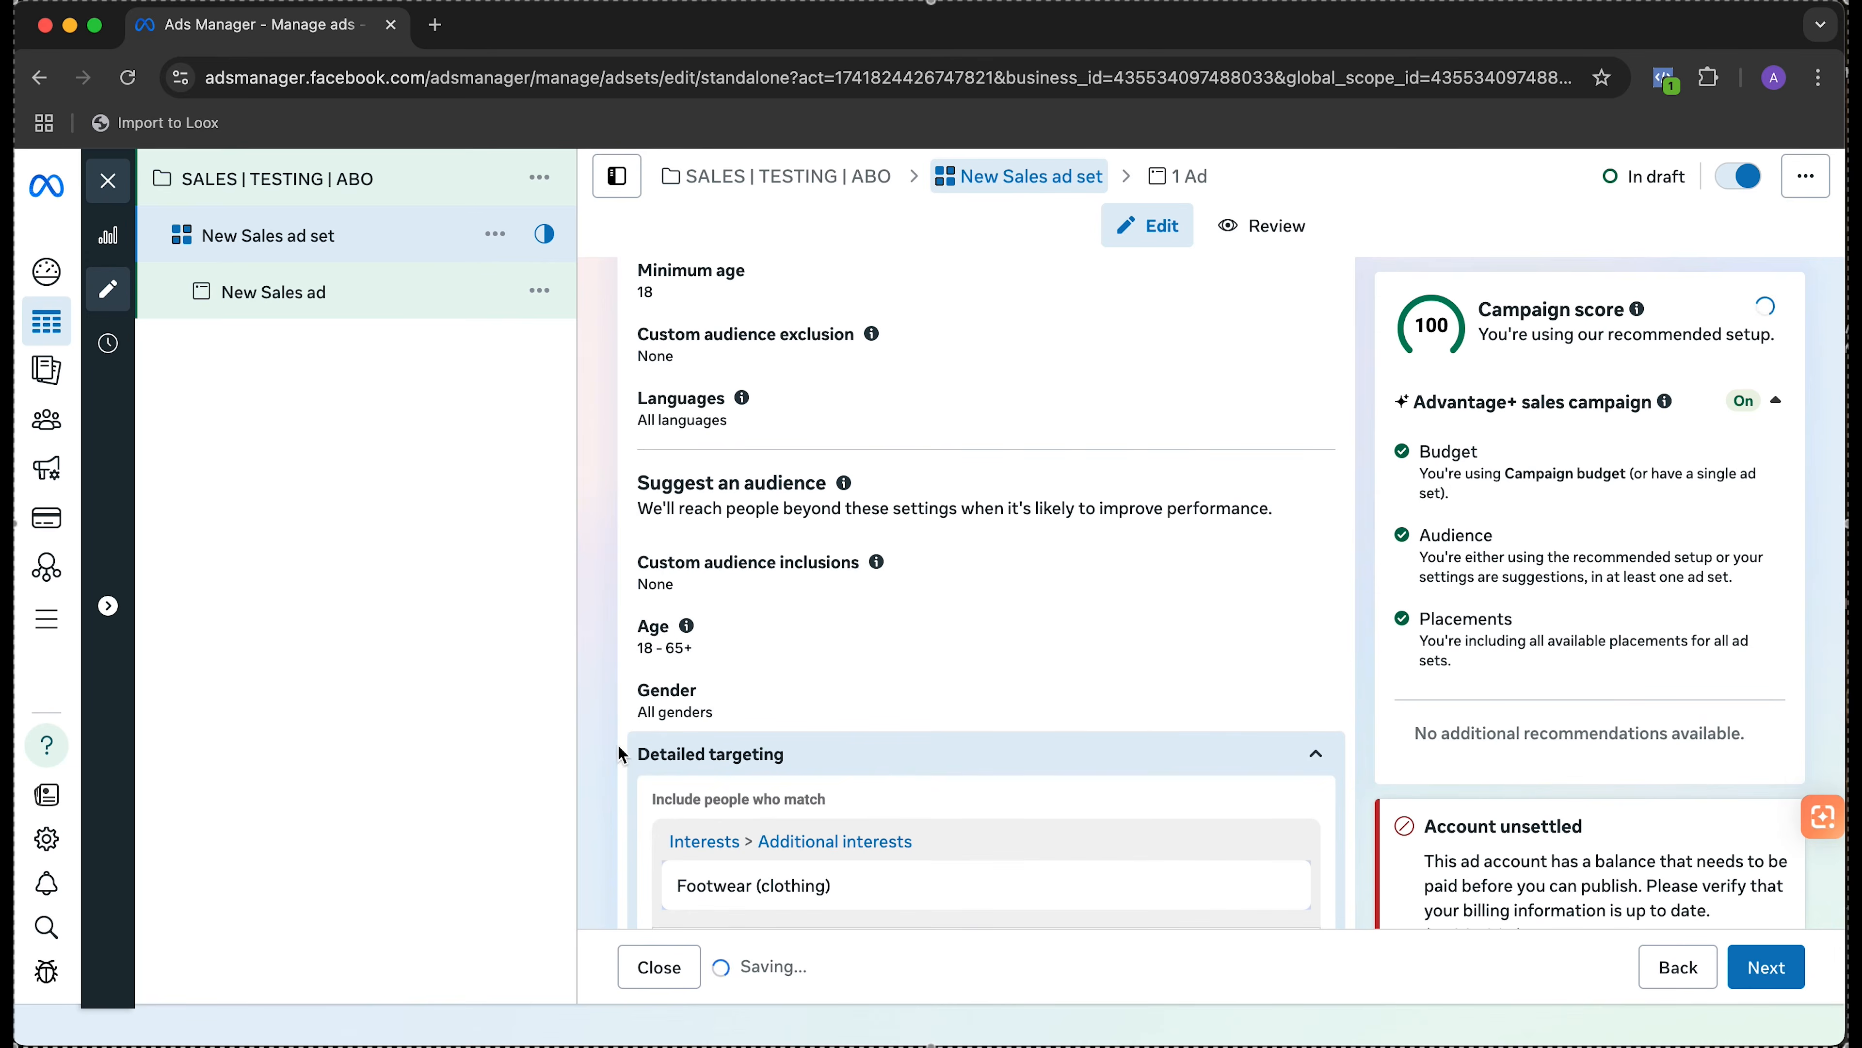
- Remove the Footwear (clothing) interest from detailed targeting and collapse the detailed targeting section
{"action": "scroll", "coordinate": [886, 554], "scroll_direction": "down", "scroll_amount": 4}
{"action": "mouse_move", "coordinate": [1109, 668]}
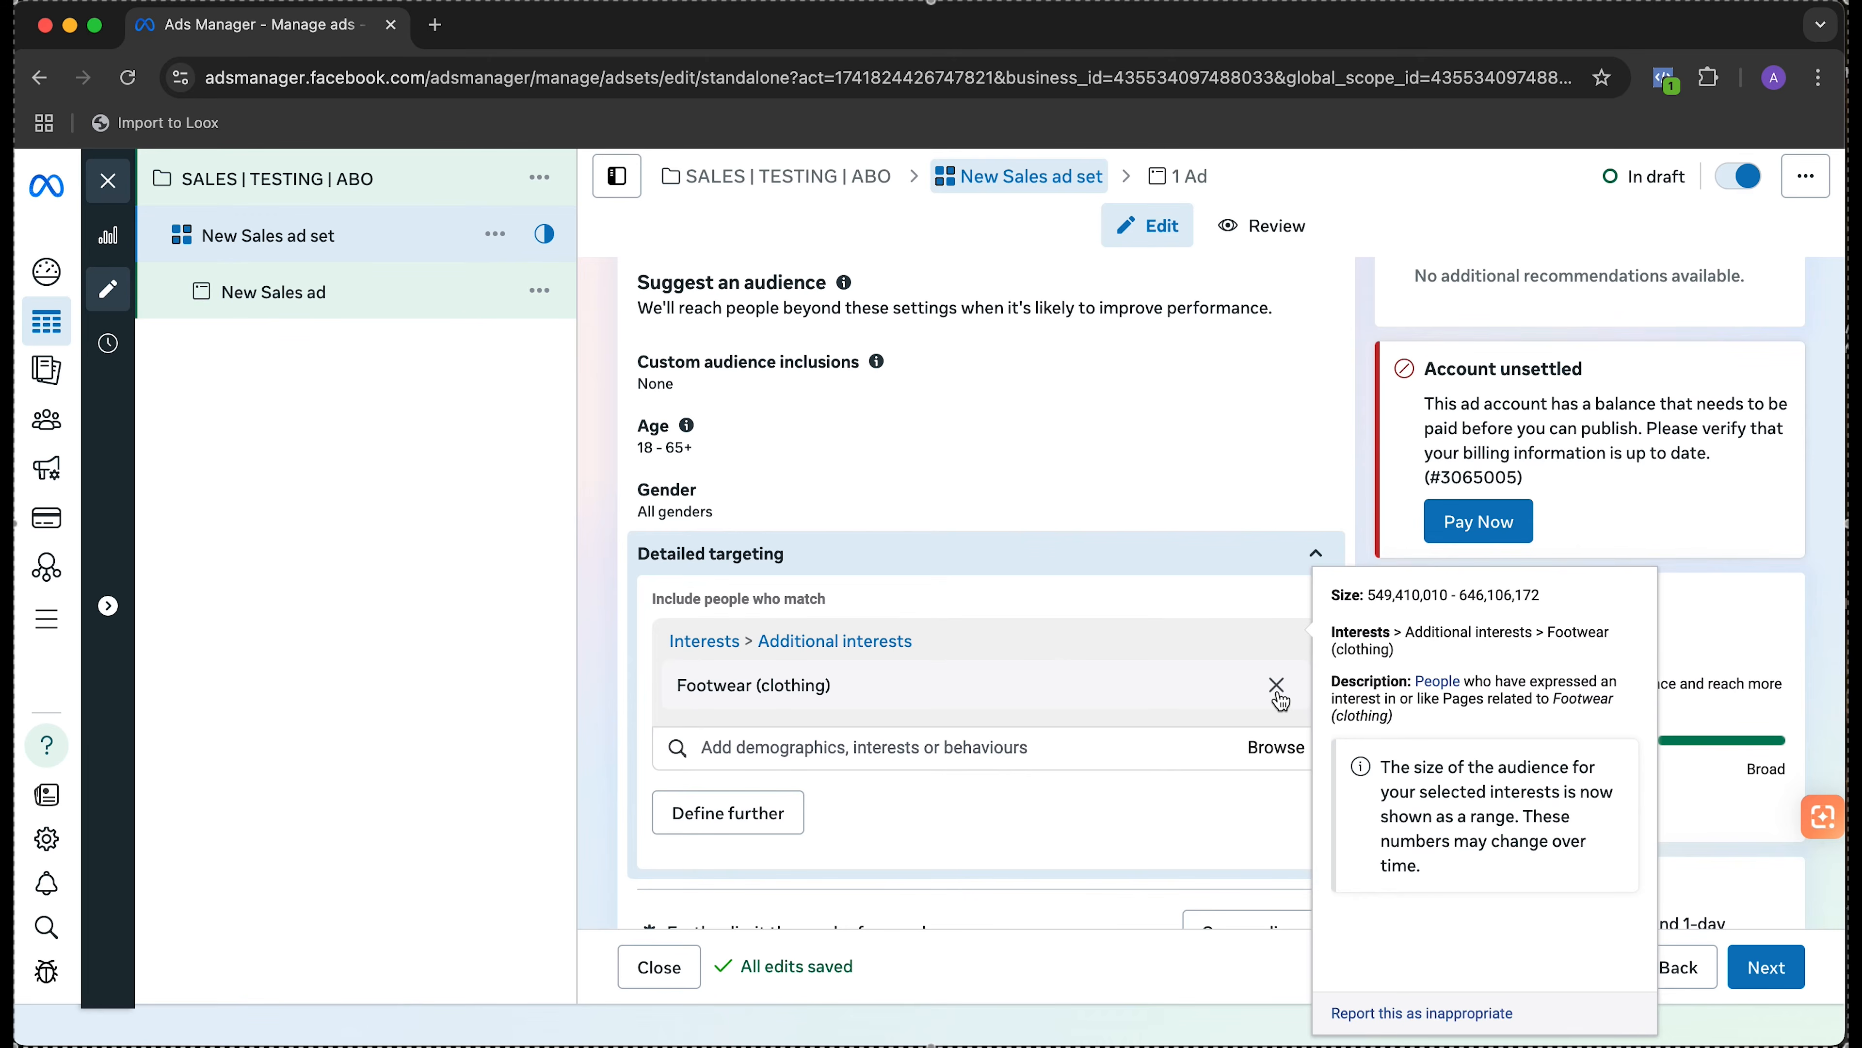
{"action": "mouse_move", "coordinate": [1243, 672]}
{"action": "left_click", "coordinate": [1279, 686]}
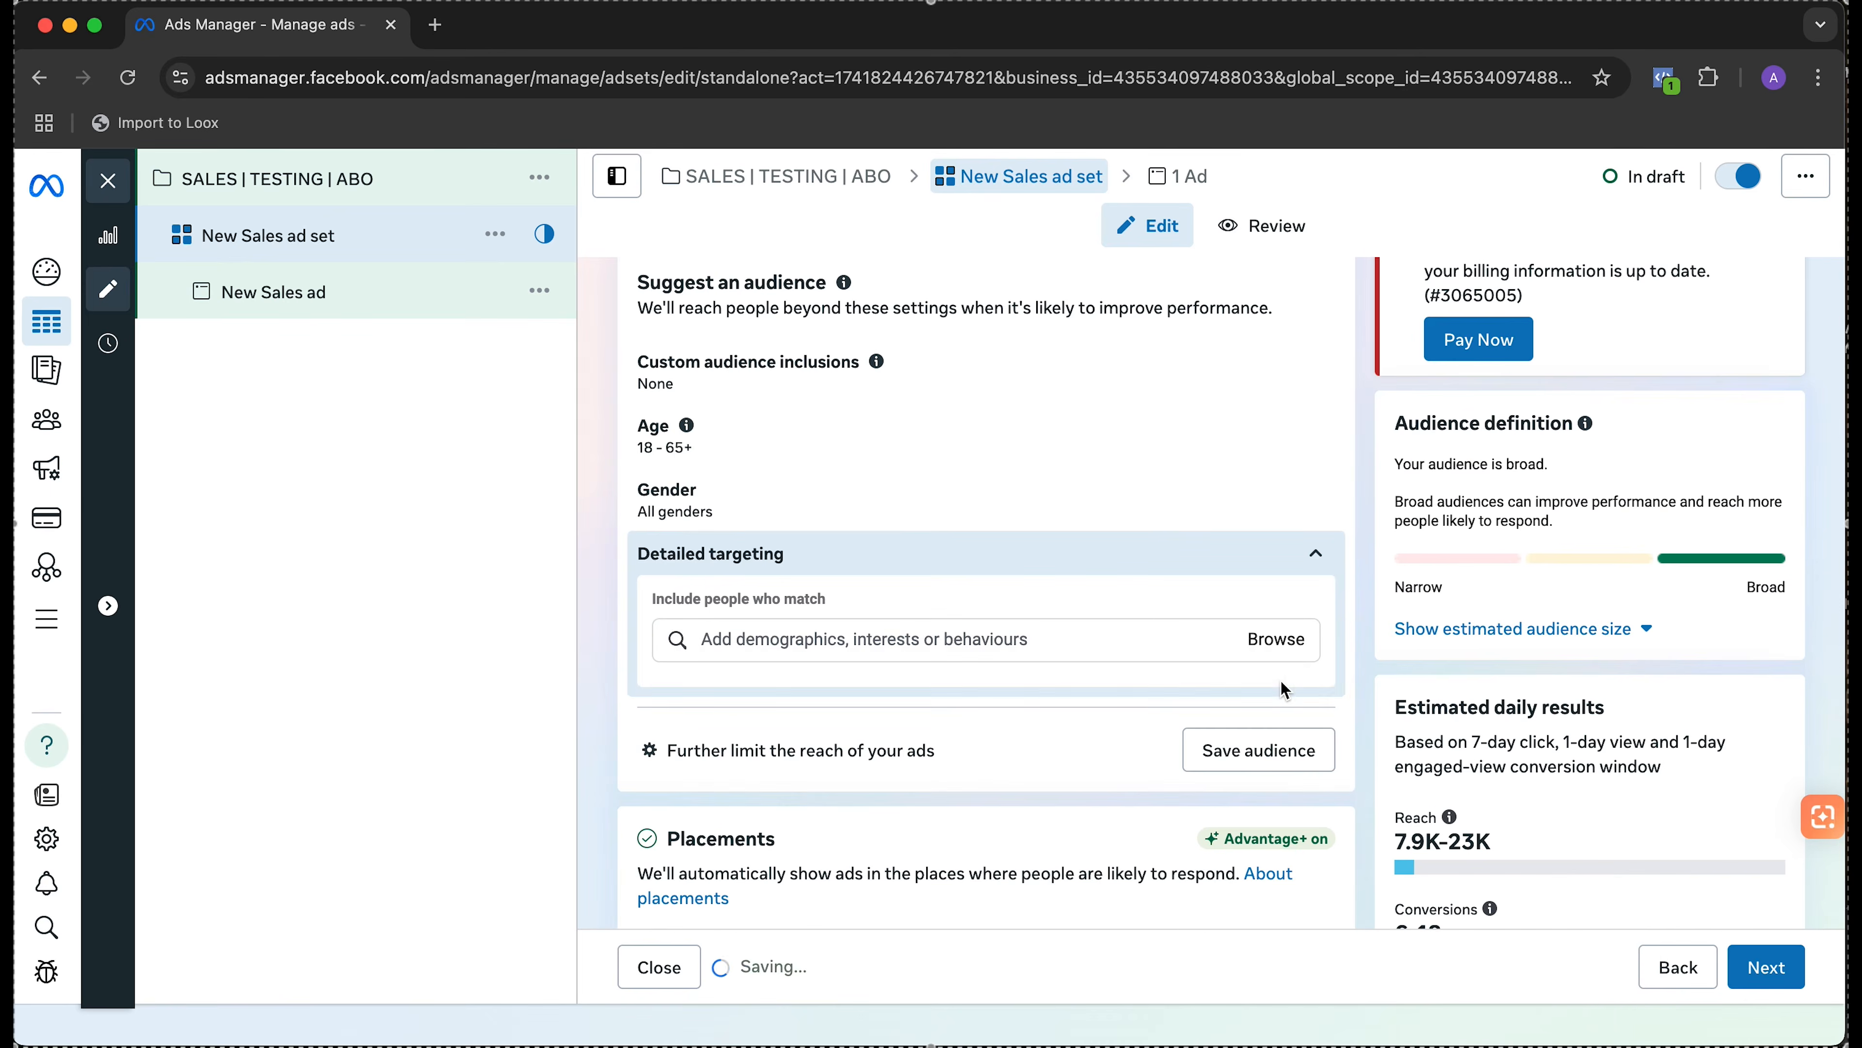
{"action": "left_click", "coordinate": [1317, 564]}
{"action": "scroll", "coordinate": [1318, 570], "scroll_direction": "up", "scroll_amount": 3}
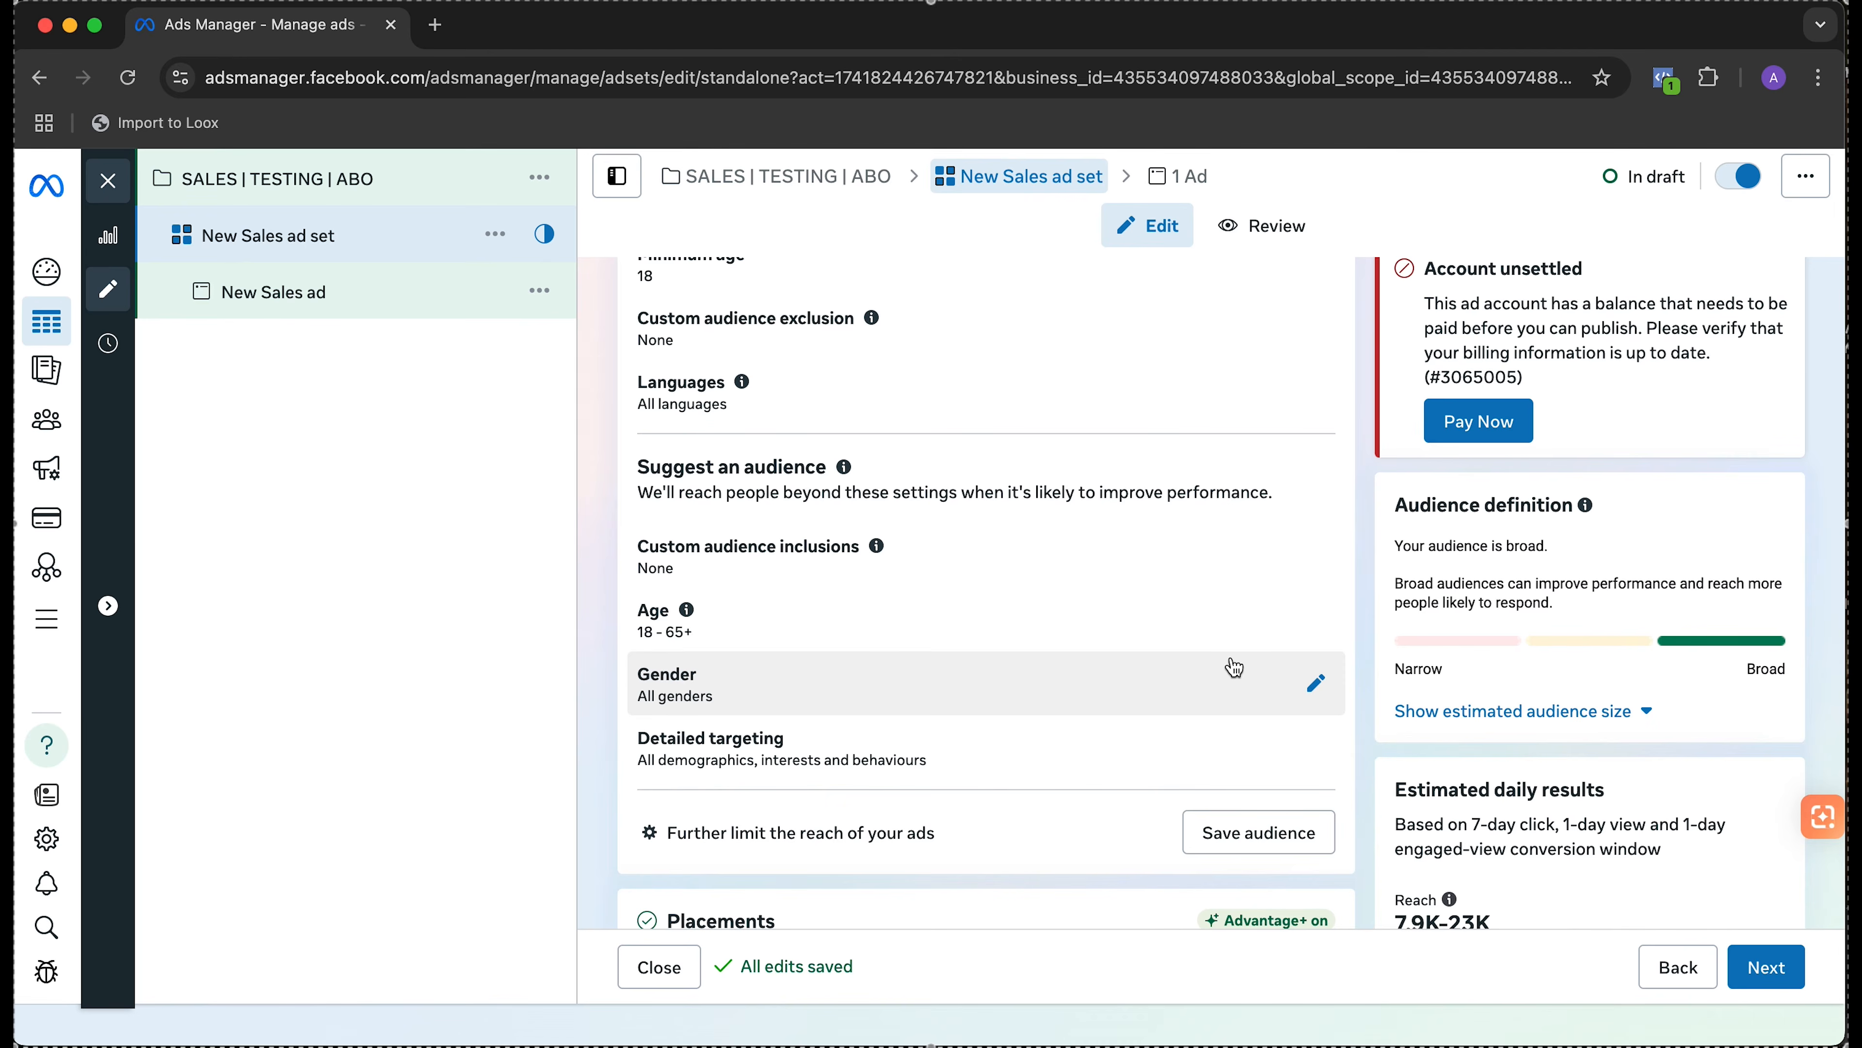
- Show the additional placement settings and review the devices, platforms and placement controls
{"action": "scroll", "coordinate": [1233, 666], "scroll_direction": "down", "scroll_amount": 5}
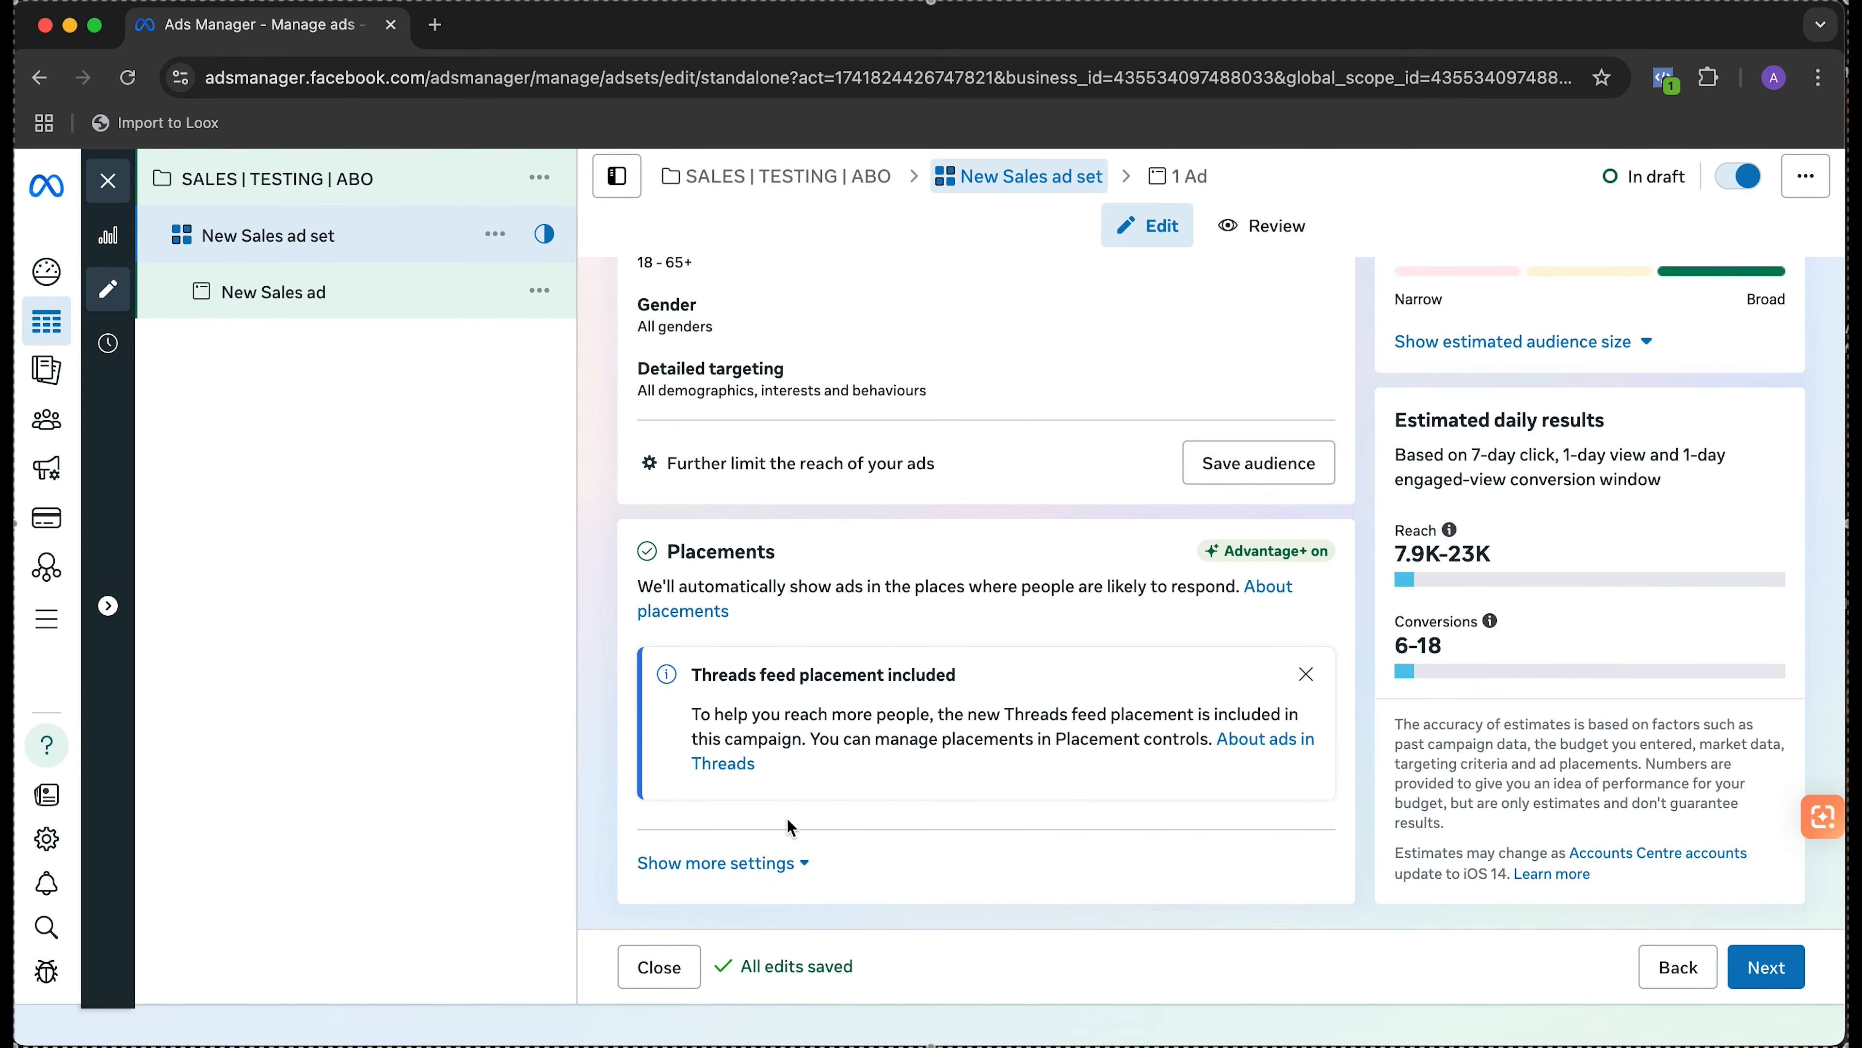
{"action": "left_click", "coordinate": [778, 876]}
{"action": "scroll", "coordinate": [972, 658], "scroll_direction": "down", "scroll_amount": 3}
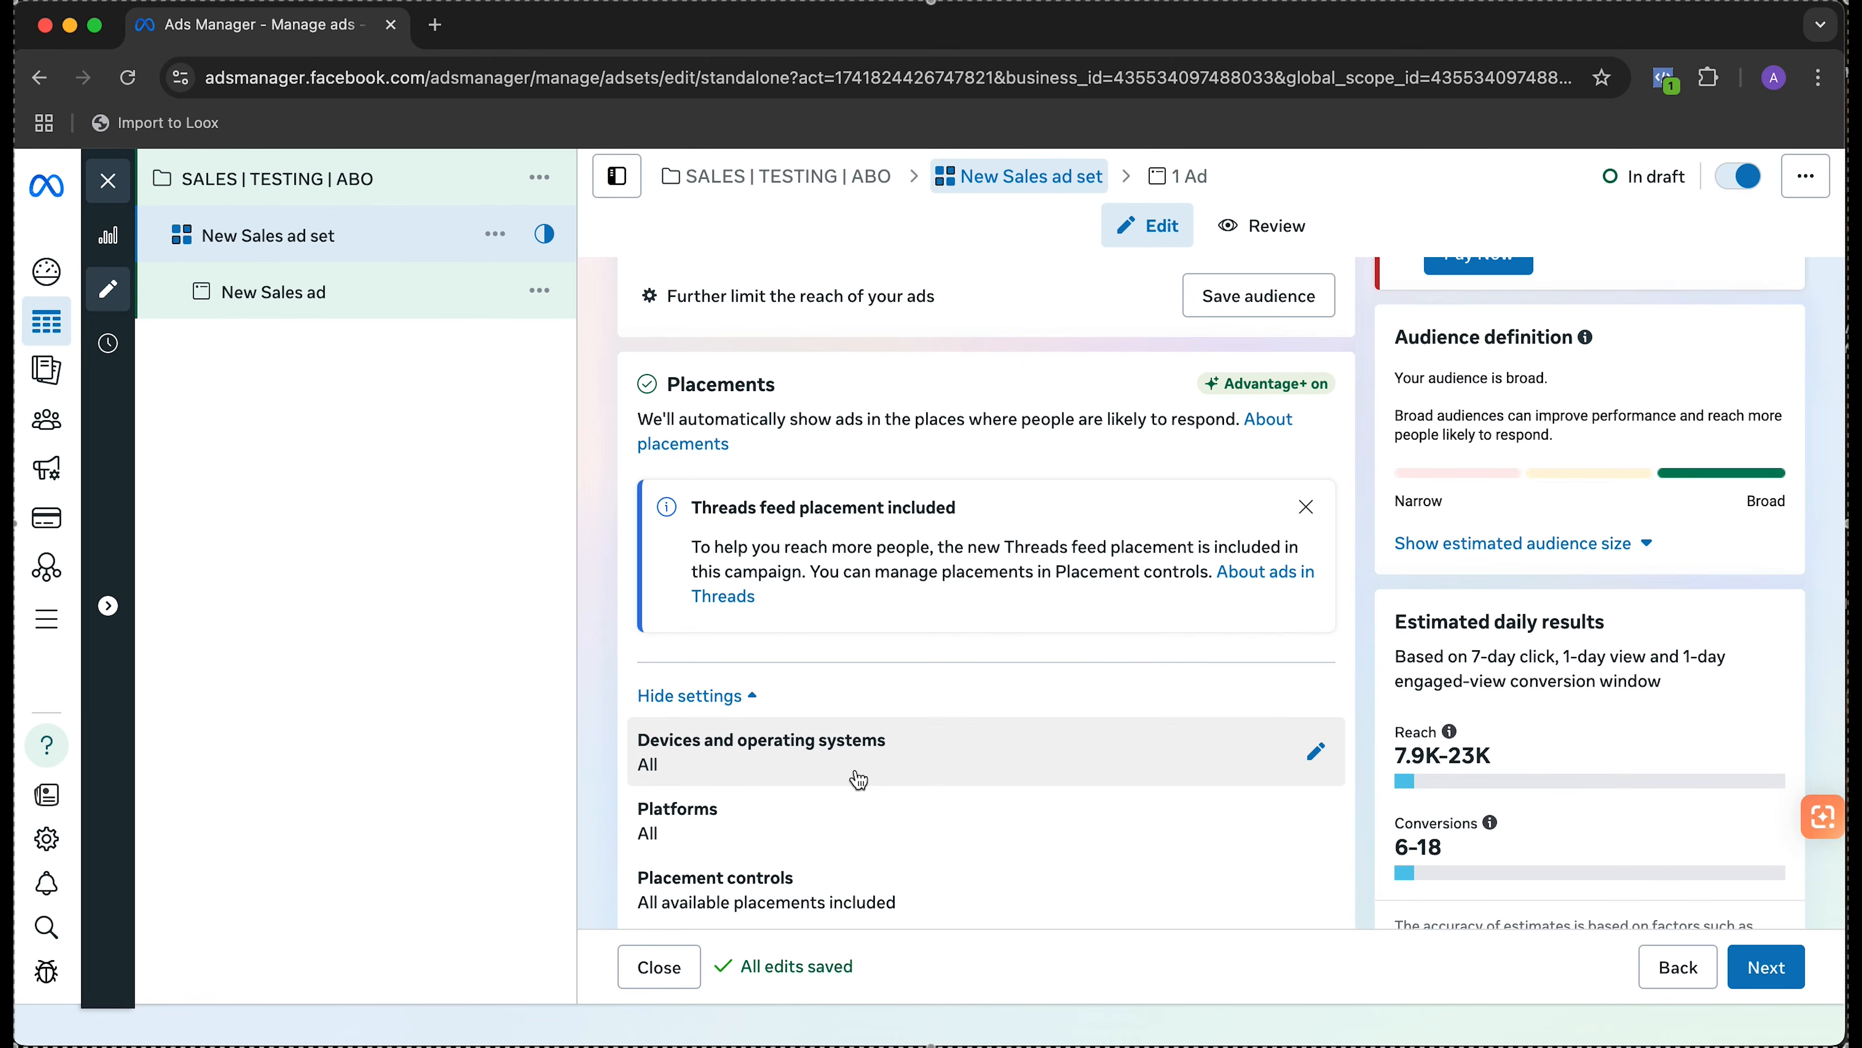
{"action": "scroll", "coordinate": [860, 779], "scroll_direction": "down", "scroll_amount": 2}
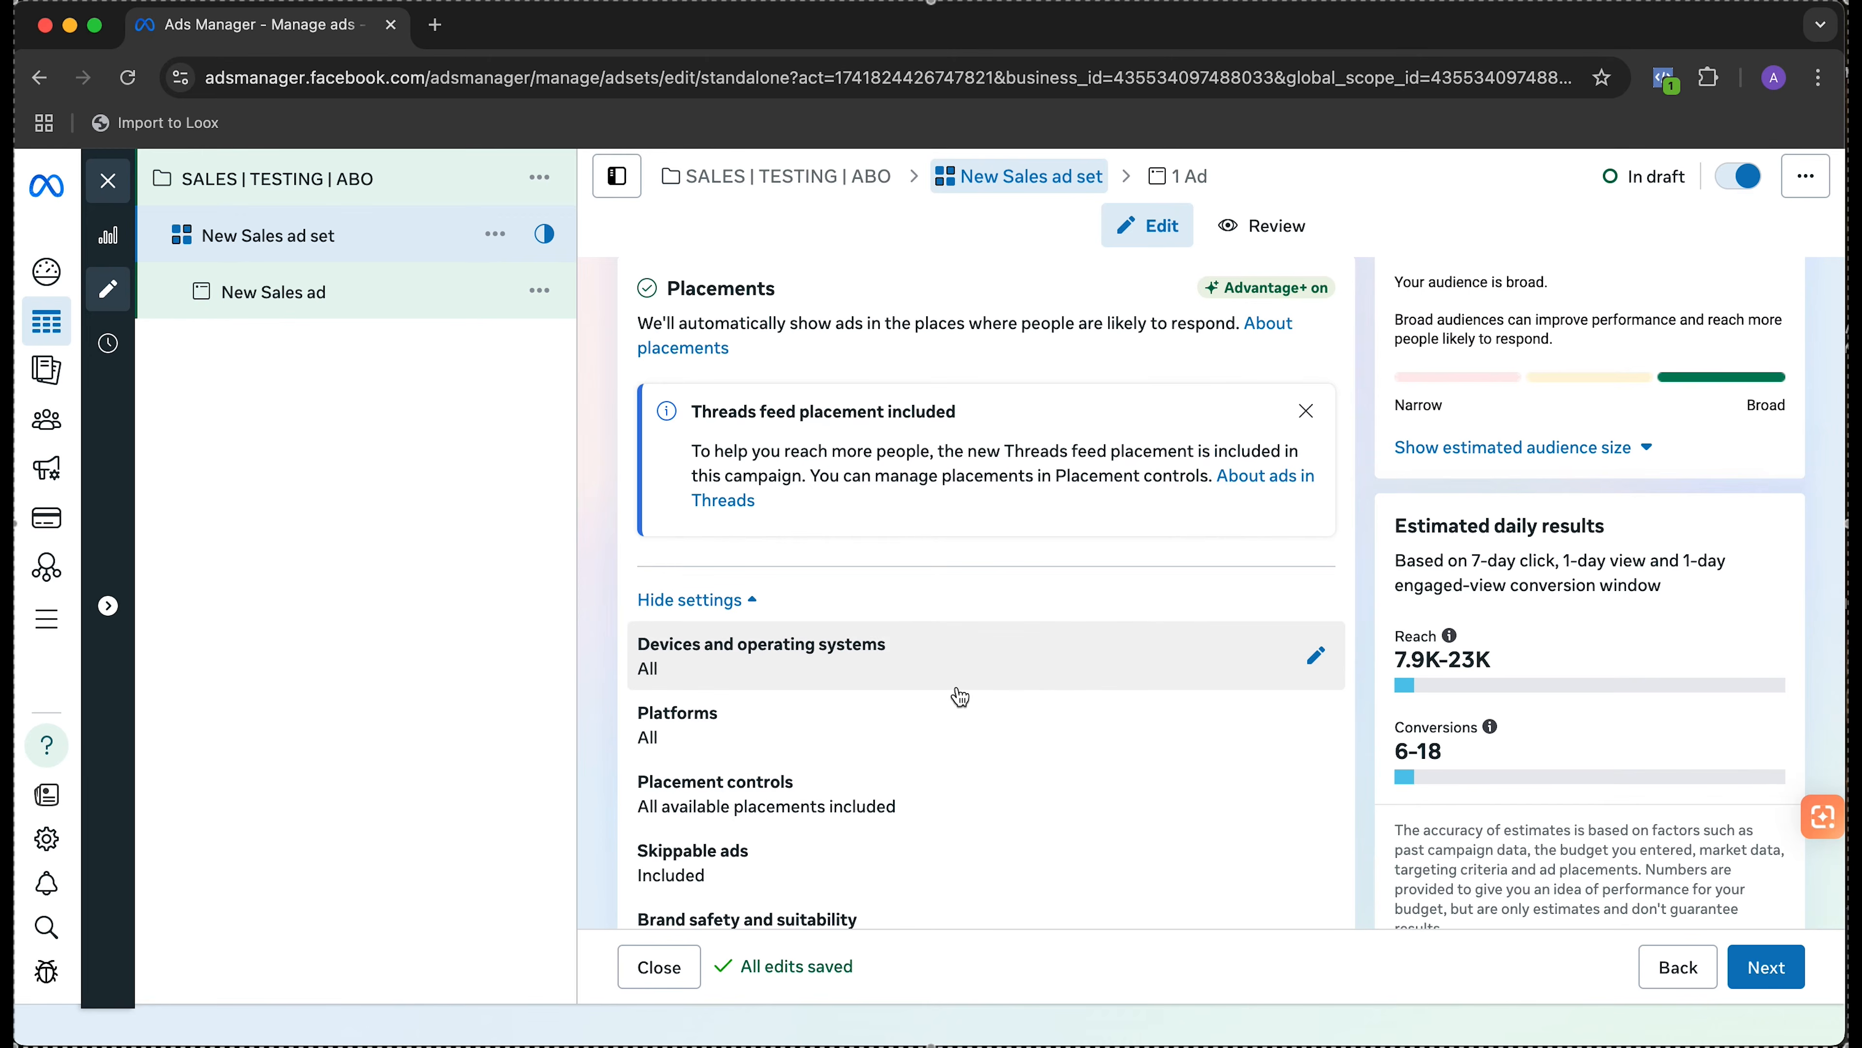
- Expand the devices and operating systems setting and check its device type and mobile device options without changing them
{"action": "left_click", "coordinate": [1317, 656]}
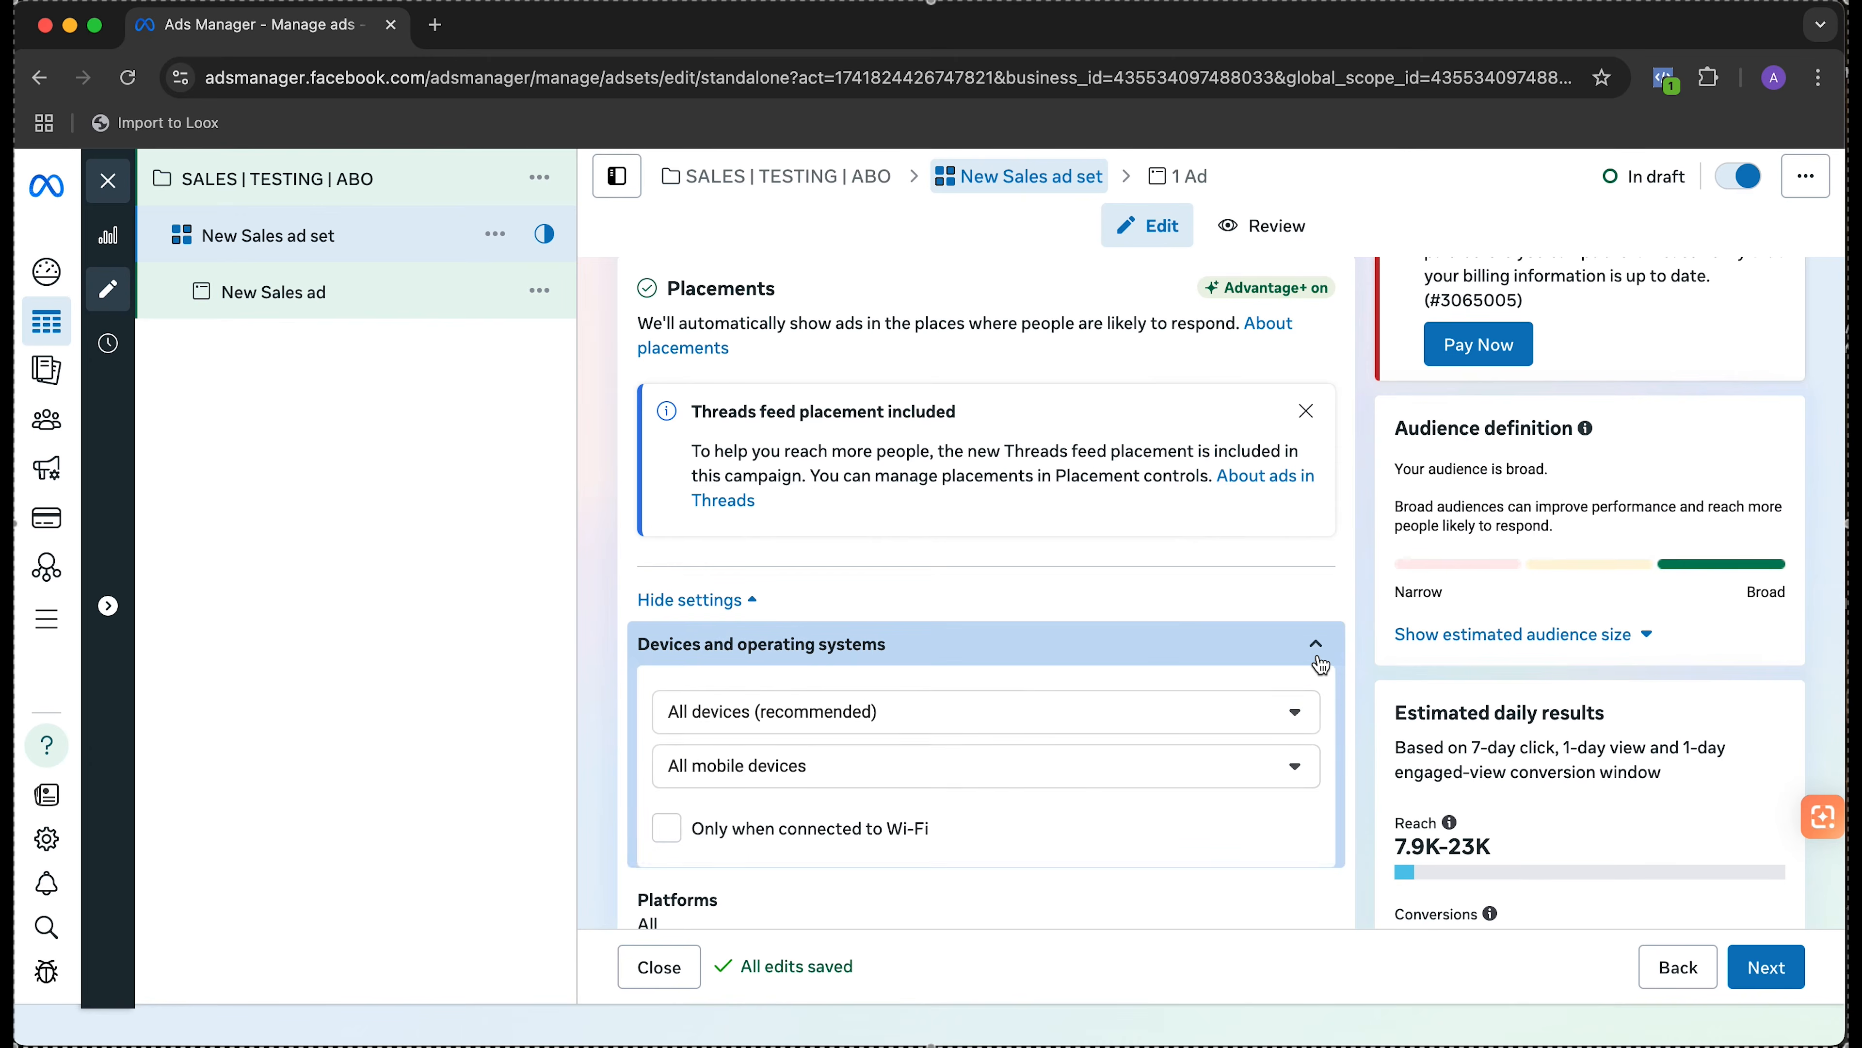
{"action": "left_click", "coordinate": [1044, 712]}
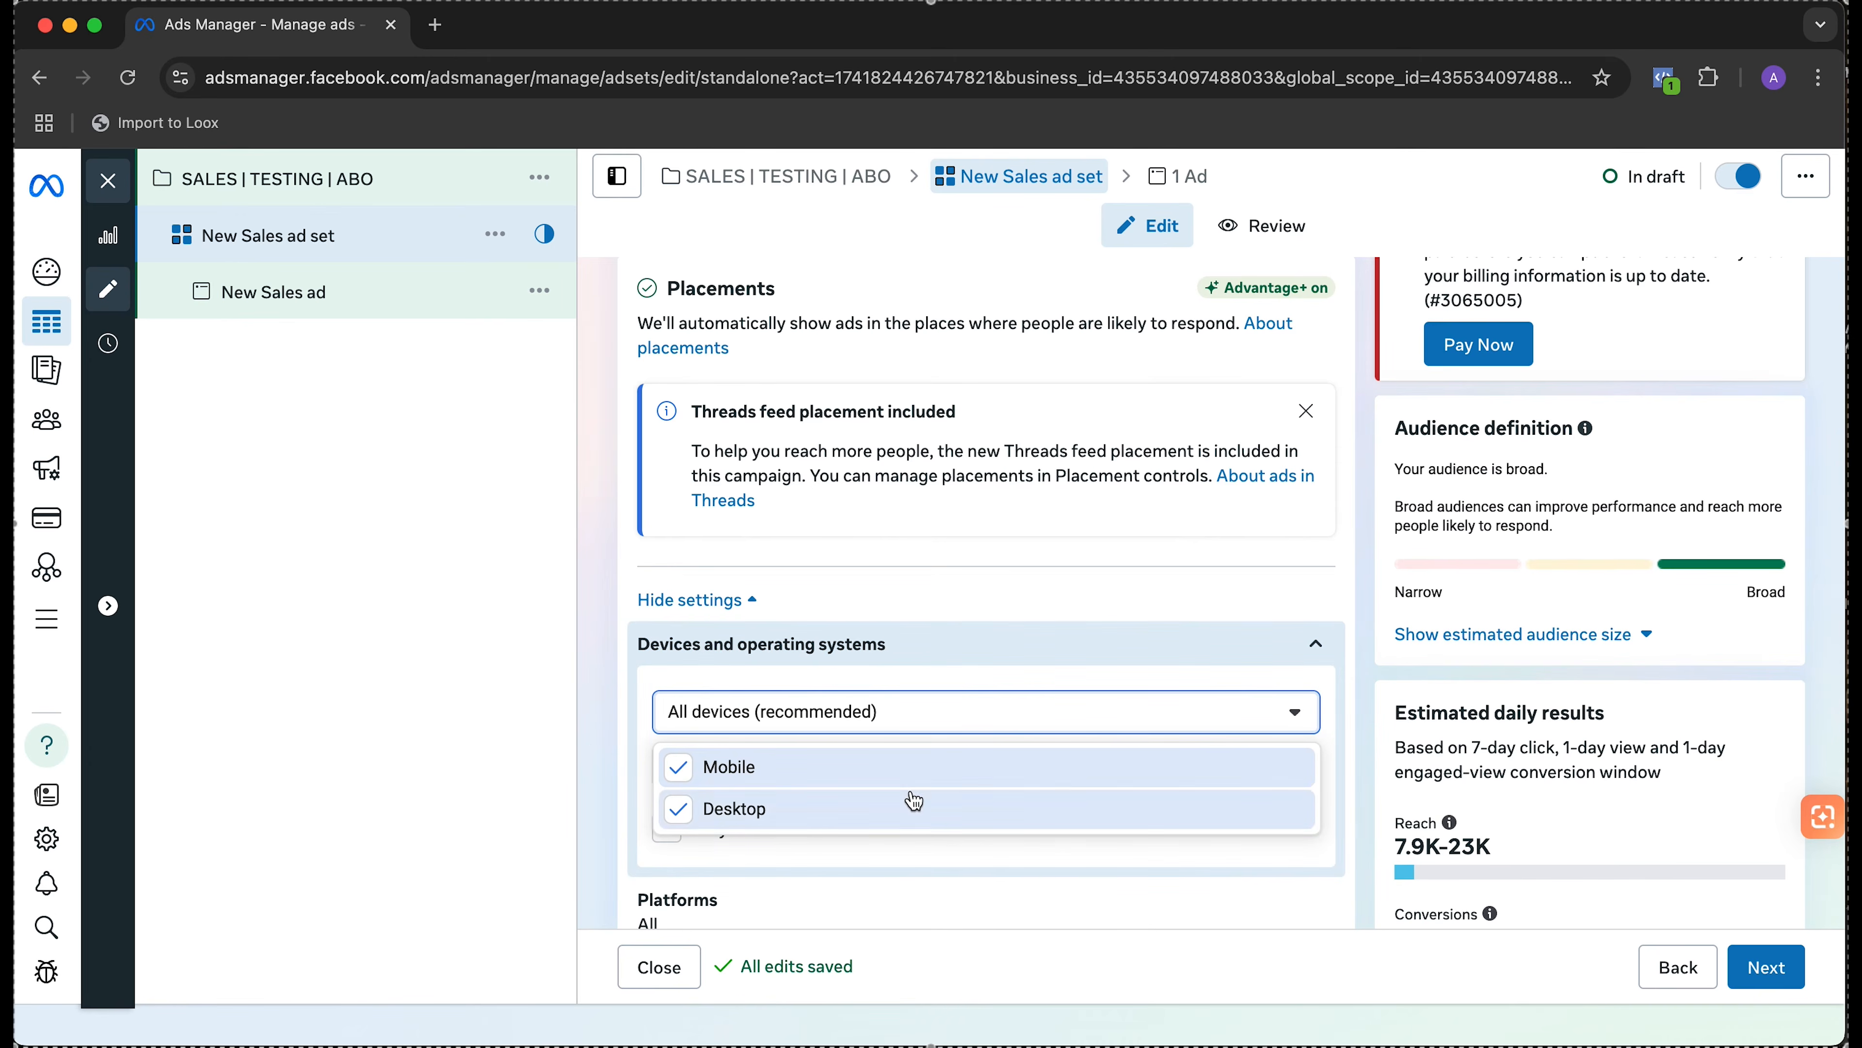
{"action": "left_click", "coordinate": [594, 756]}
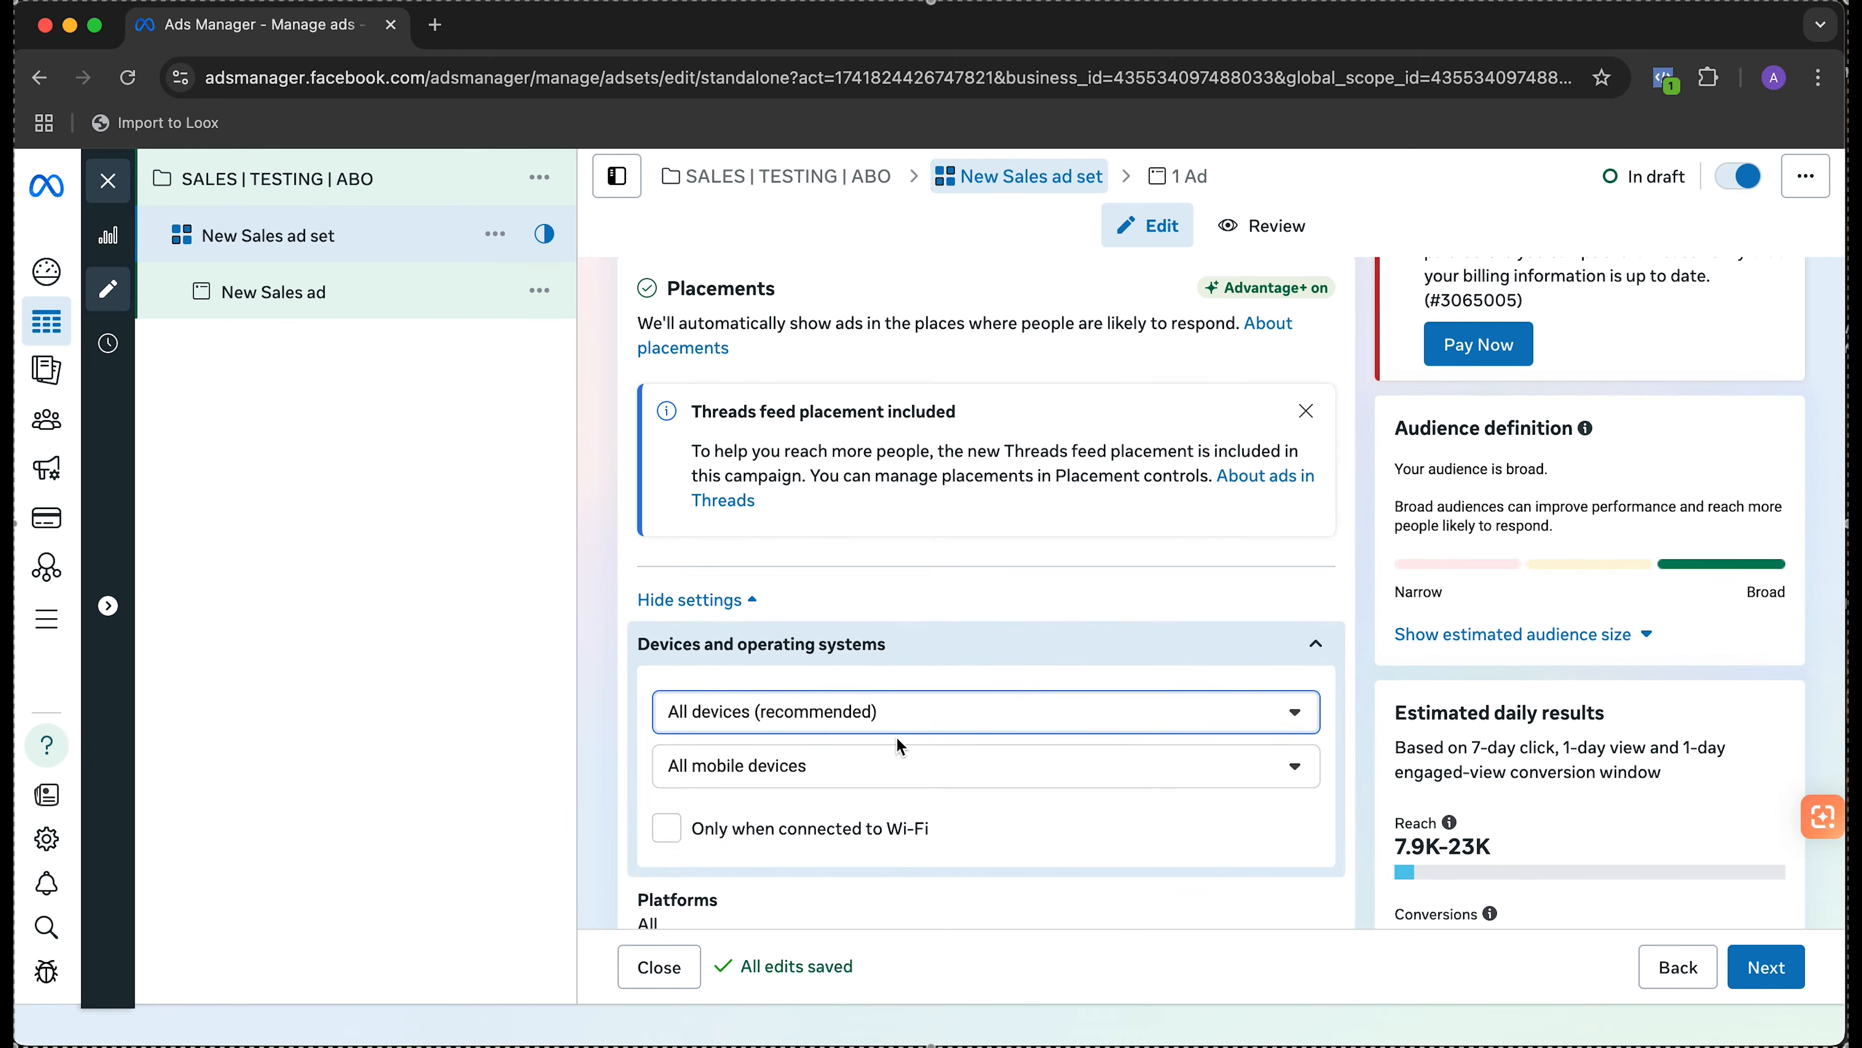
{"action": "left_click", "coordinate": [907, 756]}
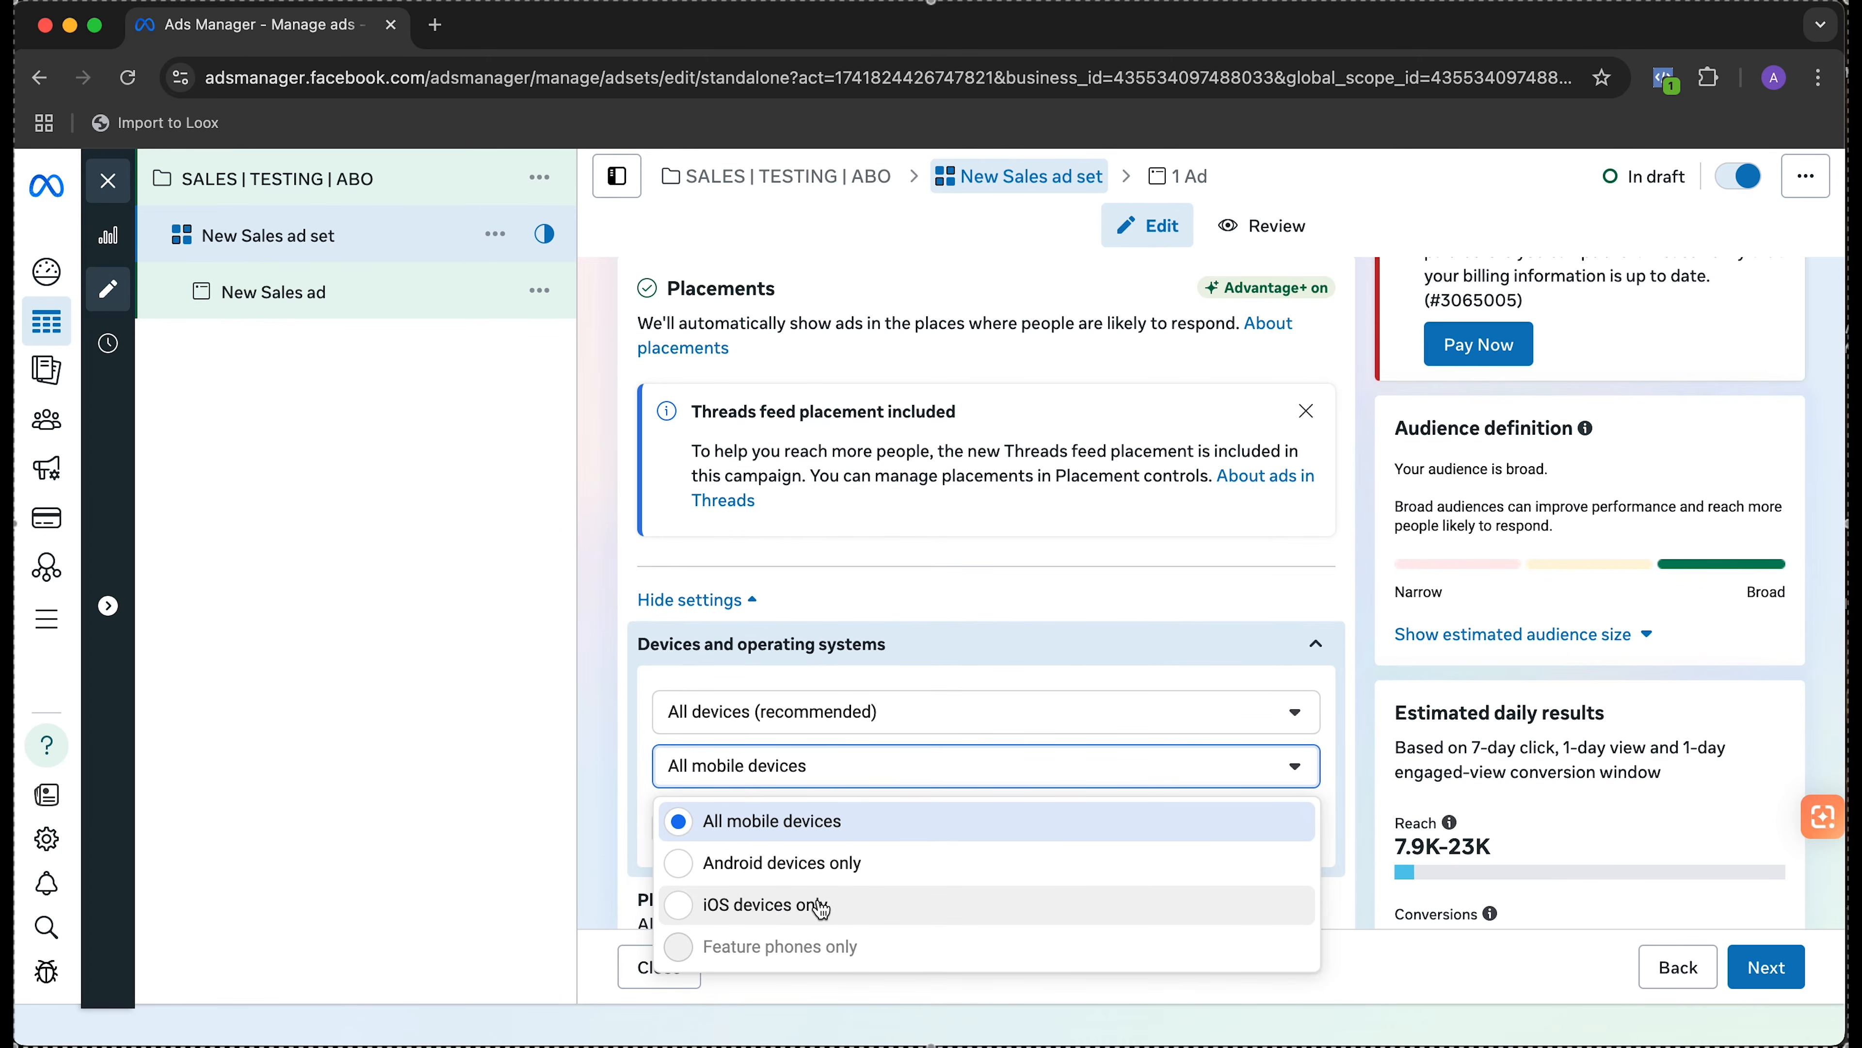
{"action": "left_click", "coordinate": [600, 843]}
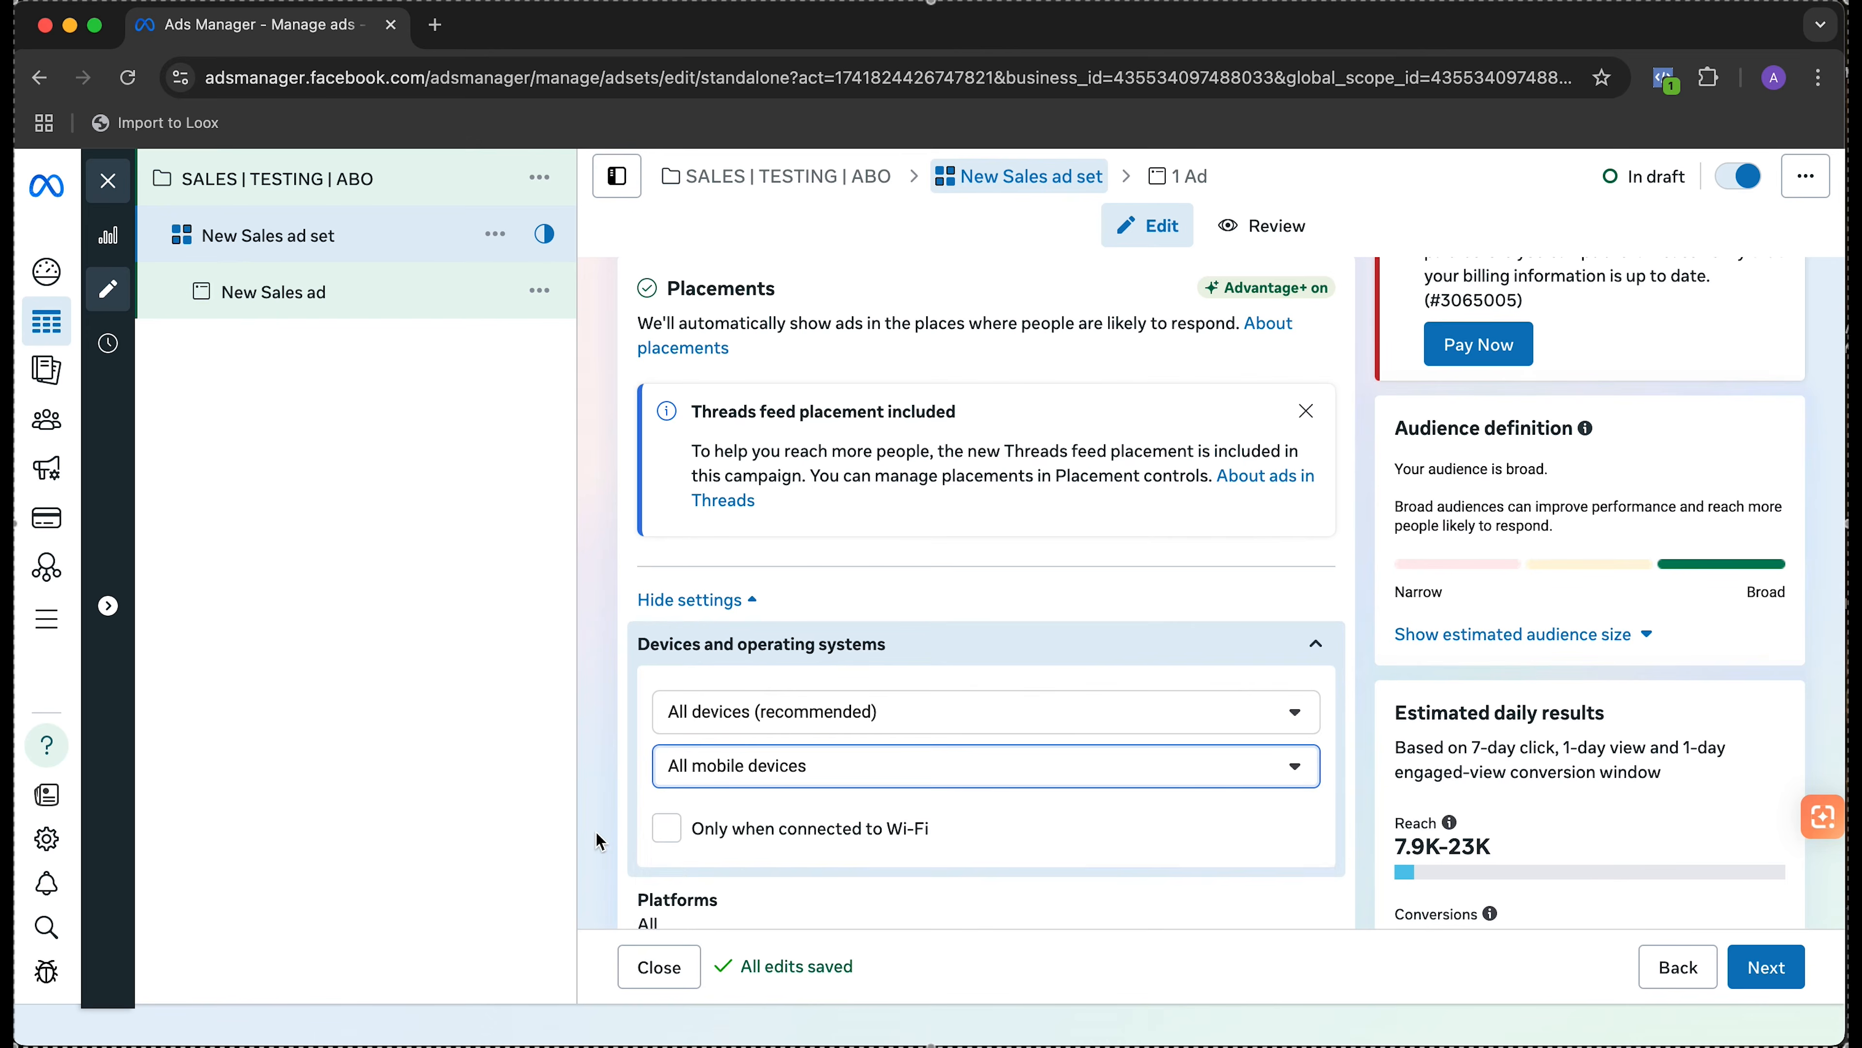
- Expand the Platforms setting in the placements and check which platforms are included
{"action": "scroll", "coordinate": [1064, 670], "scroll_direction": "down", "scroll_amount": 3}
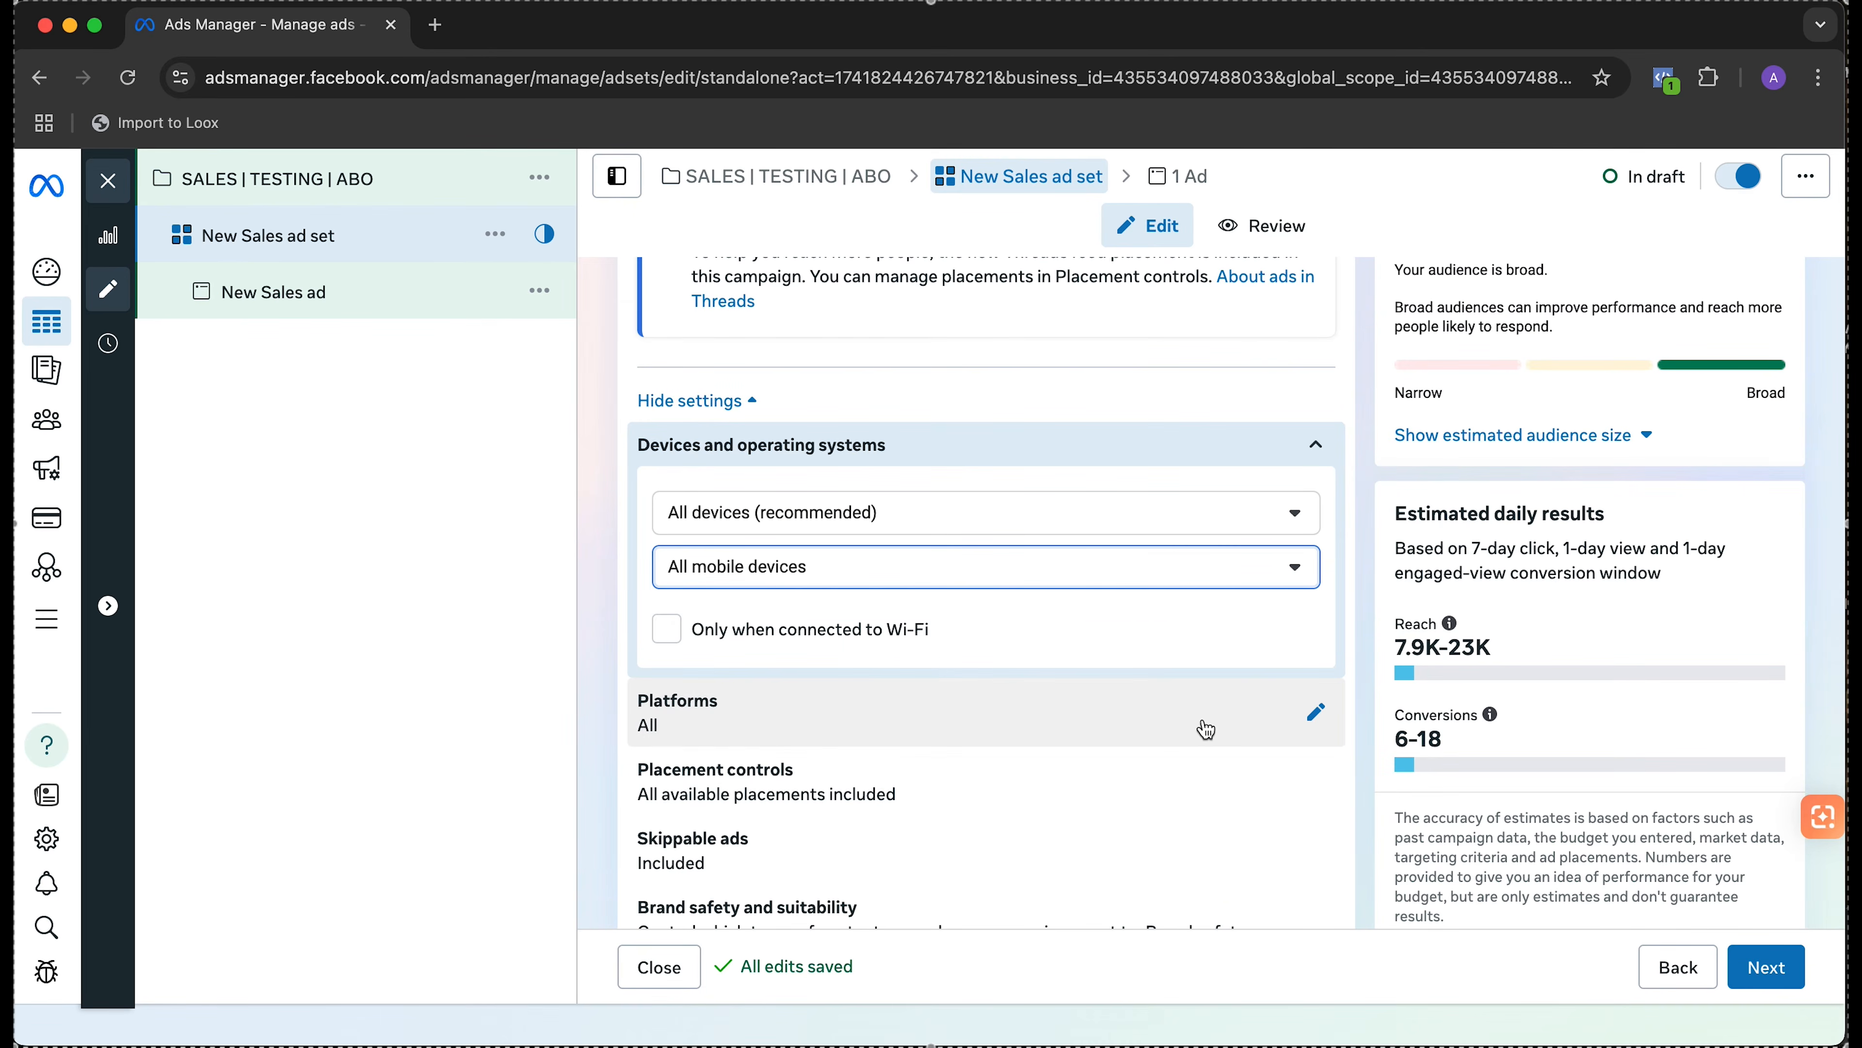
{"action": "left_click", "coordinate": [1313, 719]}
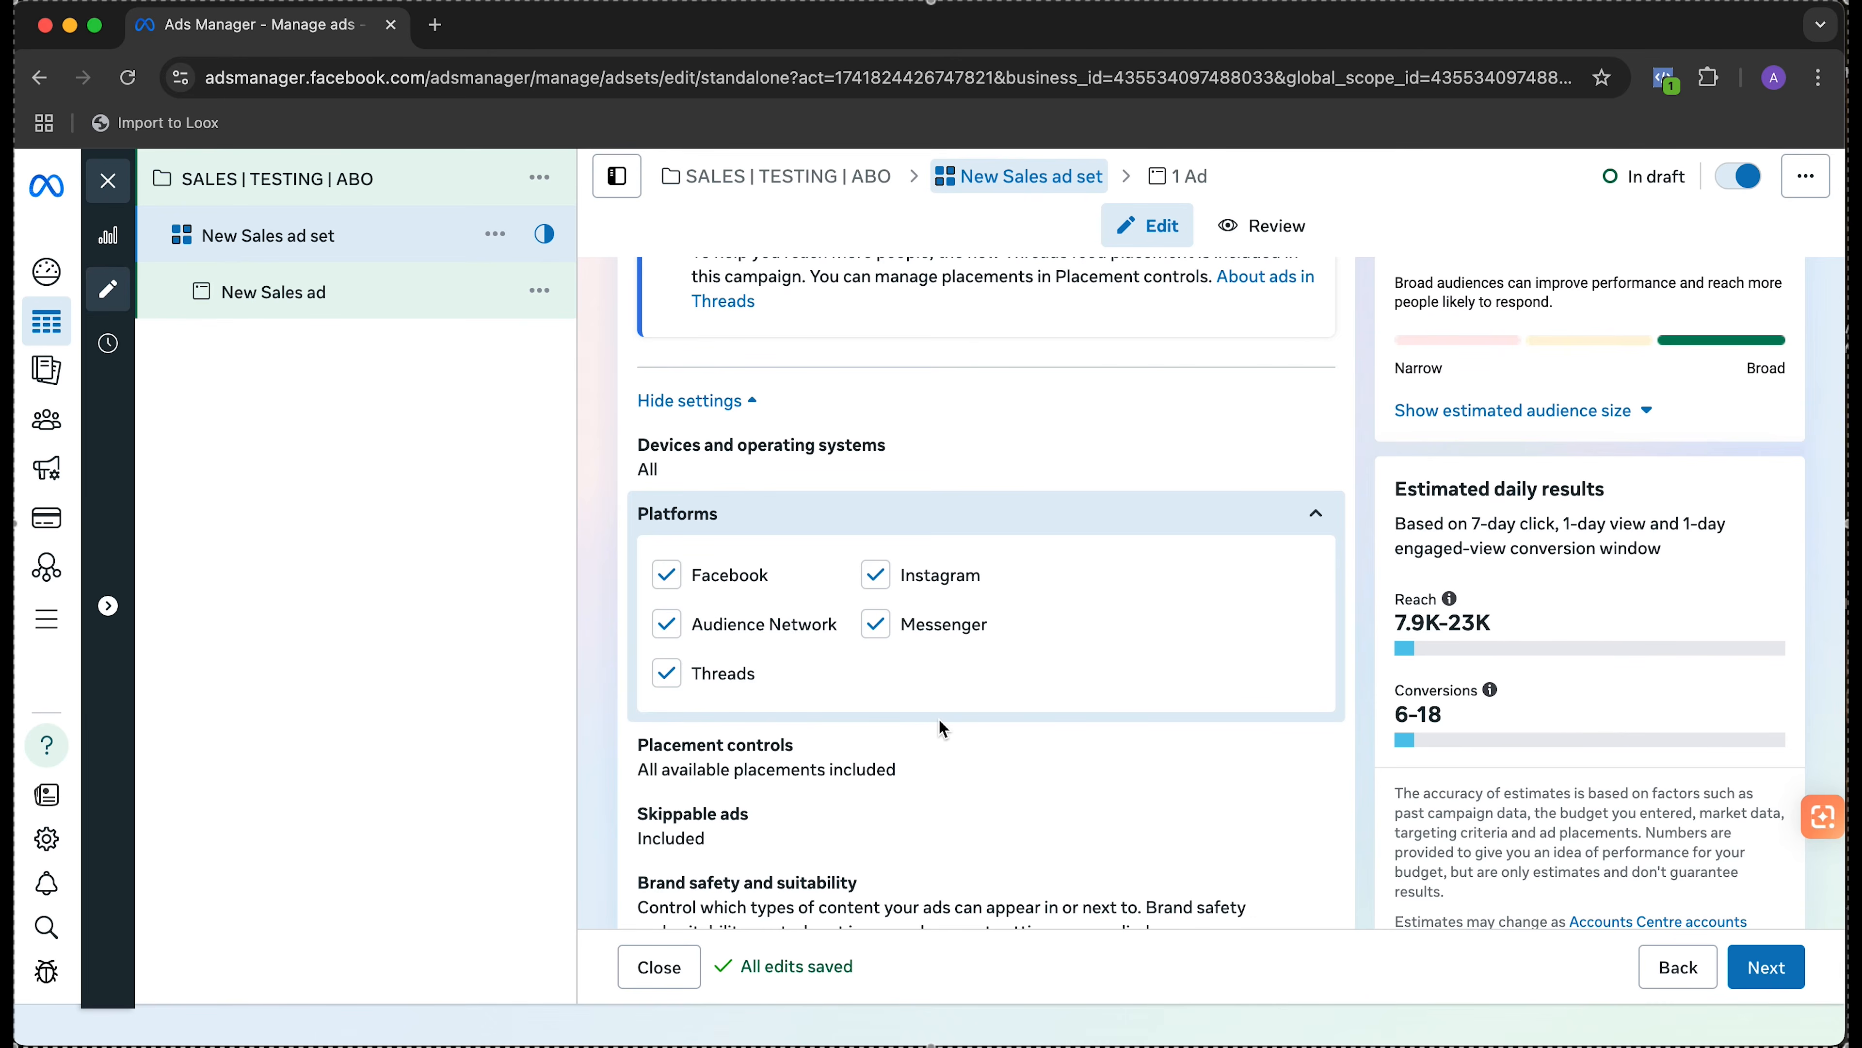
{"action": "scroll", "coordinate": [942, 729], "scroll_direction": "down", "scroll_amount": 1}
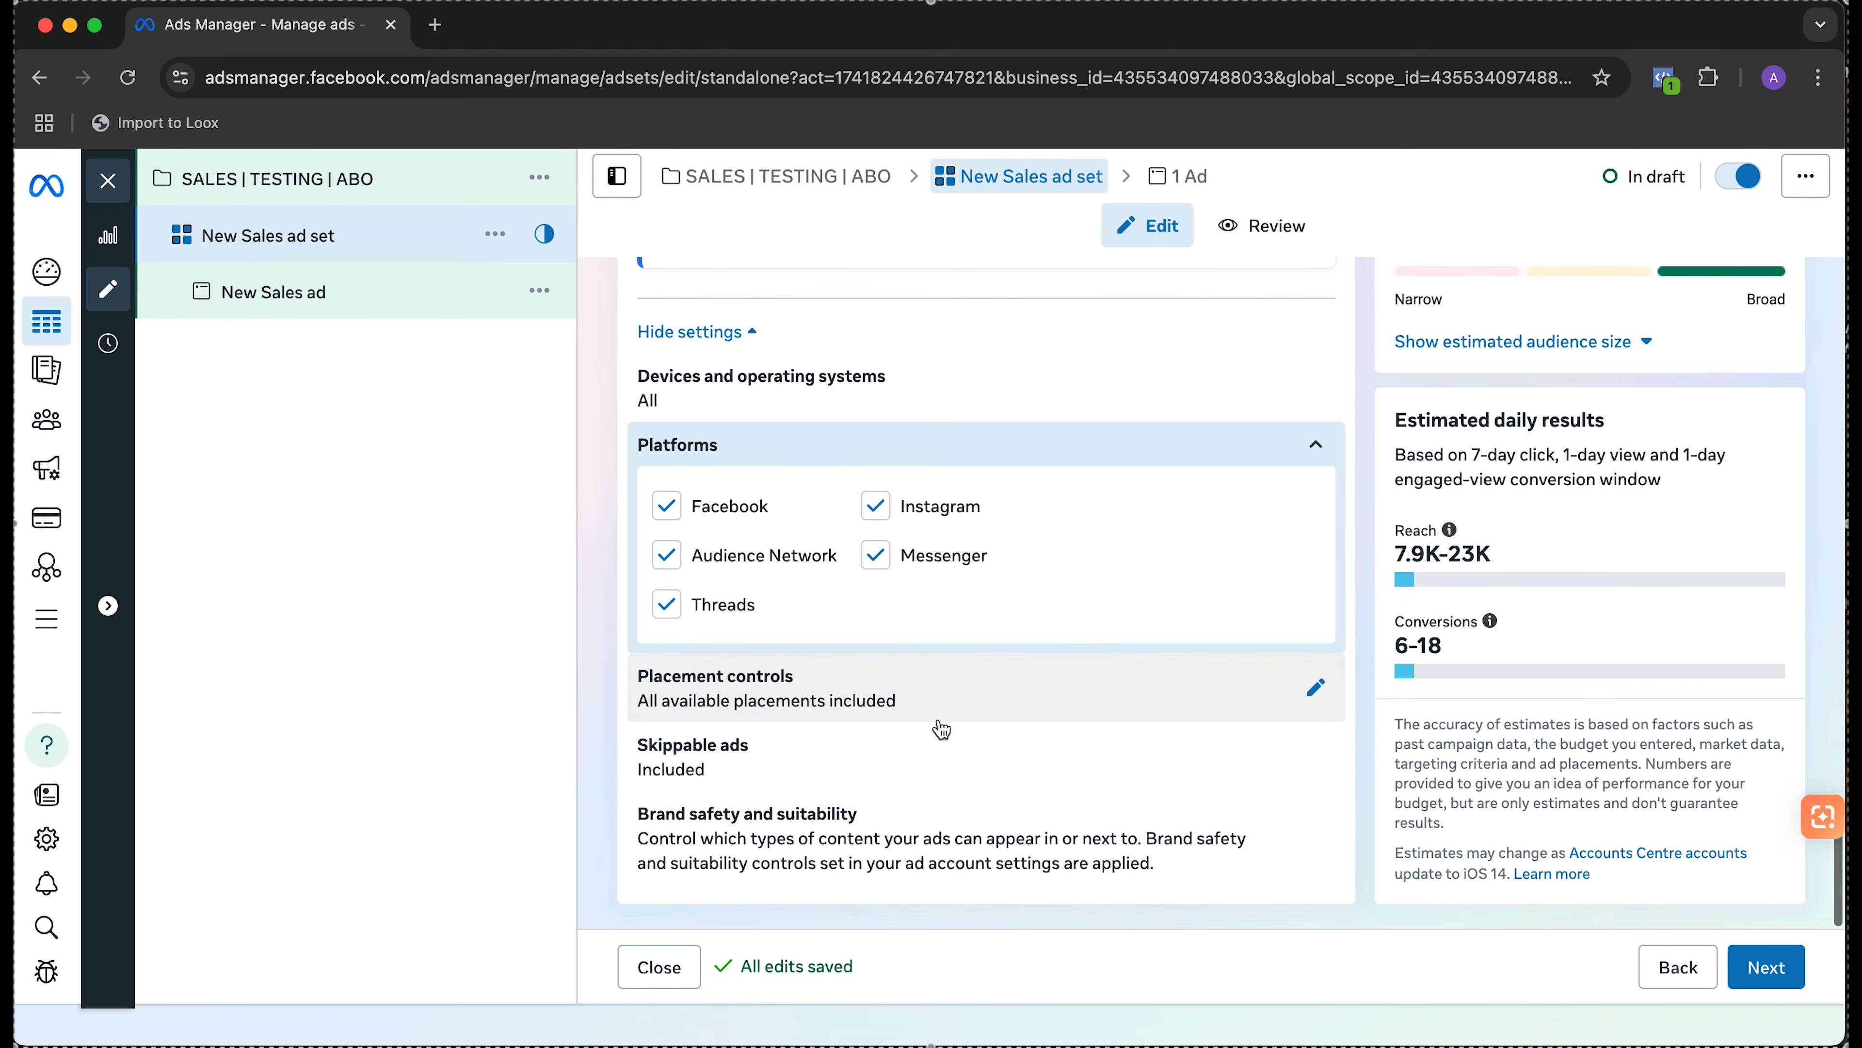
- Rename the ad set as "ADV+ | AUTO"
{"action": "scroll", "coordinate": [1063, 763], "scroll_direction": "up", "scroll_amount": 4}
{"action": "scroll", "coordinate": [1126, 773], "scroll_direction": "up", "scroll_amount": 5}
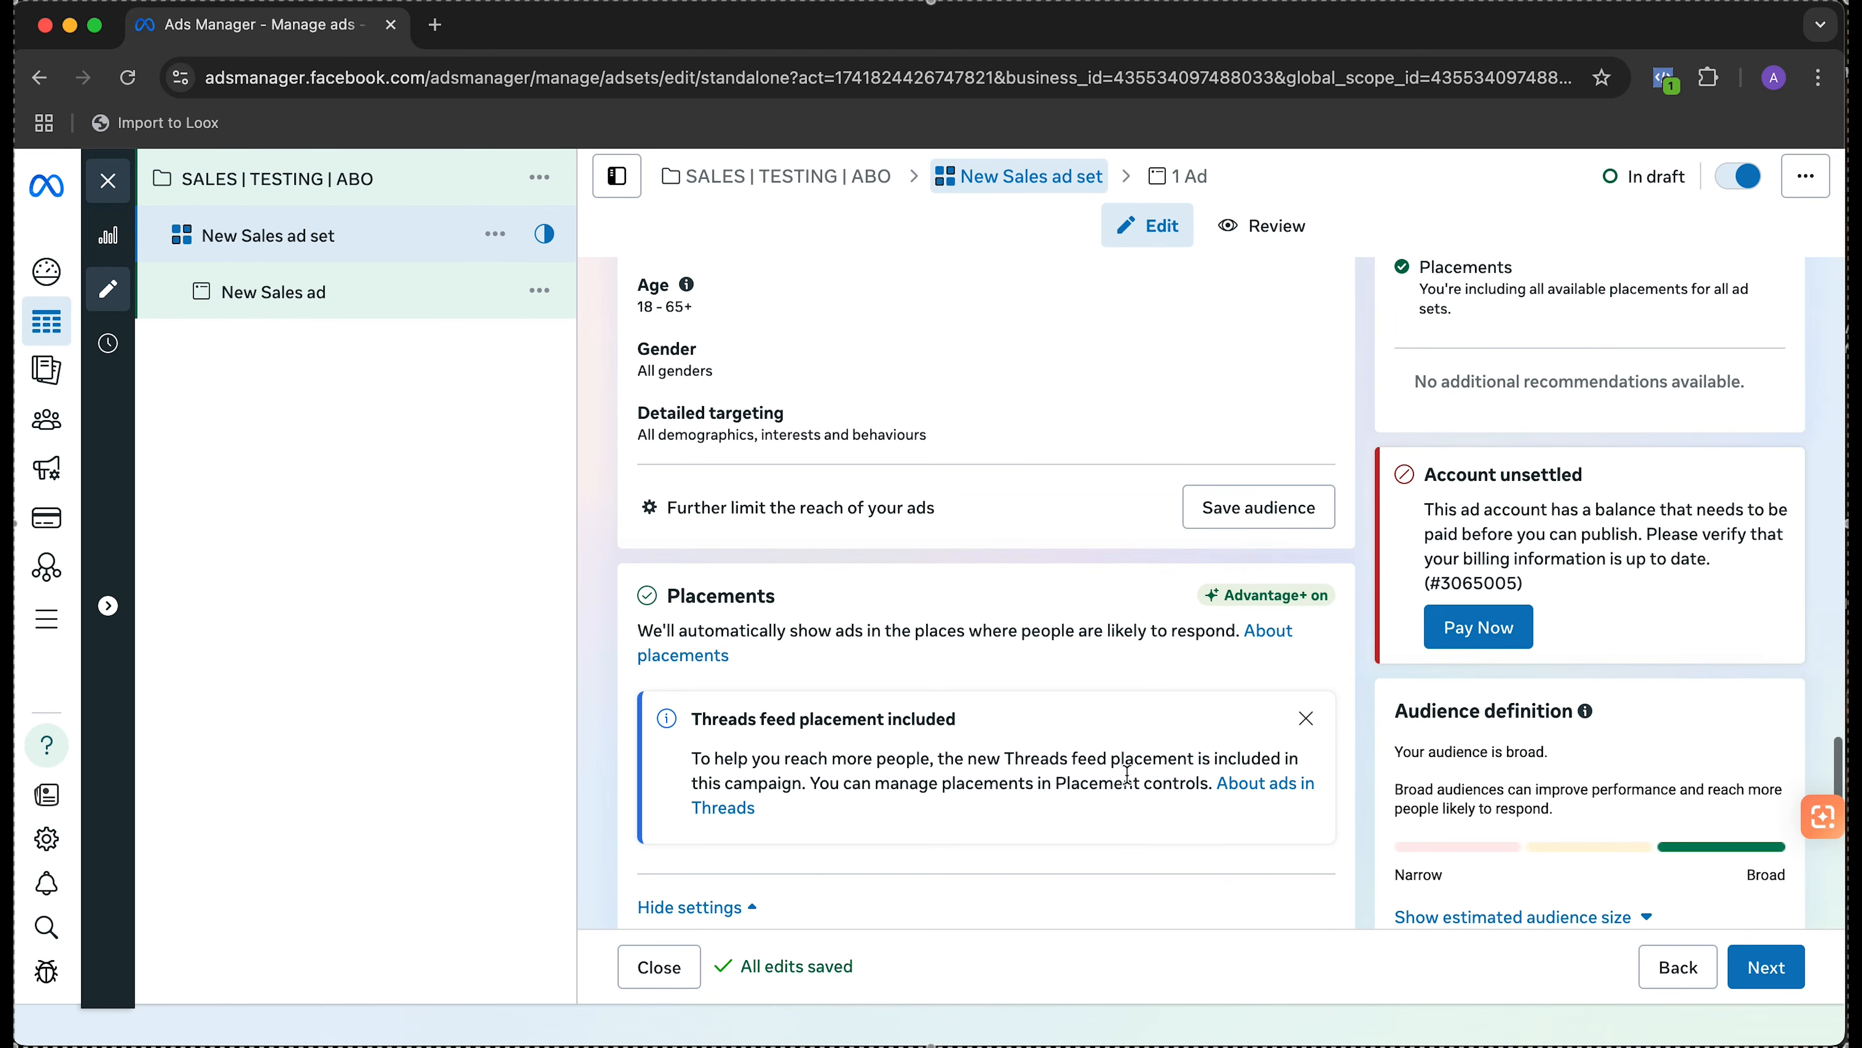
{"action": "scroll", "coordinate": [1169, 528], "scroll_direction": "up", "scroll_amount": 10}
{"action": "scroll", "coordinate": [1172, 539], "scroll_direction": "up", "scroll_amount": 5}
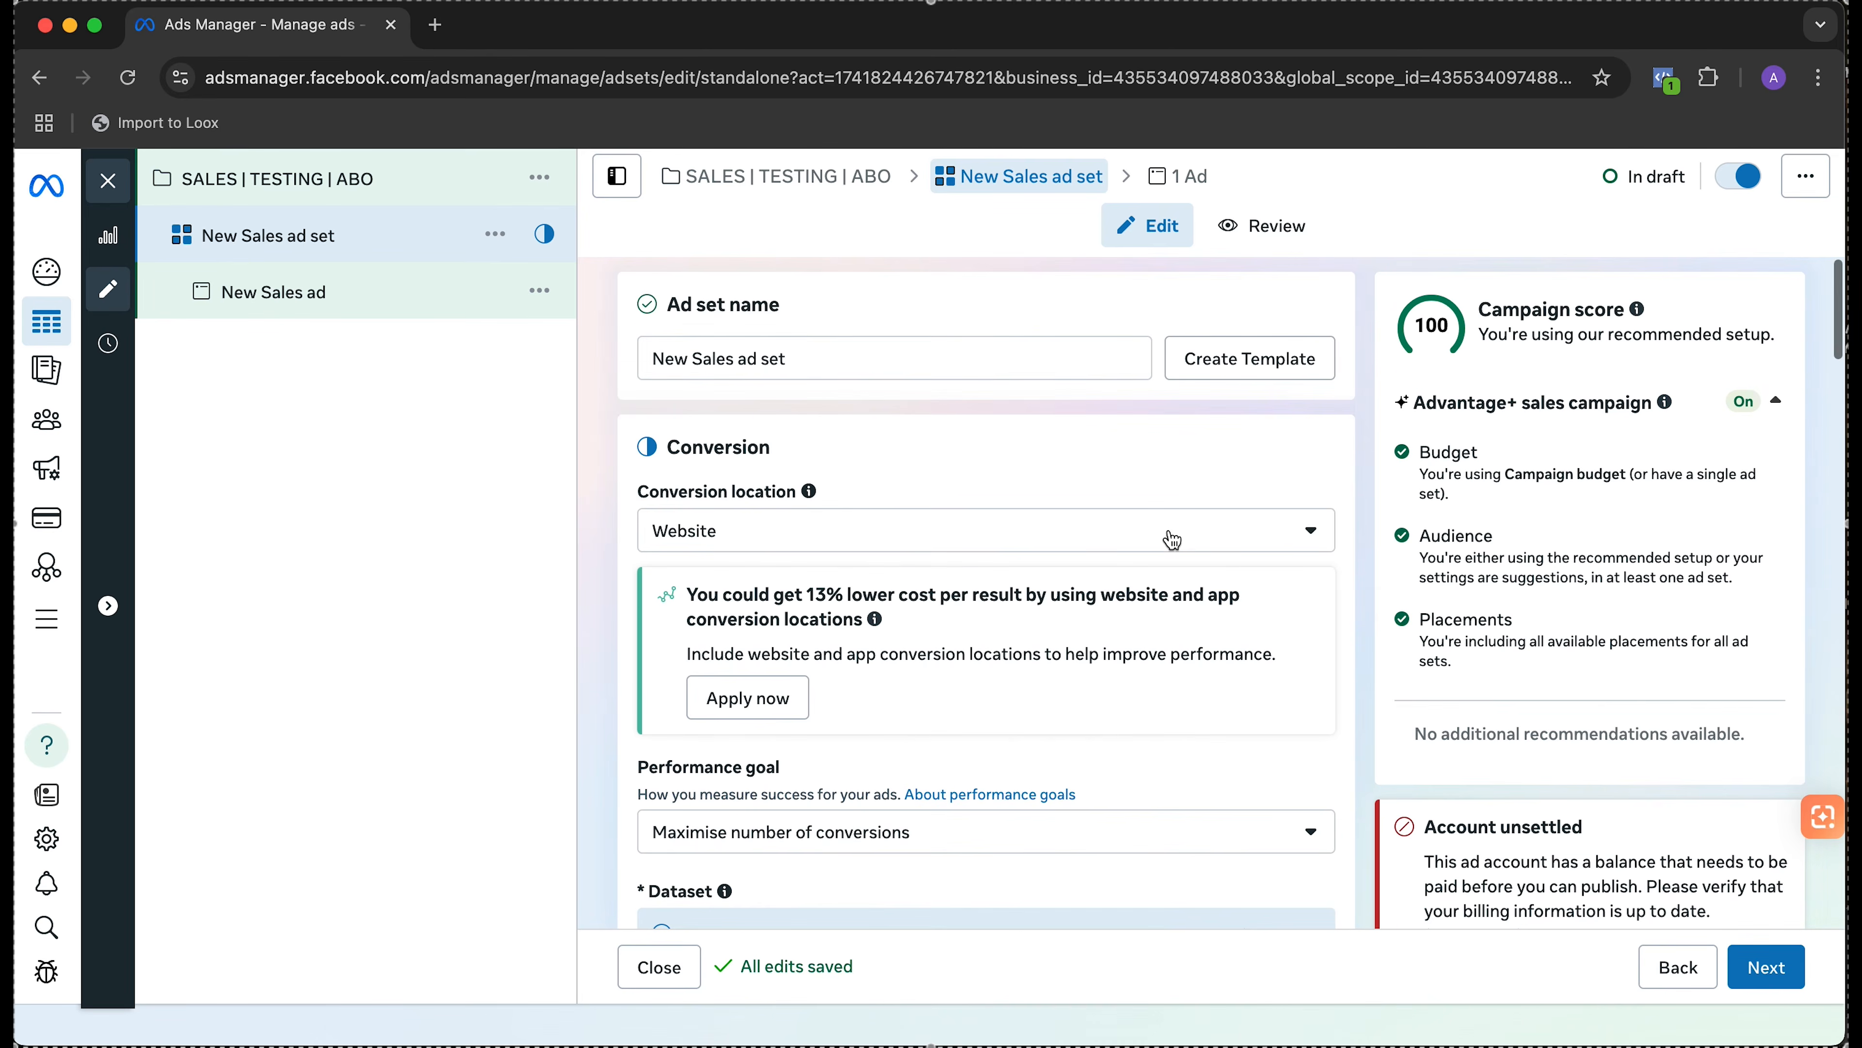
{"action": "triple_click", "coordinate": [802, 358]}
{"action": "key", "text": "BackSpace"}
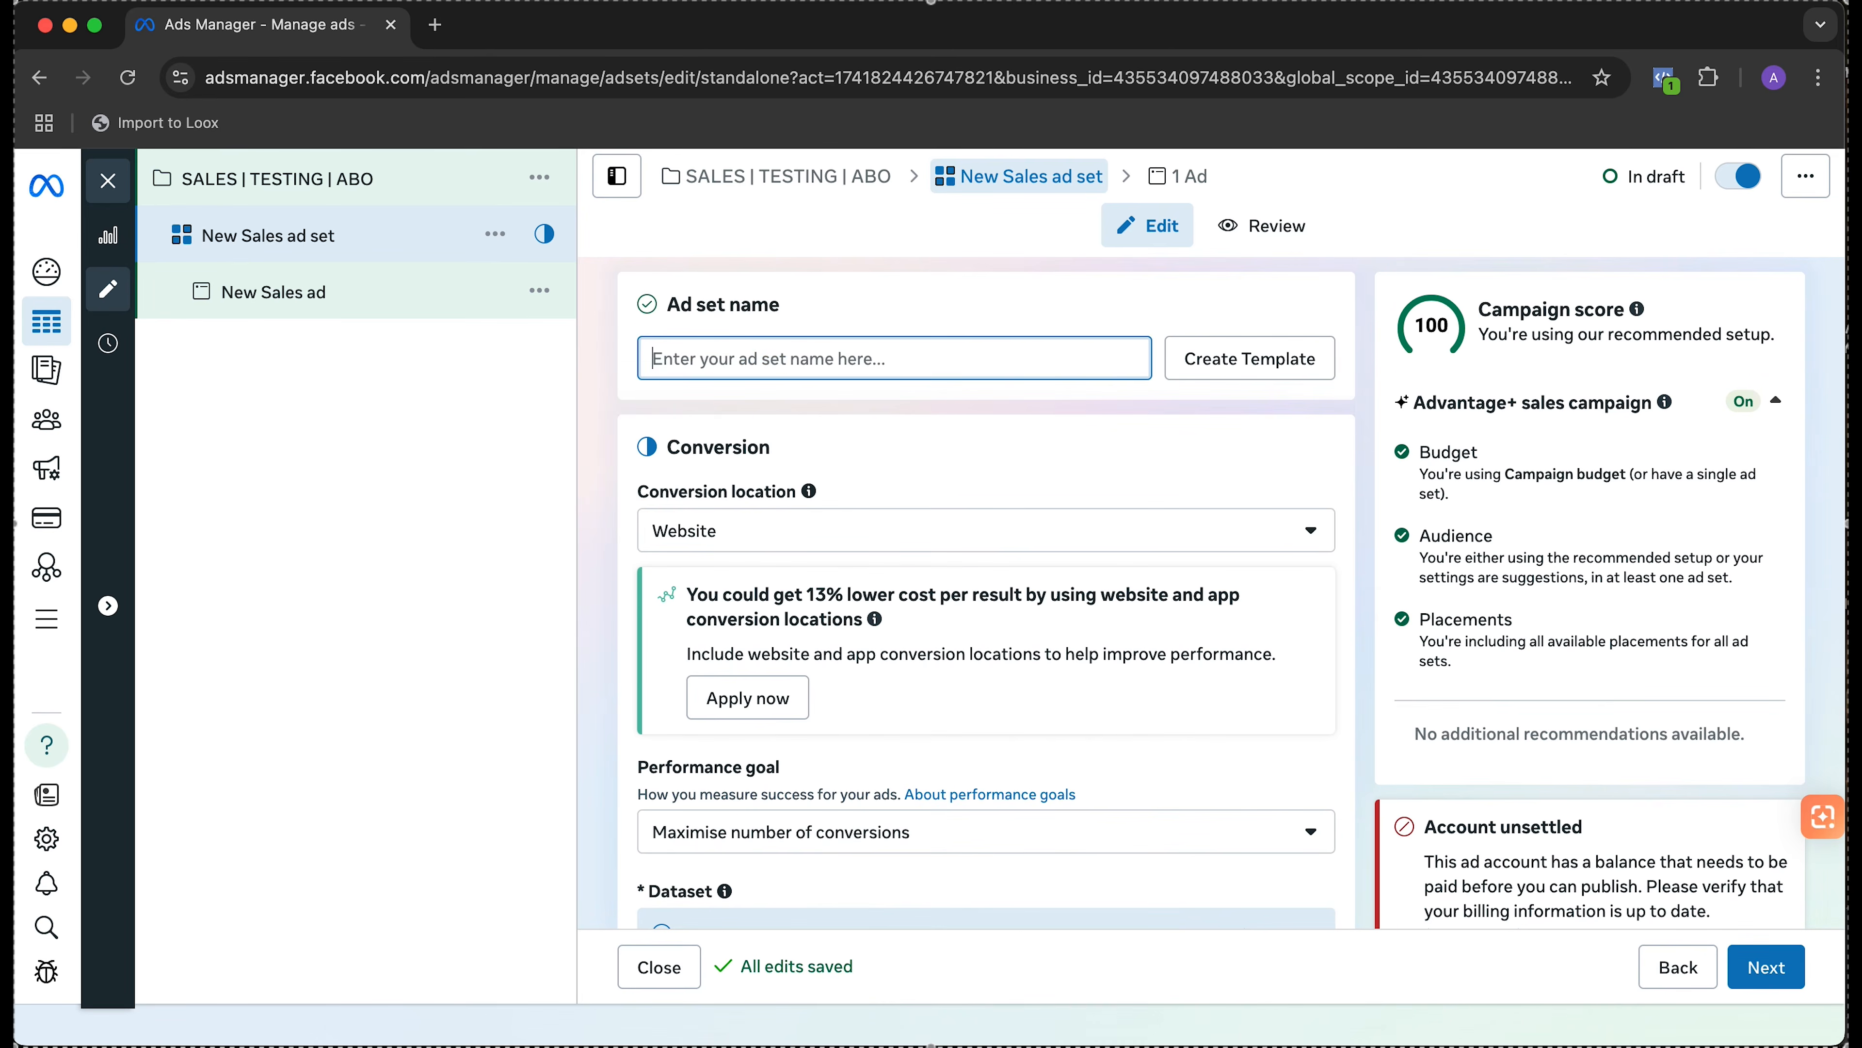
{"action": "type", "text": "ADV+"}
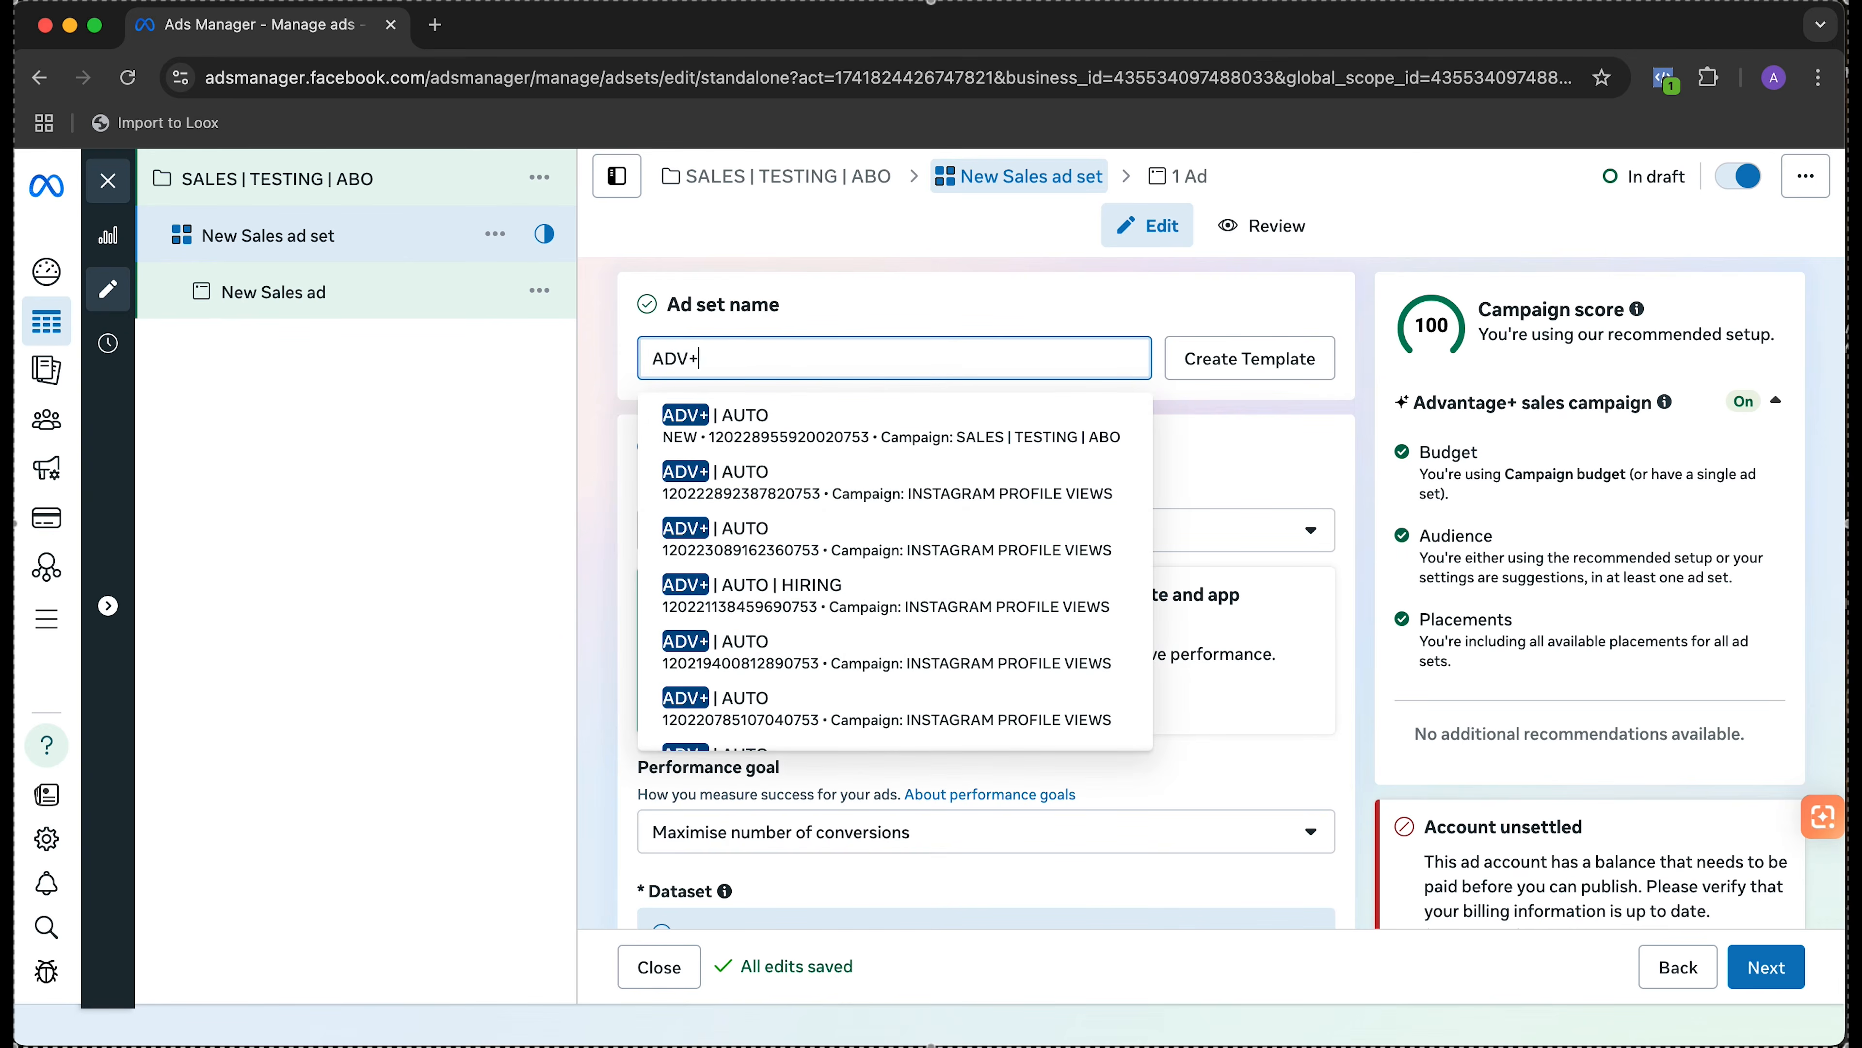
{"action": "type", "text": " | AUTO"}
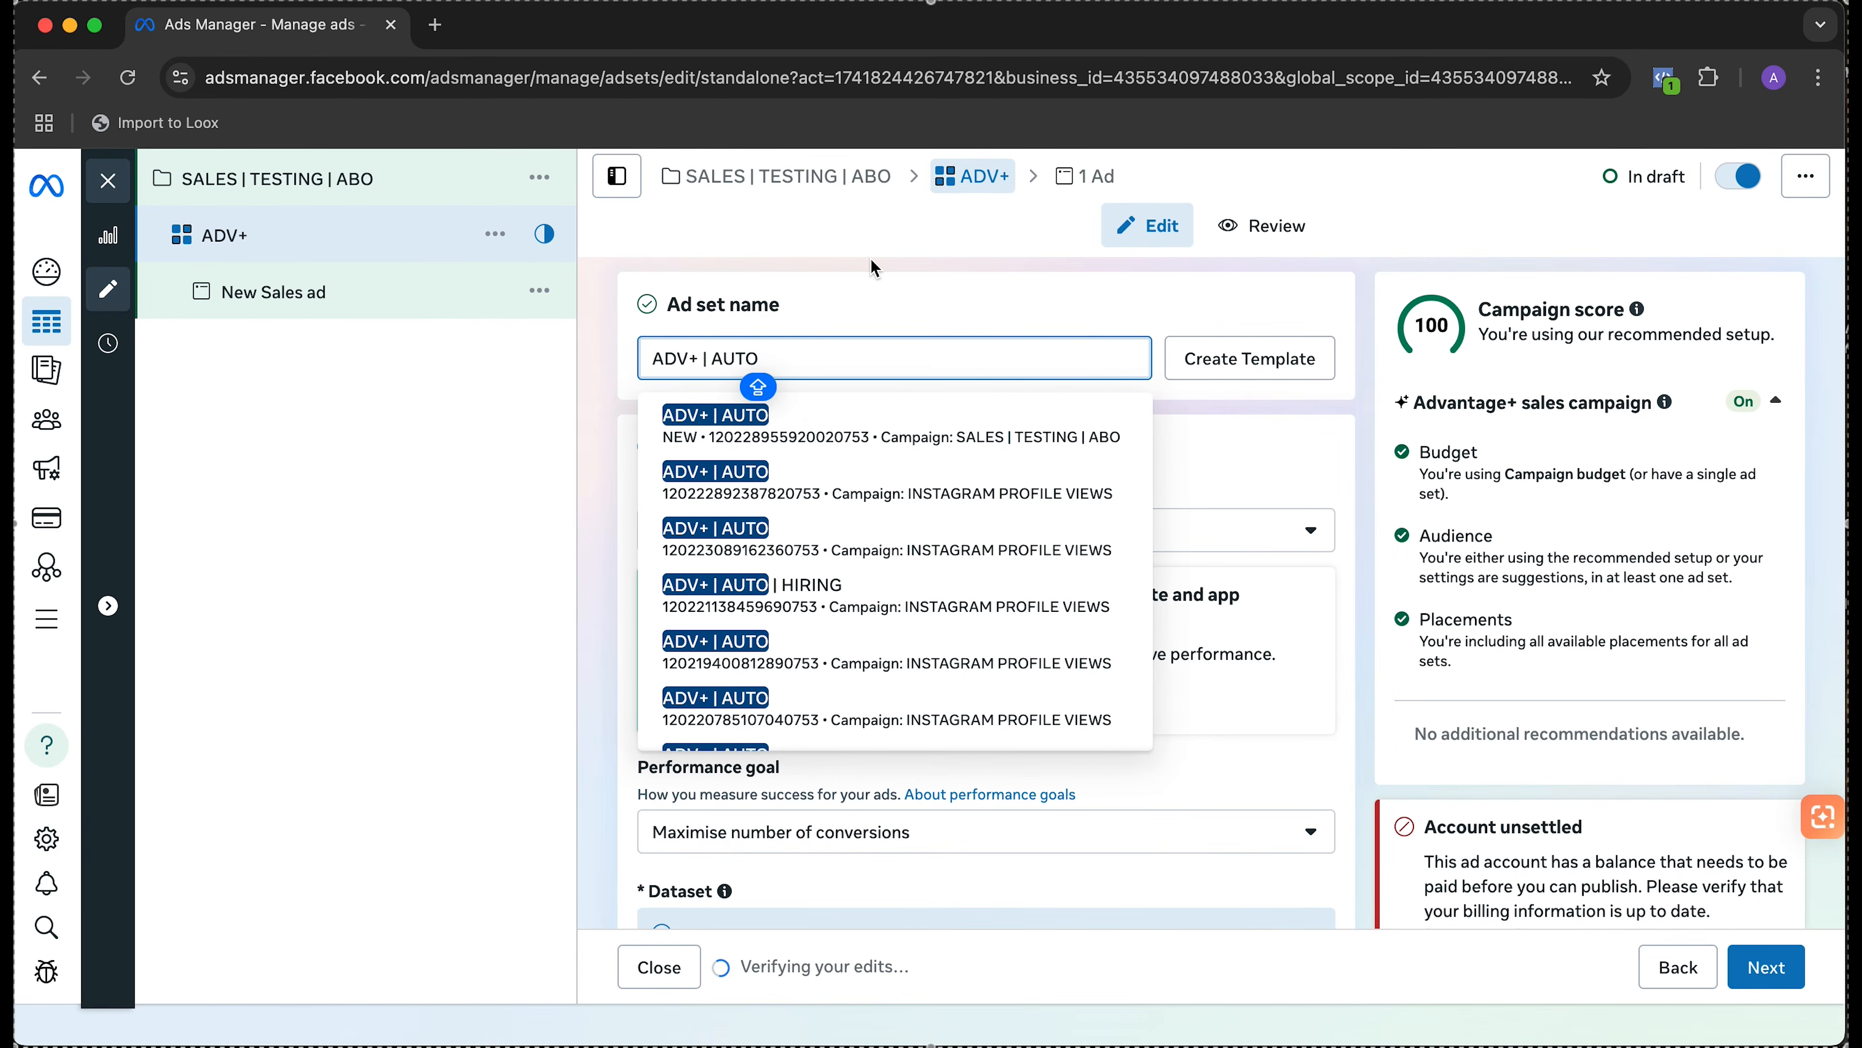
{"action": "left_click", "coordinate": [1027, 414]}
- Continue from the ad set to the settings of its ad
{"action": "scroll", "coordinate": [1027, 418], "scroll_direction": "down", "scroll_amount": 2}
{"action": "scroll", "coordinate": [1027, 424], "scroll_direction": "down", "scroll_amount": 15}
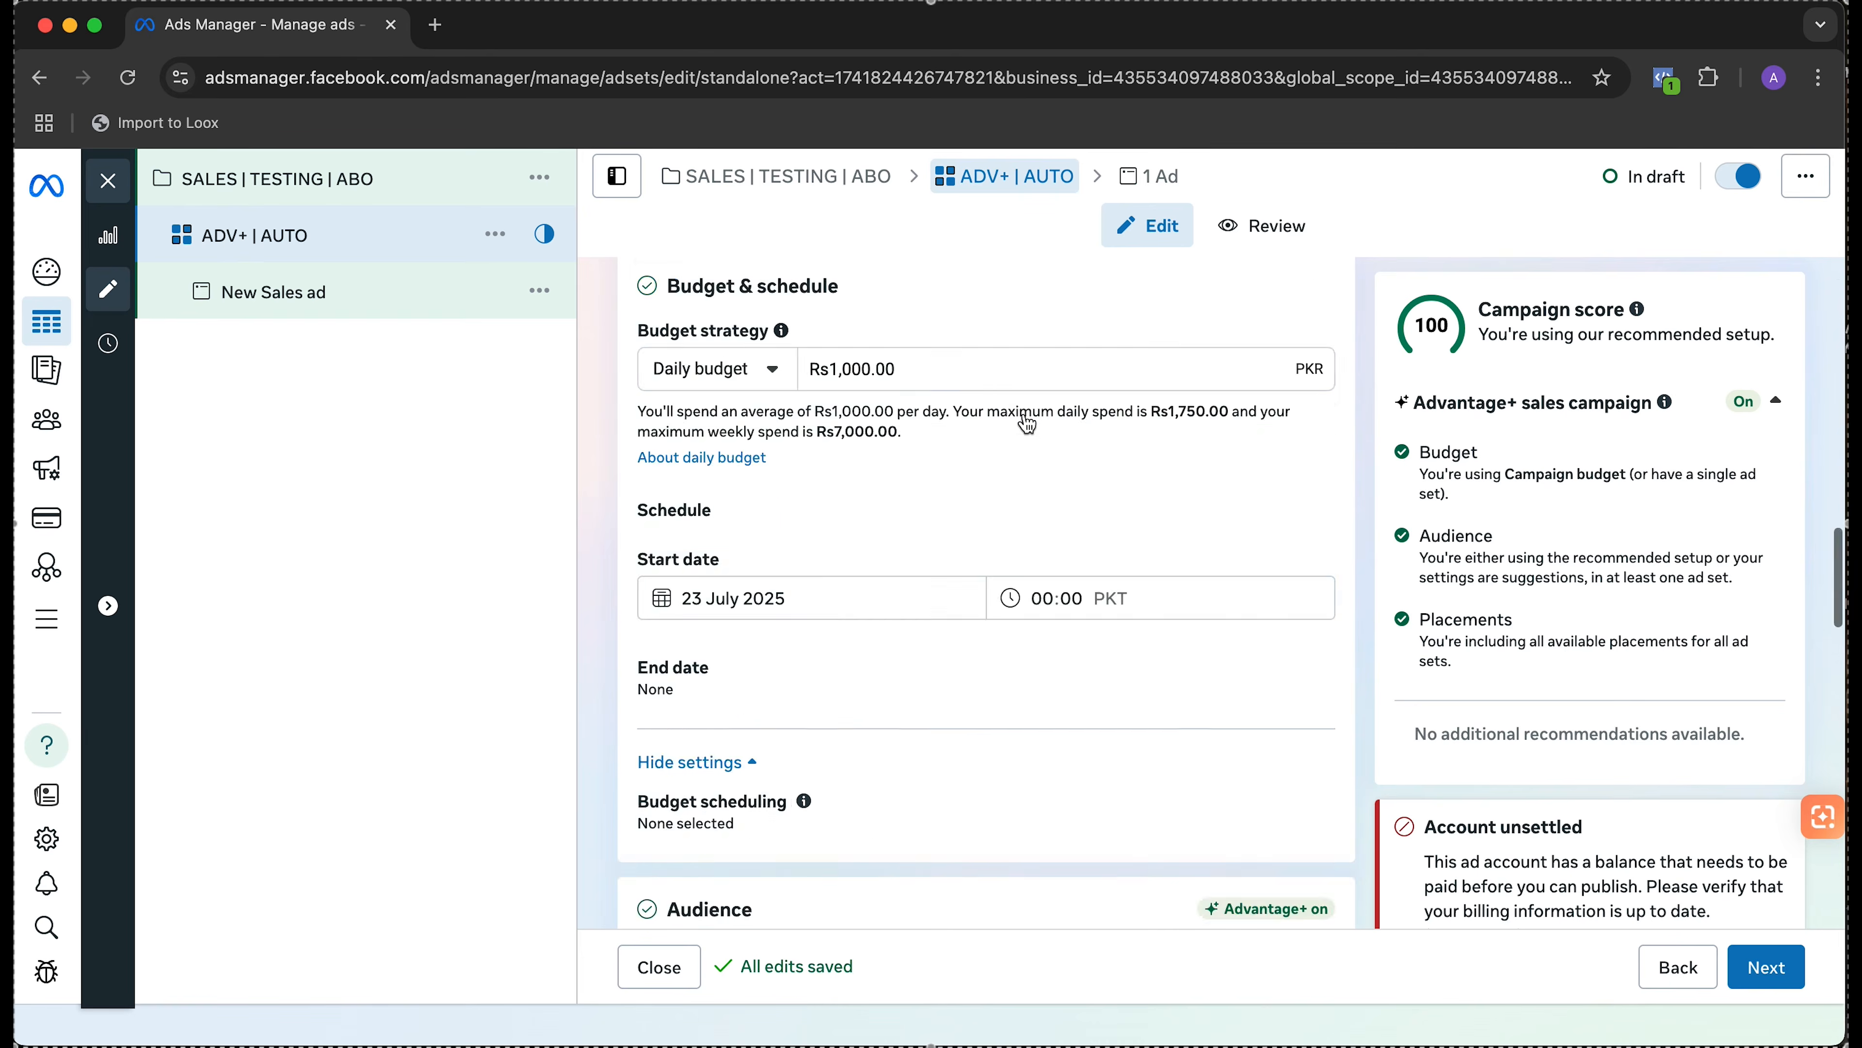
{"action": "left_click", "coordinate": [1760, 969]}
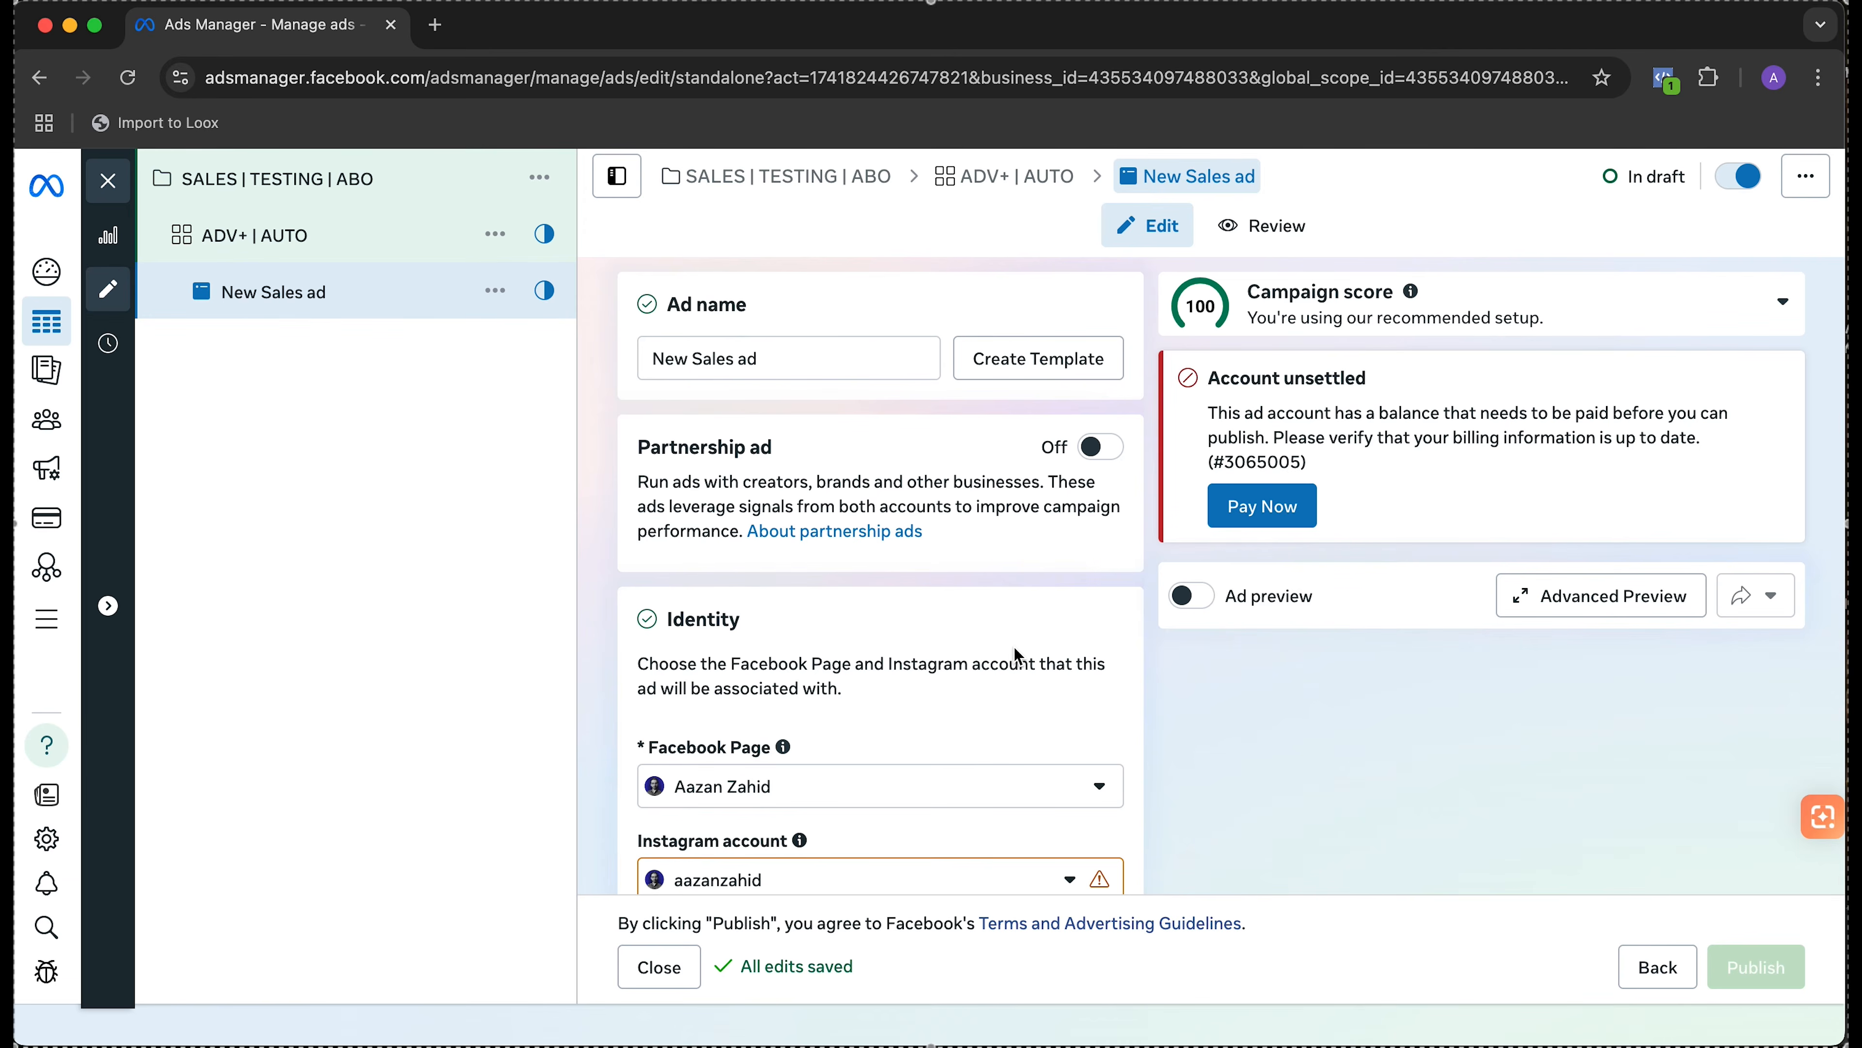
- Rename the ad as "INFLUENCER NAME VIDEO"
{"action": "double_click", "coordinate": [772, 361]}
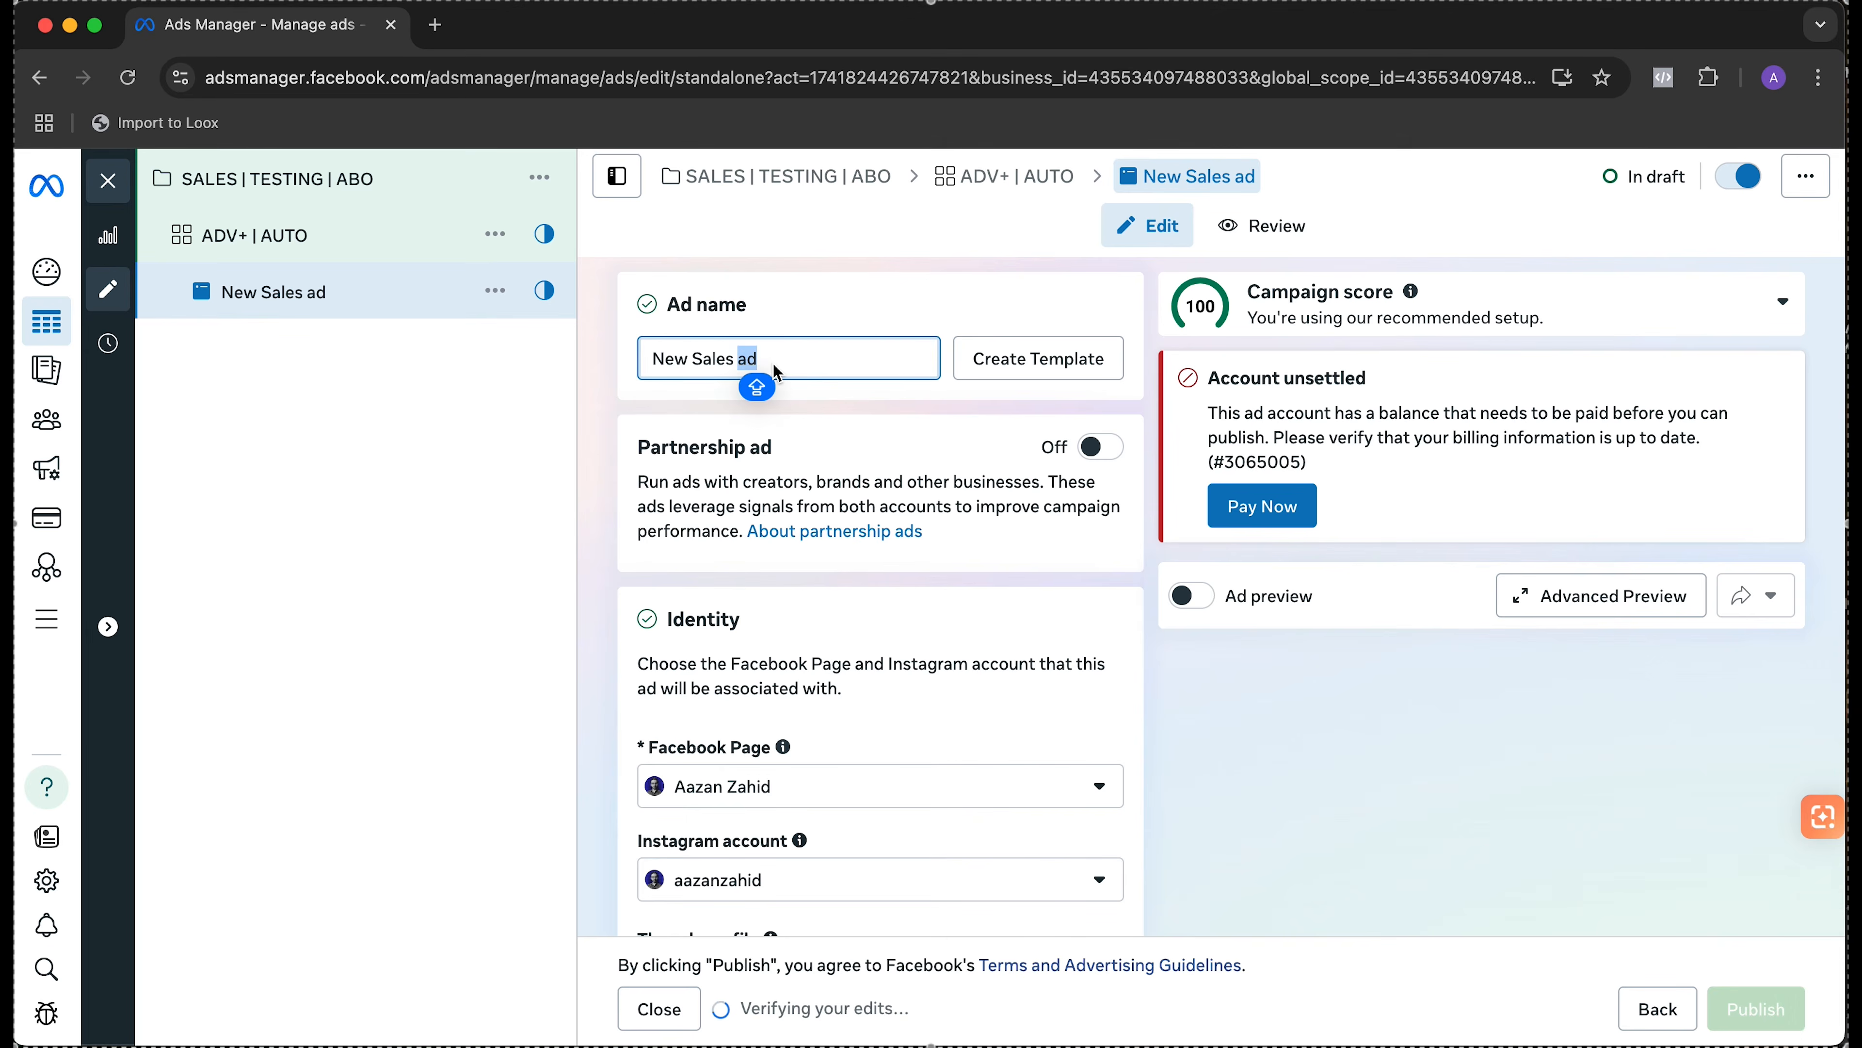
{"action": "key", "text": "BackSpace"}
{"action": "key", "text": "BackSpace"}
{"action": "key", "text": "BackSpace"}
{"action": "key", "text": "BackSpace"}
{"action": "key", "text": "BackSpace"}
{"action": "key", "text": "BackSpace"}
{"action": "key", "text": "BackSpace"}
{"action": "key", "text": "BackSpace"}
{"action": "key", "text": "BackSpace"}
{"action": "key", "text": "BackSpace"}
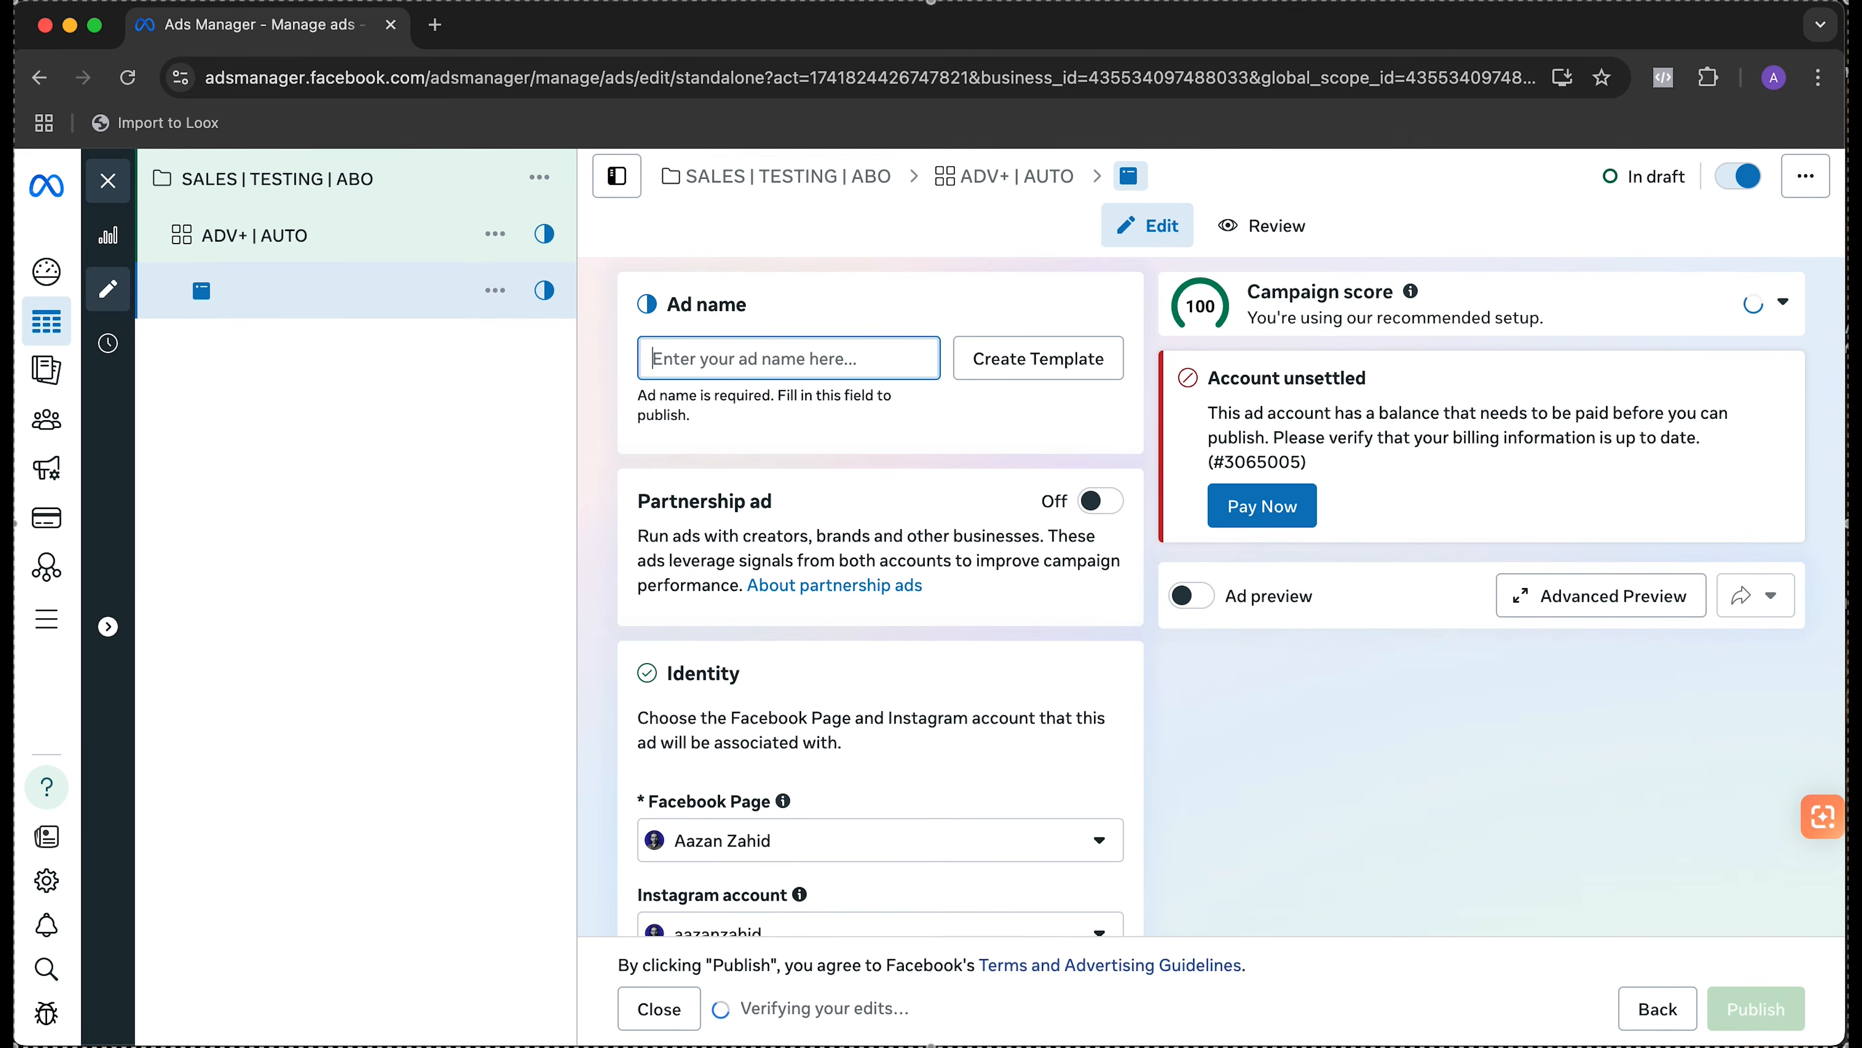
{"action": "key", "text": "Caps_Lock"}
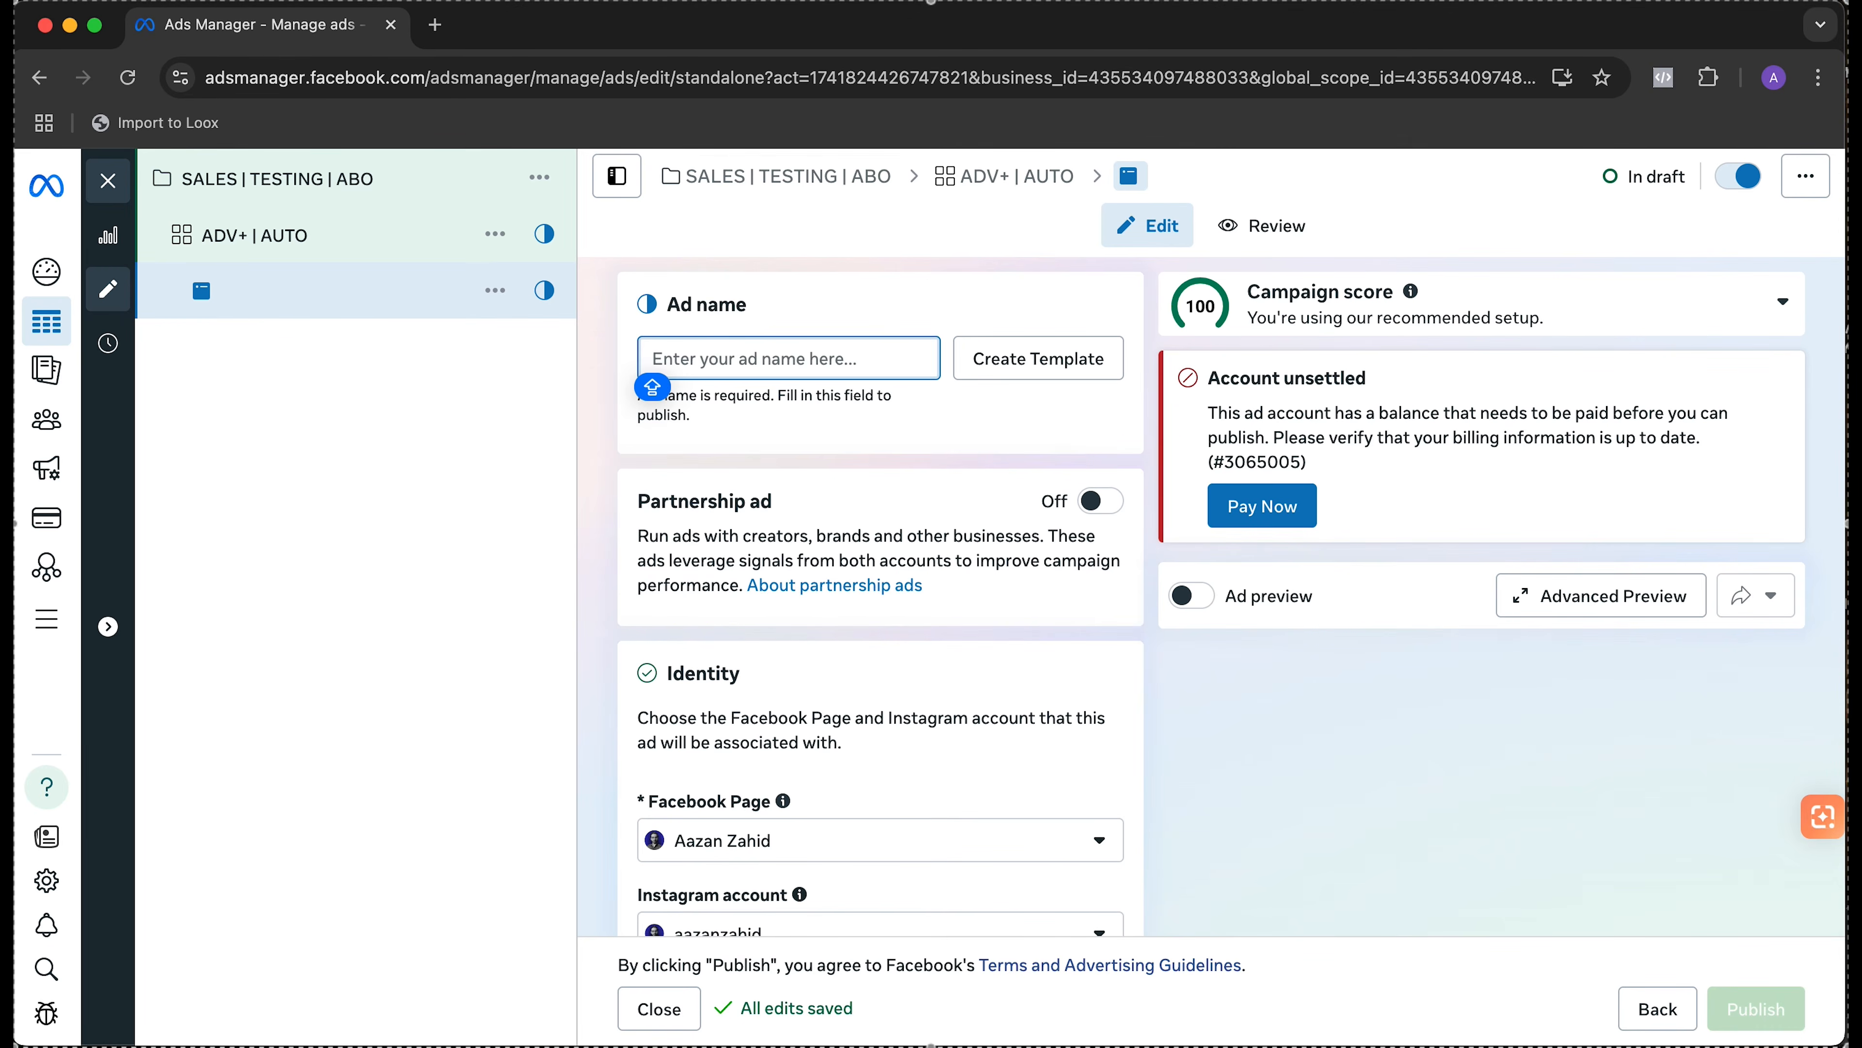
{"action": "type", "text": "INFLUENCE"}
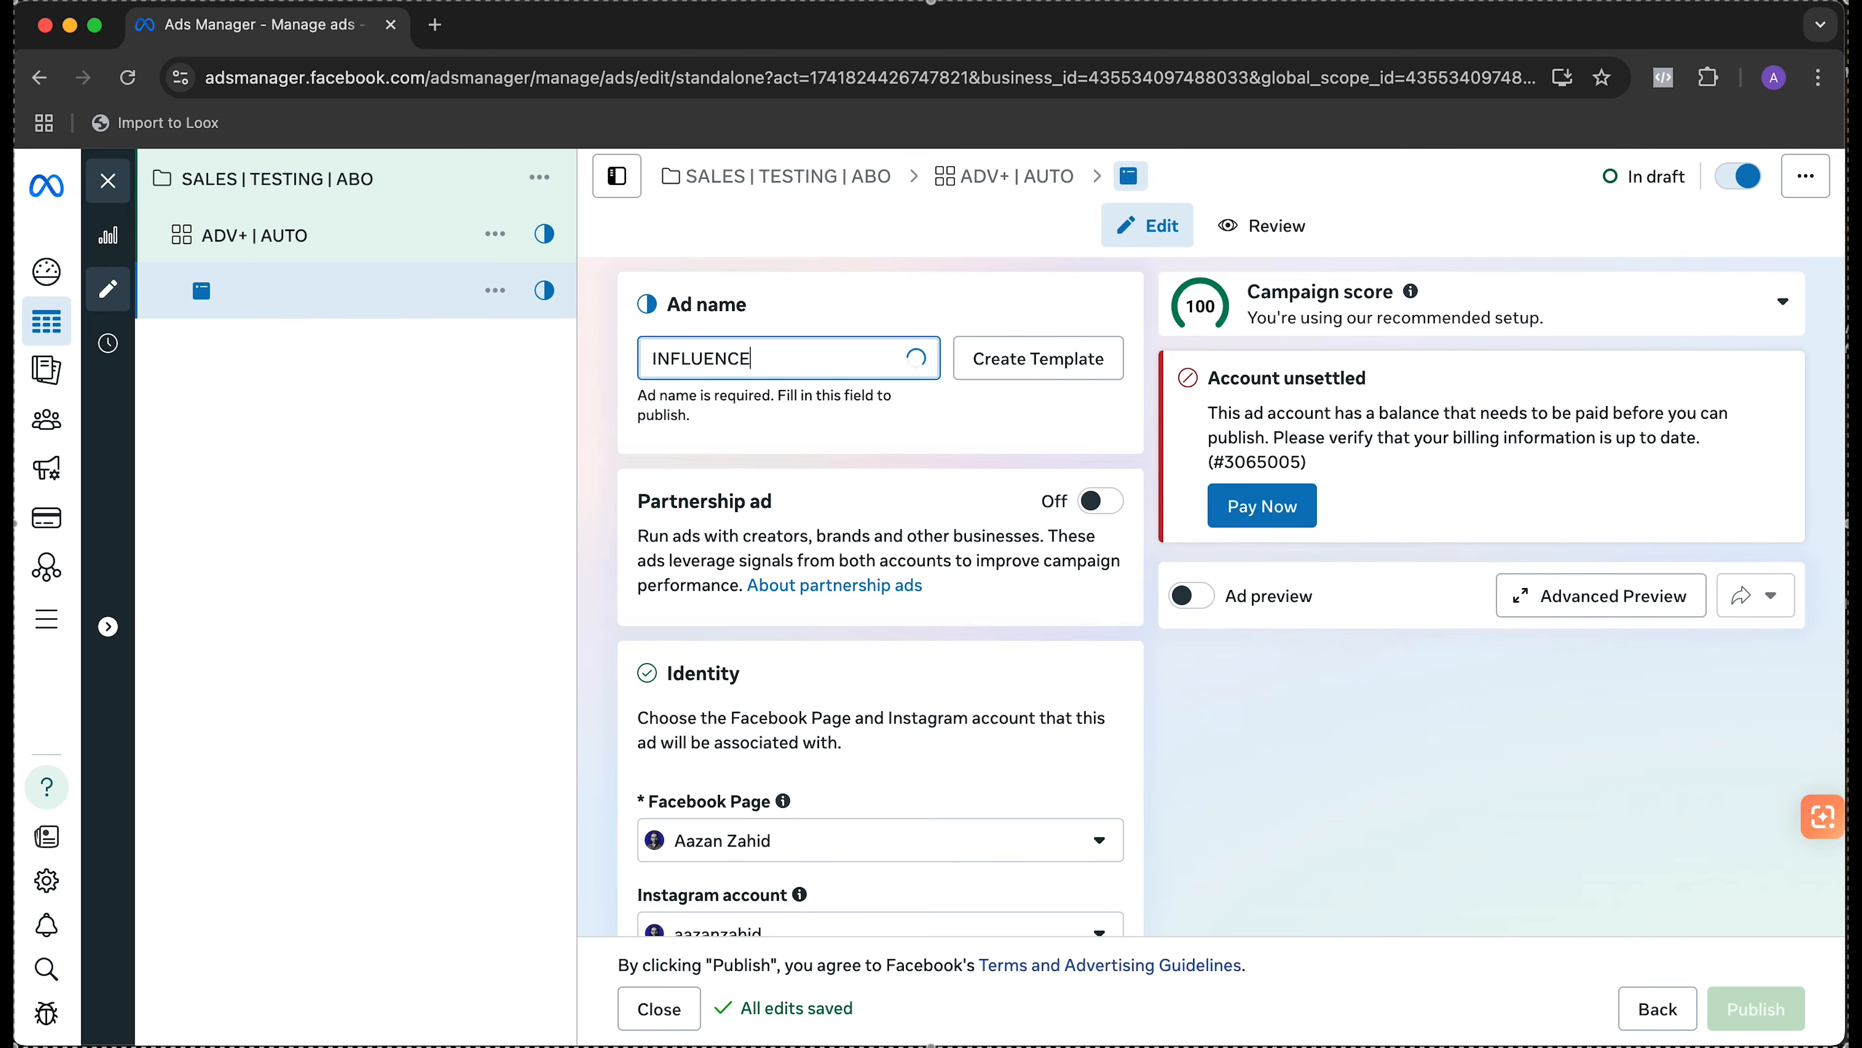
{"action": "type", "text": "R NAME VIDEO"}
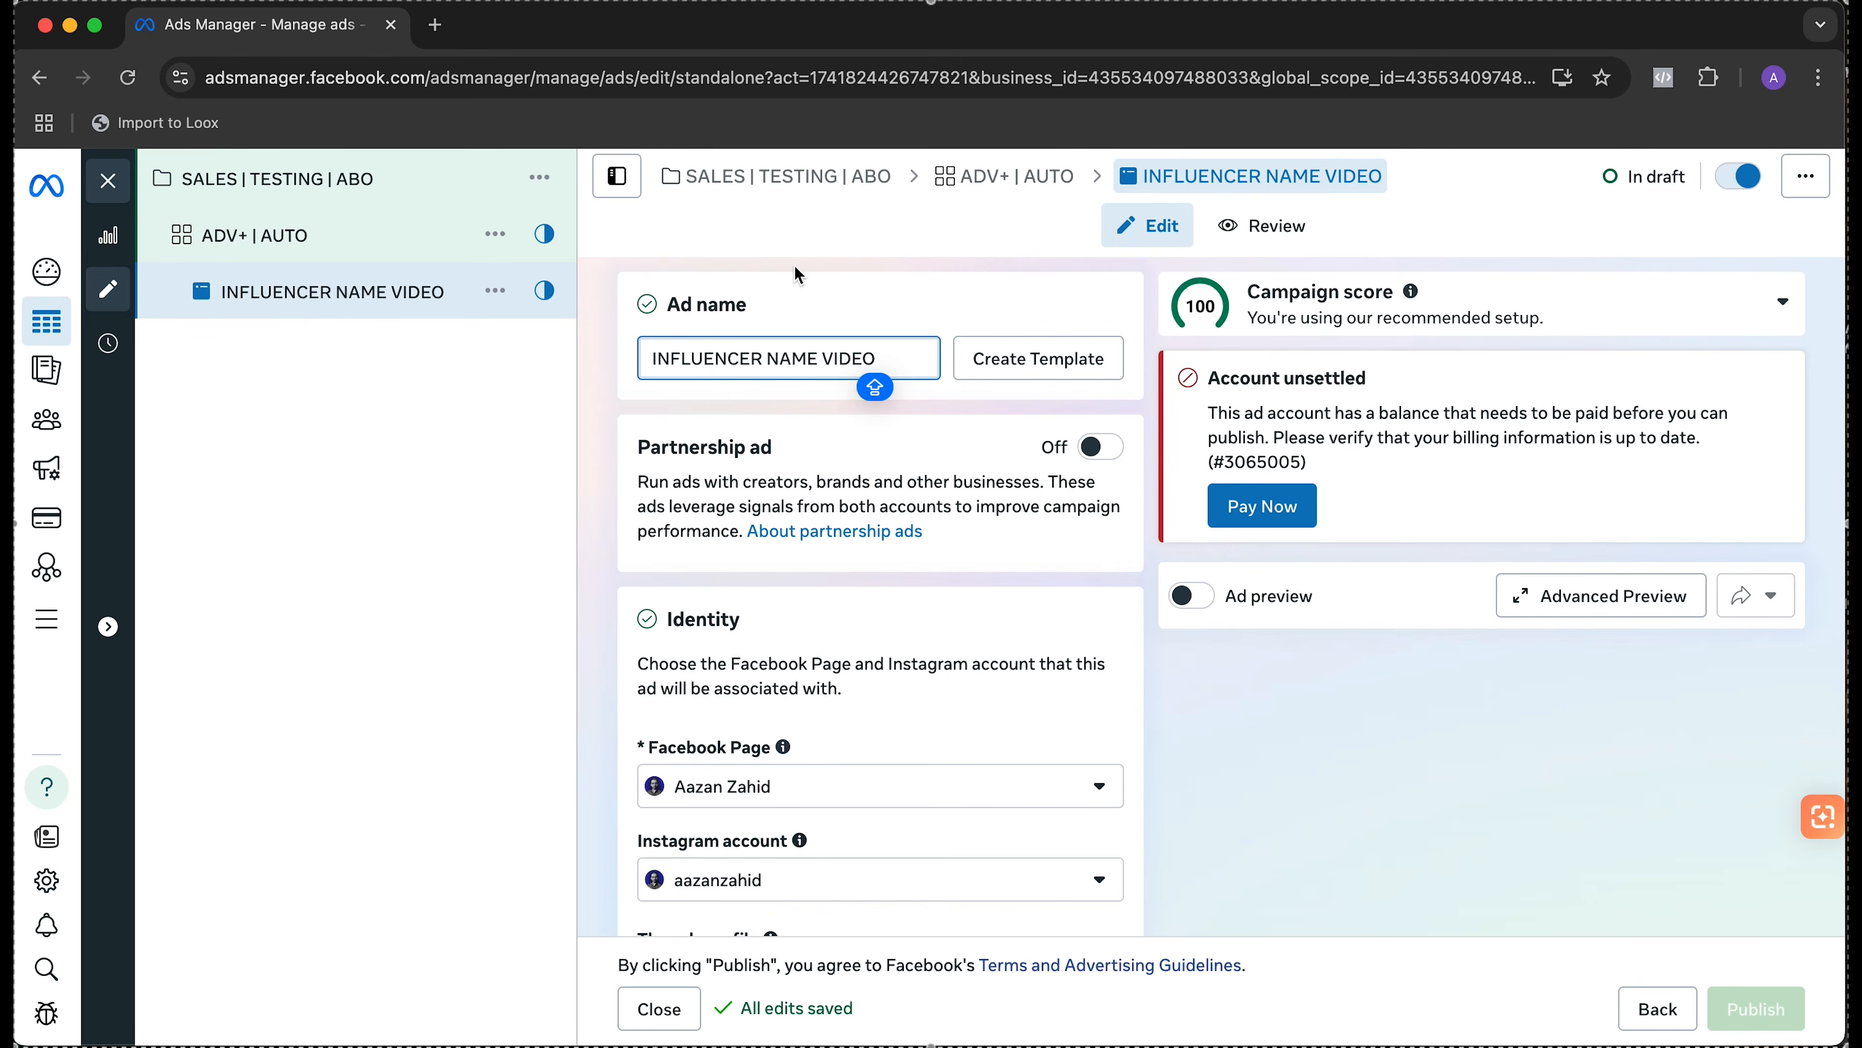
{"action": "left_click", "coordinate": [855, 288]}
{"action": "left_click_drag", "start_coordinate": [770, 446], "coordinate": [708, 447]}
{"action": "left_click", "coordinate": [800, 443]}
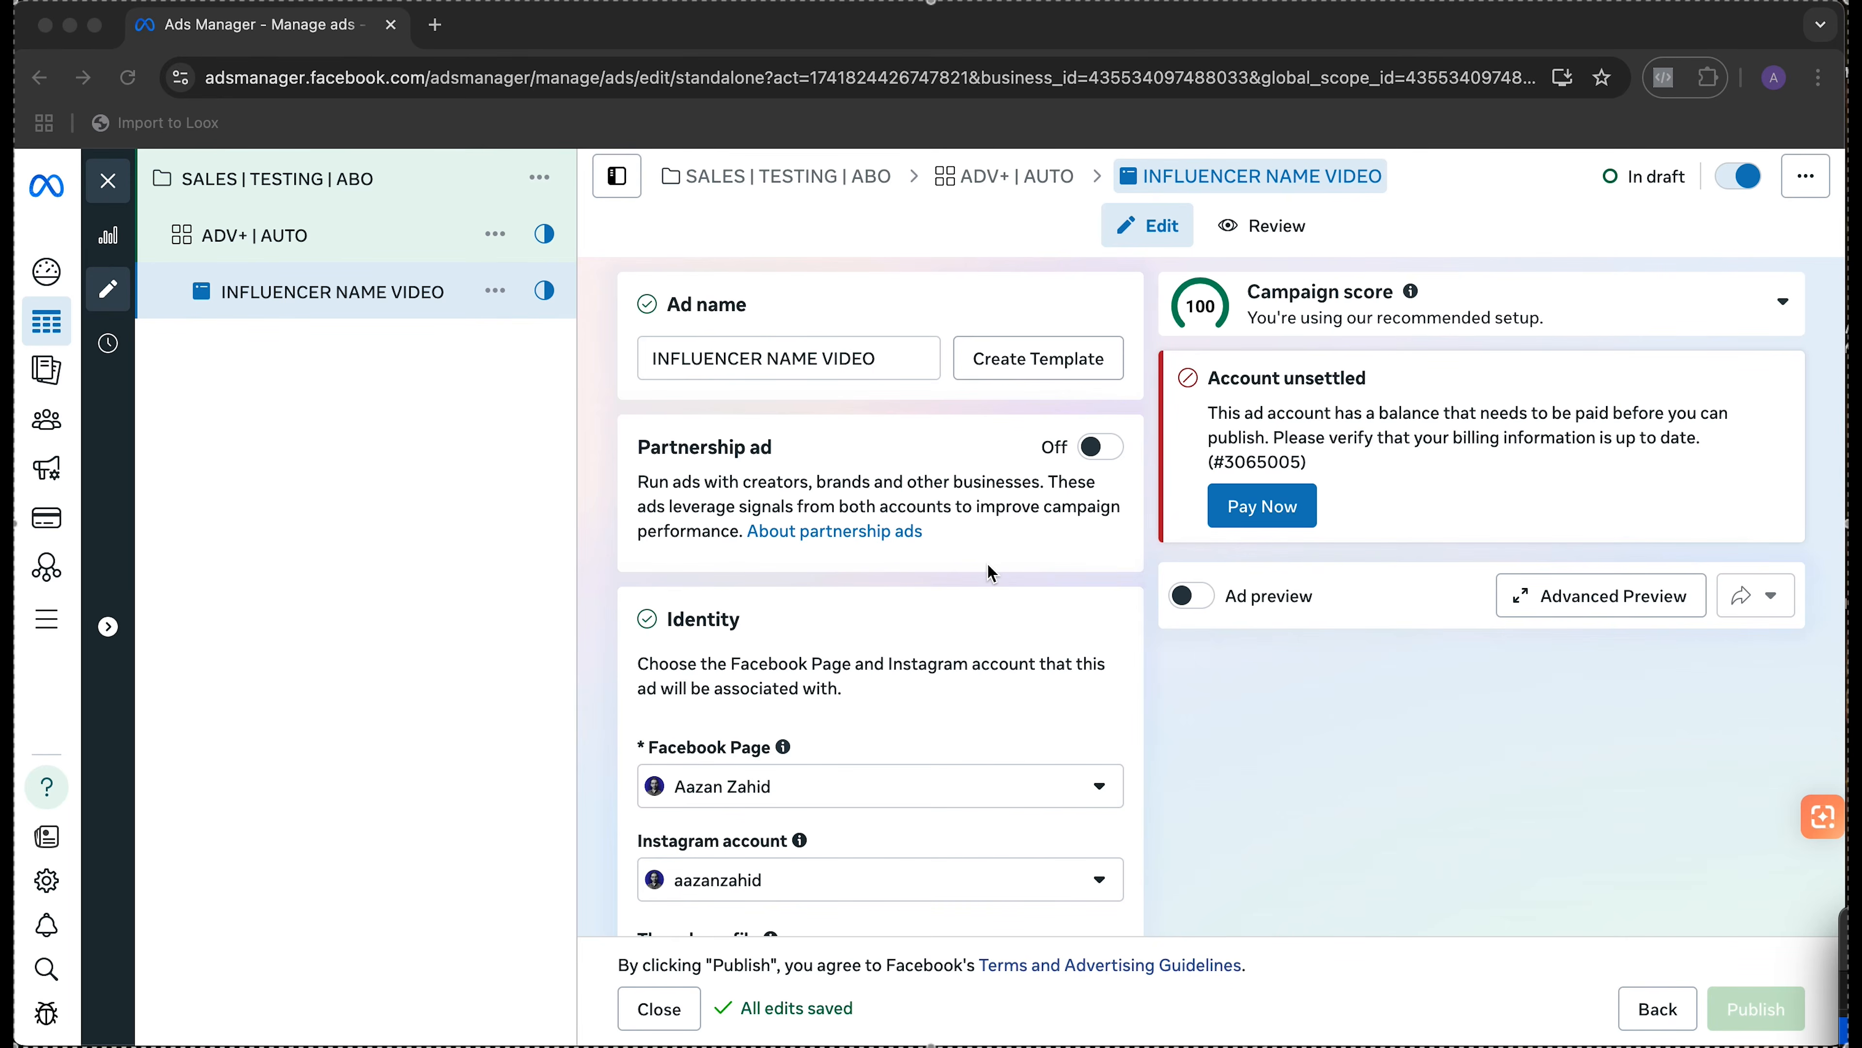
- Review the ad's identity and branding settings and check the available ad setup options without changing them
{"action": "scroll", "coordinate": [989, 572], "scroll_direction": "down", "scroll_amount": 2}
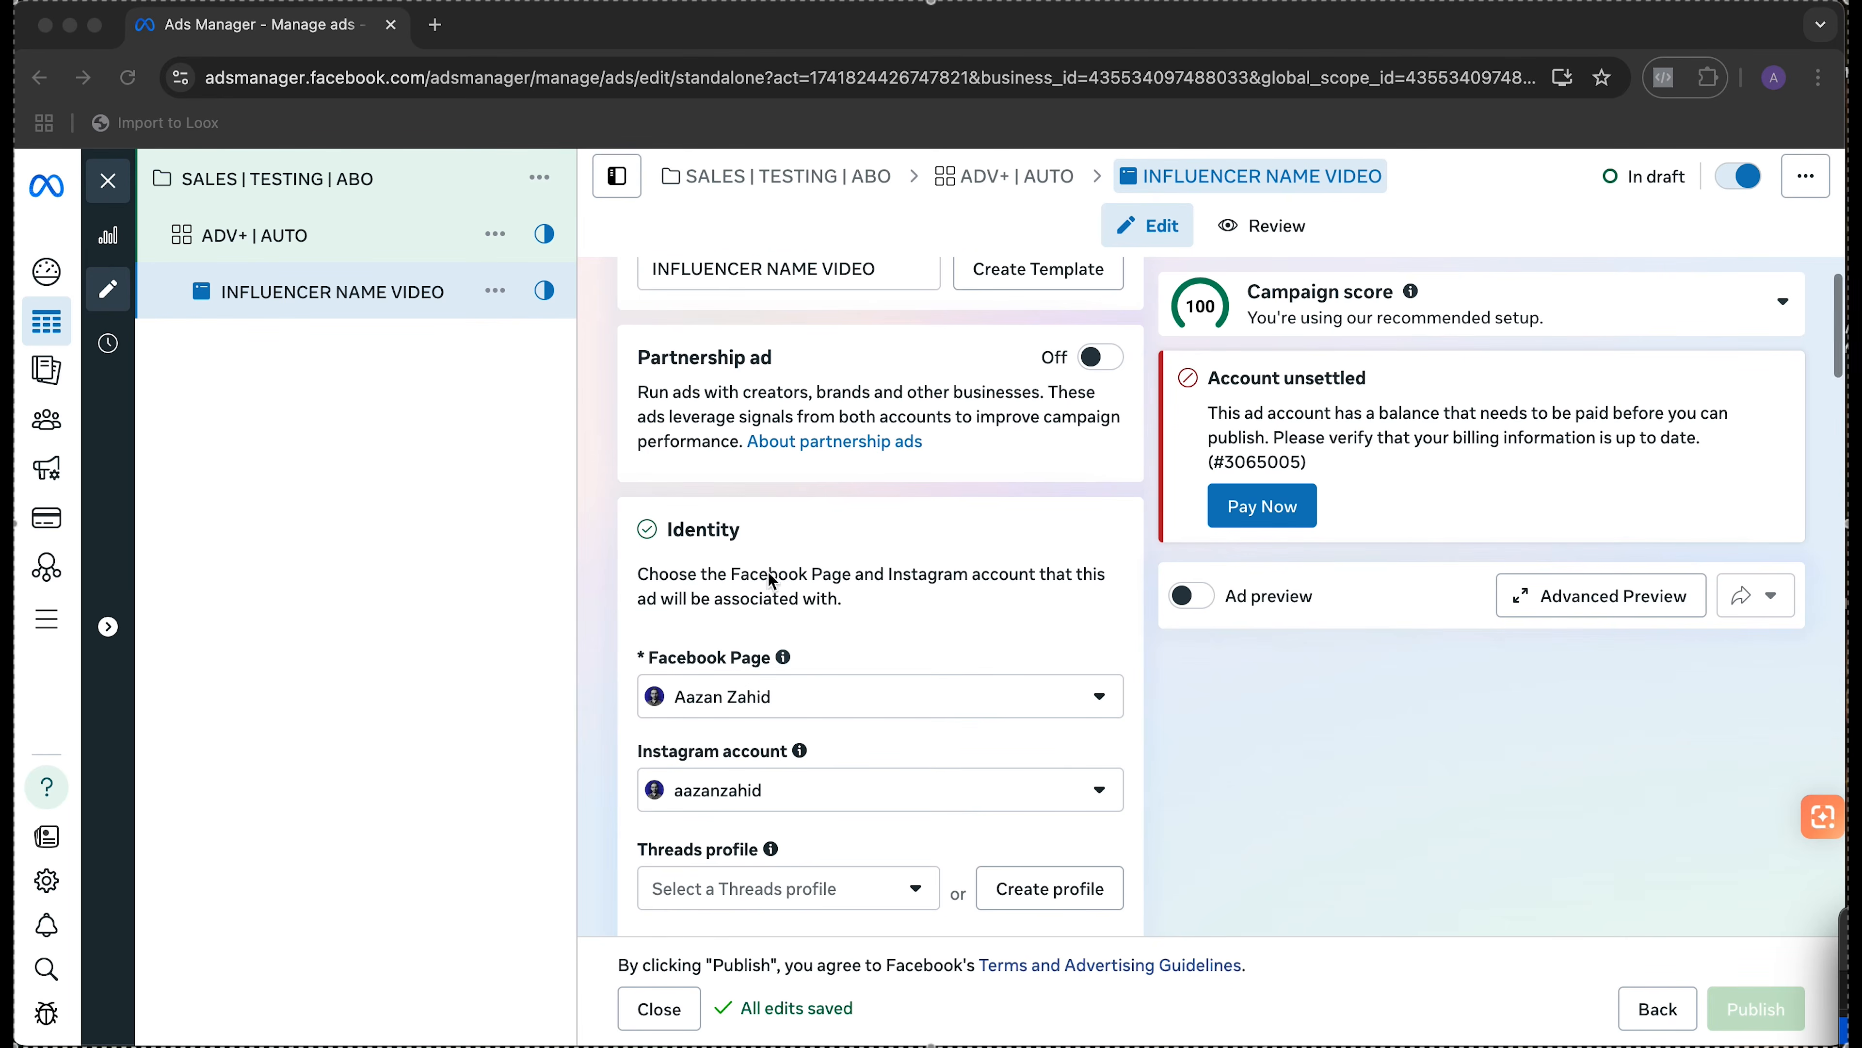
{"action": "scroll", "coordinate": [741, 686], "scroll_direction": "down", "scroll_amount": 1}
{"action": "scroll", "coordinate": [736, 677], "scroll_direction": "down", "scroll_amount": 1}
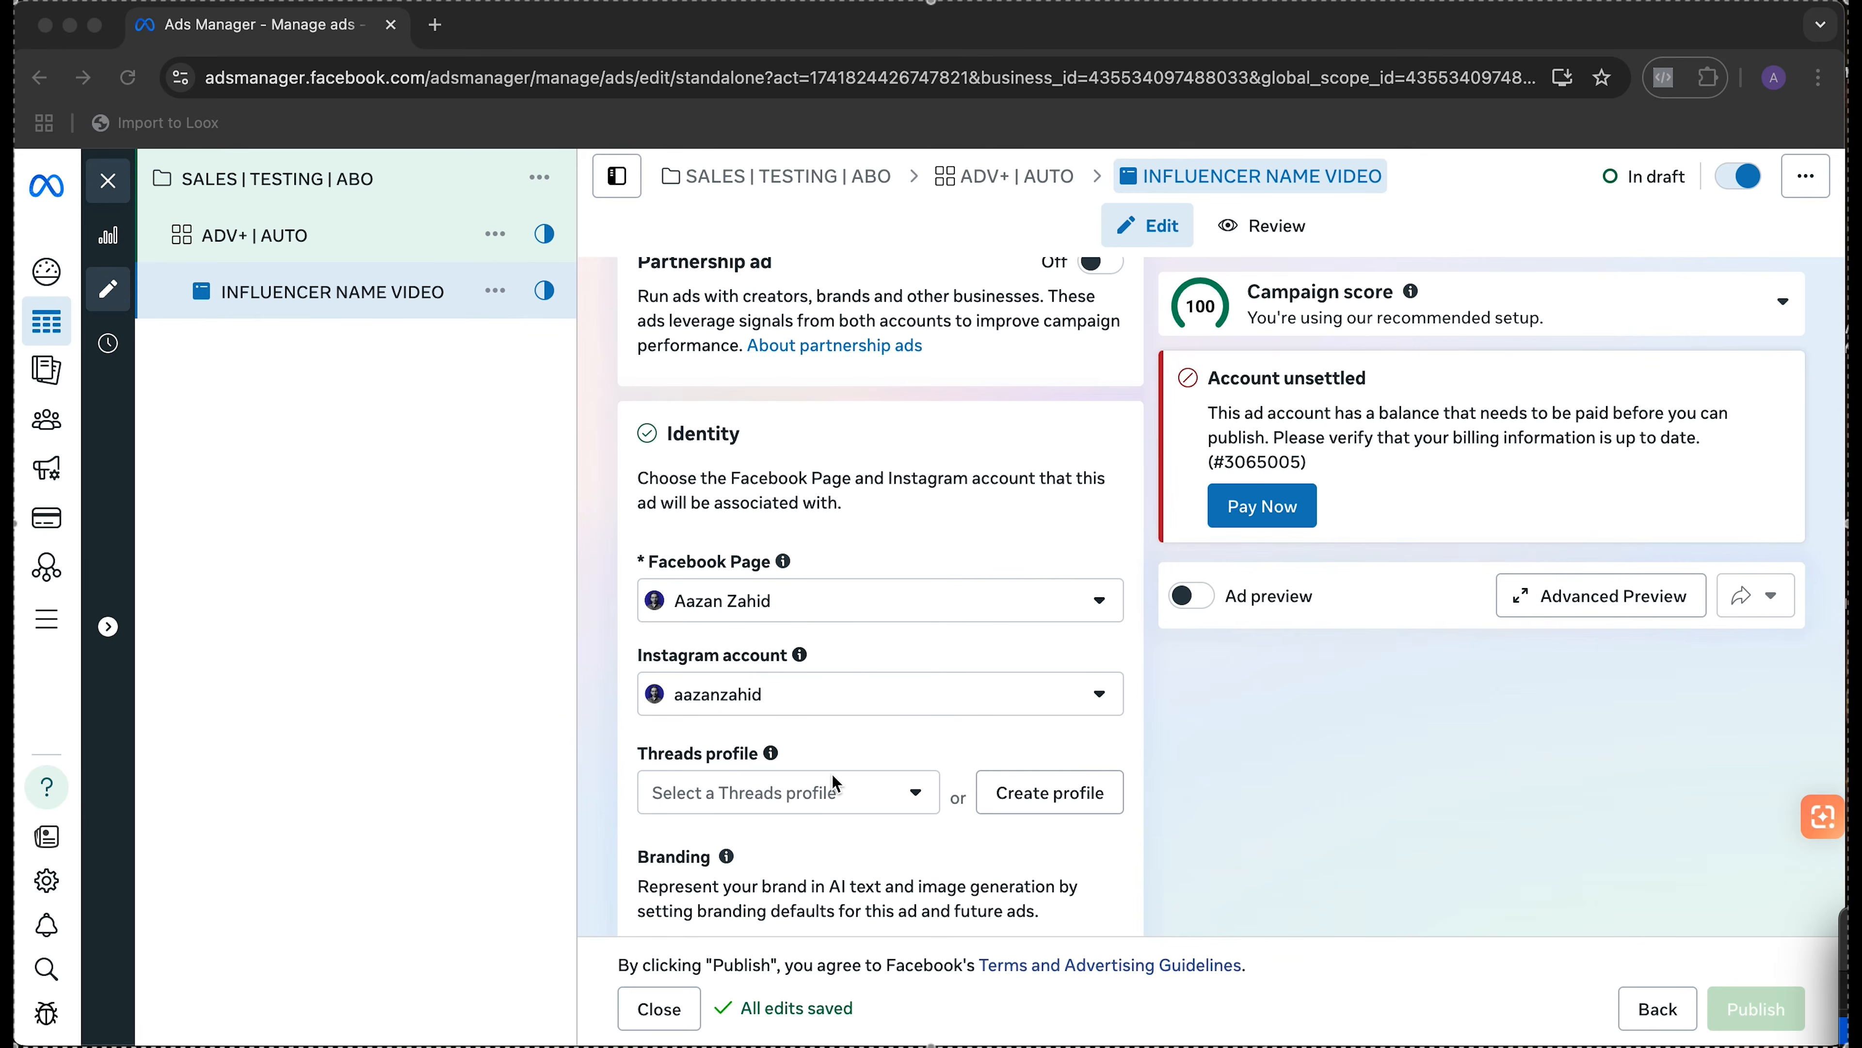
{"action": "scroll", "coordinate": [832, 775], "scroll_direction": "down", "scroll_amount": 2}
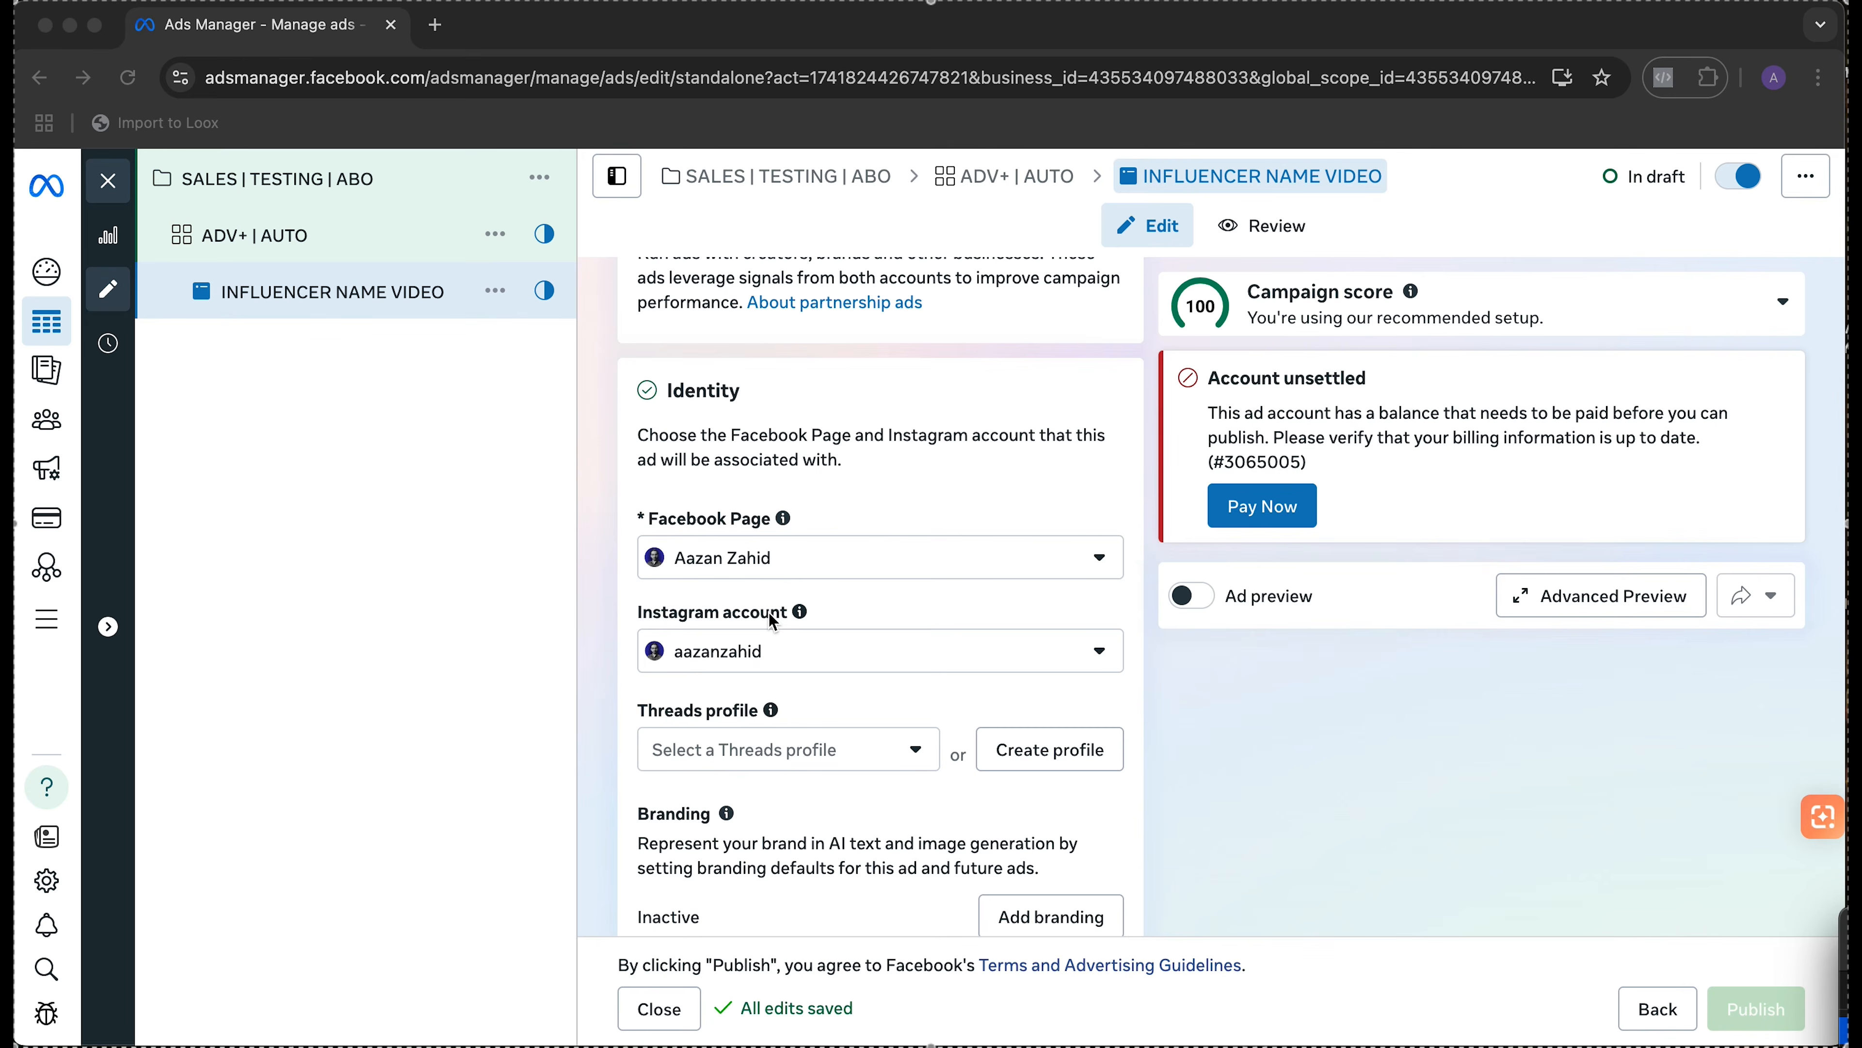
{"action": "scroll", "coordinate": [772, 619], "scroll_direction": "down", "scroll_amount": 5}
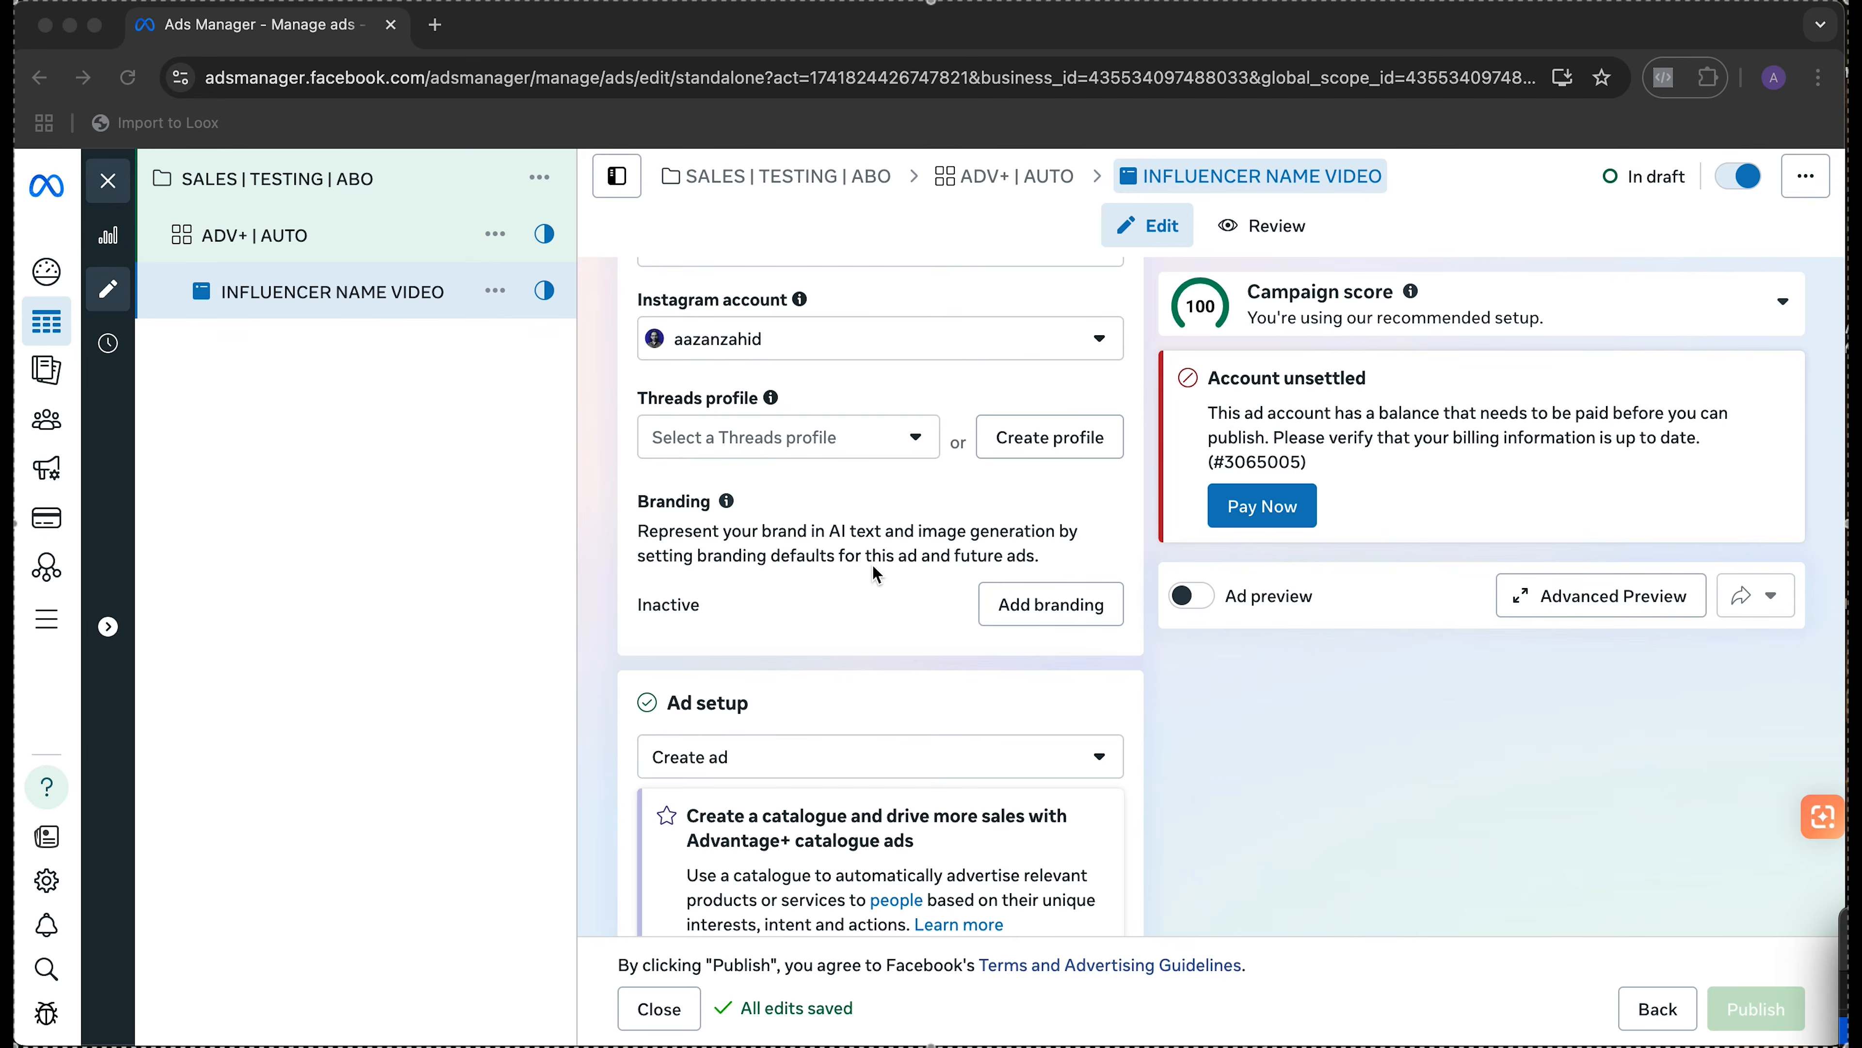
{"action": "scroll", "coordinate": [876, 575], "scroll_direction": "down", "scroll_amount": 3}
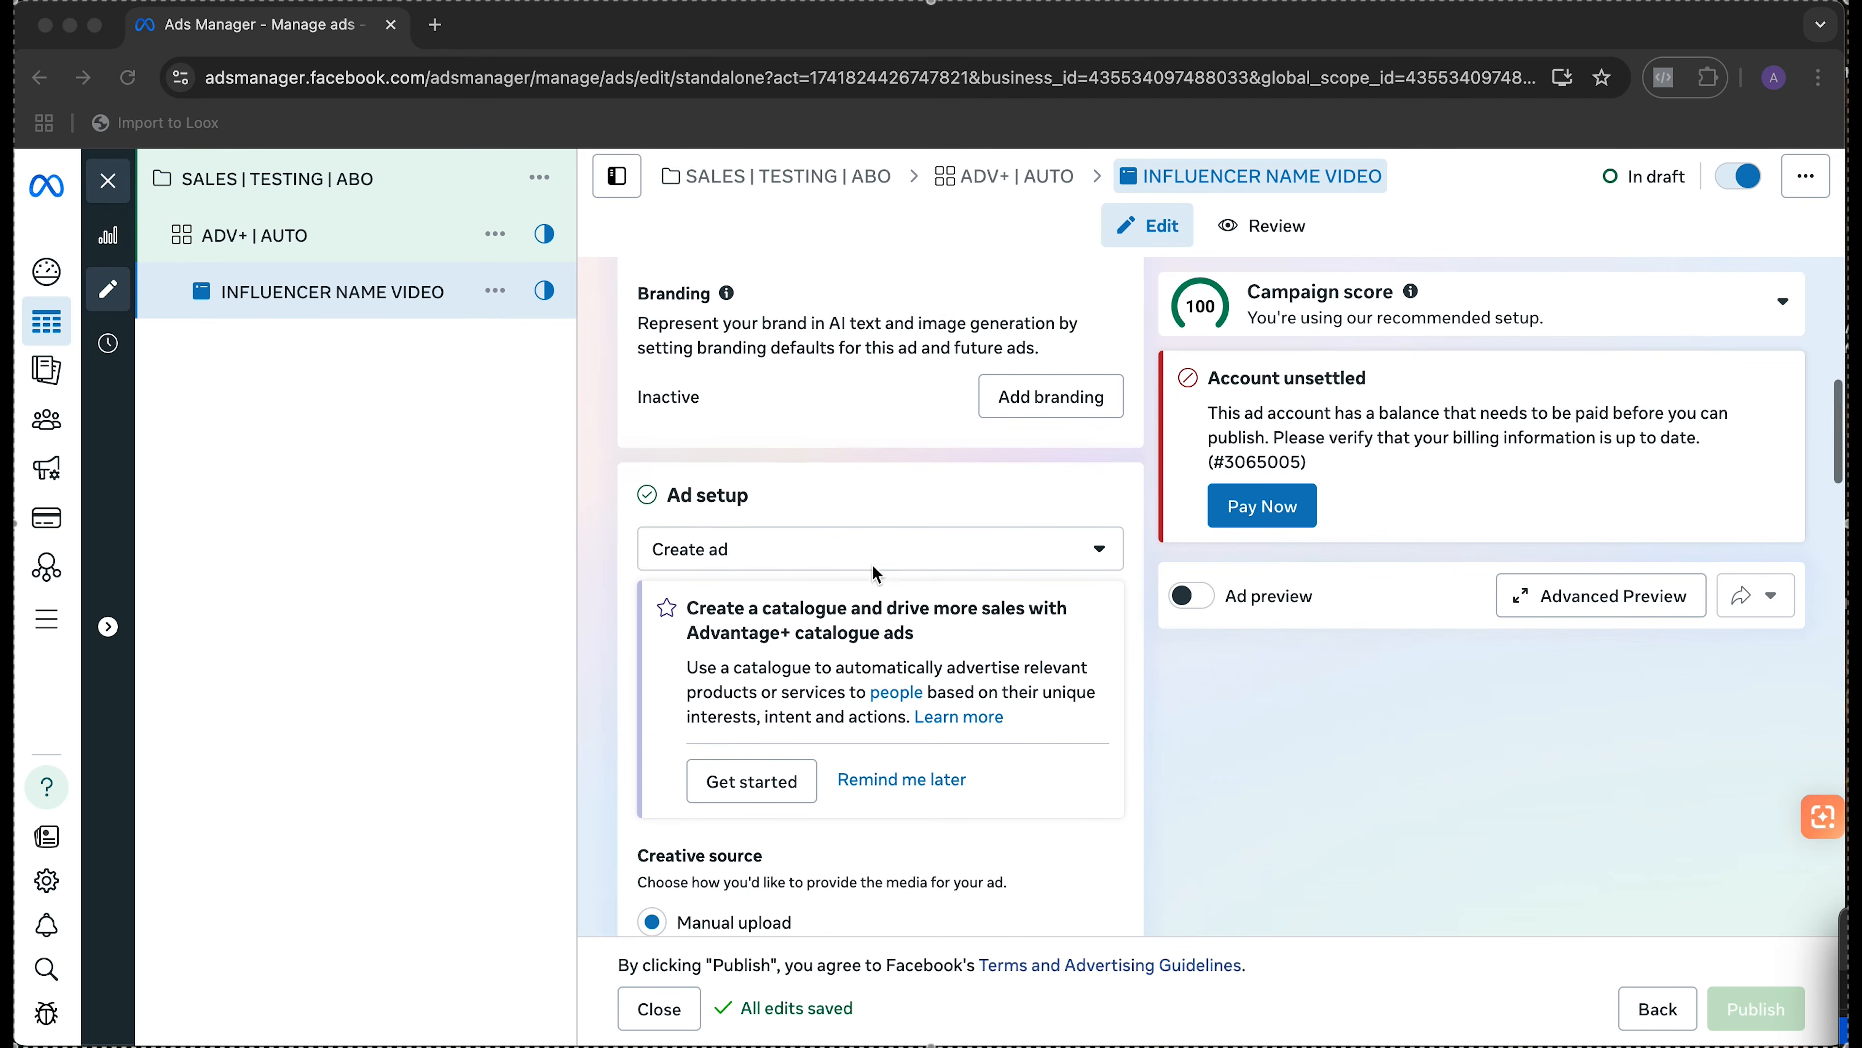
{"action": "left_click", "coordinate": [730, 535]}
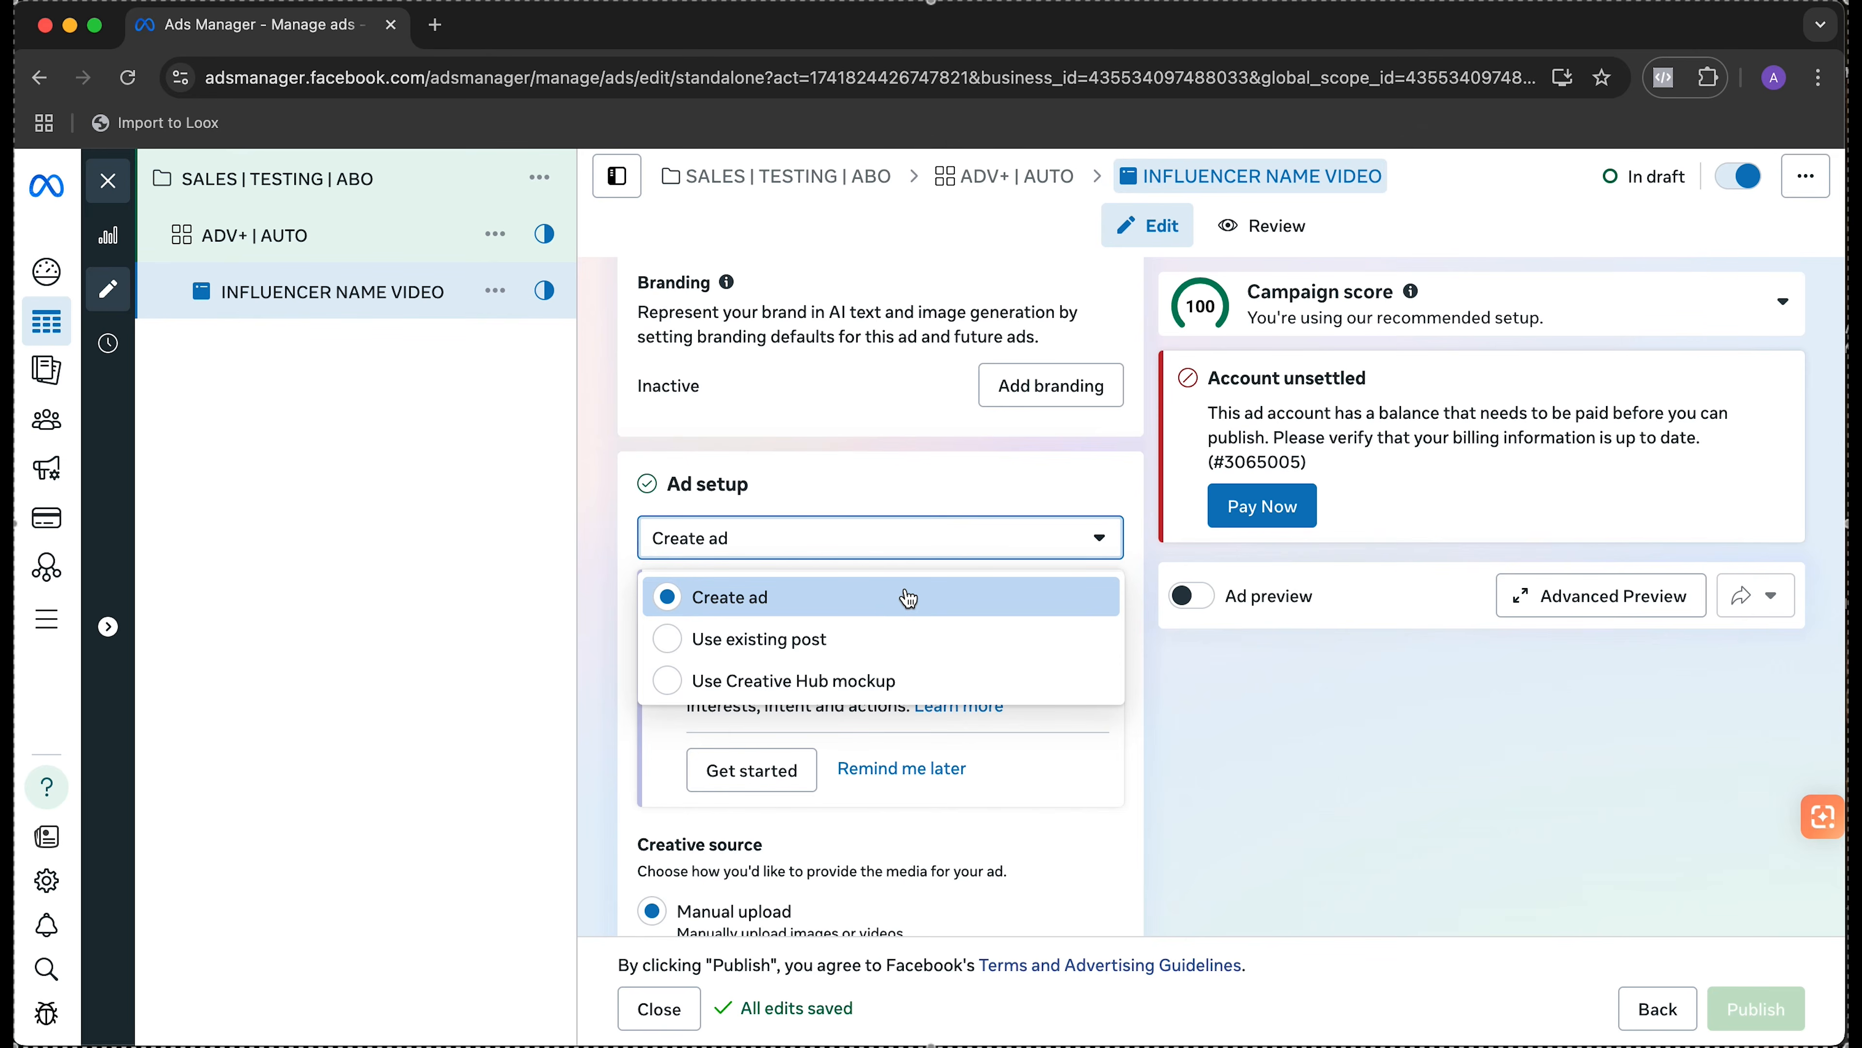
{"action": "left_click", "coordinate": [924, 477]}
- Set the ad format to Flexible and look over its media and text fields in the ad creative section
{"action": "scroll", "coordinate": [843, 506], "scroll_direction": "down", "scroll_amount": 2}
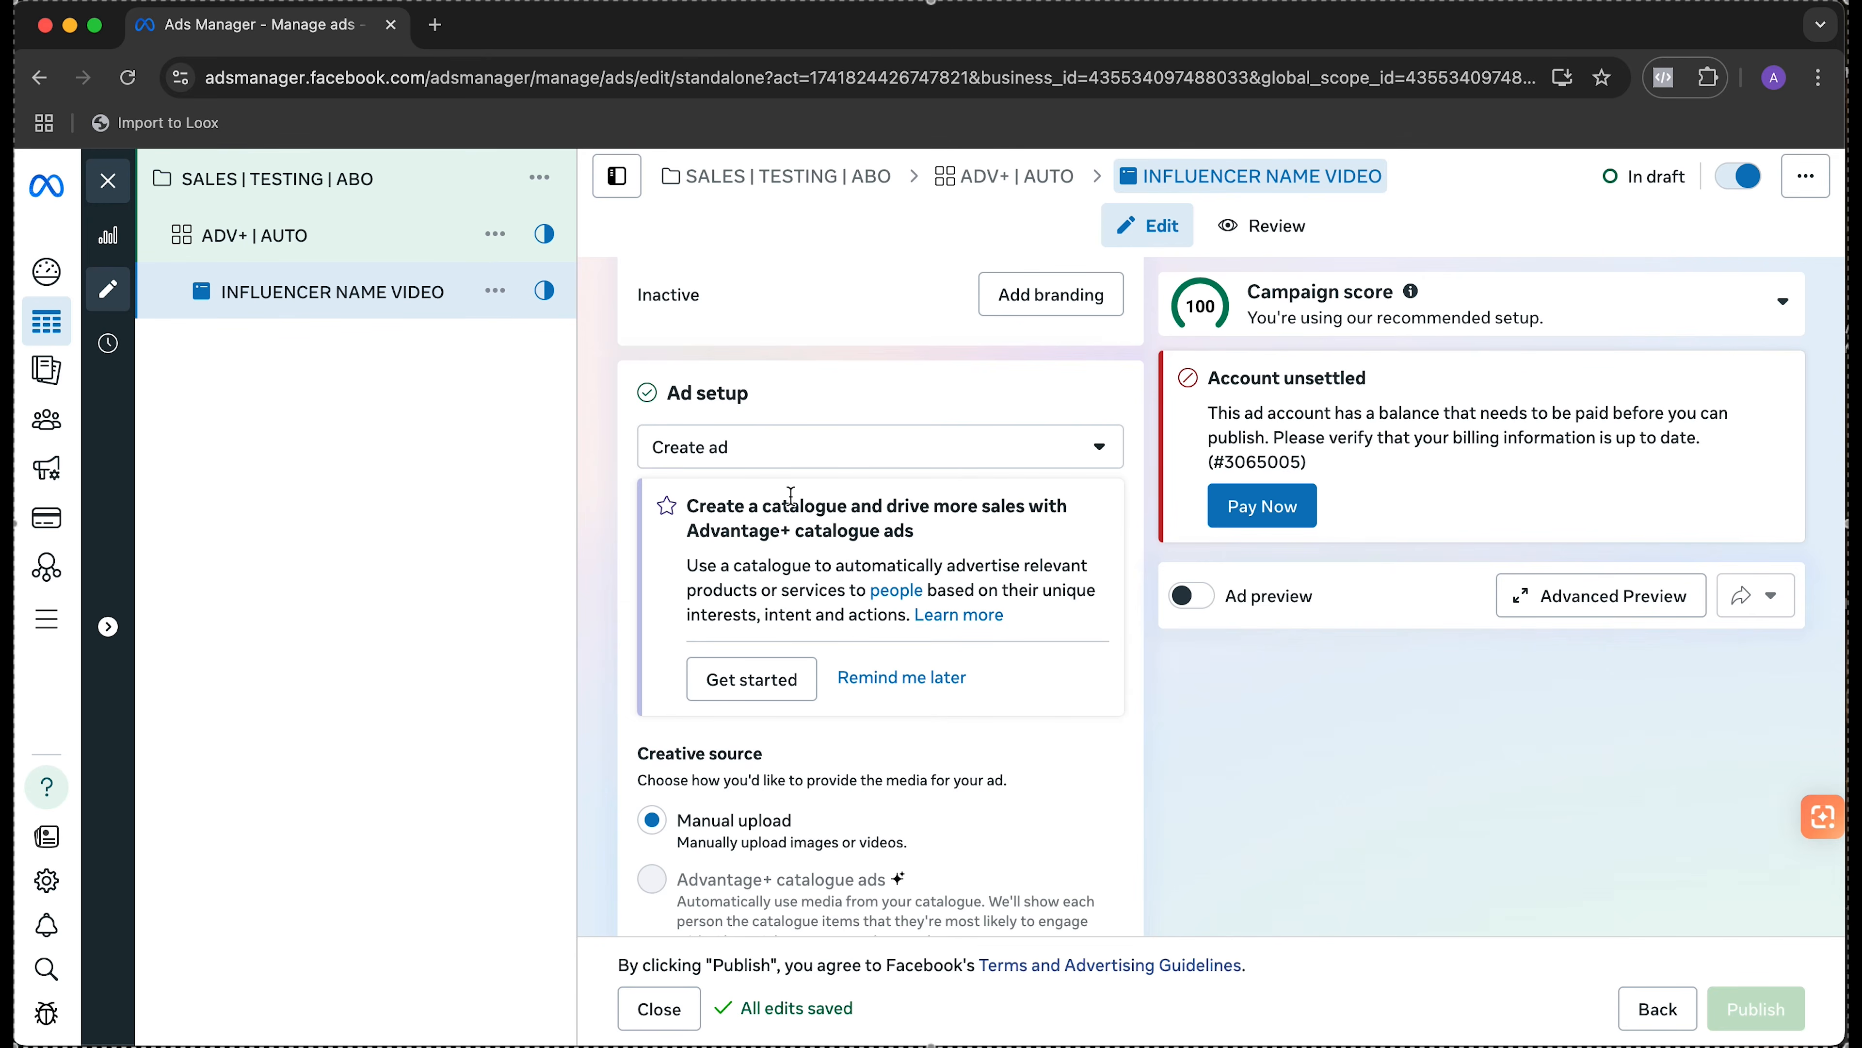
{"action": "scroll", "coordinate": [791, 495], "scroll_direction": "down", "scroll_amount": 5}
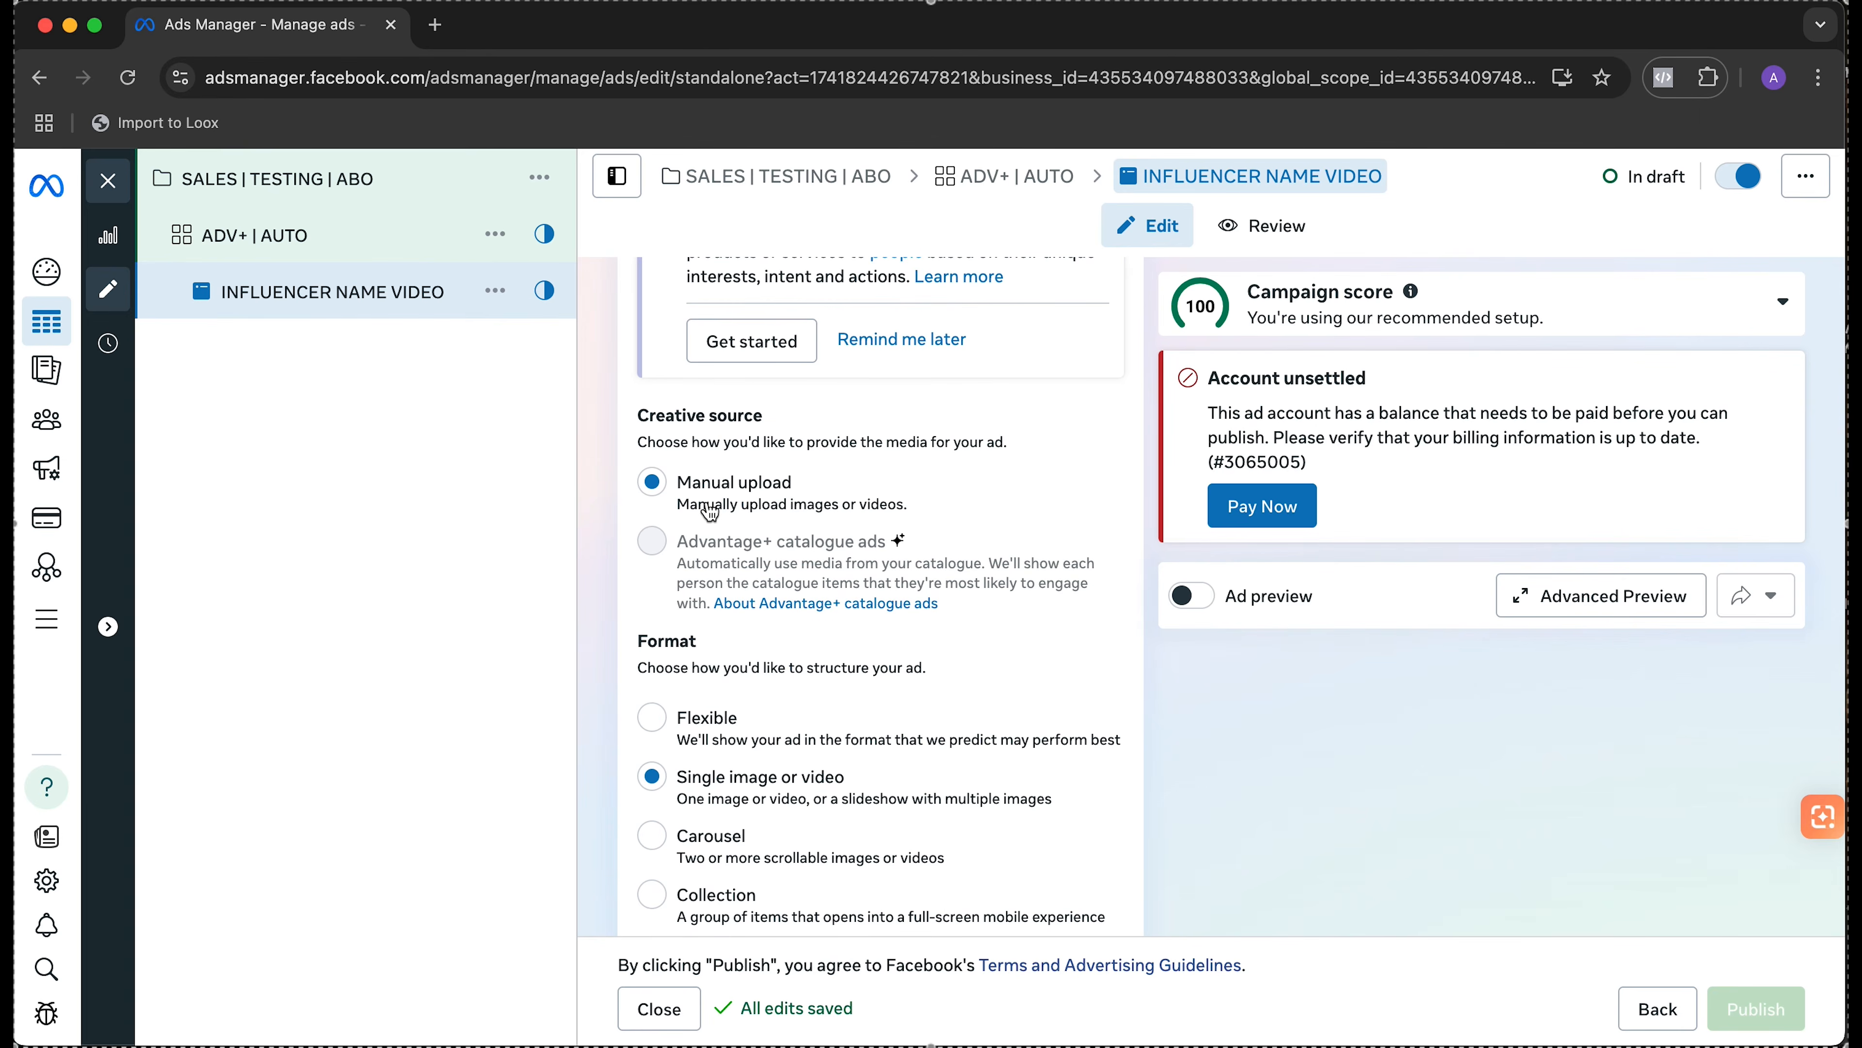
{"action": "scroll", "coordinate": [709, 513], "scroll_direction": "down", "scroll_amount": 2}
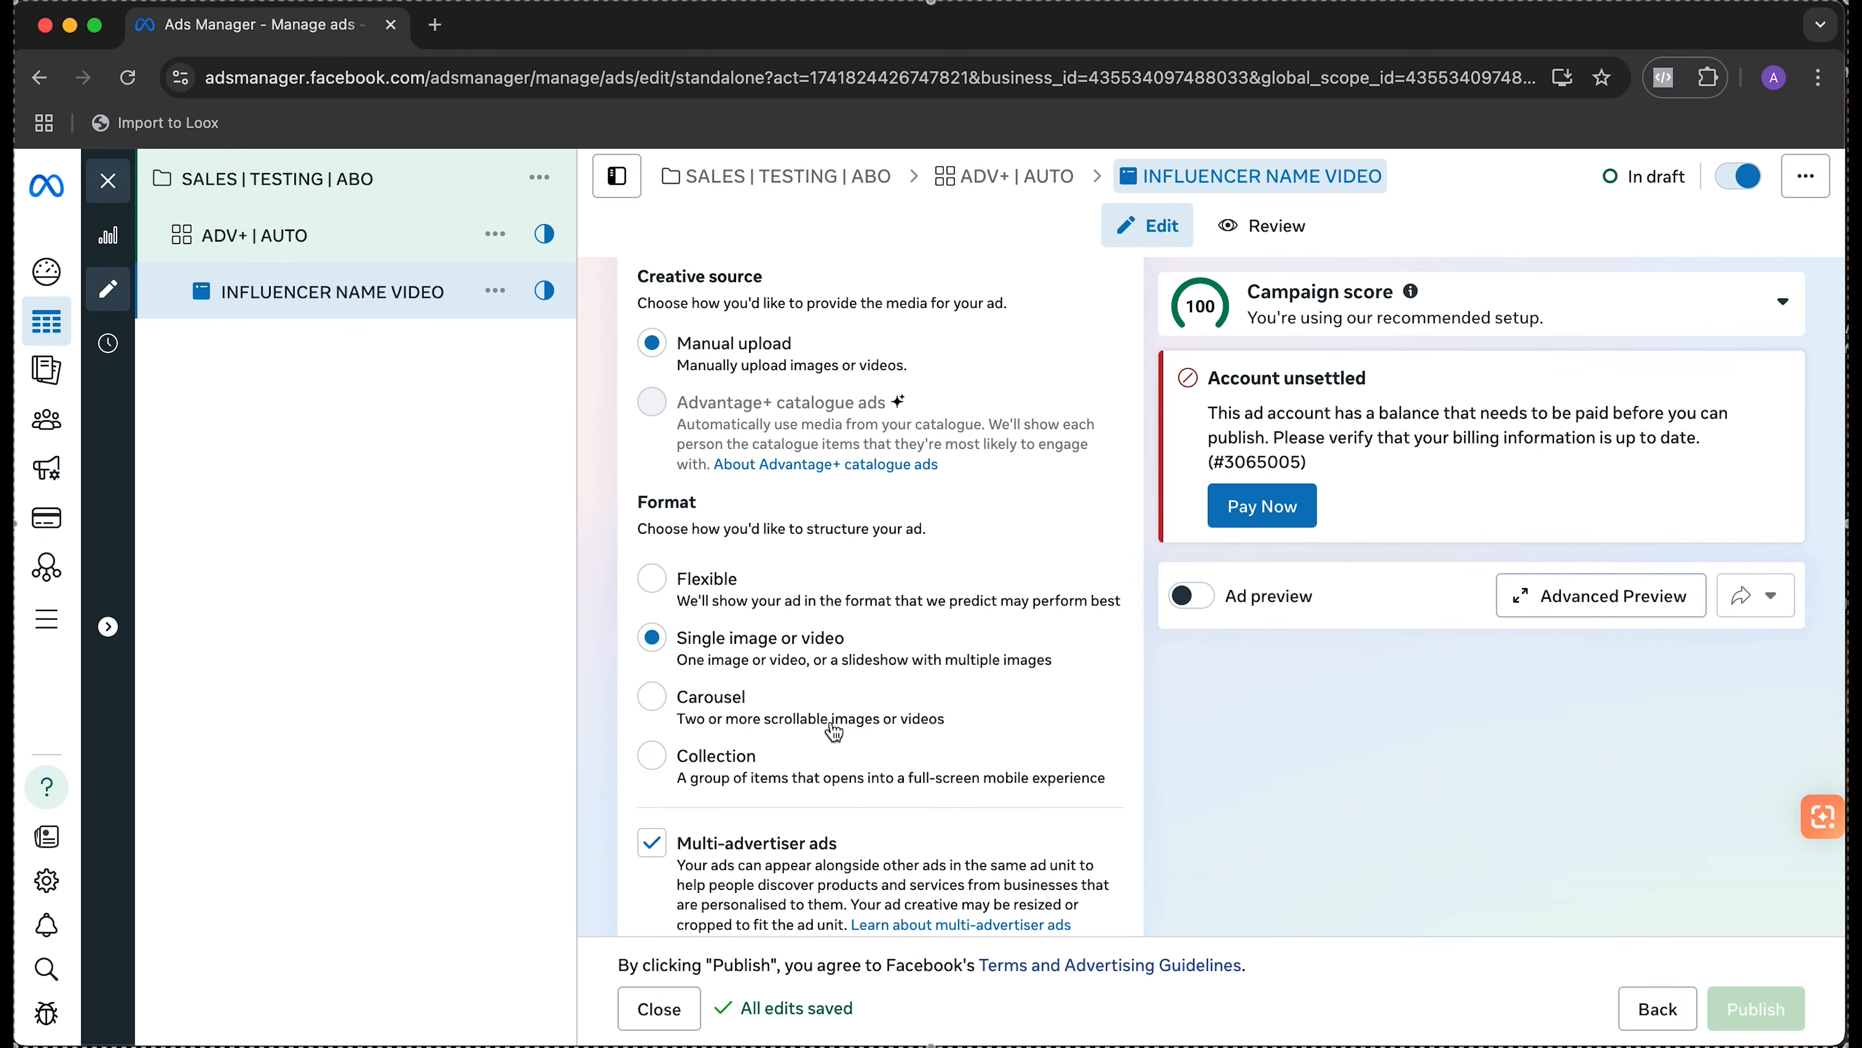
{"action": "mouse_move", "coordinate": [838, 474]}
{"action": "left_click", "coordinate": [653, 591]}
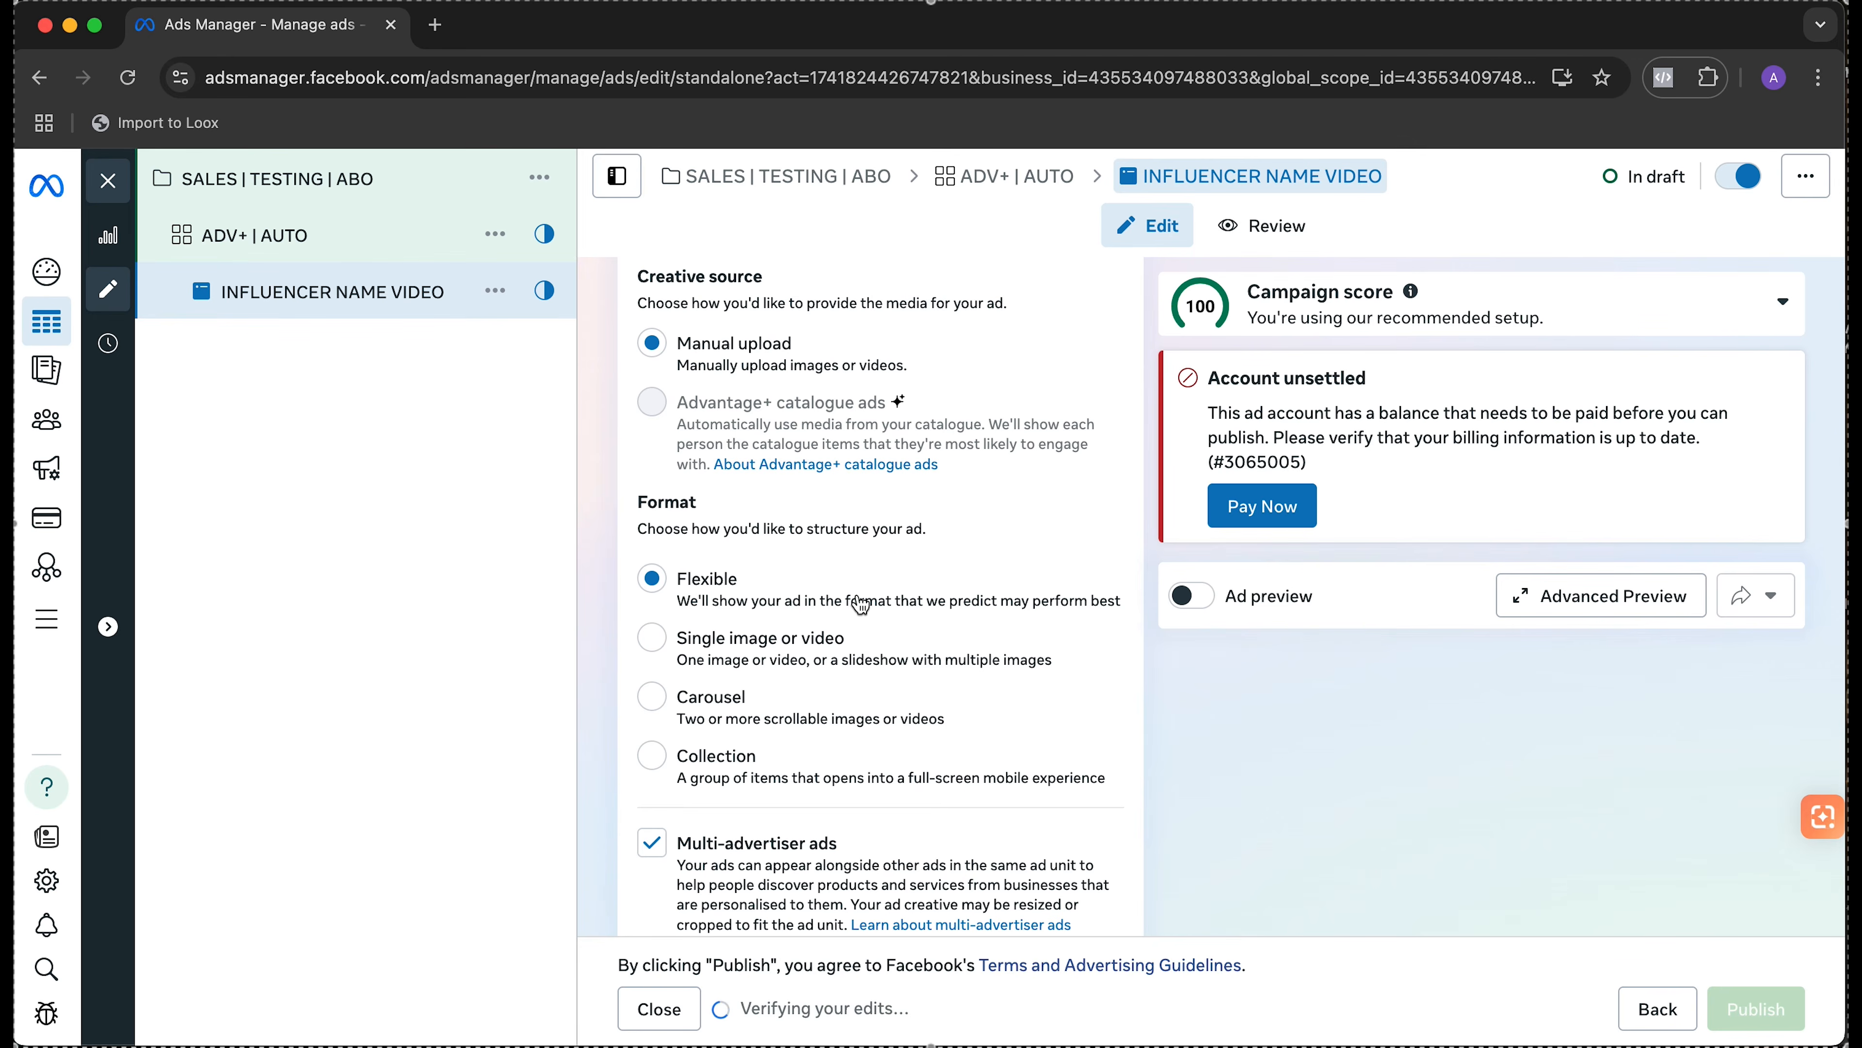
{"action": "scroll", "coordinate": [868, 574], "scroll_direction": "down", "scroll_amount": 5}
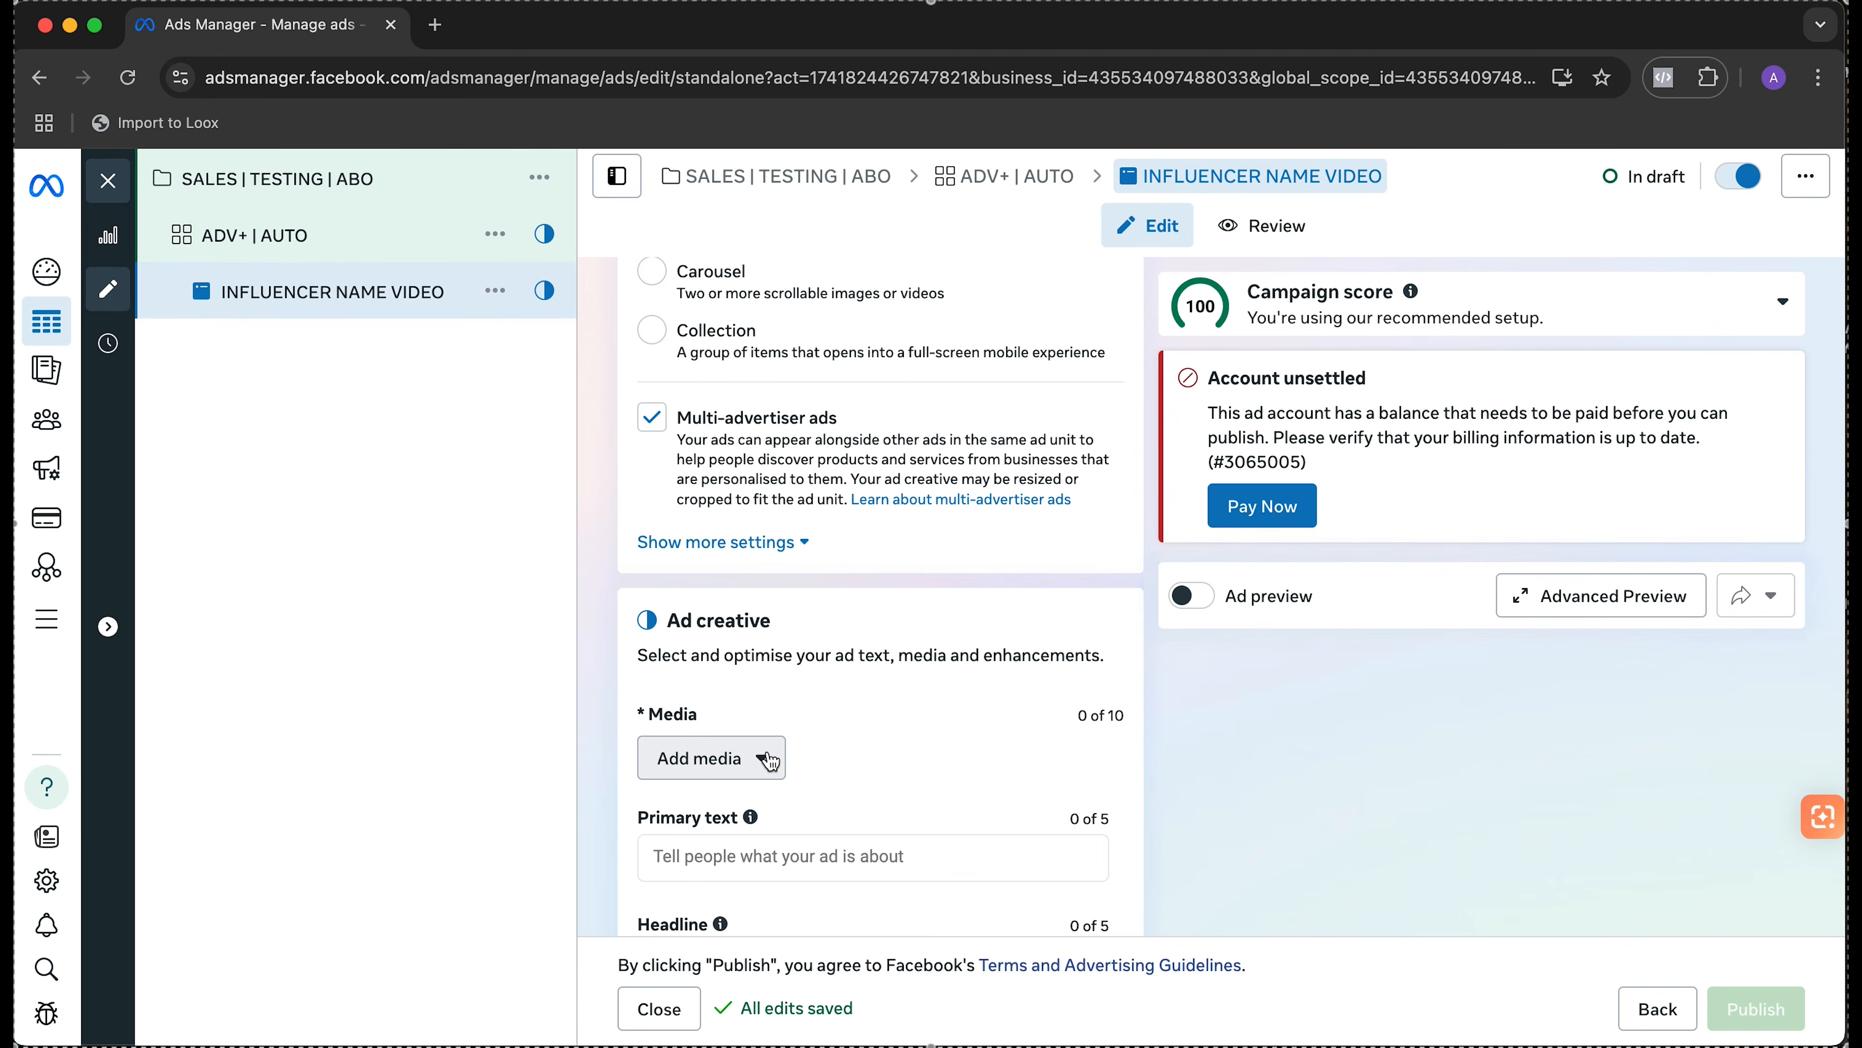
{"action": "scroll", "coordinate": [920, 748], "scroll_direction": "down", "scroll_amount": 2}
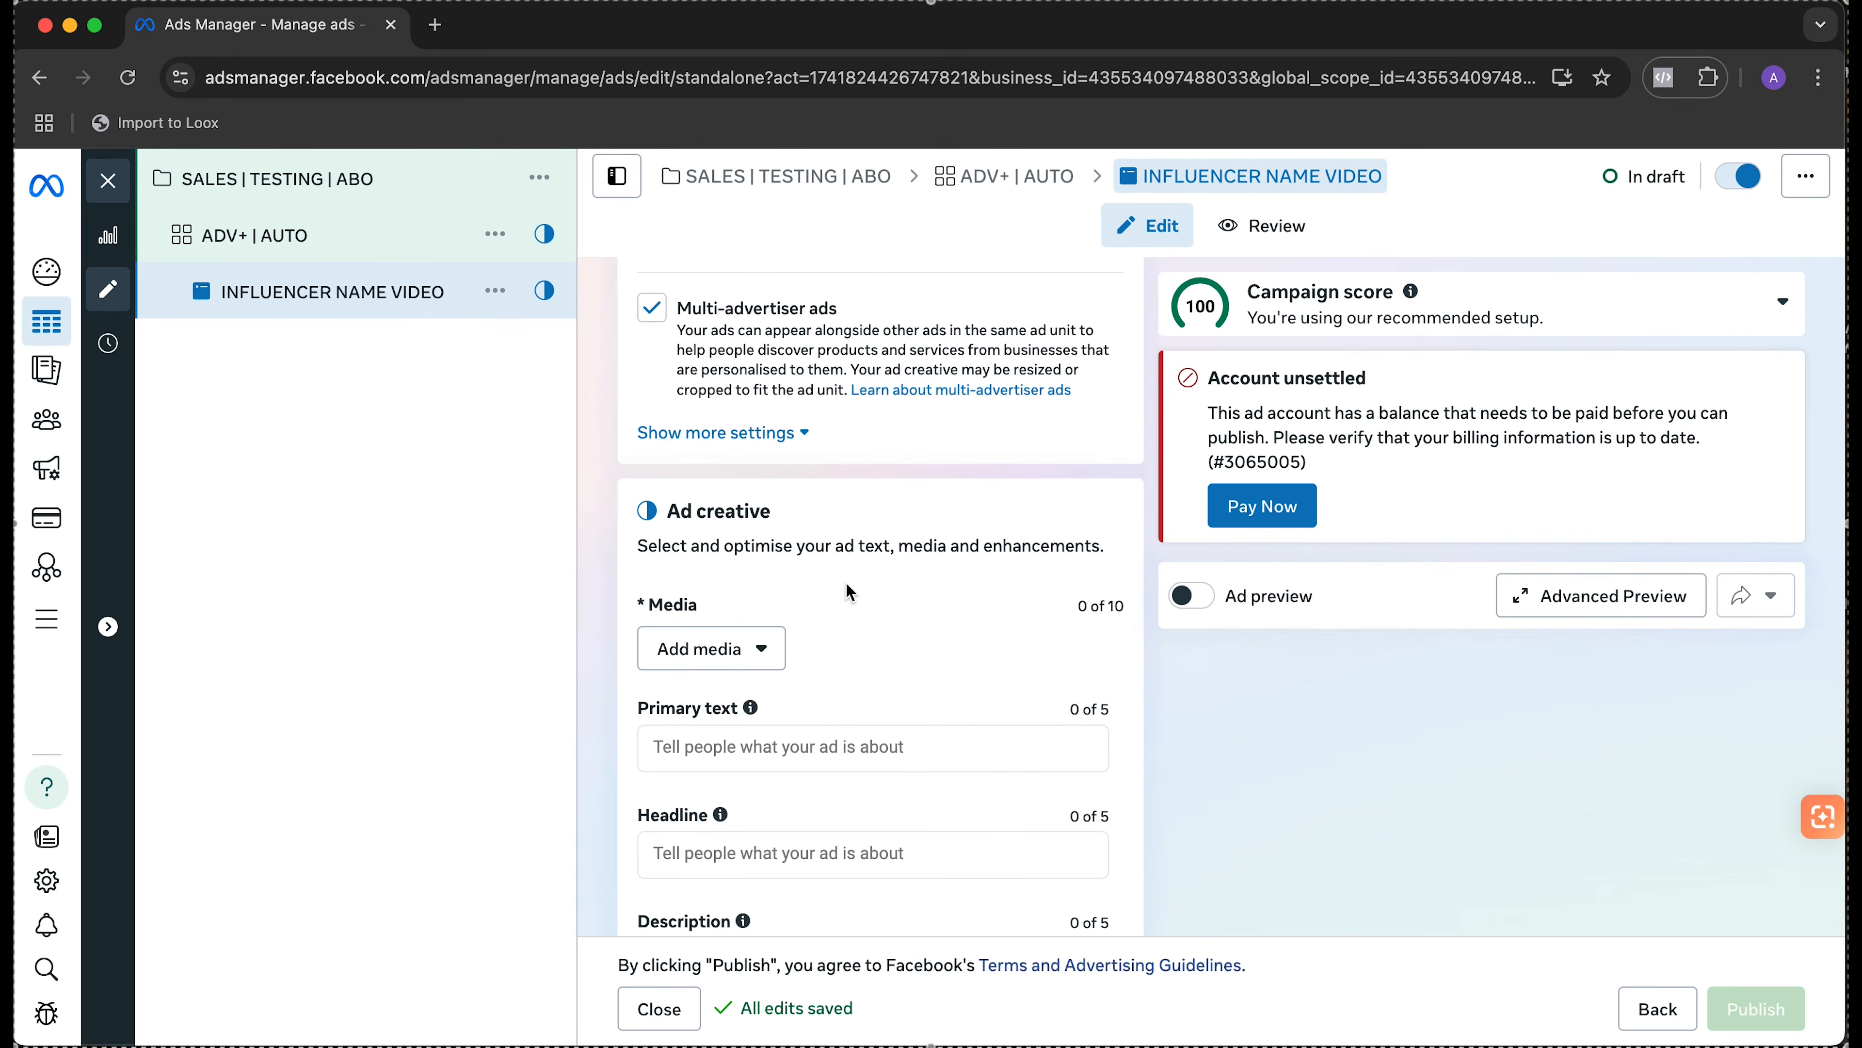
{"action": "scroll", "coordinate": [849, 590], "scroll_direction": "up", "scroll_amount": 6}
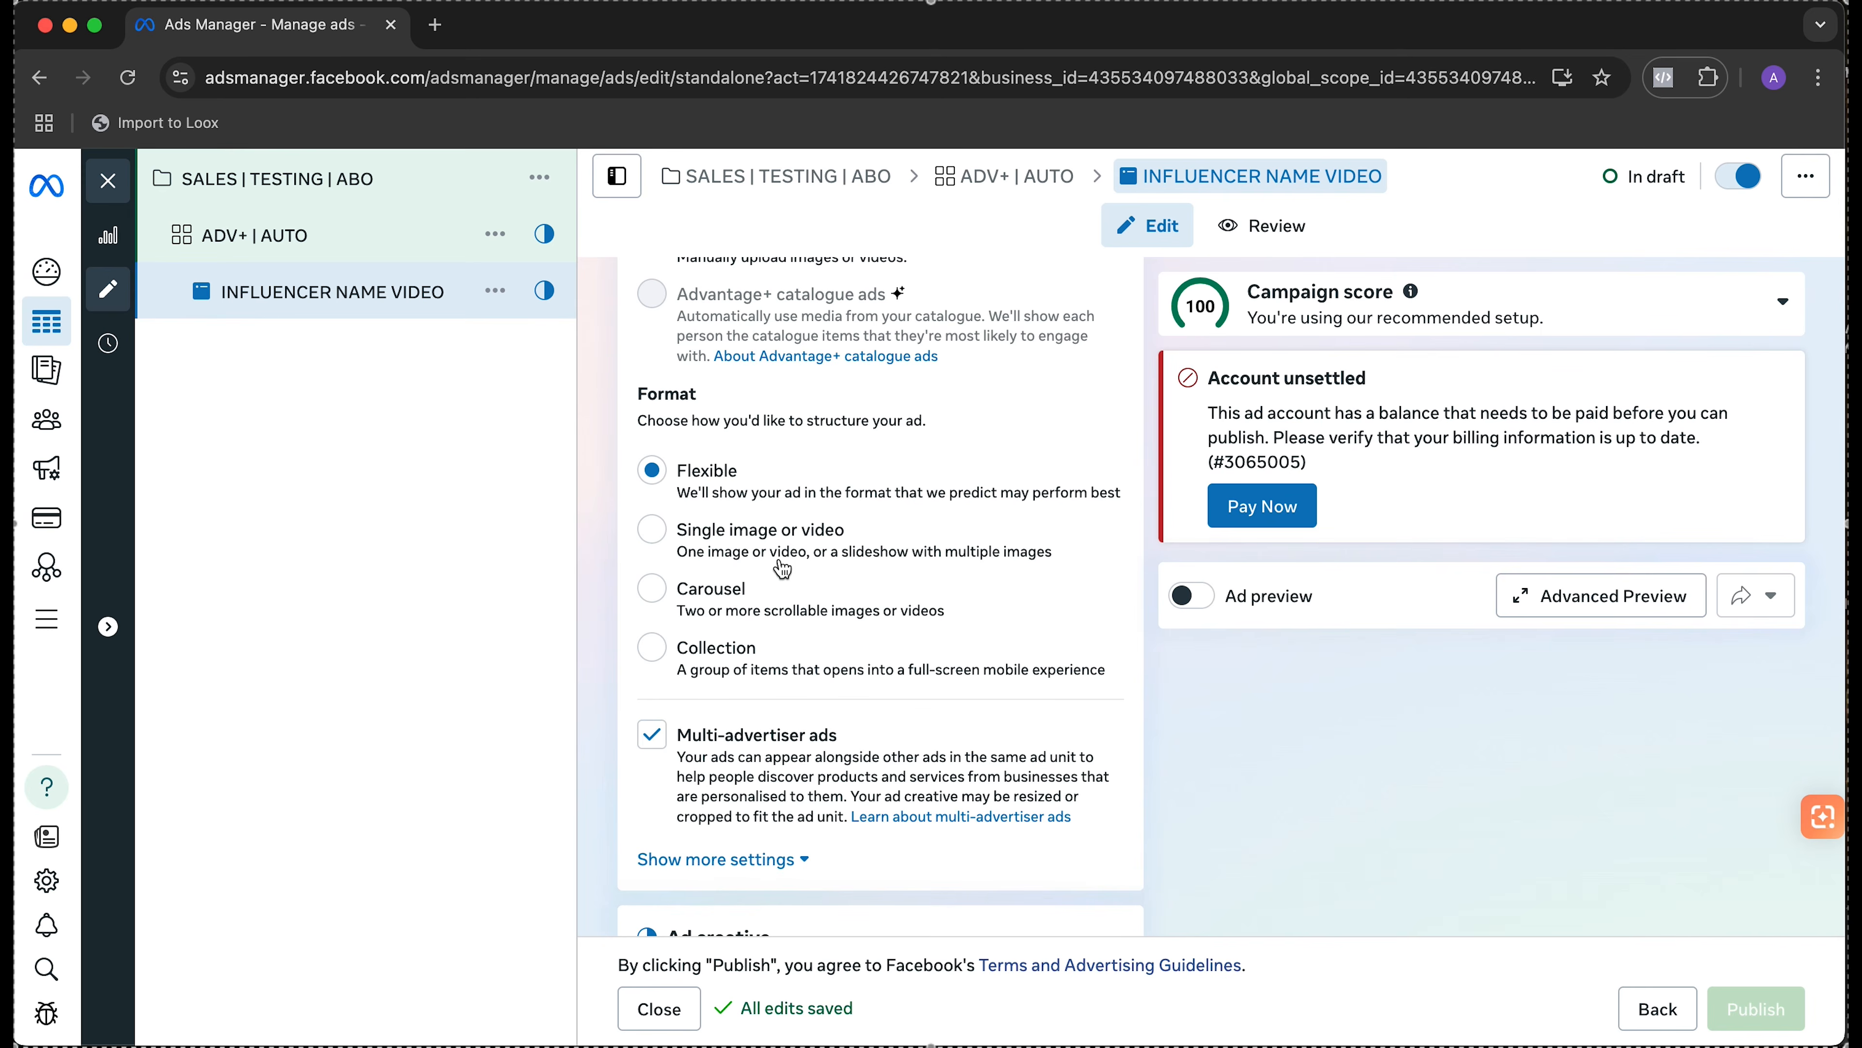
- Set the ad format to Single image or video and turn off multi-advertiser ads
{"action": "left_click", "coordinate": [669, 538]}
{"action": "left_click", "coordinate": [651, 733]}
- Show the additional ad setup settings and review the ad schedule, website destination and browser add-on options
{"action": "scroll", "coordinate": [866, 711], "scroll_direction": "down", "scroll_amount": 2}
{"action": "left_click", "coordinate": [782, 723]}
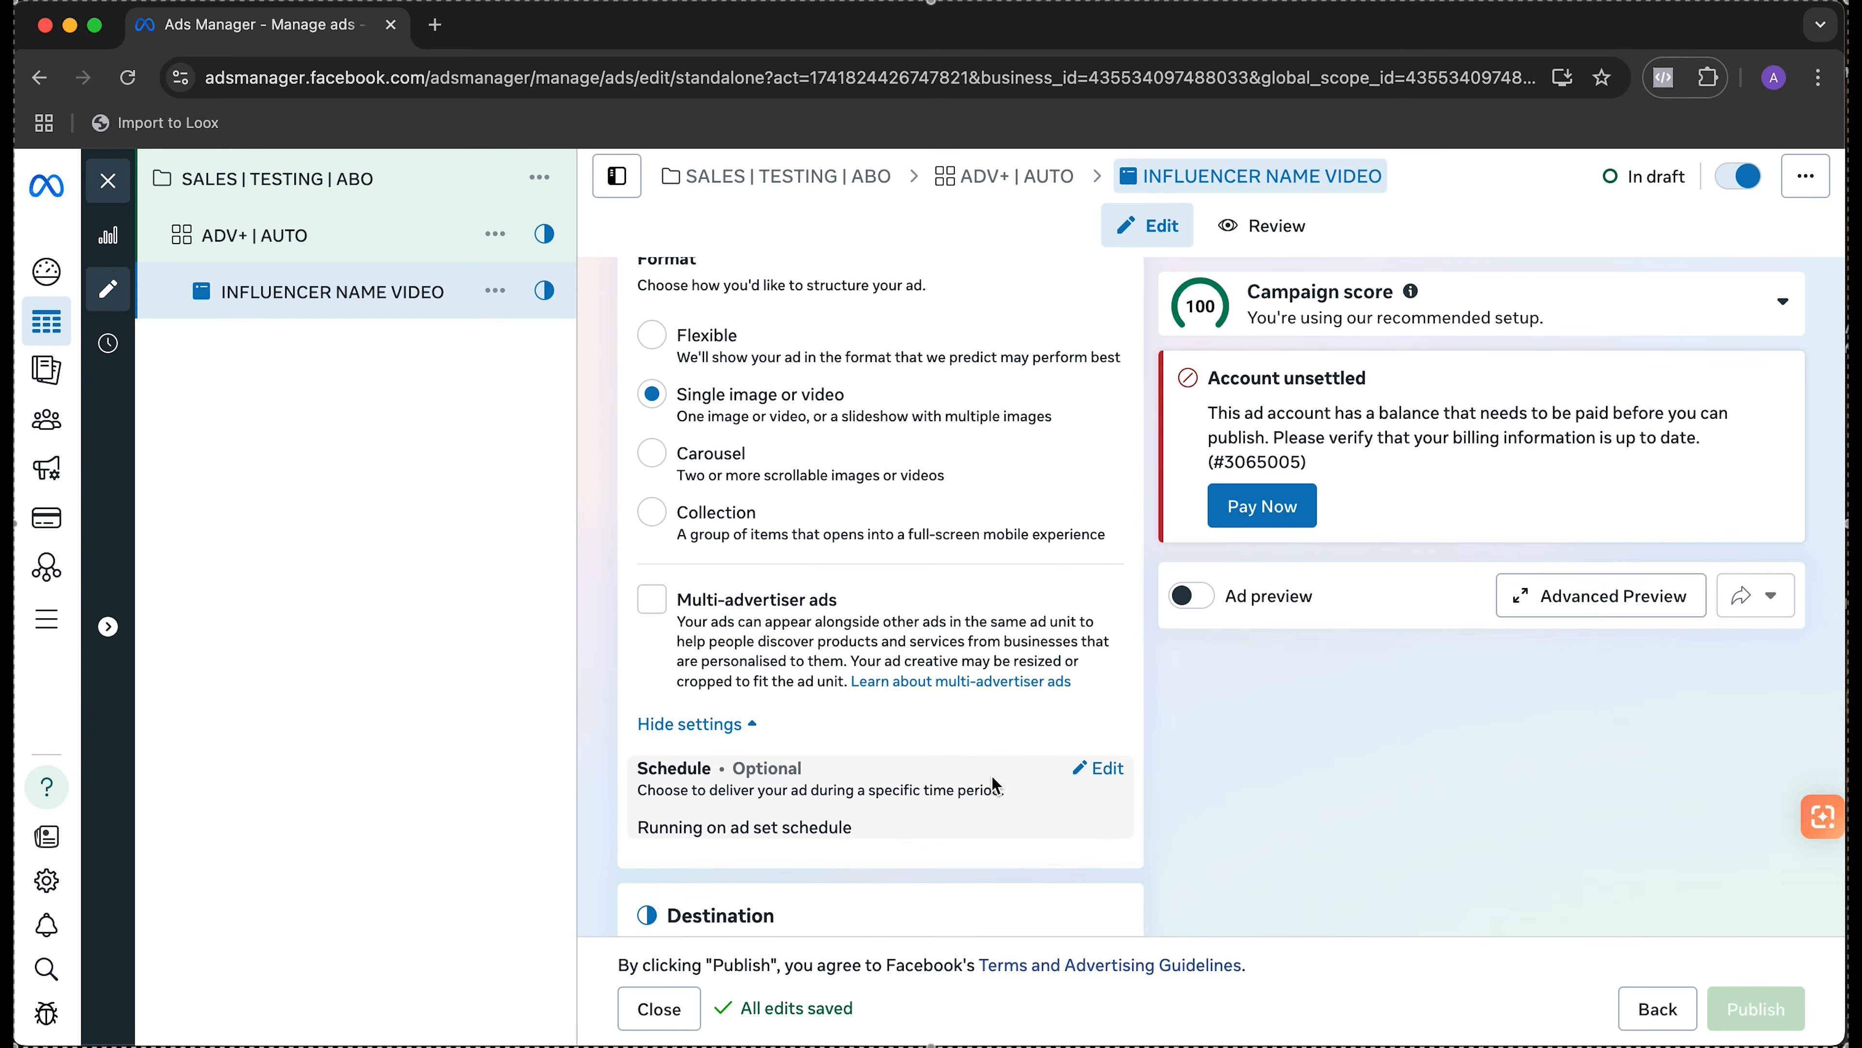
{"action": "scroll", "coordinate": [992, 776], "scroll_direction": "down", "scroll_amount": 6}
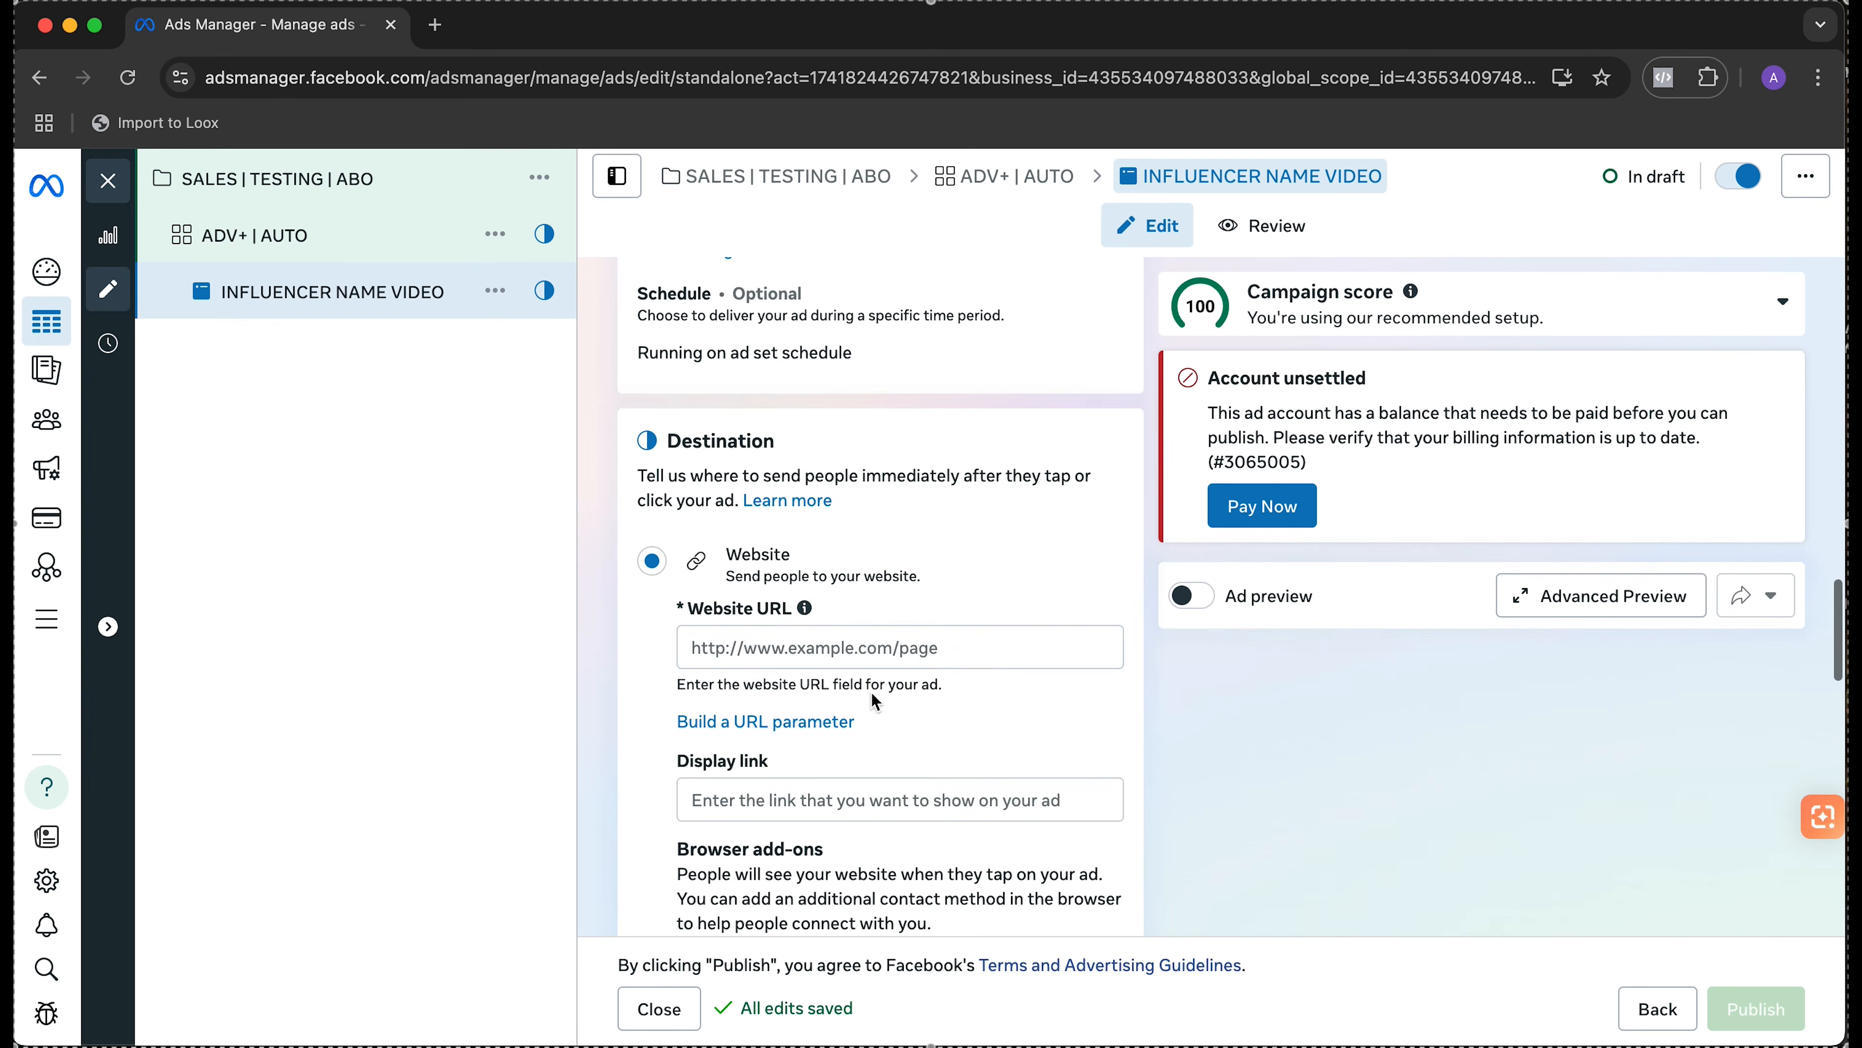
{"action": "left_click", "coordinate": [785, 634]}
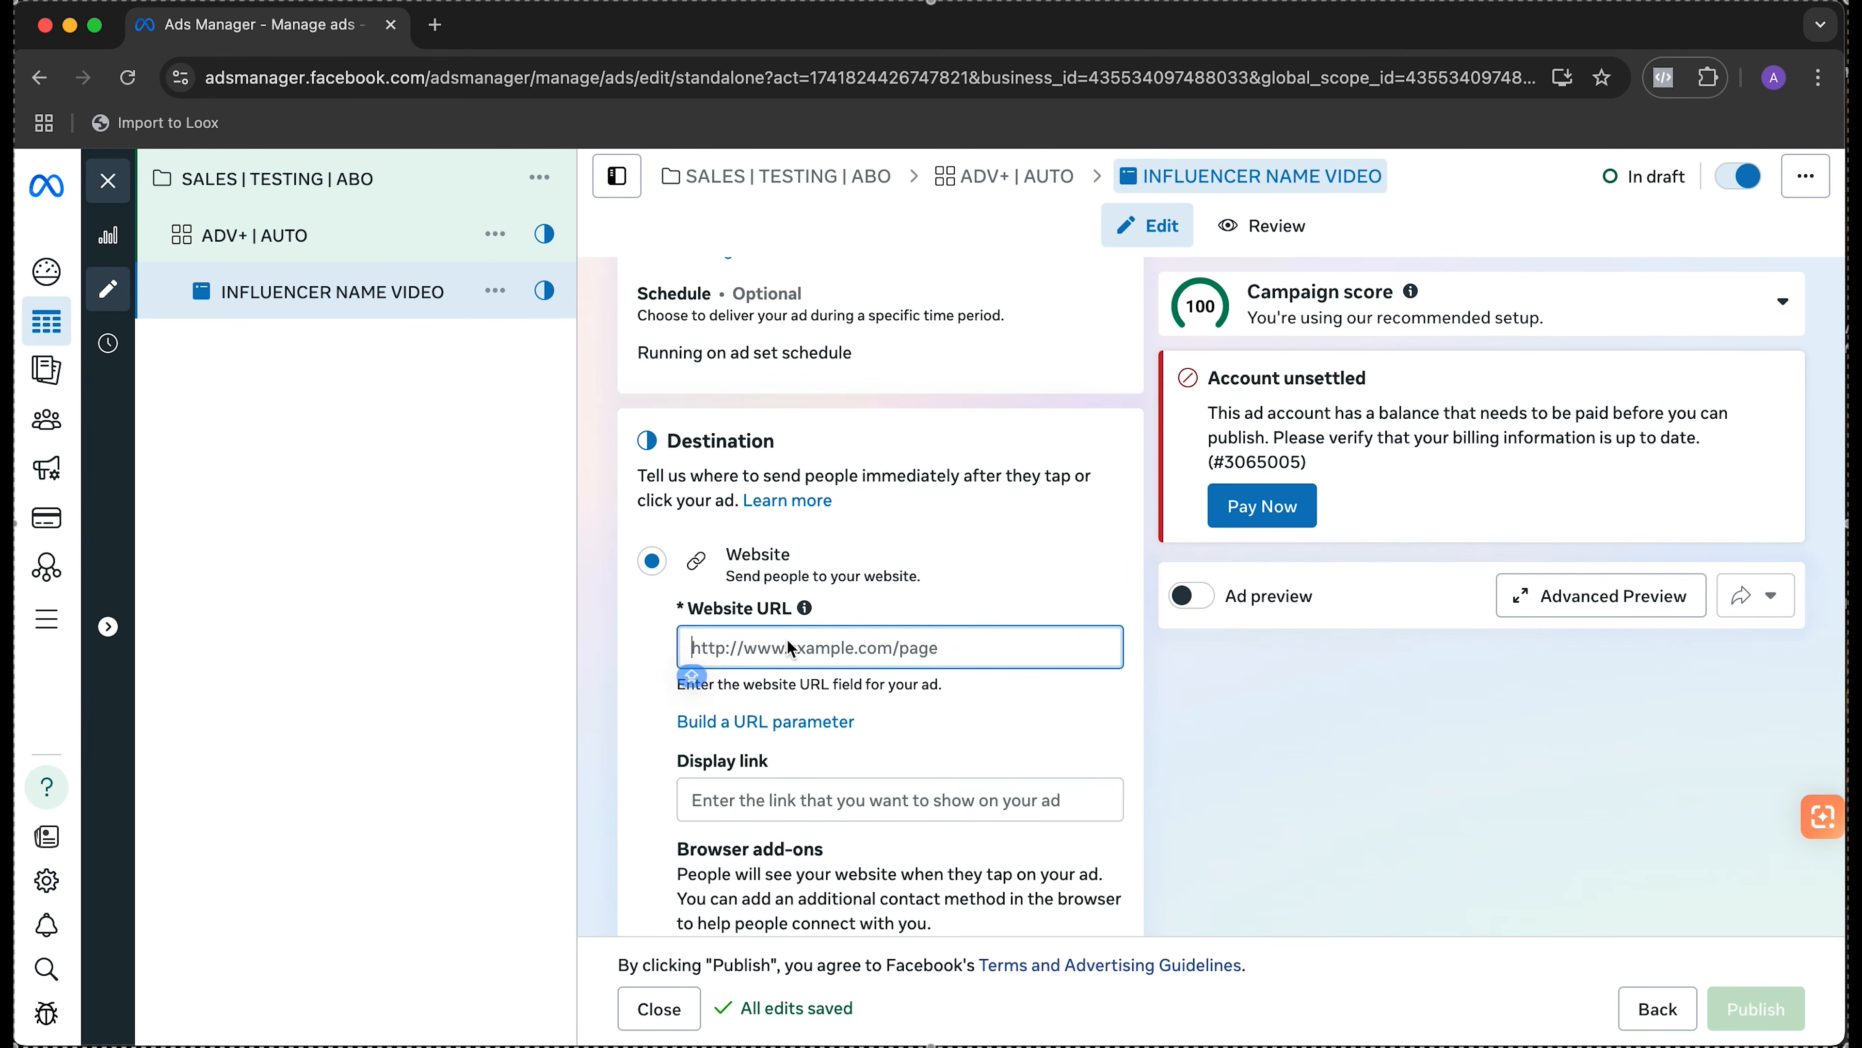
{"action": "scroll", "coordinate": [790, 648], "scroll_direction": "down", "scroll_amount": 3}
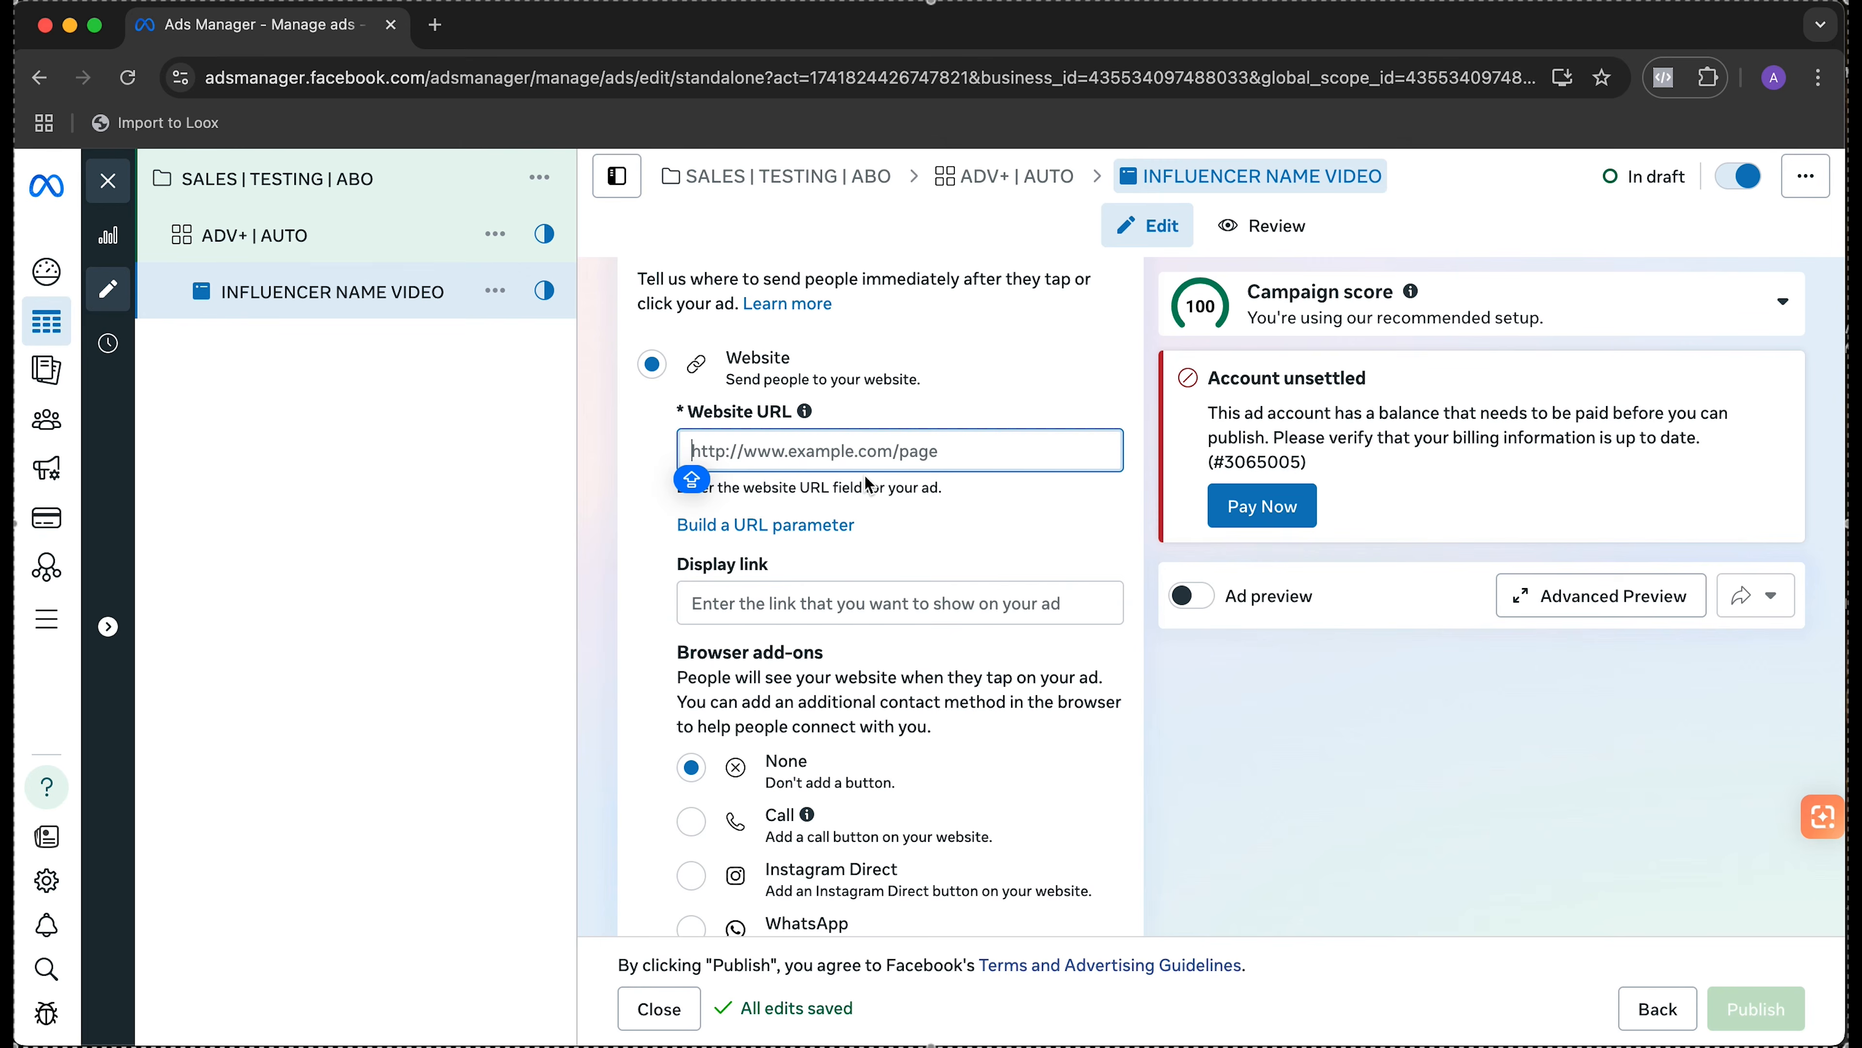
{"action": "scroll", "coordinate": [869, 484], "scroll_direction": "down", "scroll_amount": 3}
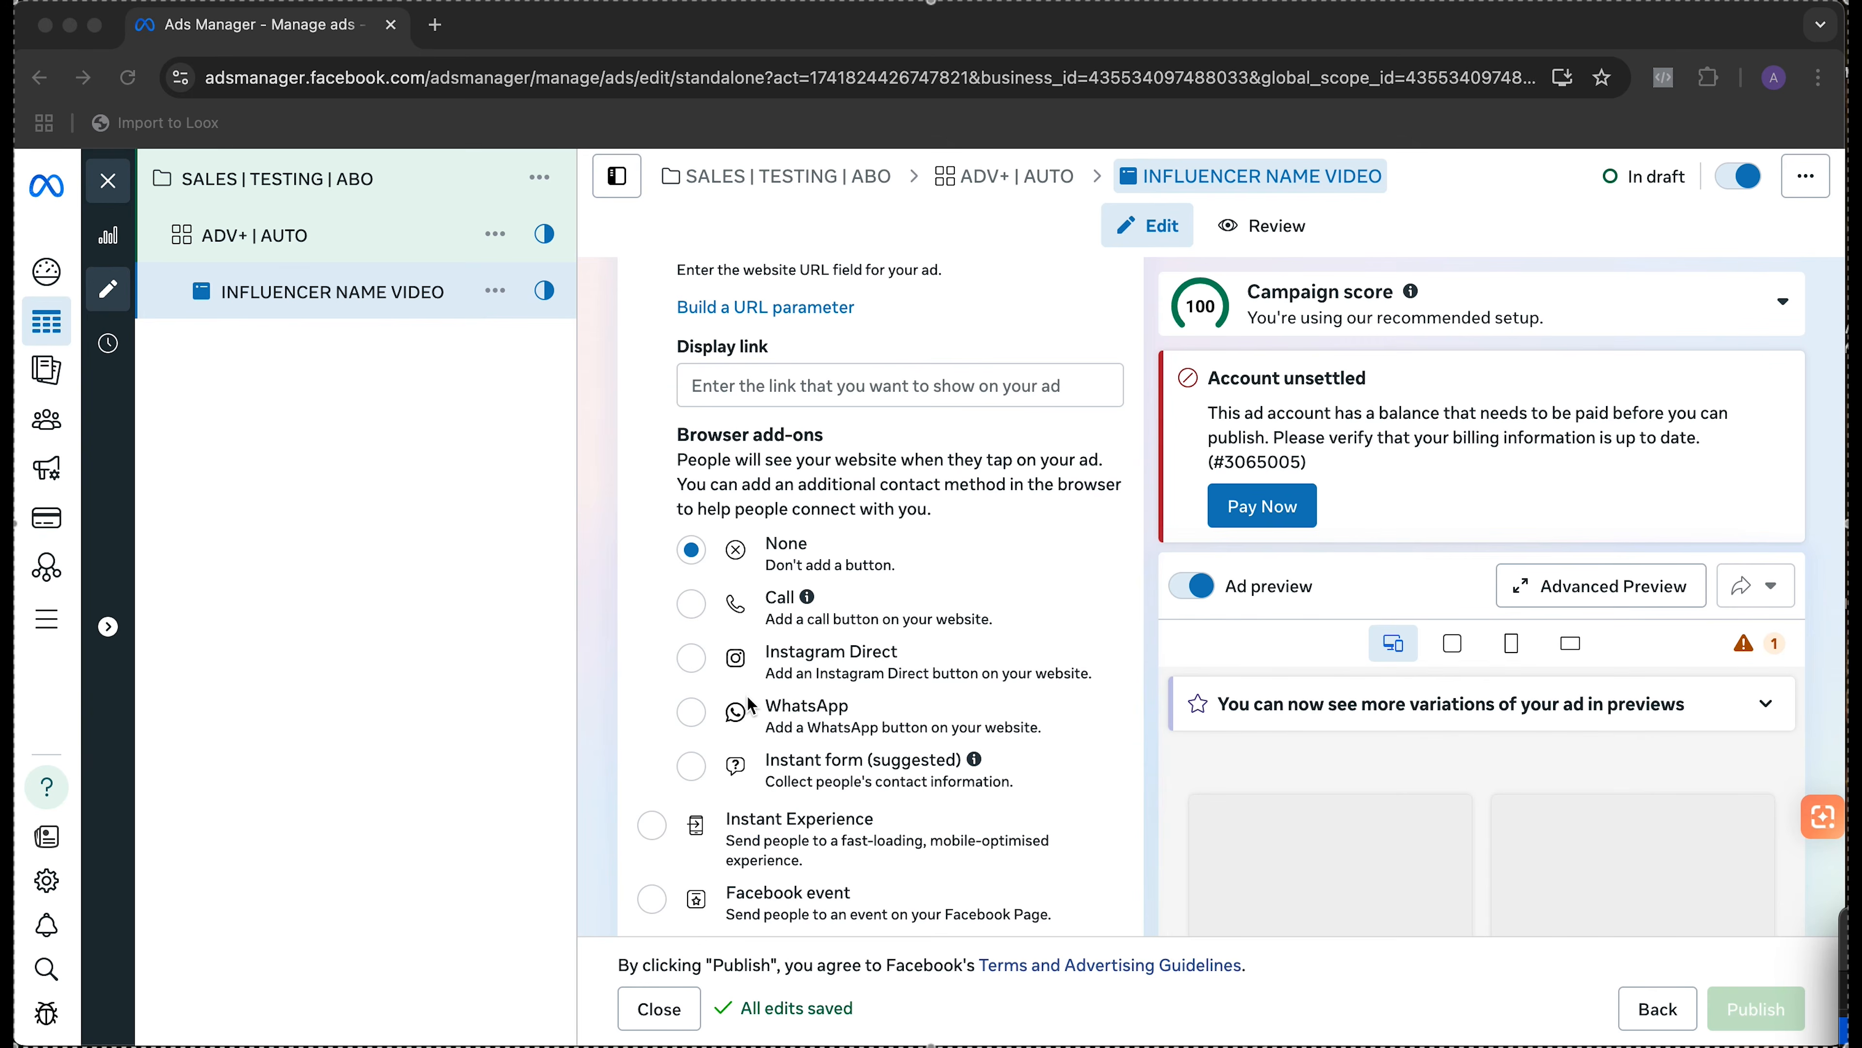
{"action": "scroll", "coordinate": [750, 706], "scroll_direction": "down", "scroll_amount": 5}
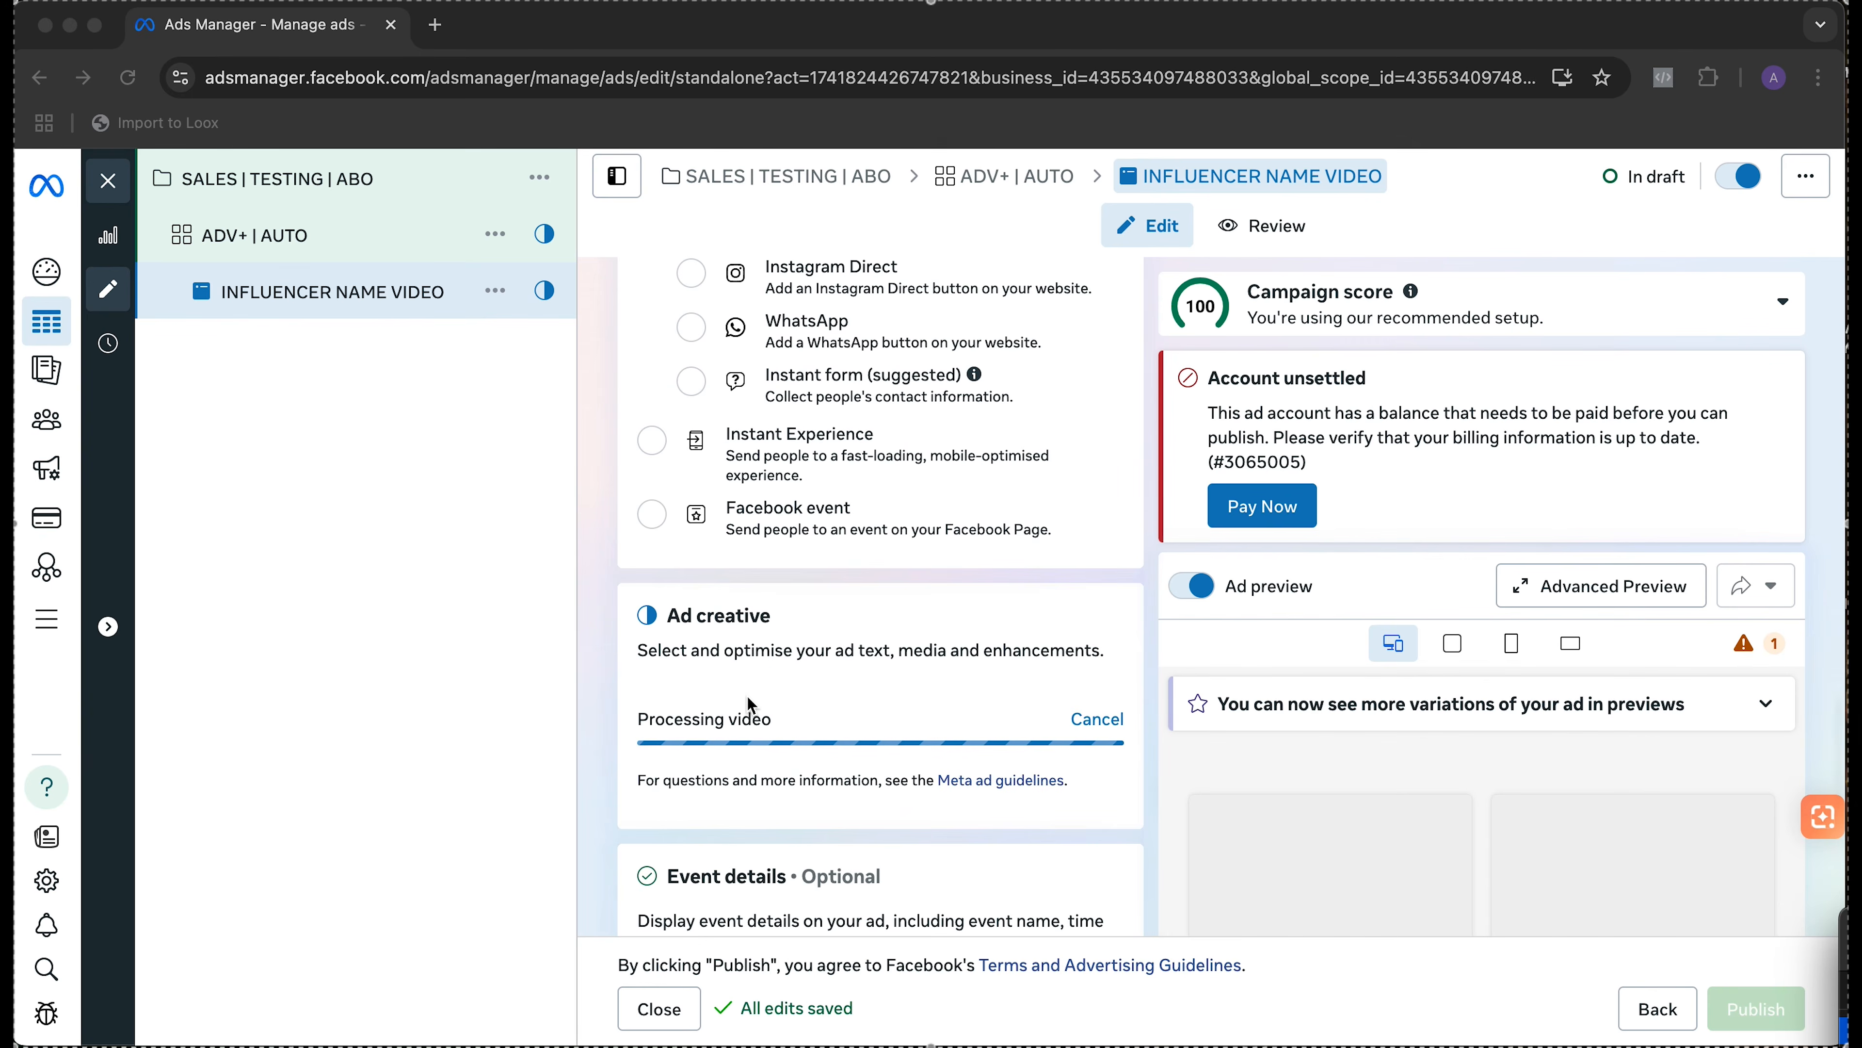
- Cancel the processing video, restart the creative as a video ad and upload the 1080 × 1920 video to the account's media
{"action": "left_click", "coordinate": [1100, 718]}
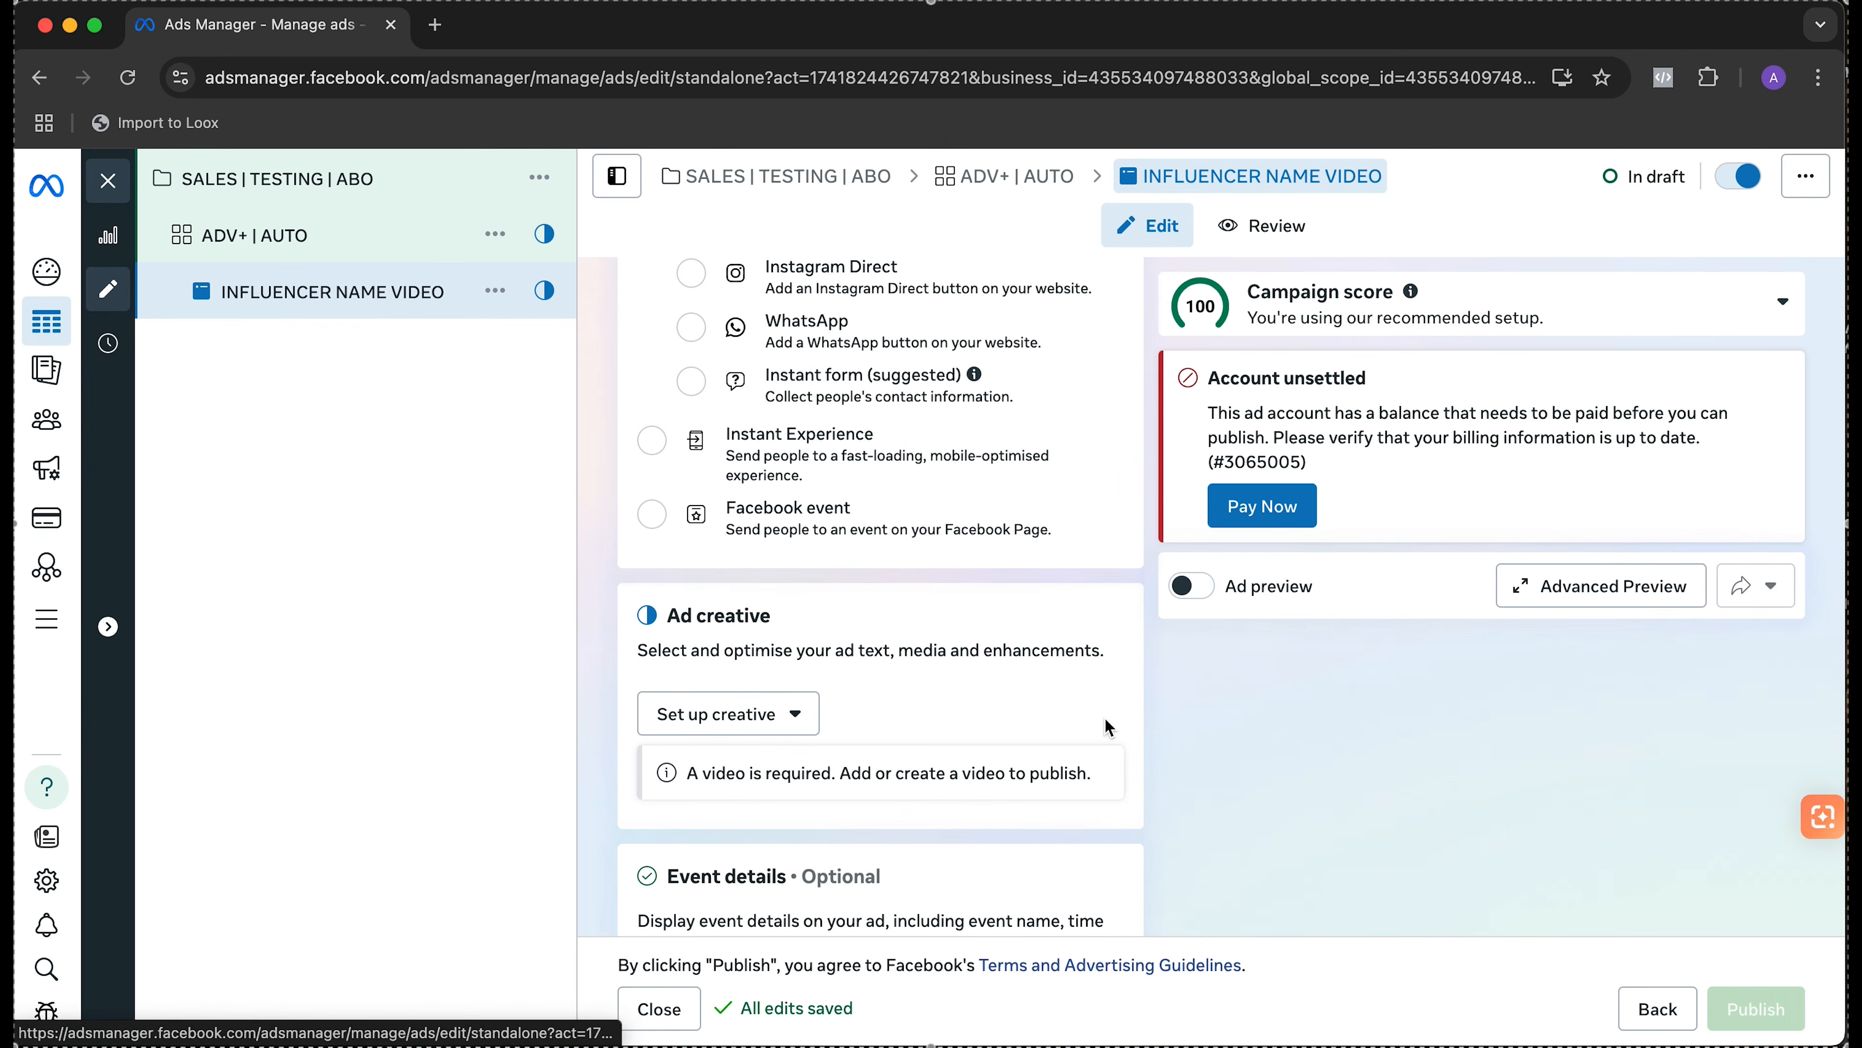
{"action": "left_click", "coordinate": [789, 730]}
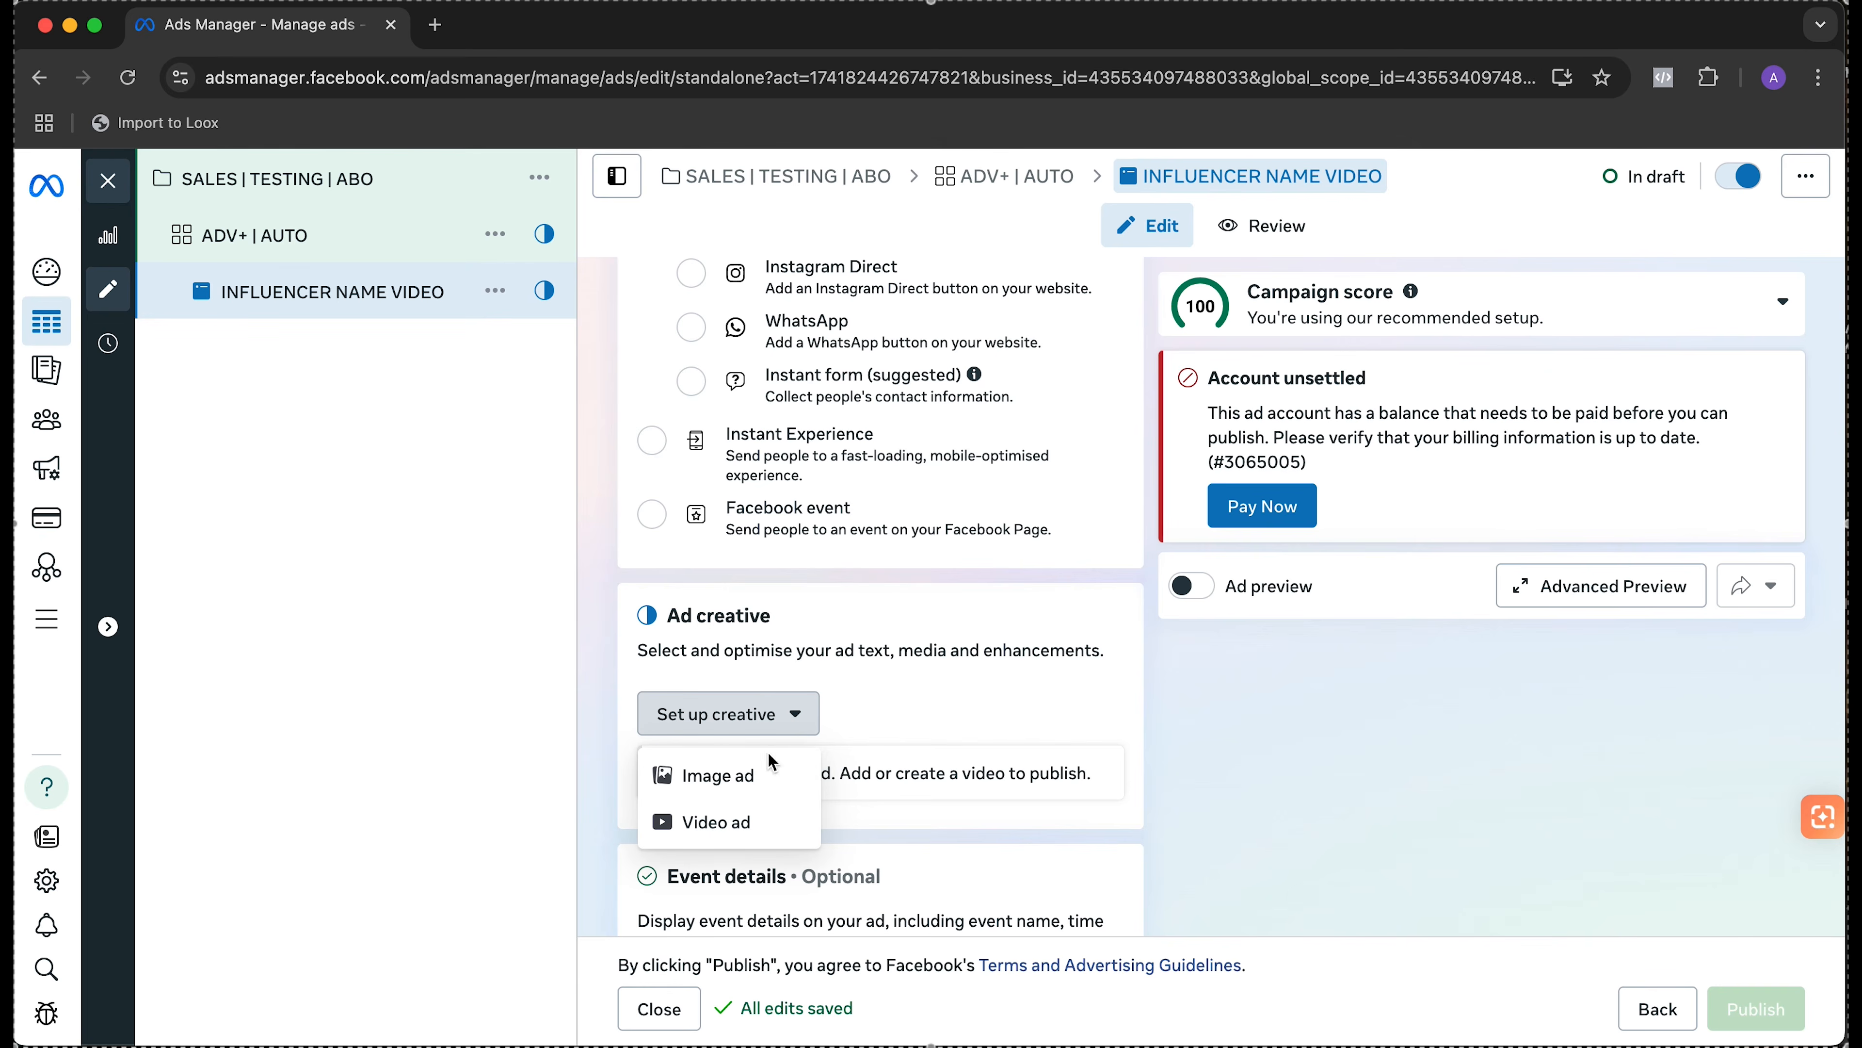
{"action": "left_click", "coordinate": [707, 824]}
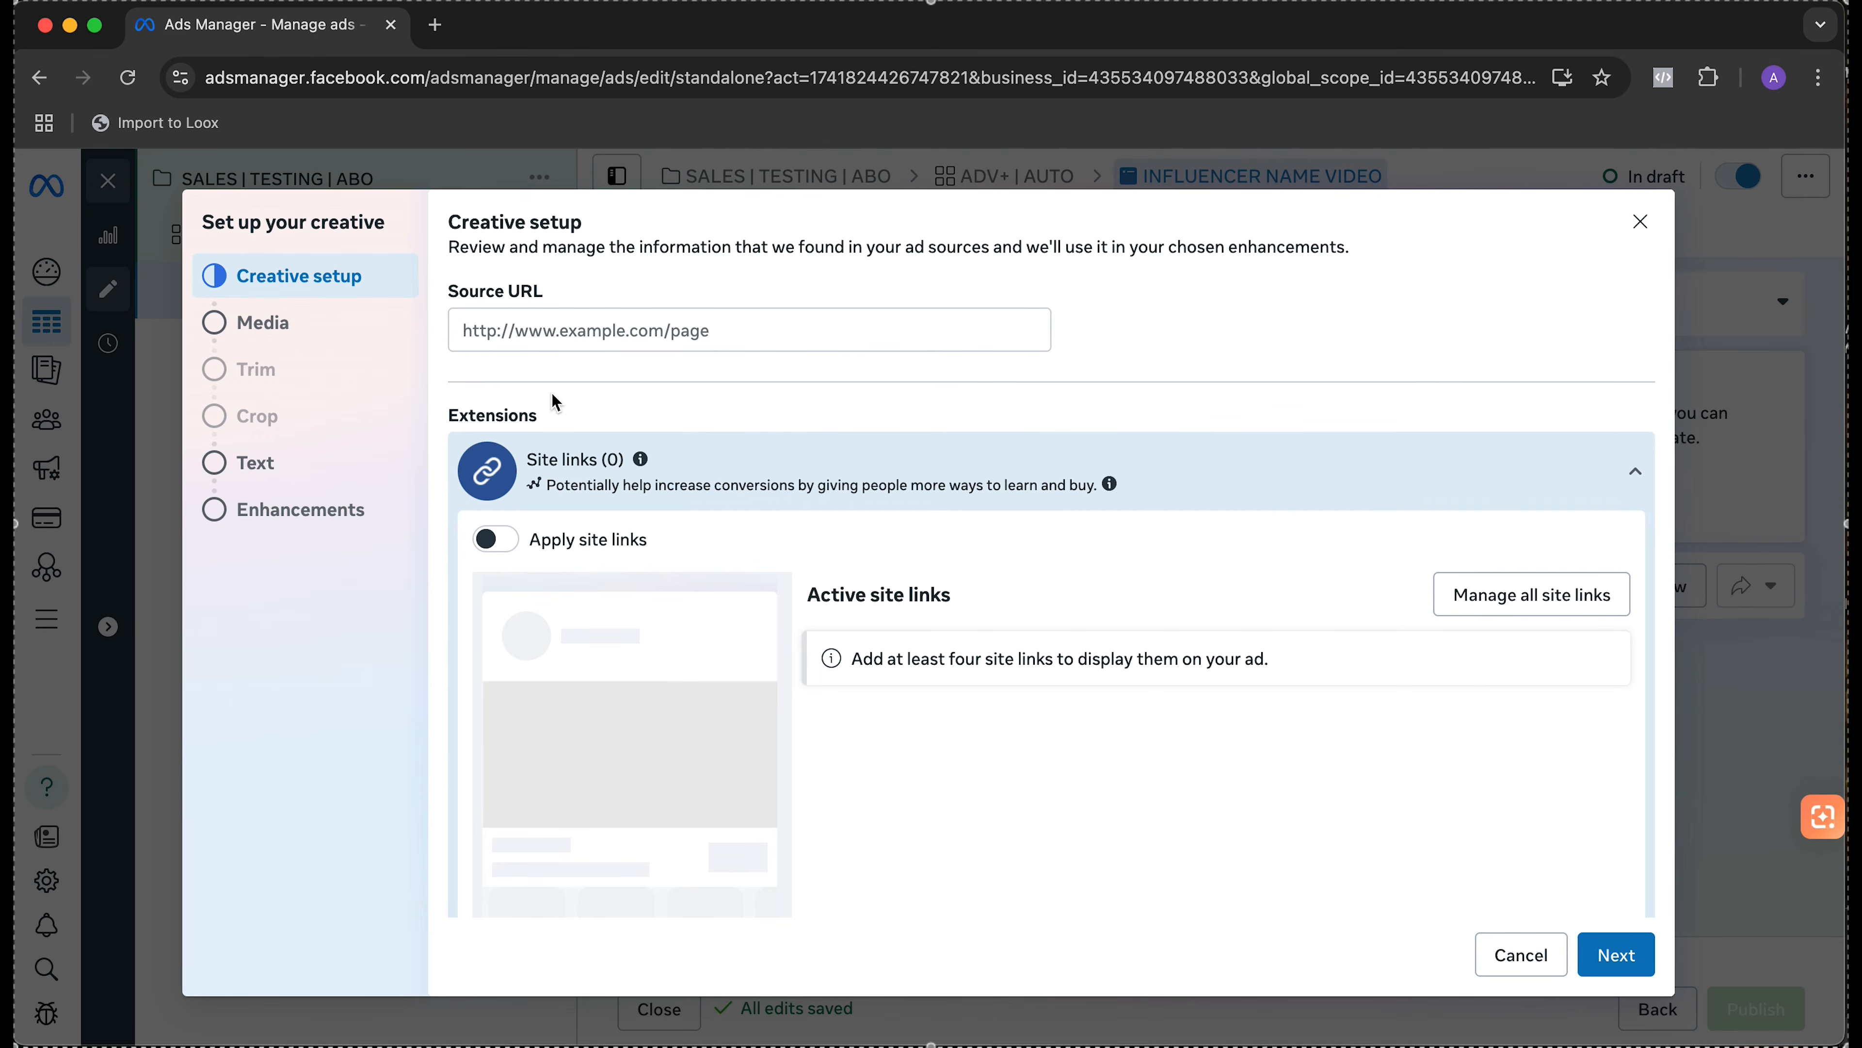
{"action": "left_click", "coordinate": [299, 332]}
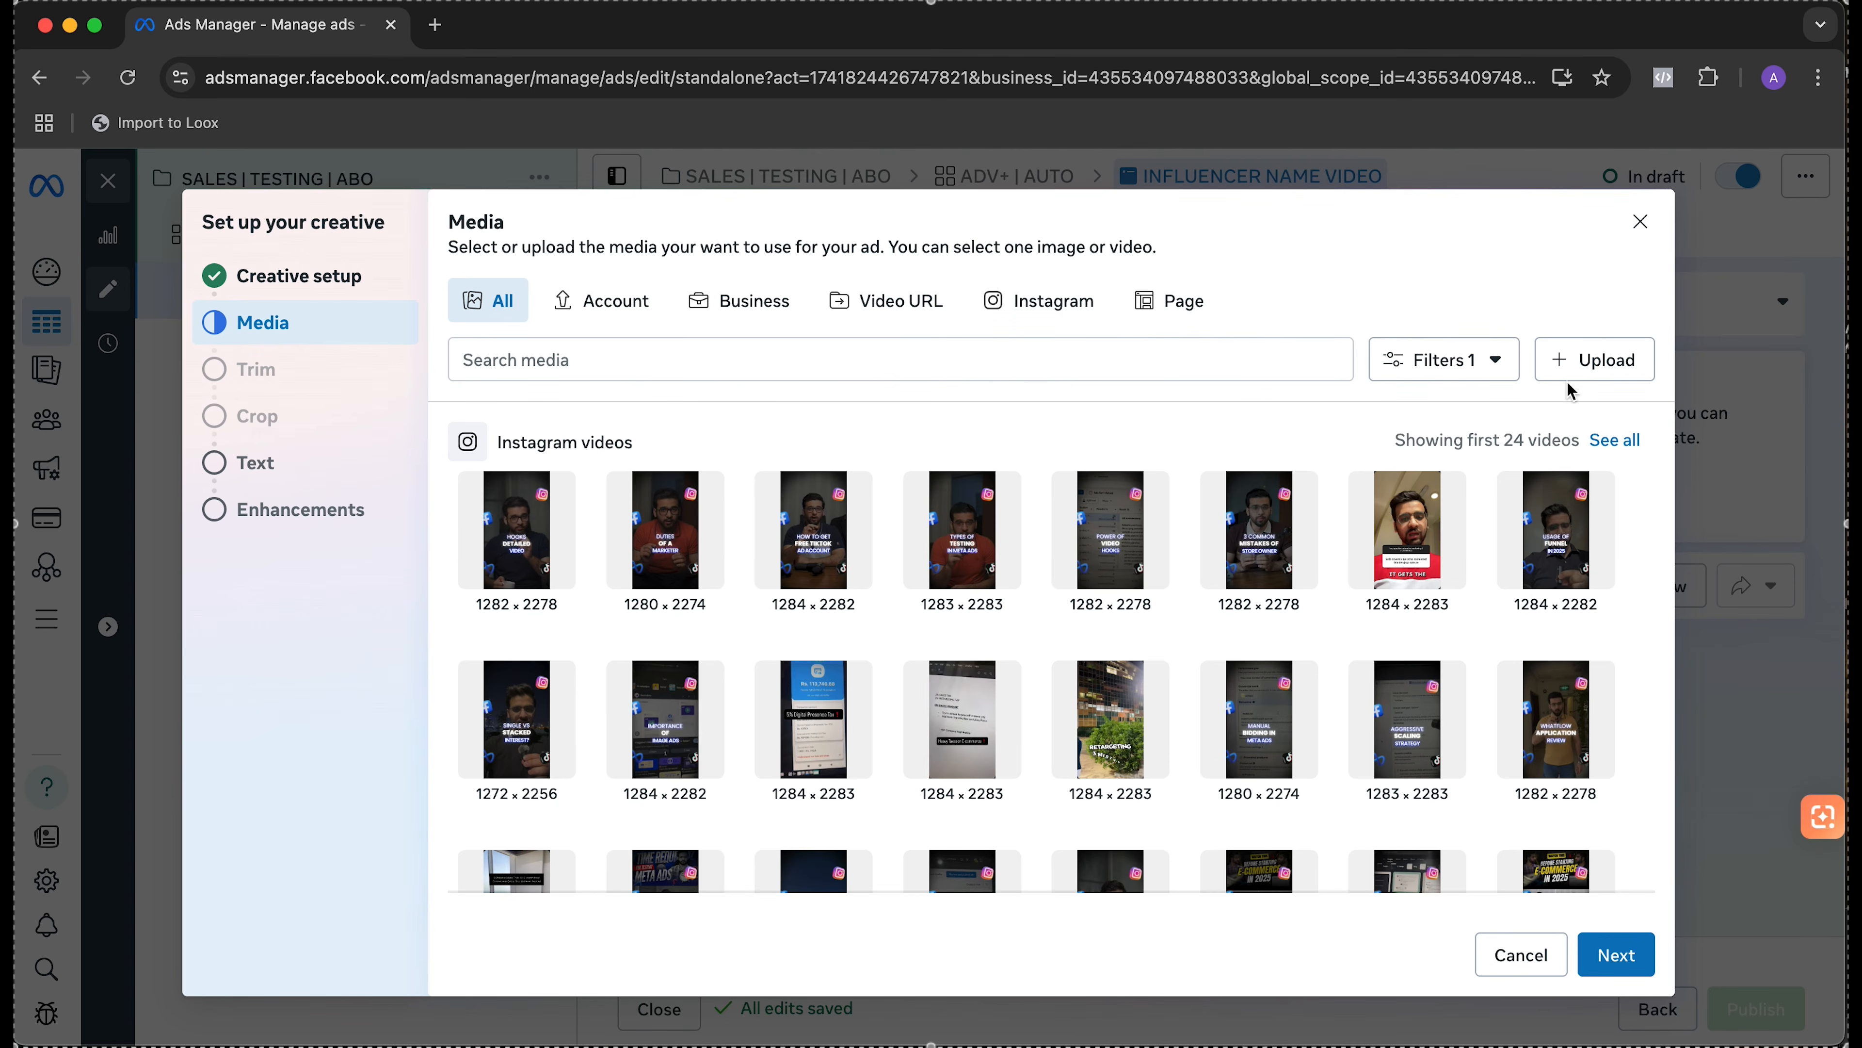
{"action": "left_click", "coordinate": [616, 306]}
{"action": "left_click", "coordinate": [1642, 360]}
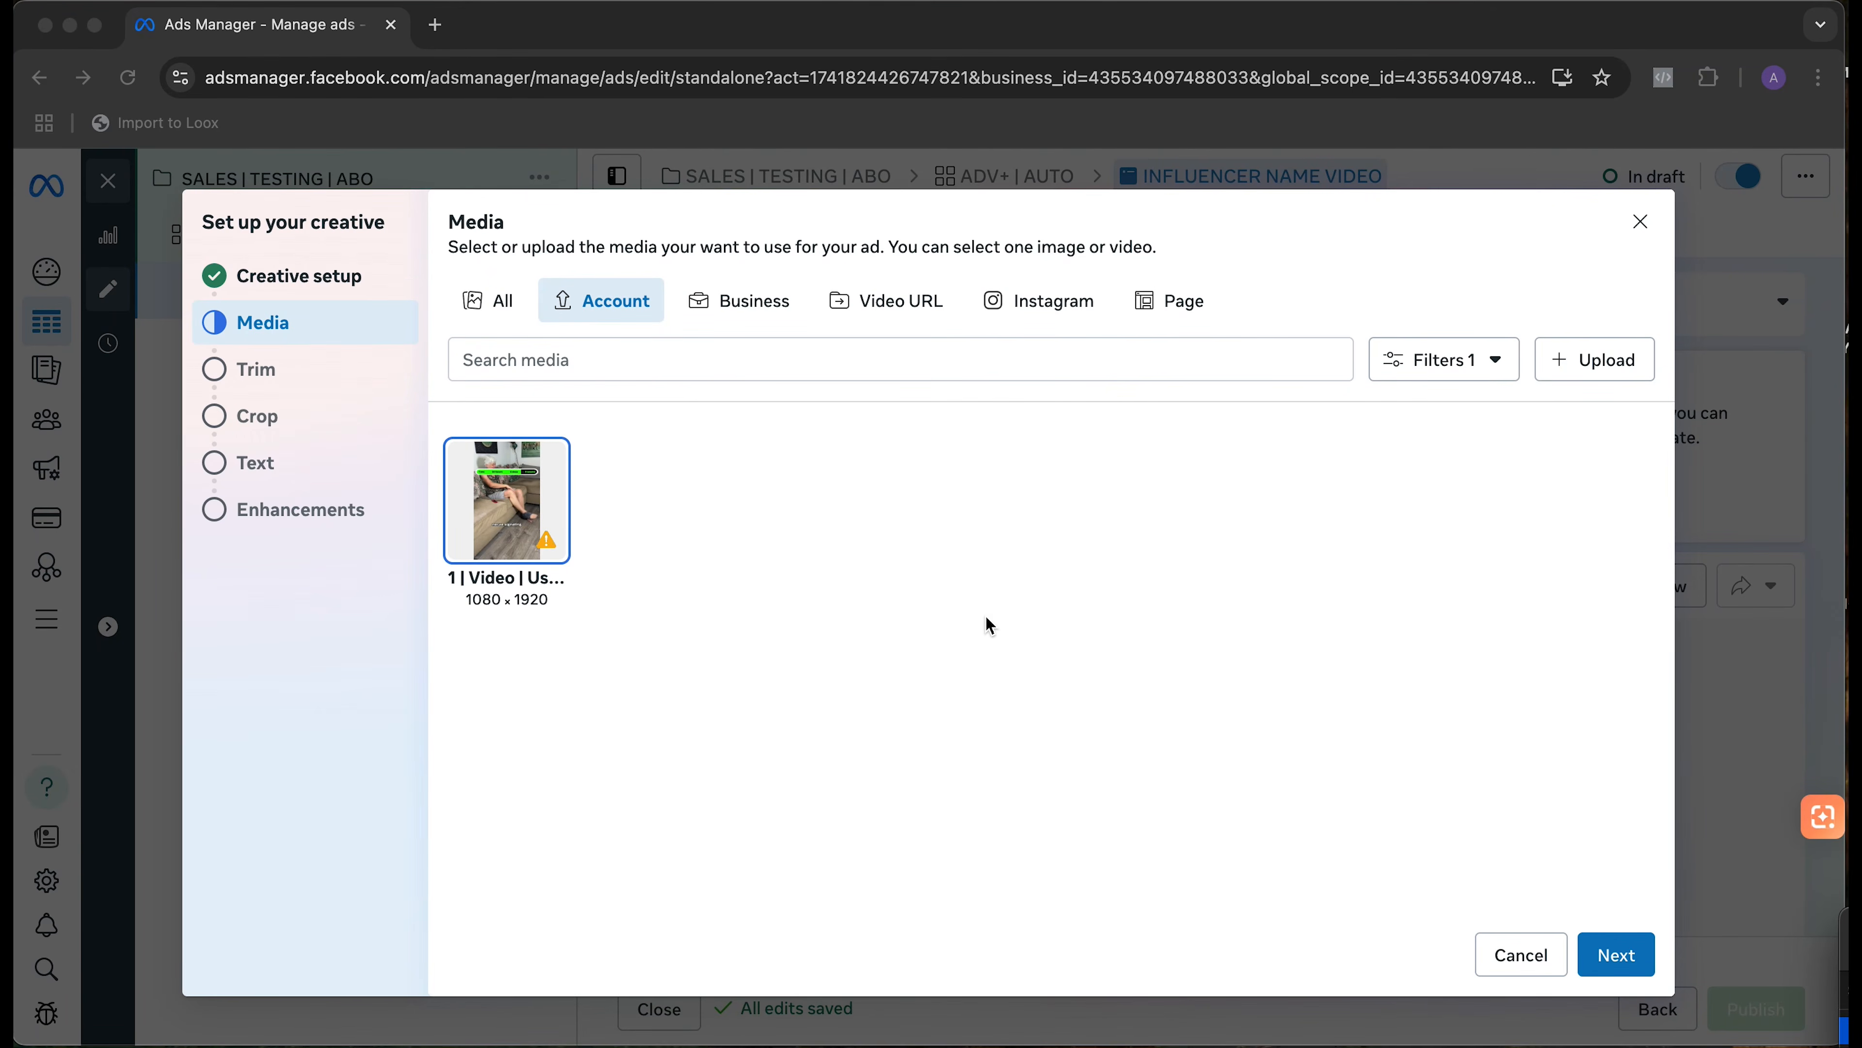
- Continue with the selected video, skipping the trim, keeping the original placement crops and leaving the text fields empty
{"action": "left_click", "coordinate": [1613, 953]}
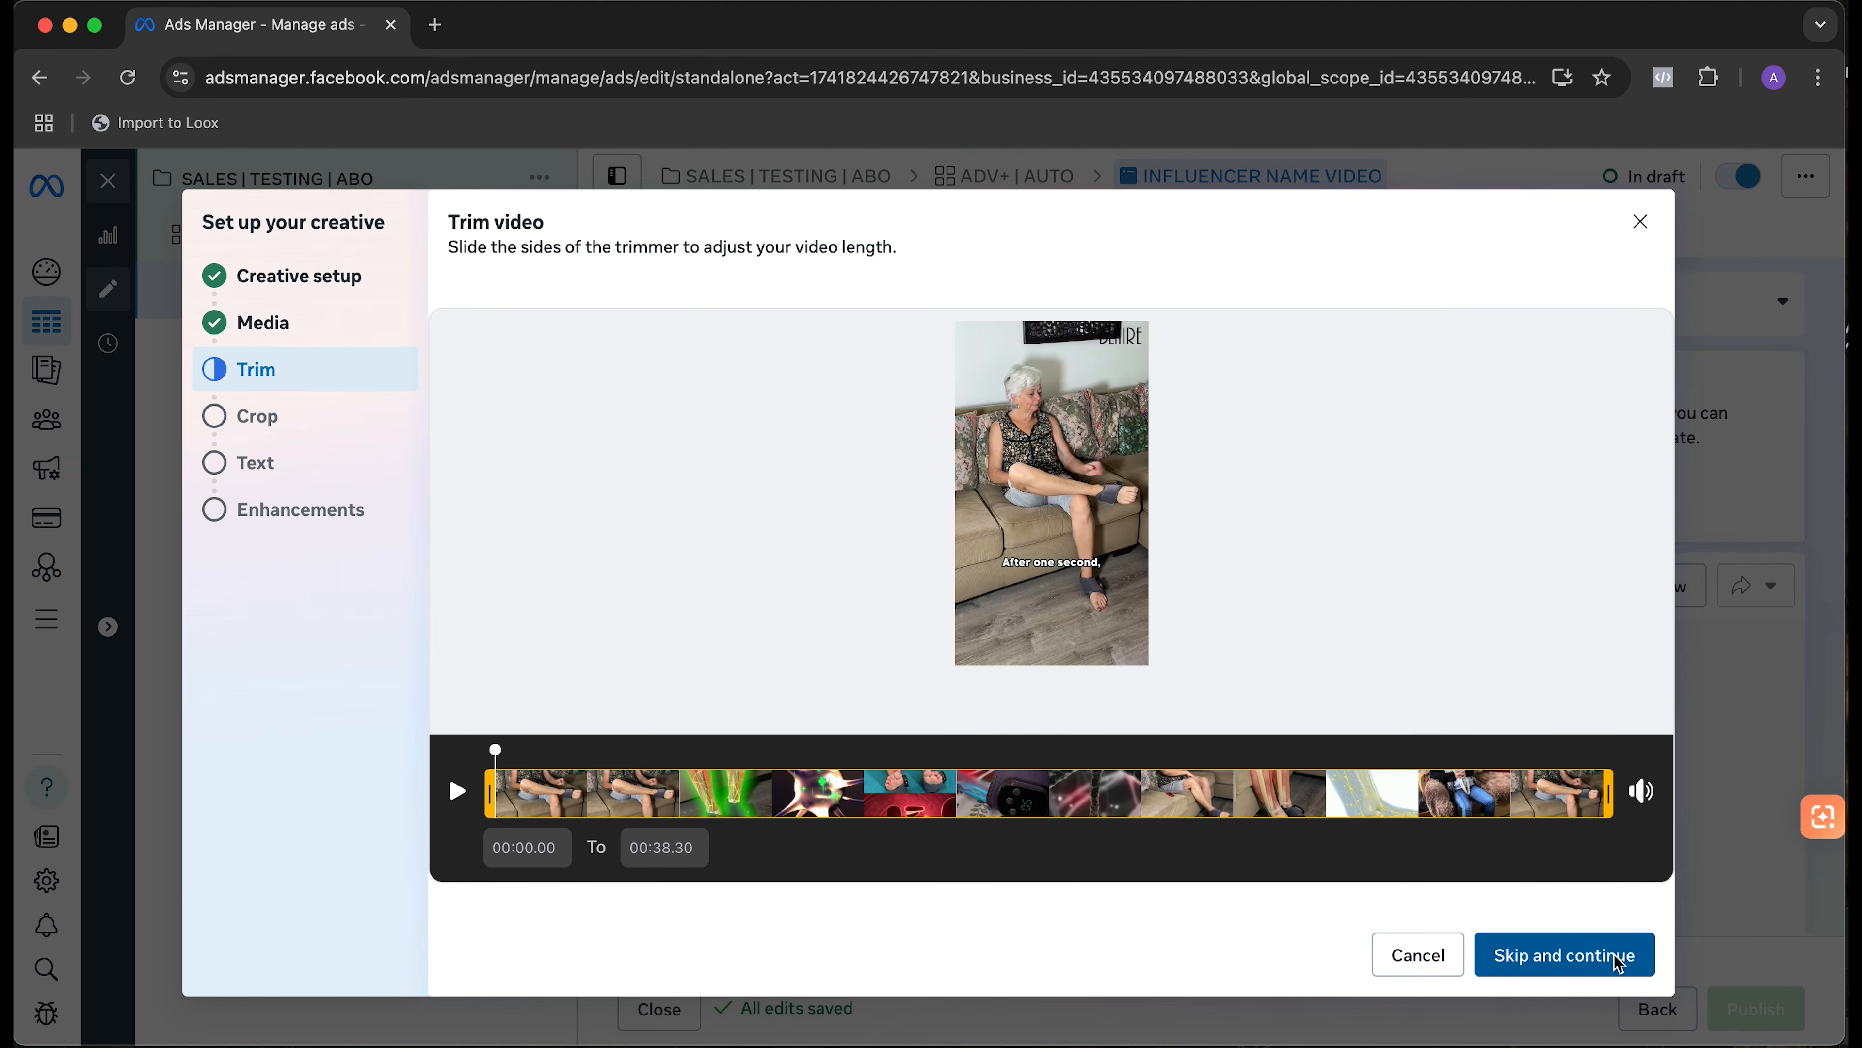
{"action": "left_click", "coordinate": [1616, 954]}
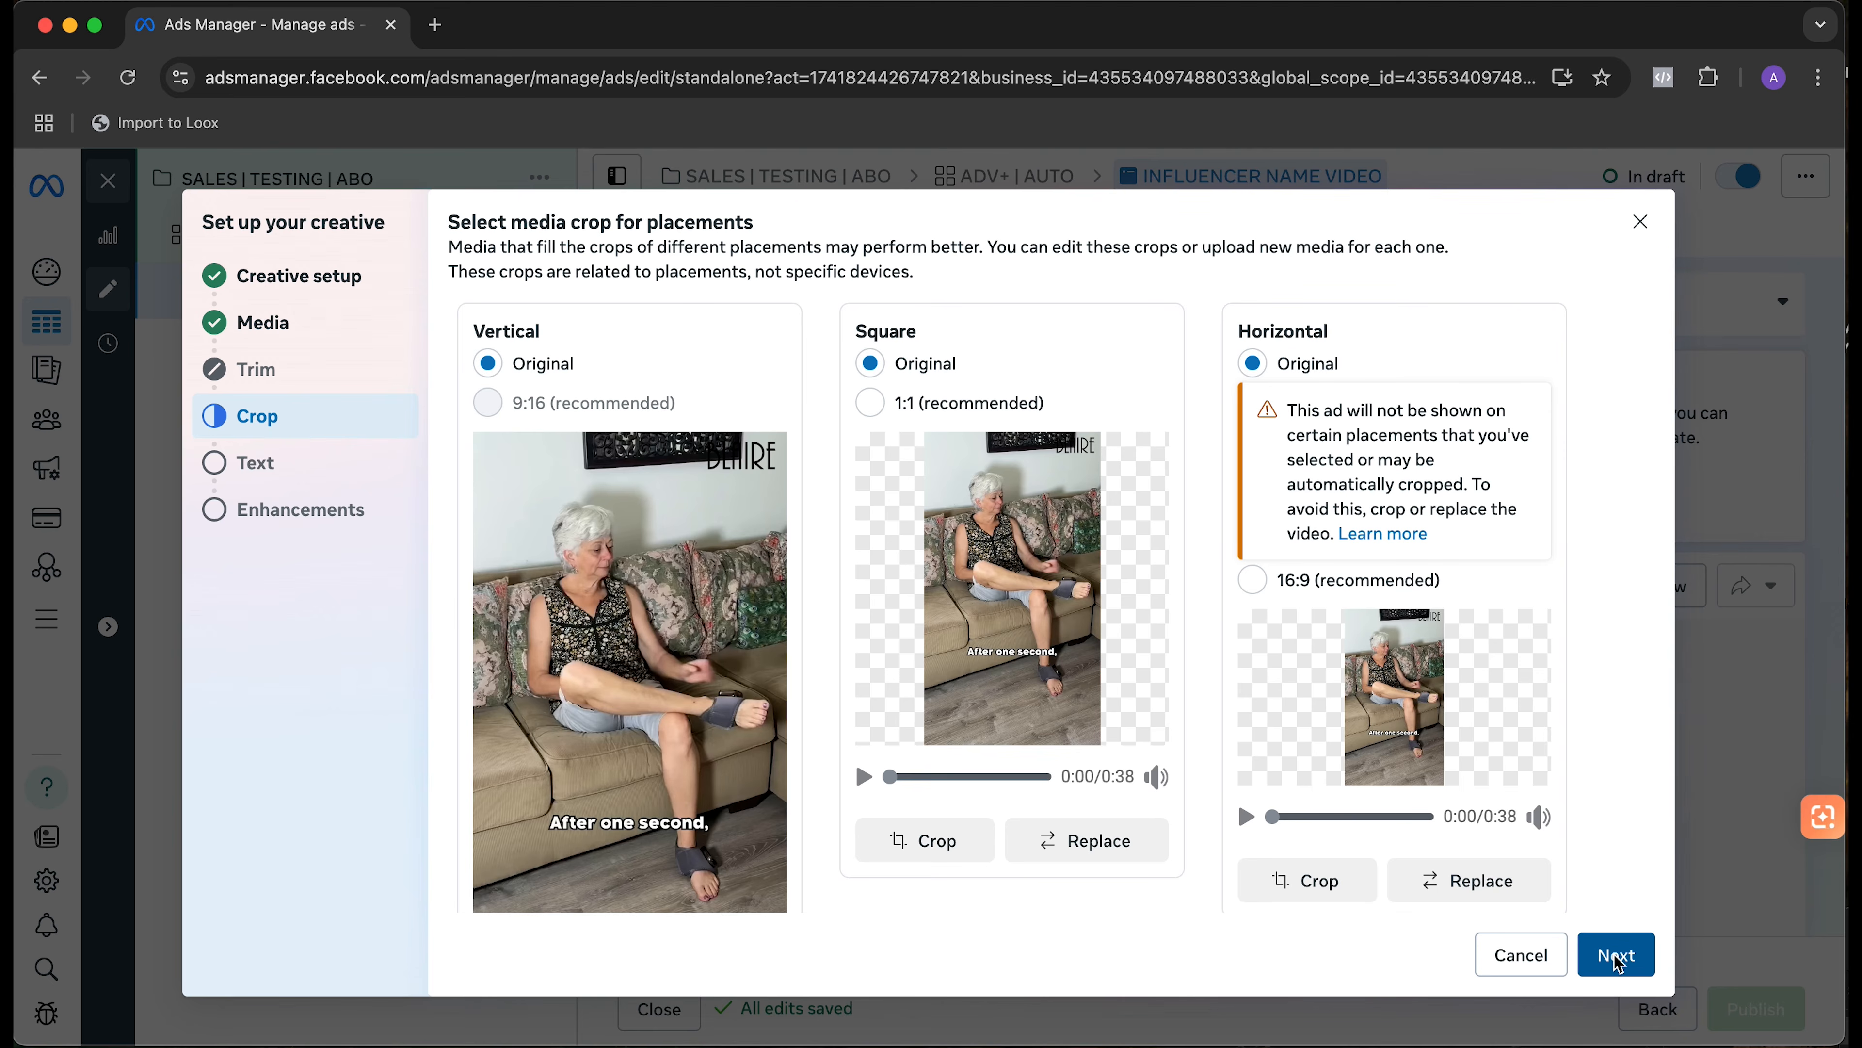
{"action": "left_click", "coordinate": [1617, 957]}
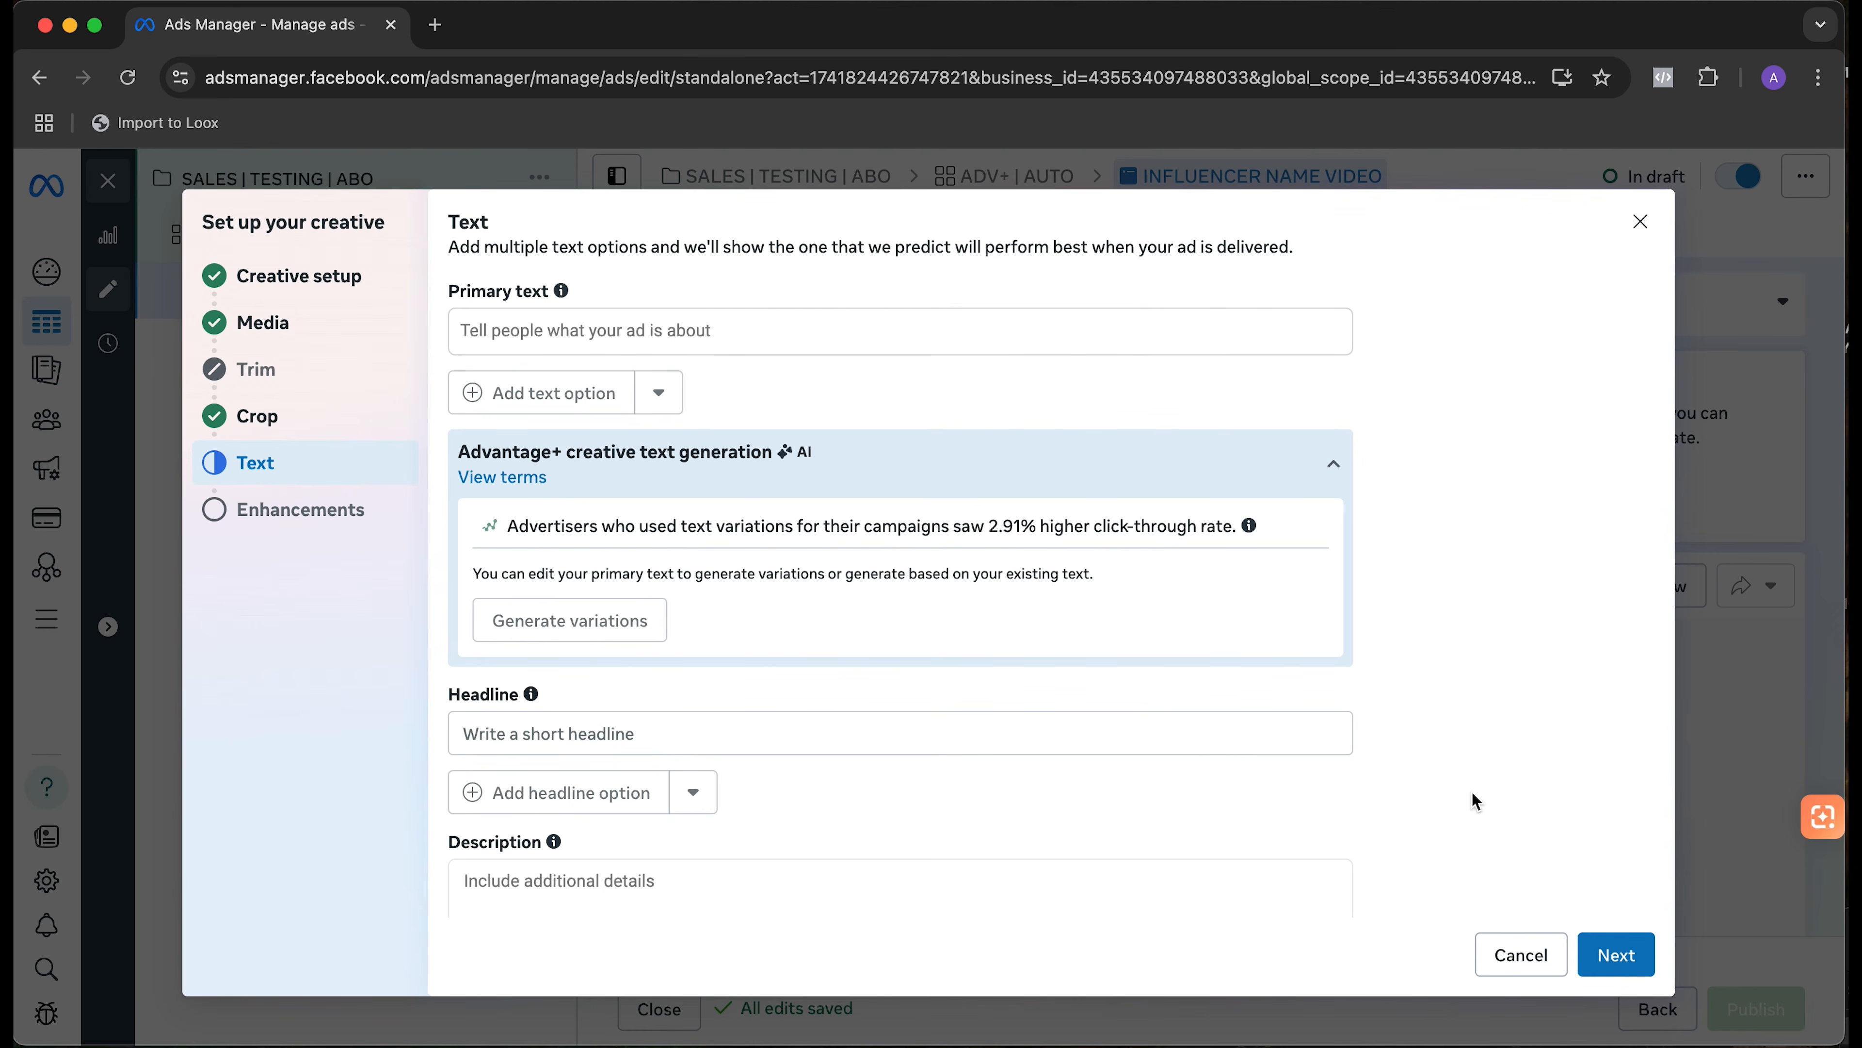
{"action": "left_click", "coordinate": [1617, 955]}
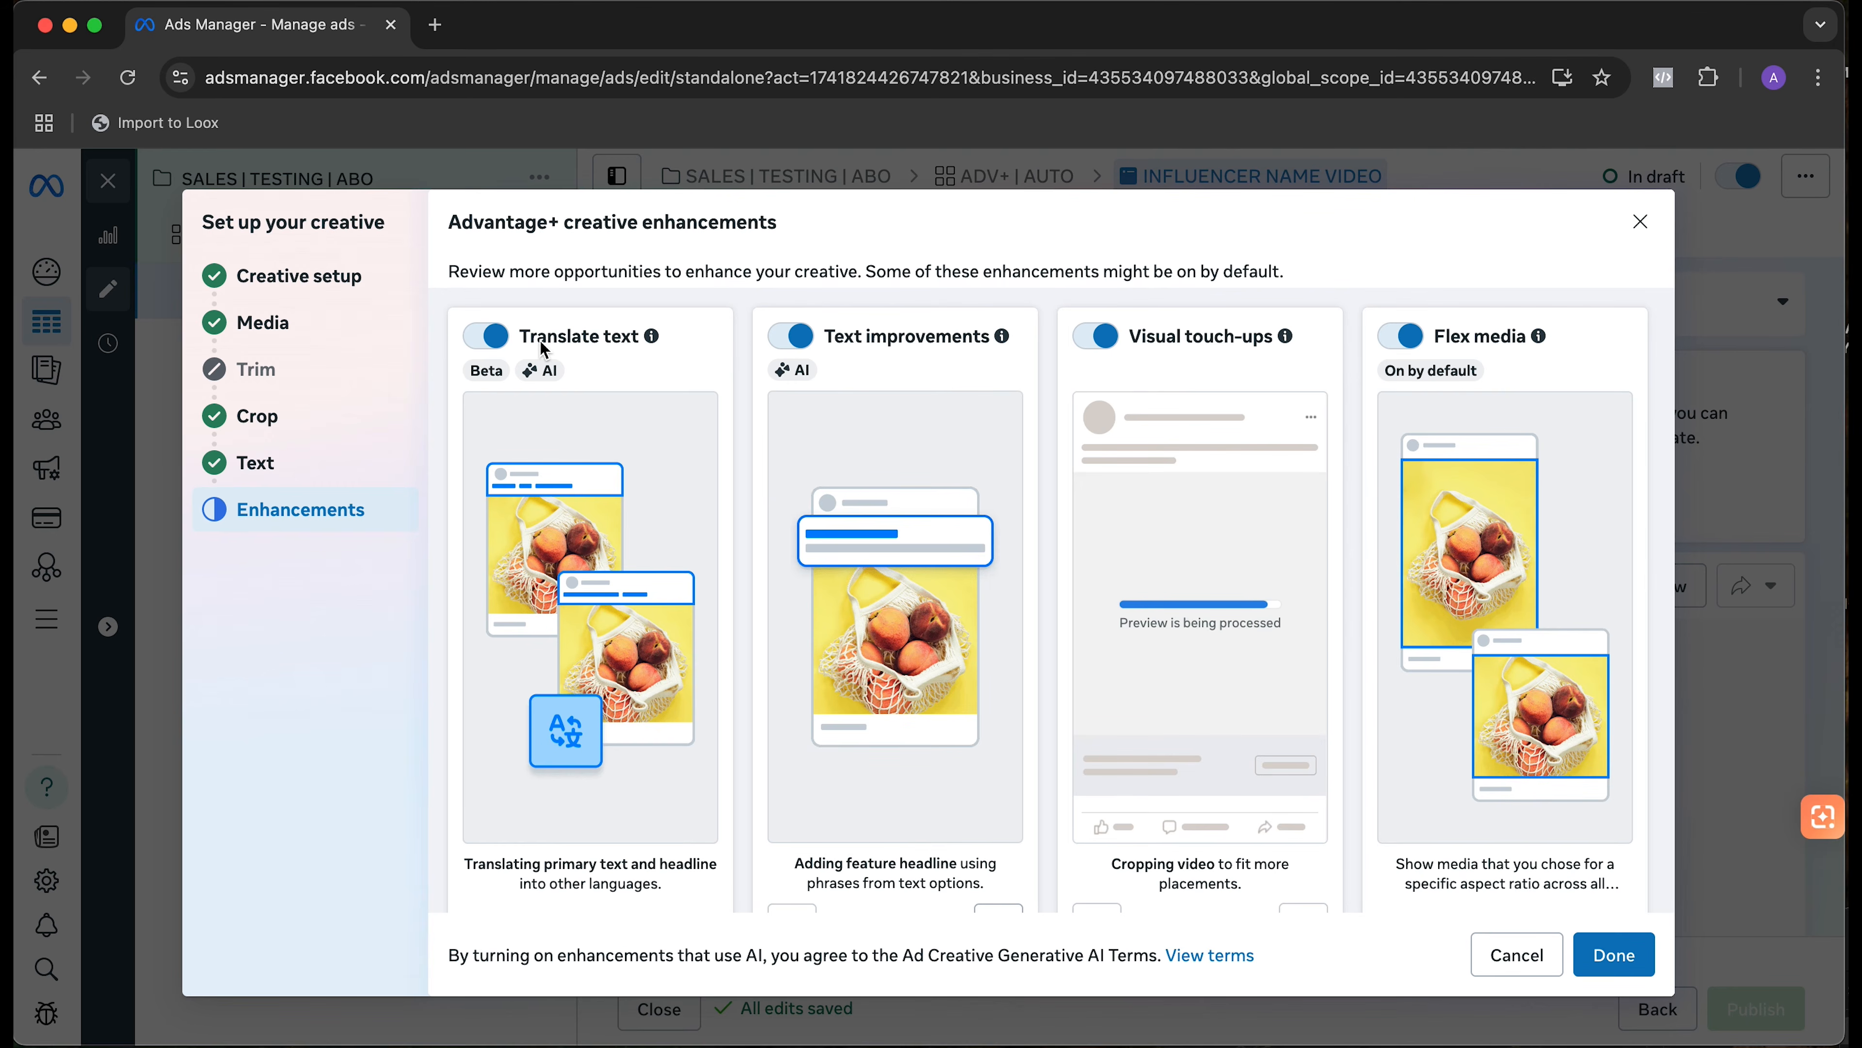
- Turn off the Translate text, Text improvements, Visual touch-ups and Flex media creative enhancements
{"action": "left_click", "coordinate": [496, 351]}
{"action": "mouse_move", "coordinate": [652, 337]}
{"action": "left_click", "coordinate": [804, 342]}
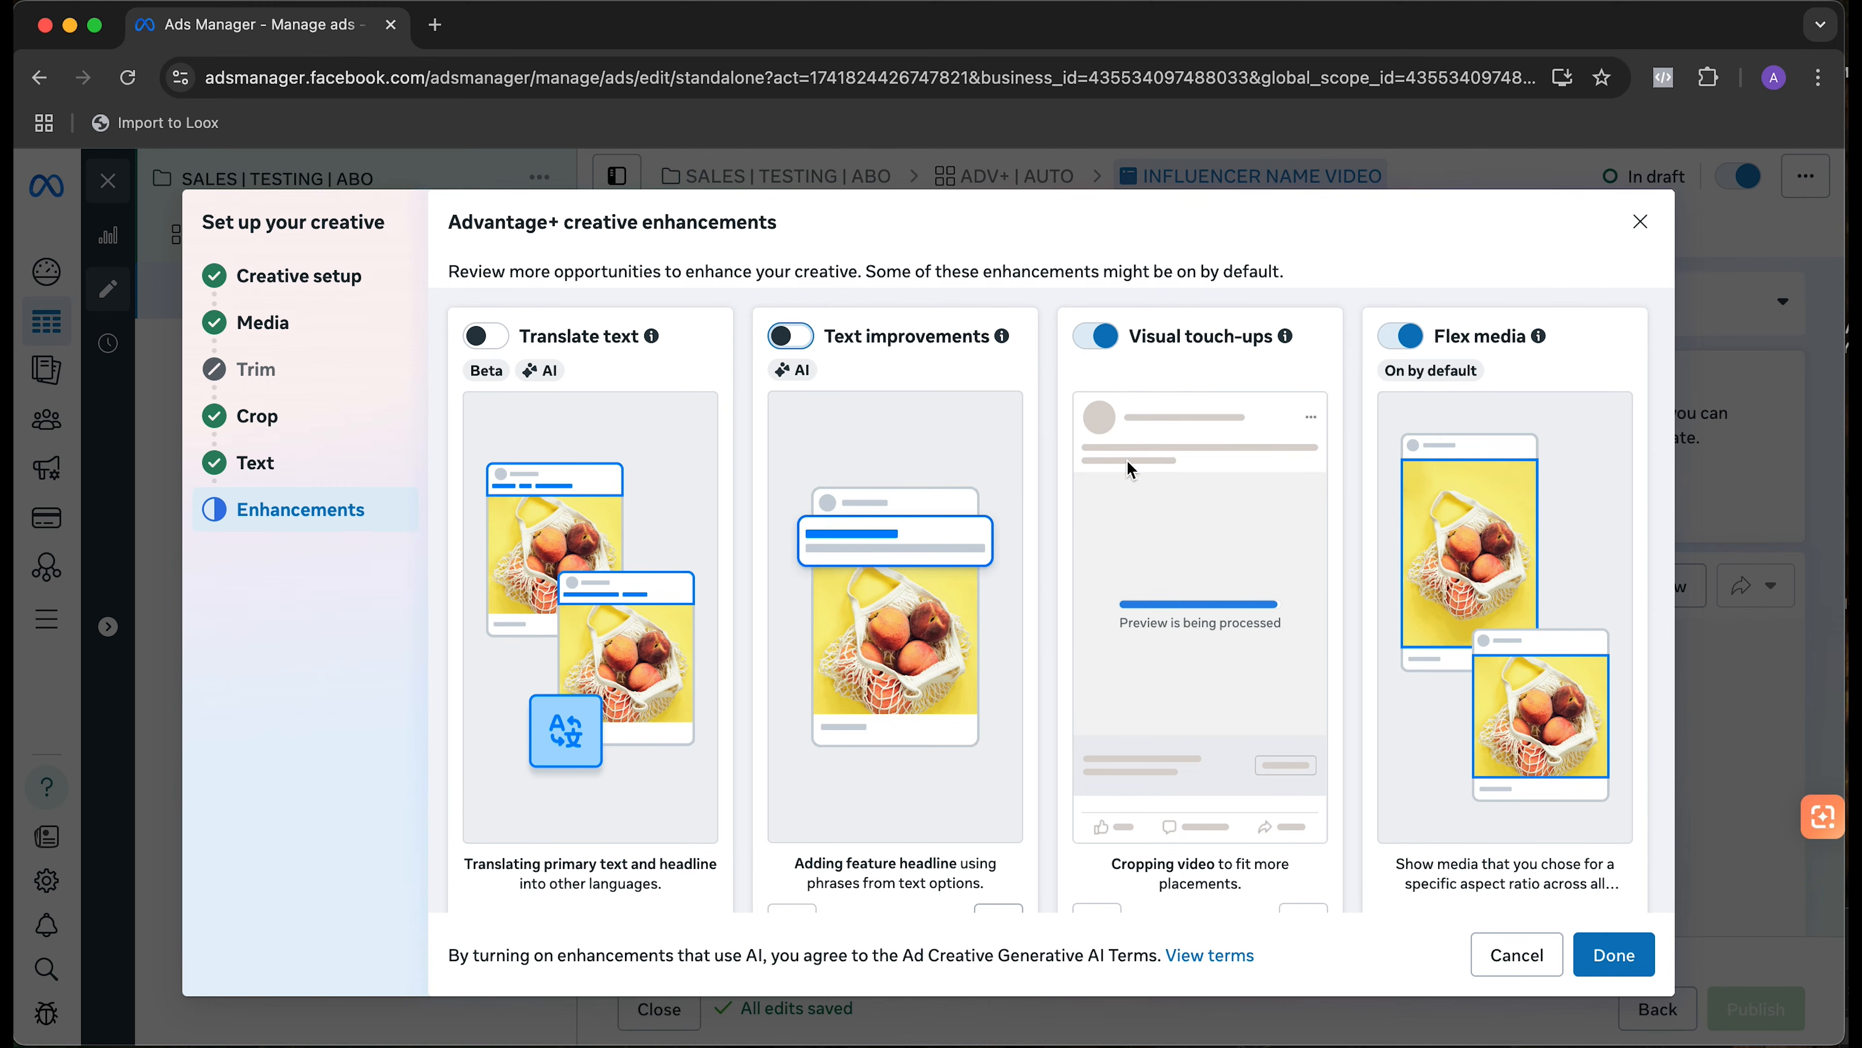
{"action": "left_click", "coordinate": [1116, 351]}
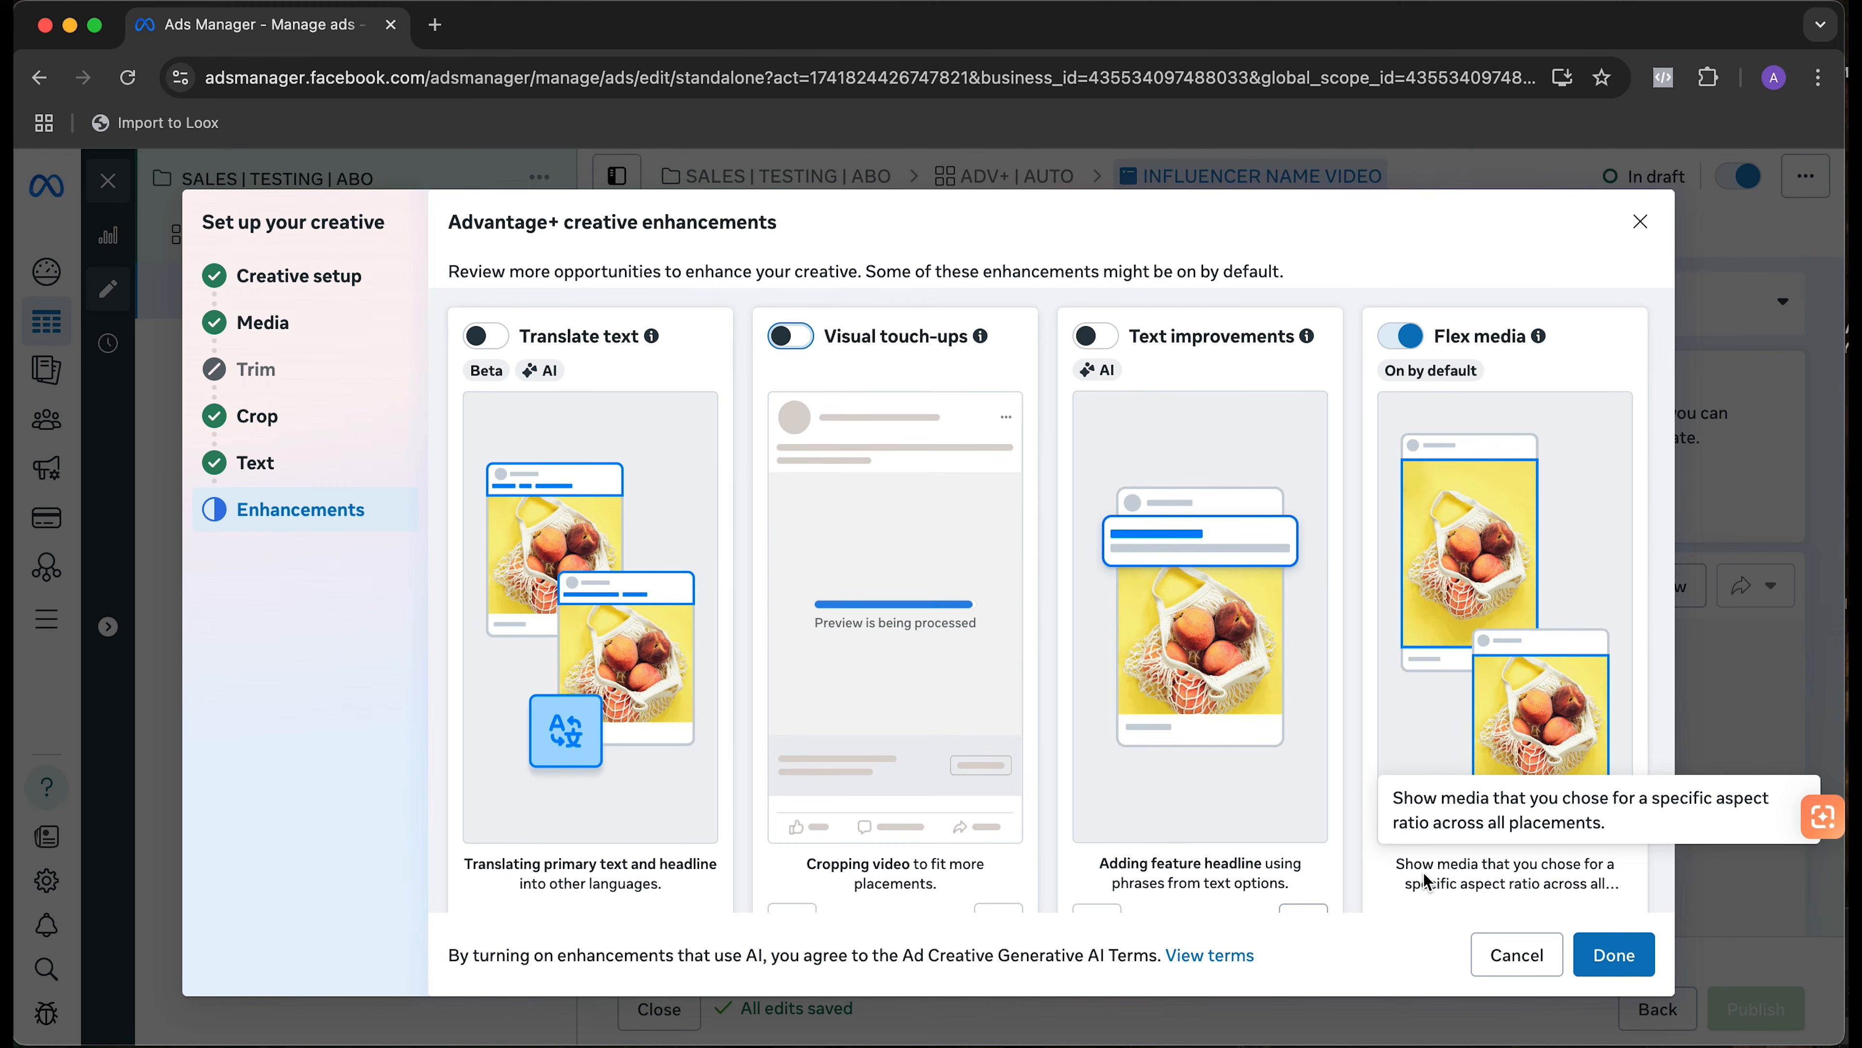
{"action": "left_click", "coordinate": [1417, 348]}
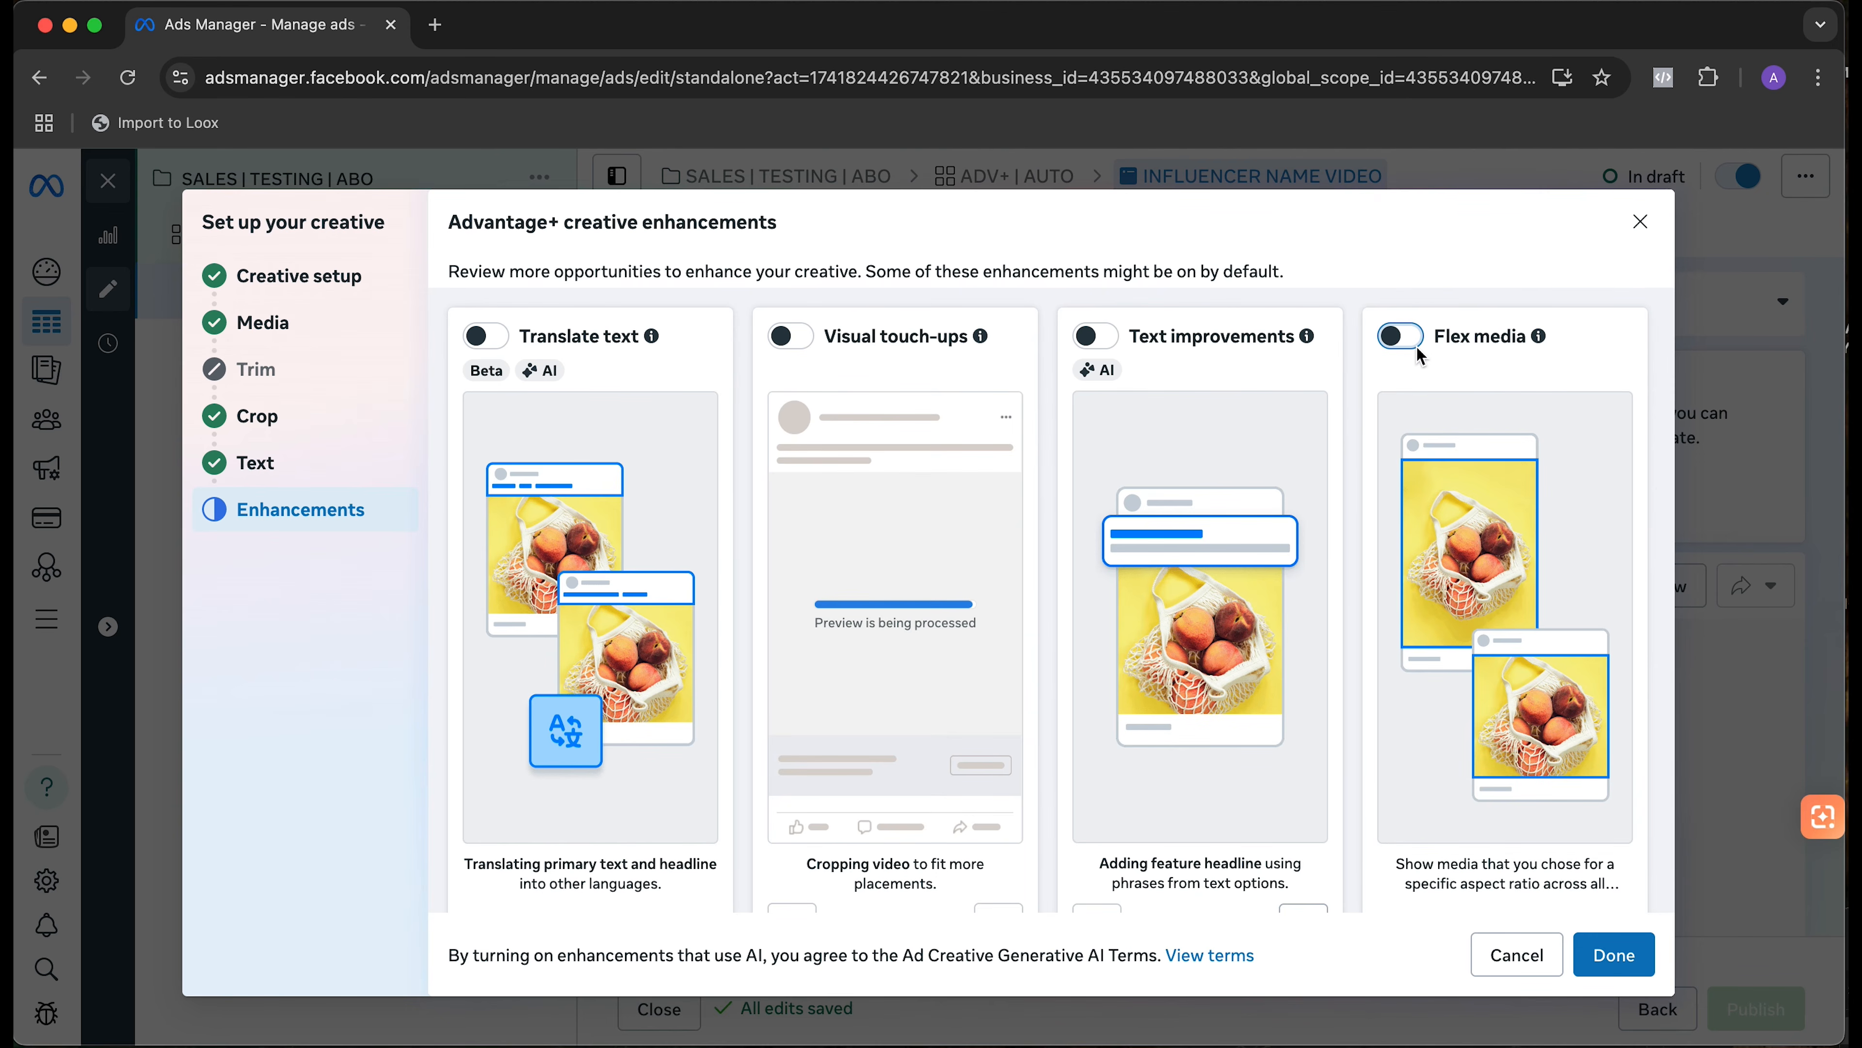
- Turn off the Add video effects enhancement, leave Enhance CTA on and finish the creative setup
{"action": "scroll", "coordinate": [706, 647], "scroll_direction": "down", "scroll_amount": 6}
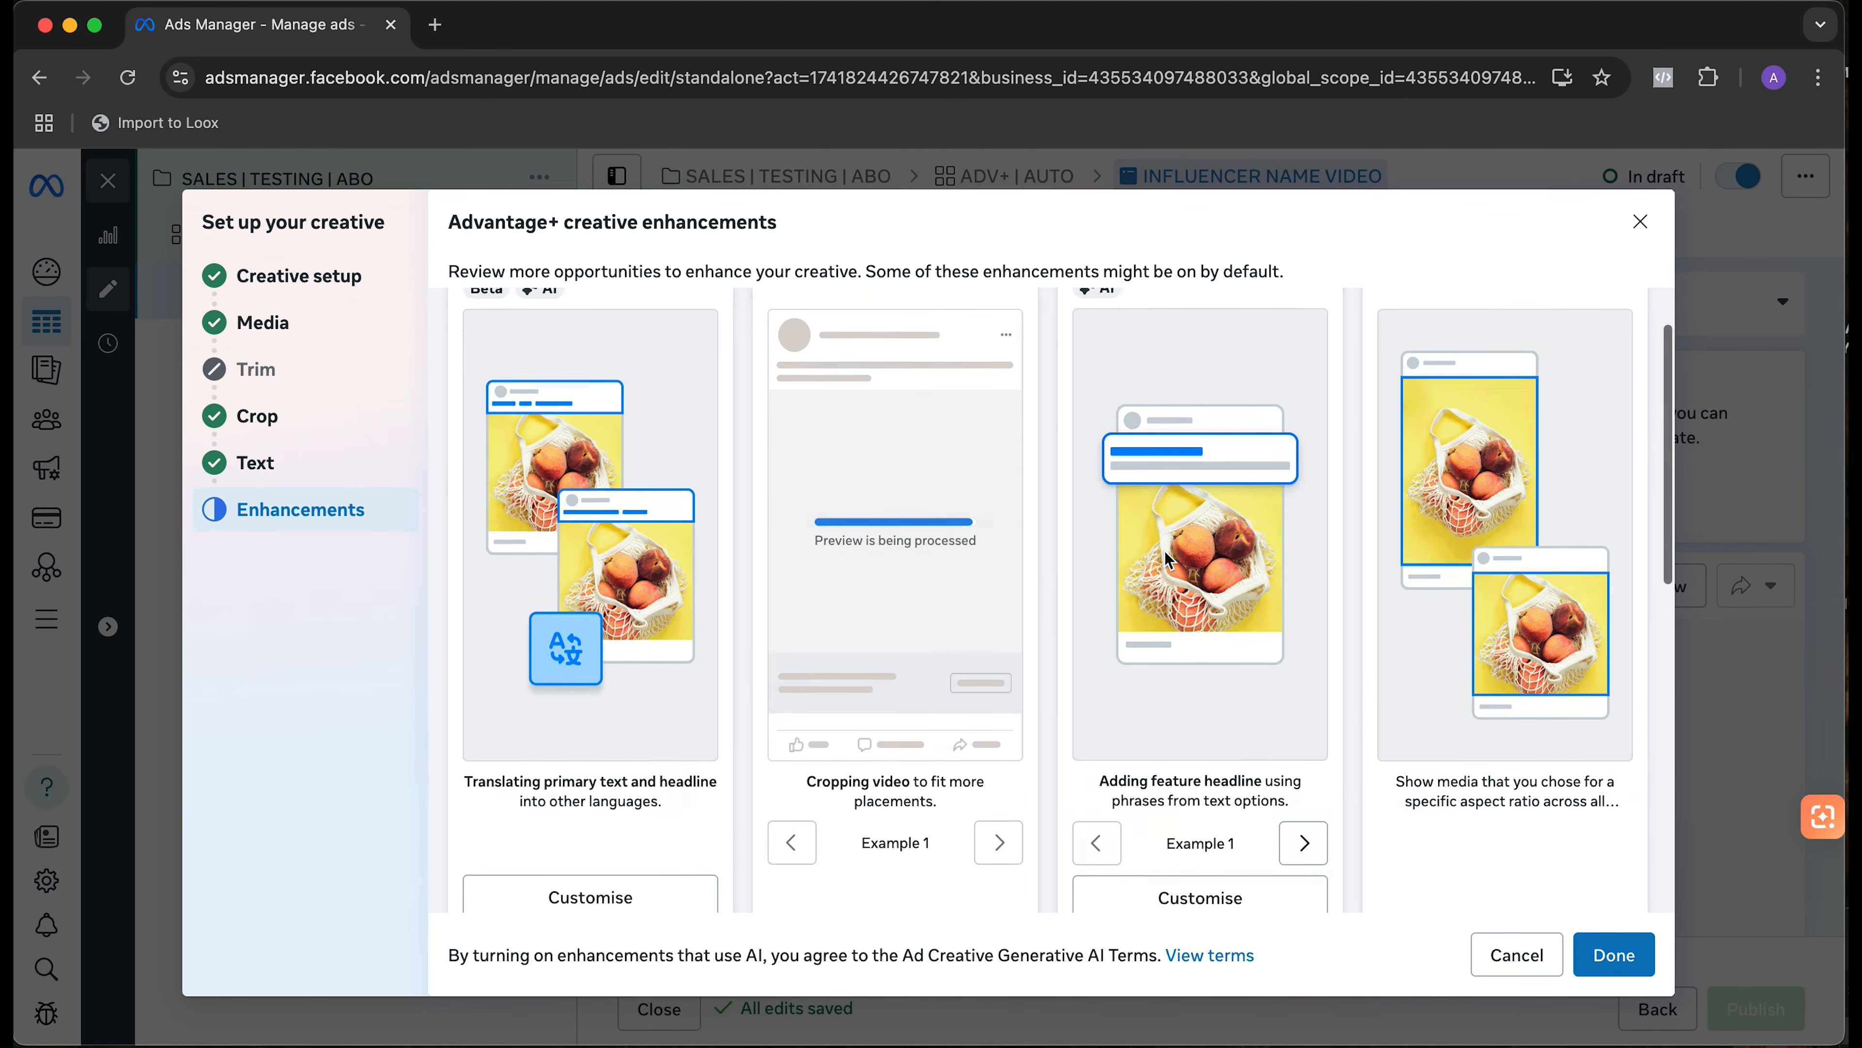
{"action": "scroll", "coordinate": [626, 649], "scroll_direction": "down", "scroll_amount": 4}
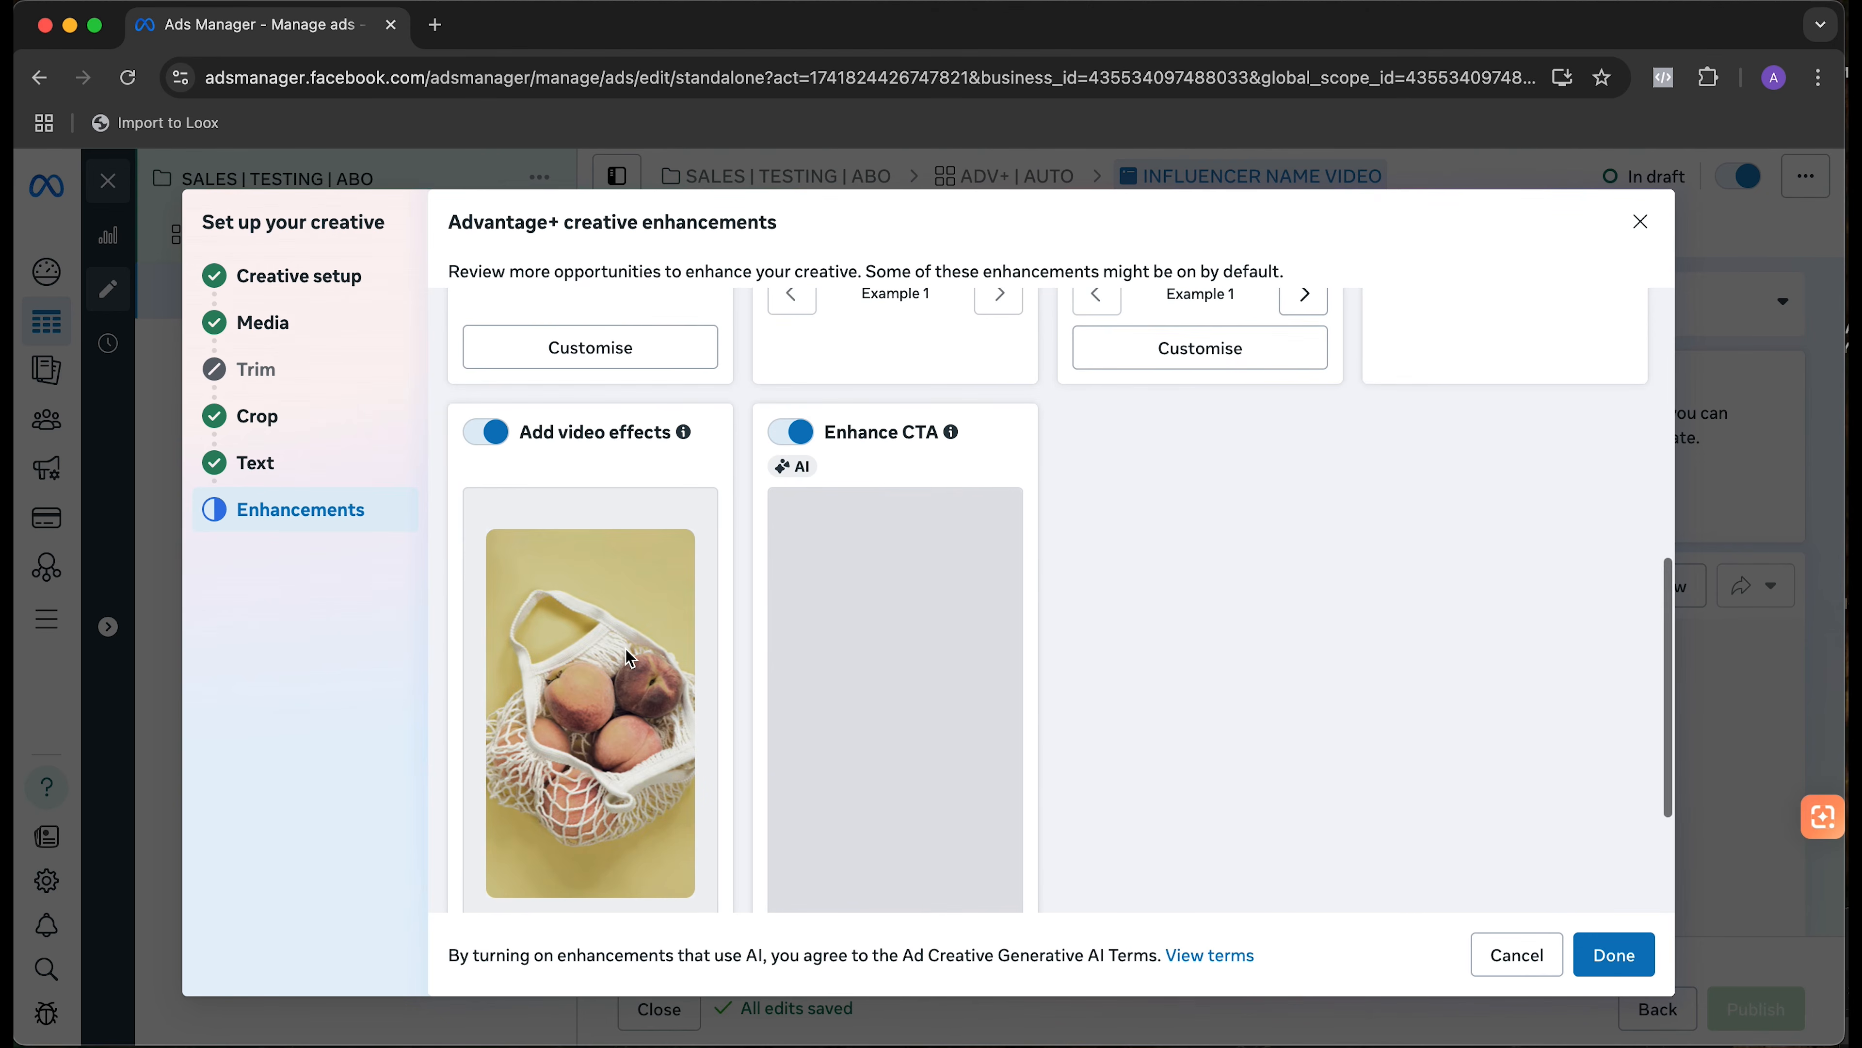
{"action": "scroll", "coordinate": [625, 649], "scroll_direction": "up", "scroll_amount": 2}
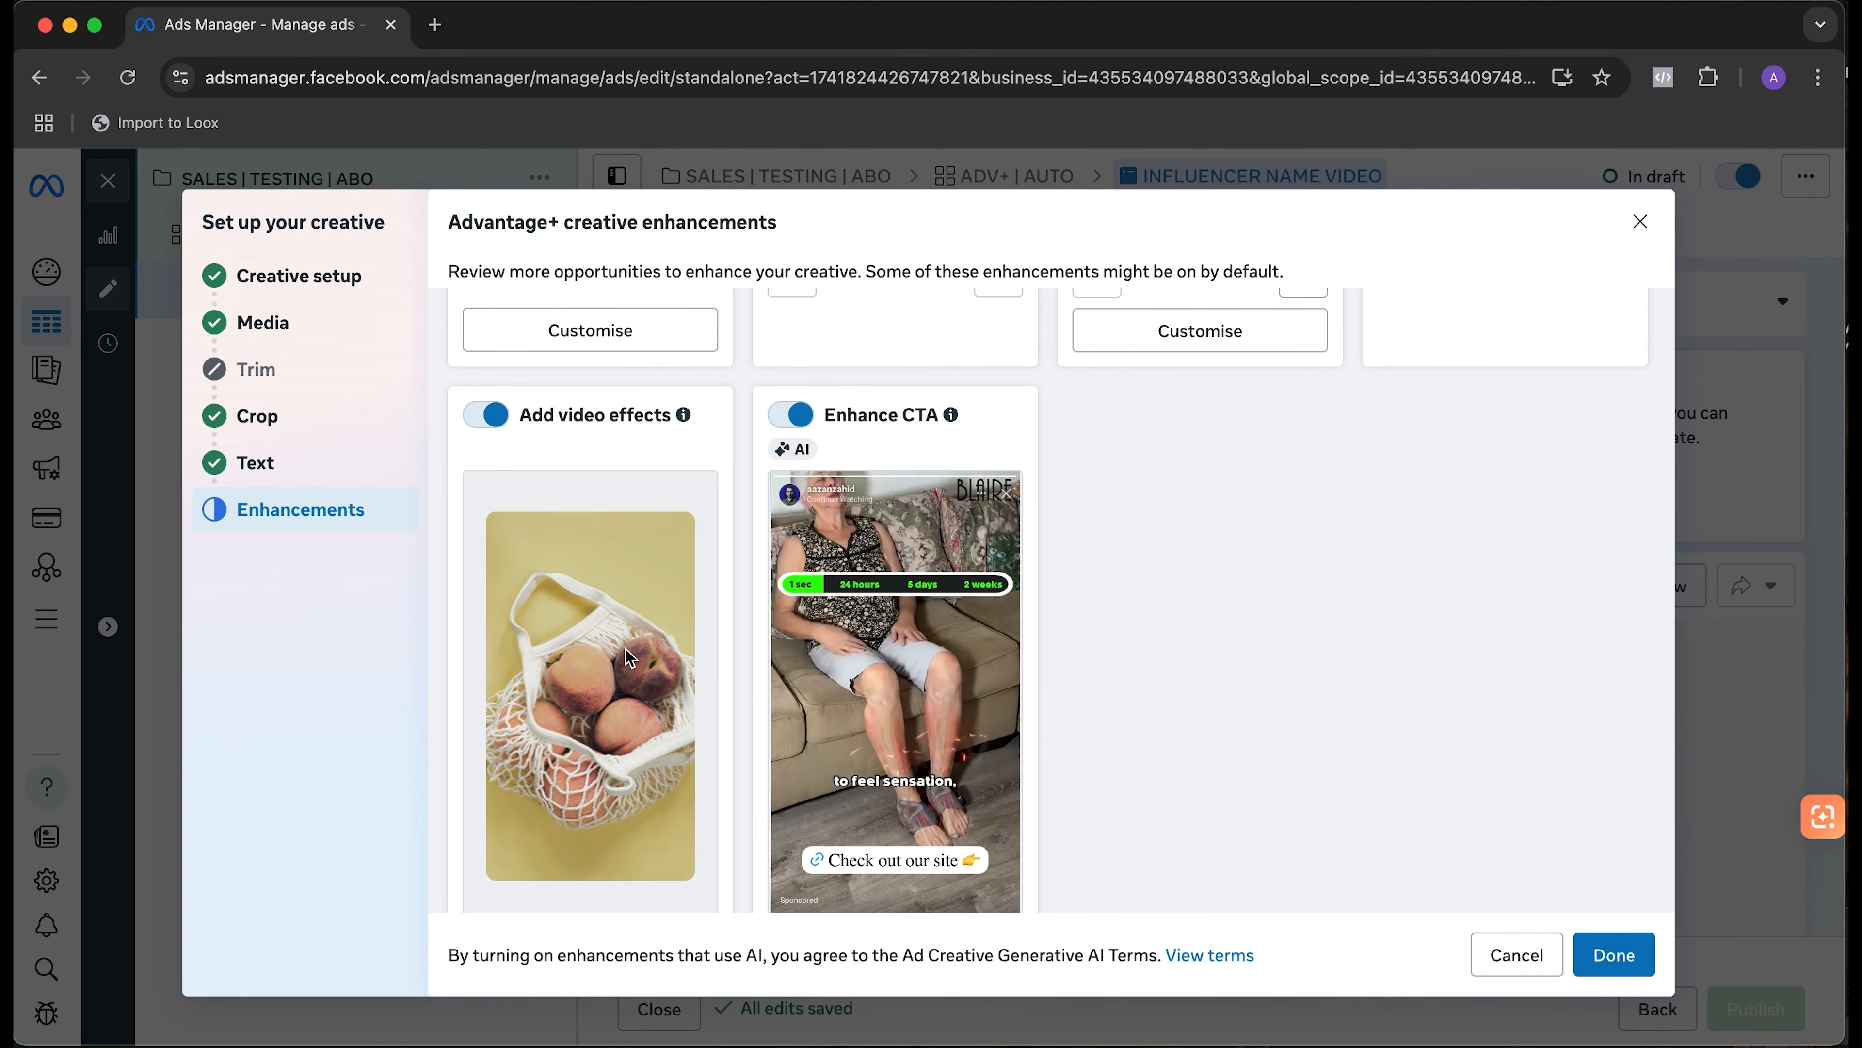
{"action": "key", "text": "super+shift+5"}
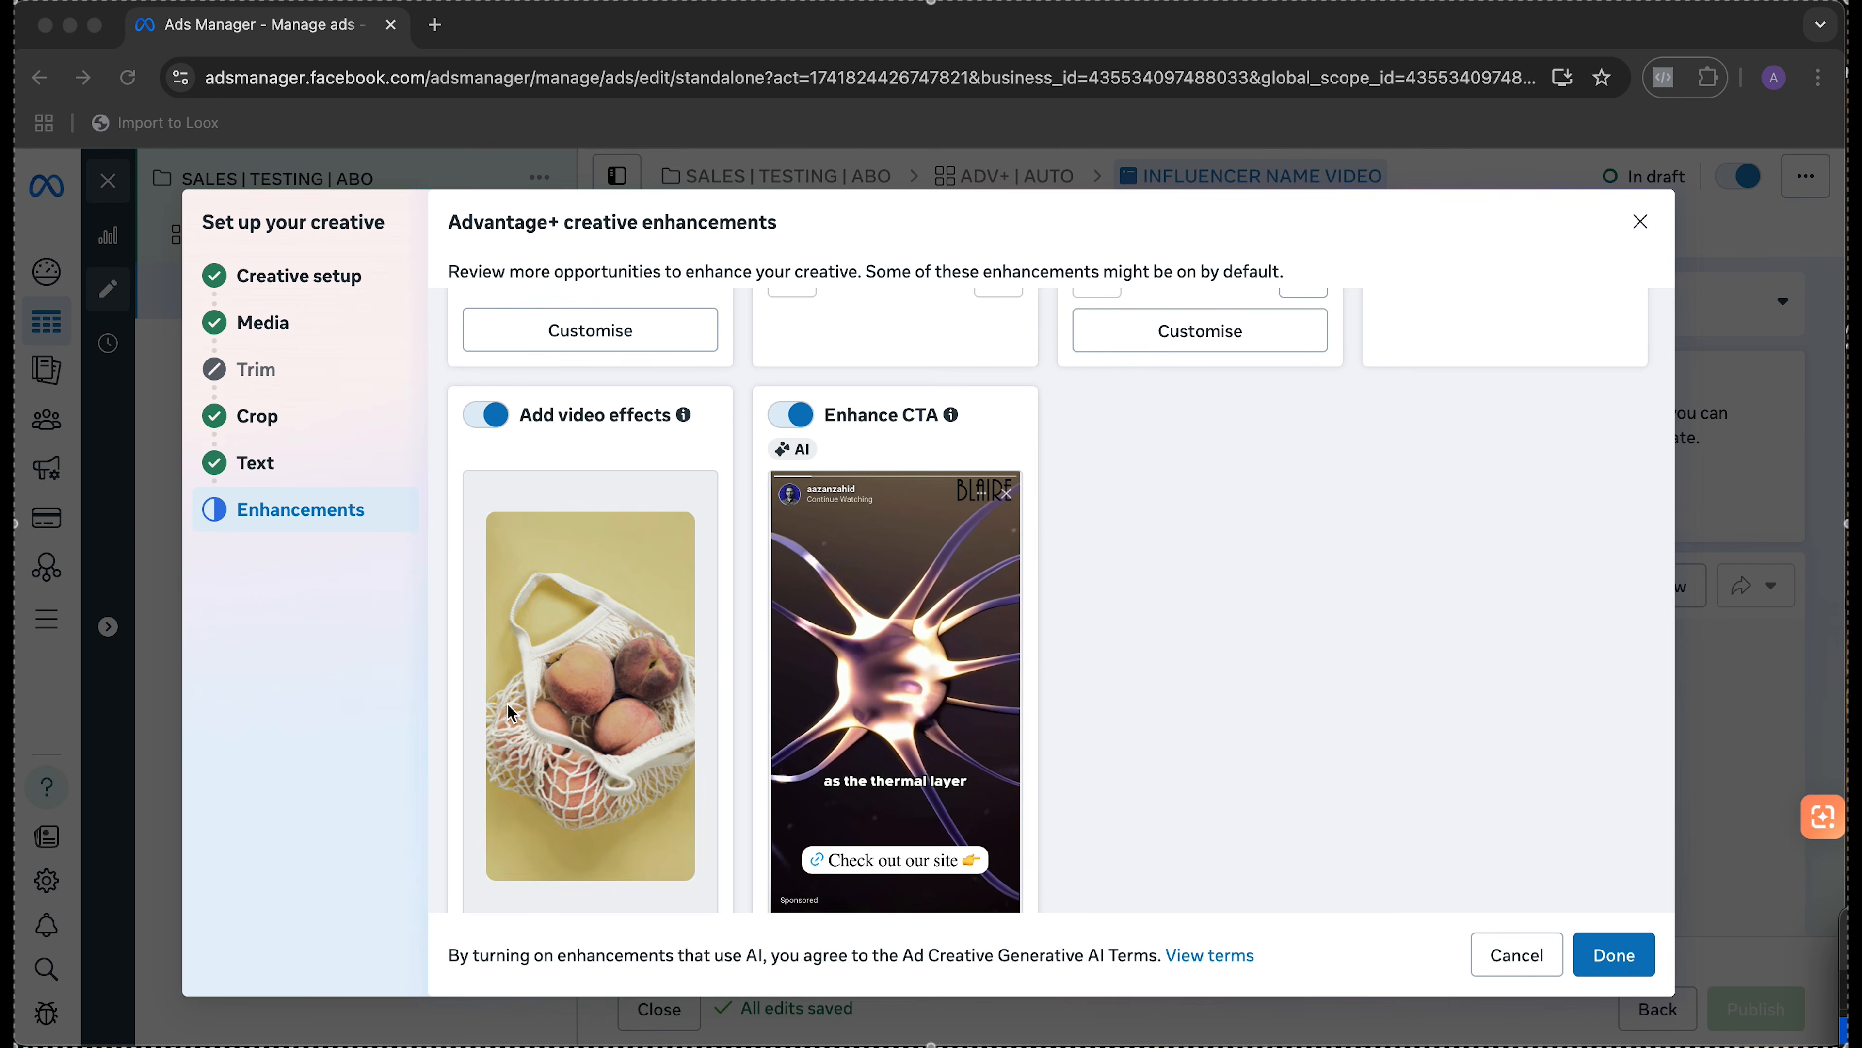
{"action": "left_click", "coordinate": [496, 422]}
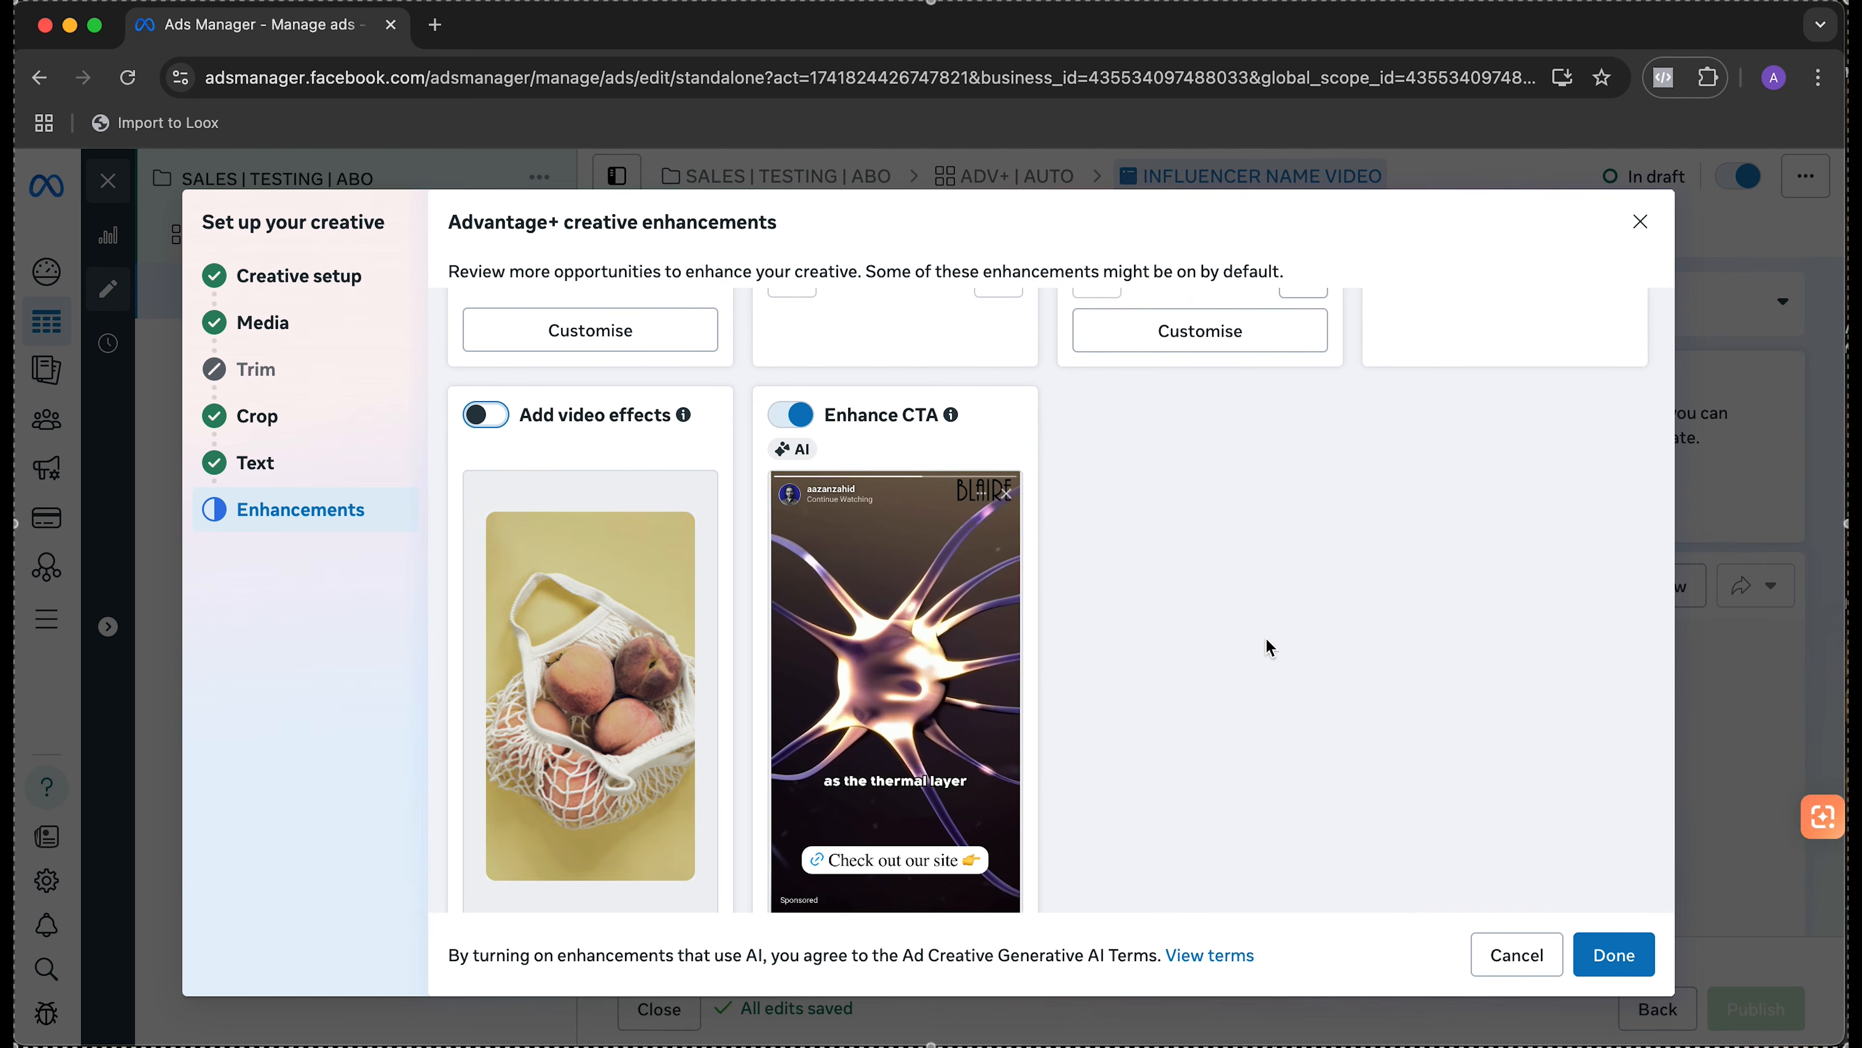
{"action": "scroll", "coordinate": [1271, 646], "scroll_direction": "down", "scroll_amount": 3}
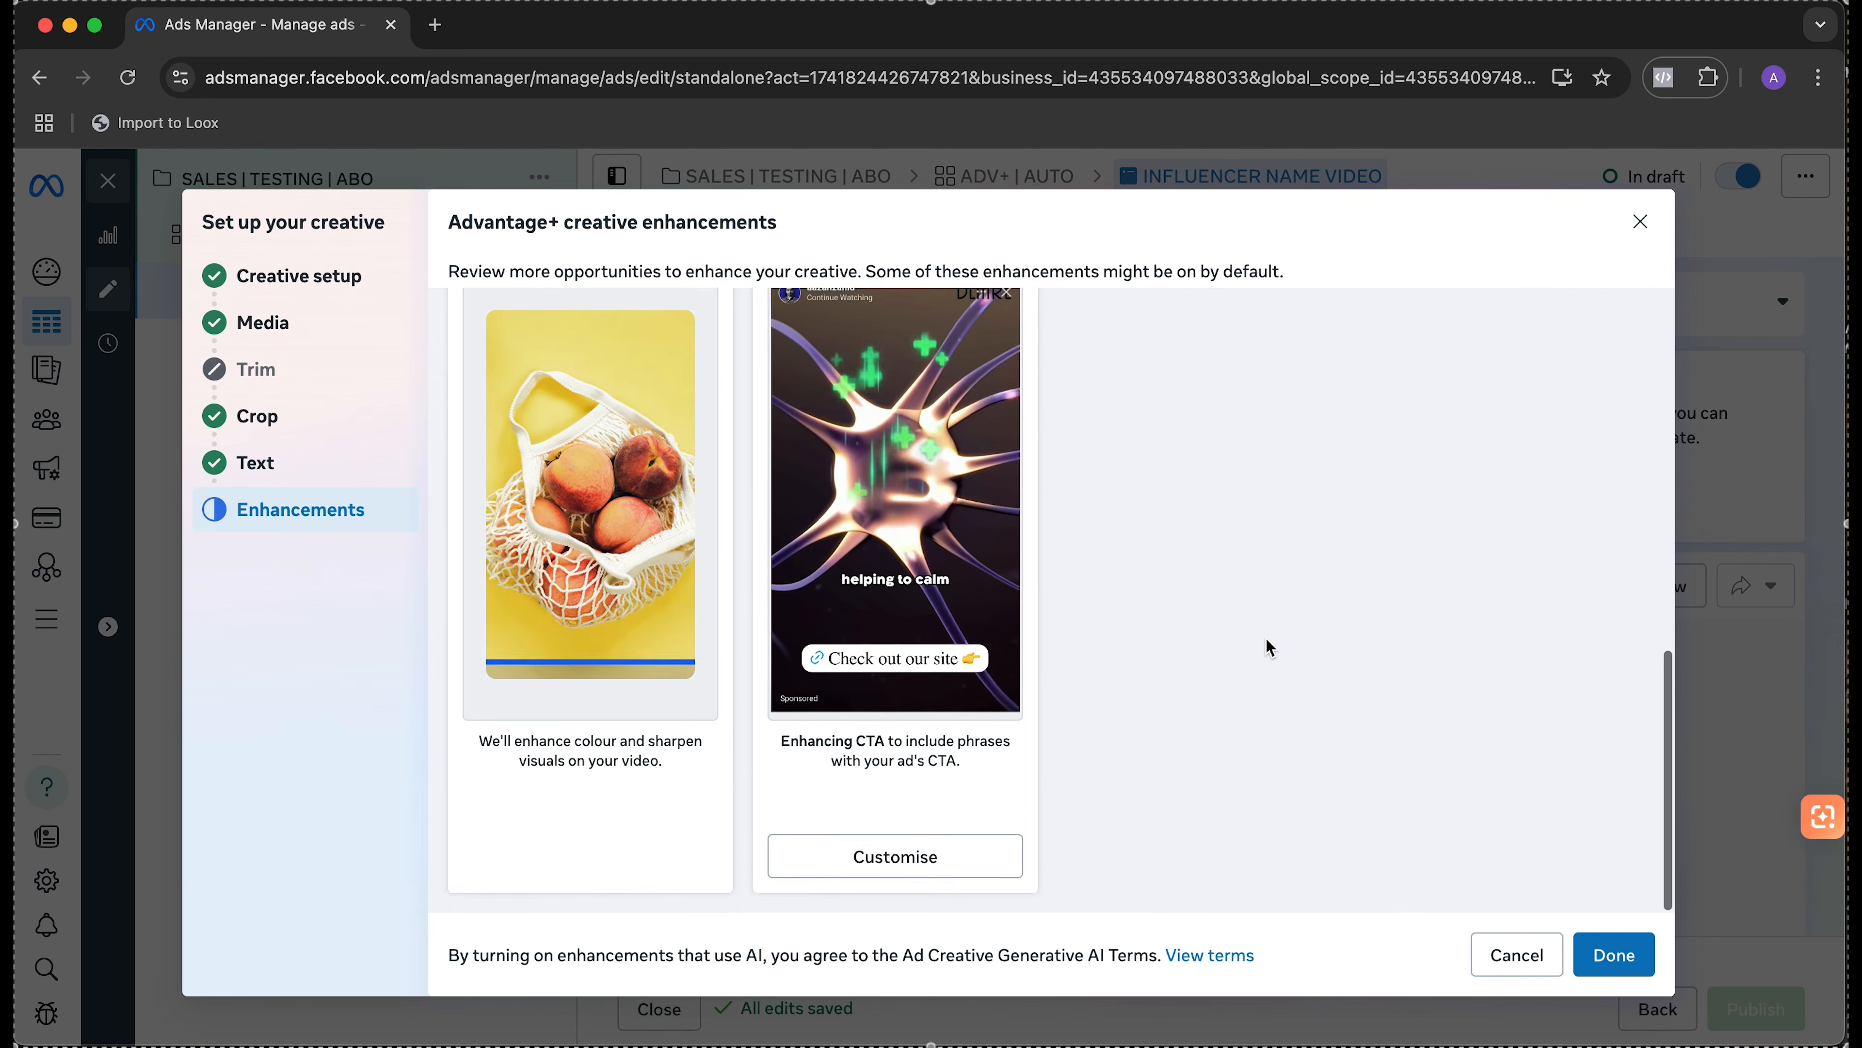
{"action": "scroll", "coordinate": [1271, 646], "scroll_direction": "up", "scroll_amount": 10}
{"action": "scroll", "coordinate": [1329, 539], "scroll_direction": "down", "scroll_amount": 5}
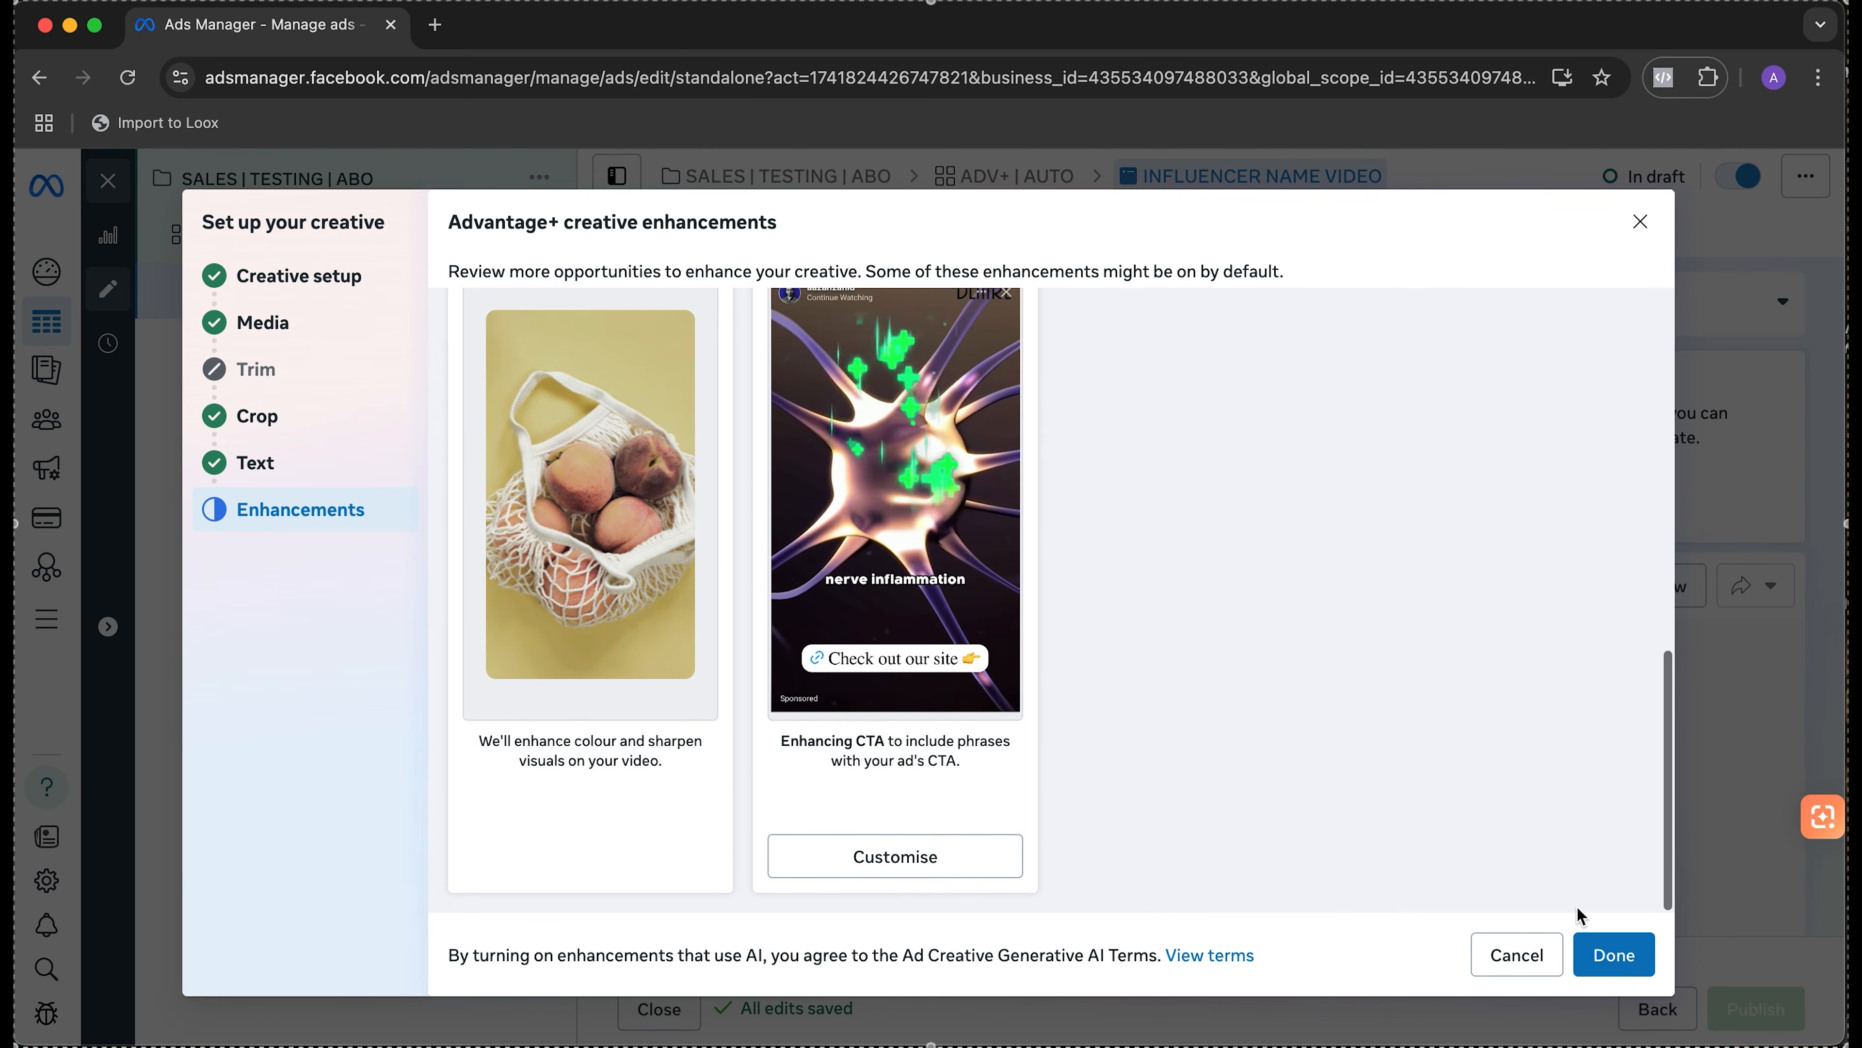
{"action": "left_click", "coordinate": [1606, 953]}
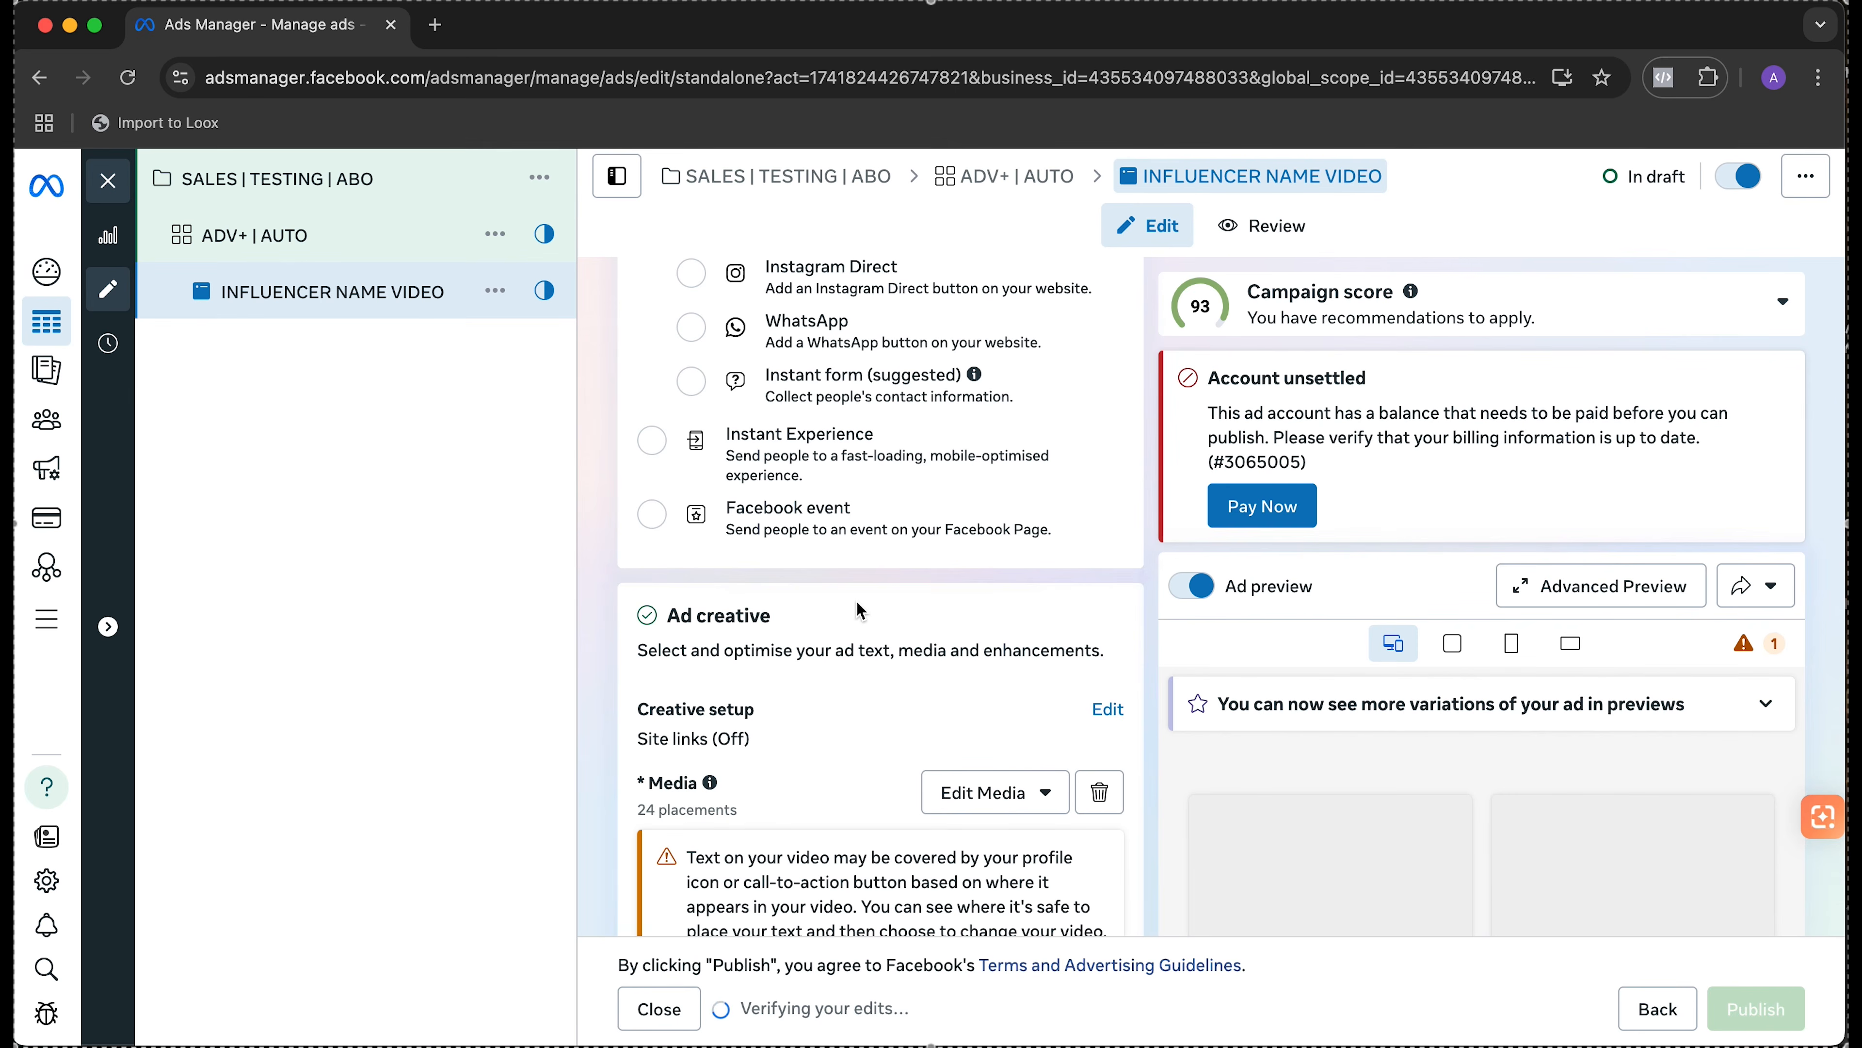
- Enter "SAMPLE PRIMARY TEXT" as the ad's primary text
{"action": "scroll", "coordinate": [860, 610], "scroll_direction": "down", "scroll_amount": 5}
{"action": "scroll", "coordinate": [859, 610], "scroll_direction": "down", "scroll_amount": 3}
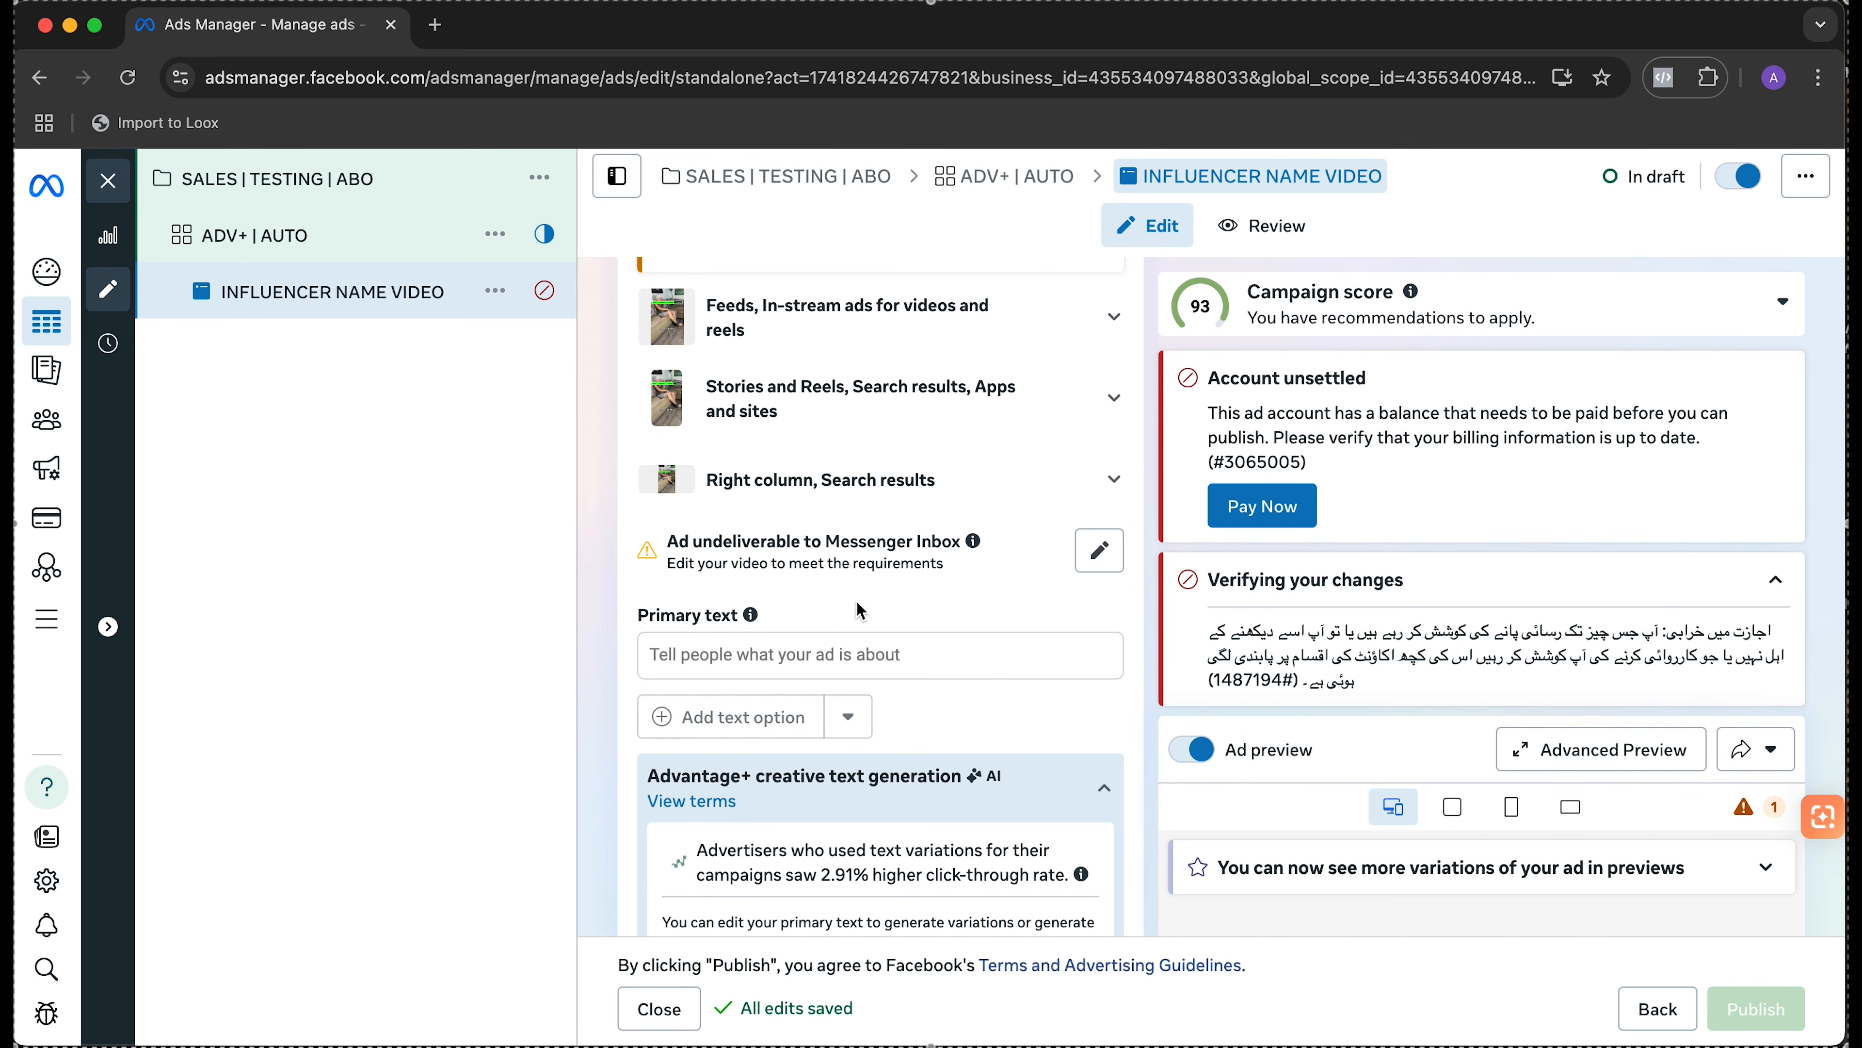
{"action": "scroll", "coordinate": [858, 605], "scroll_direction": "down", "scroll_amount": 3}
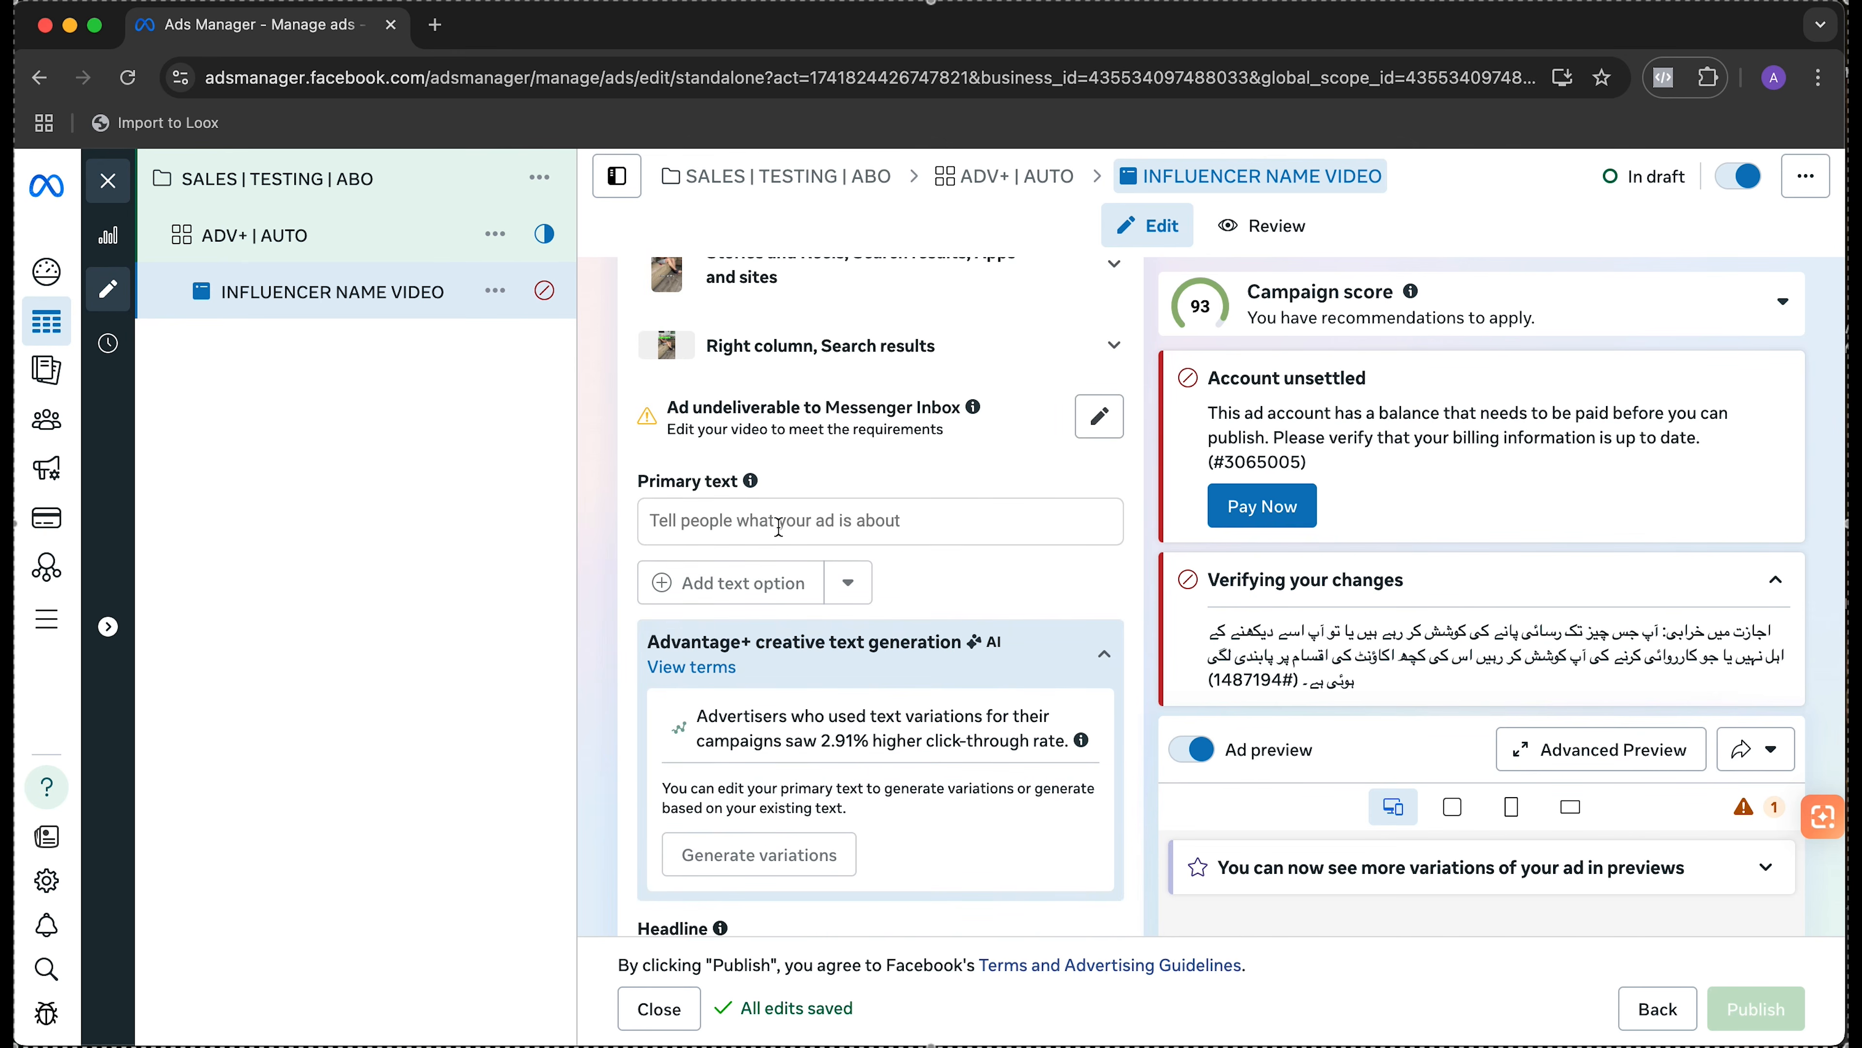
{"action": "left_click", "coordinate": [819, 524]}
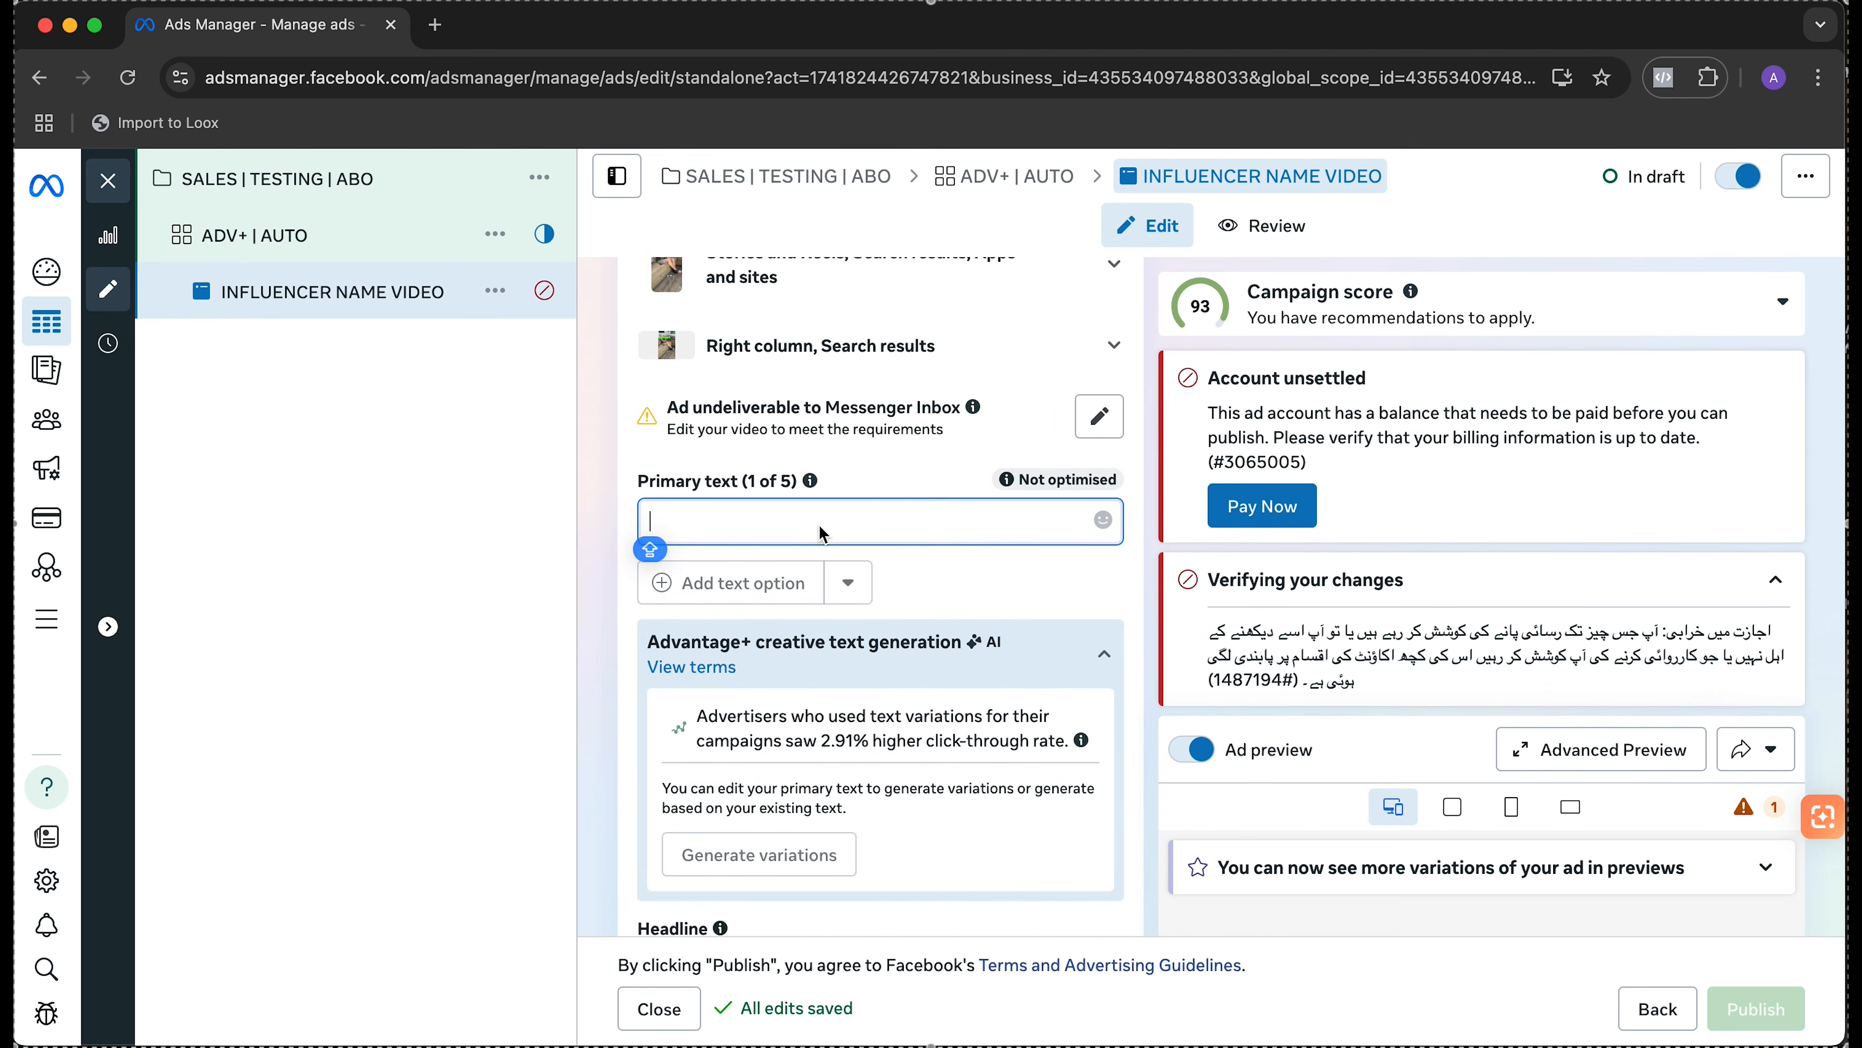
{"action": "type", "text": "SAMPLE P"}
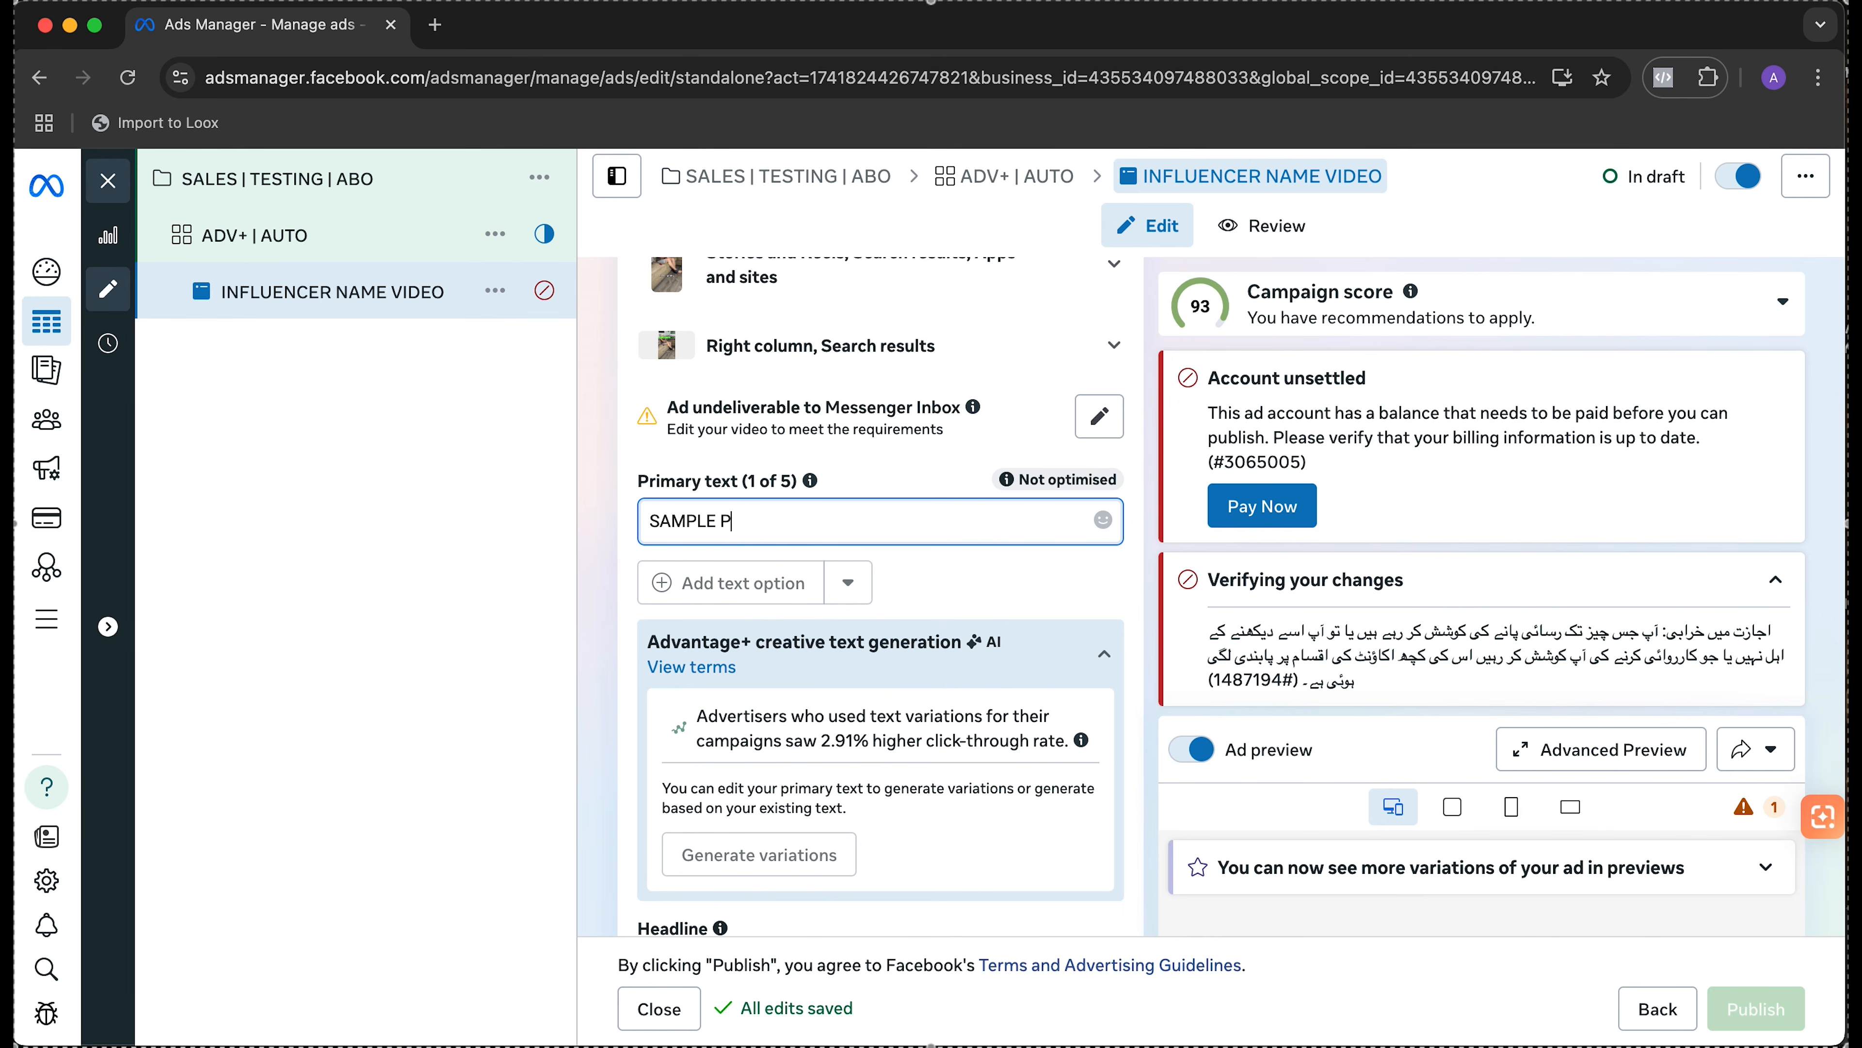
{"action": "type", "text": "RIMARY TEXT"}
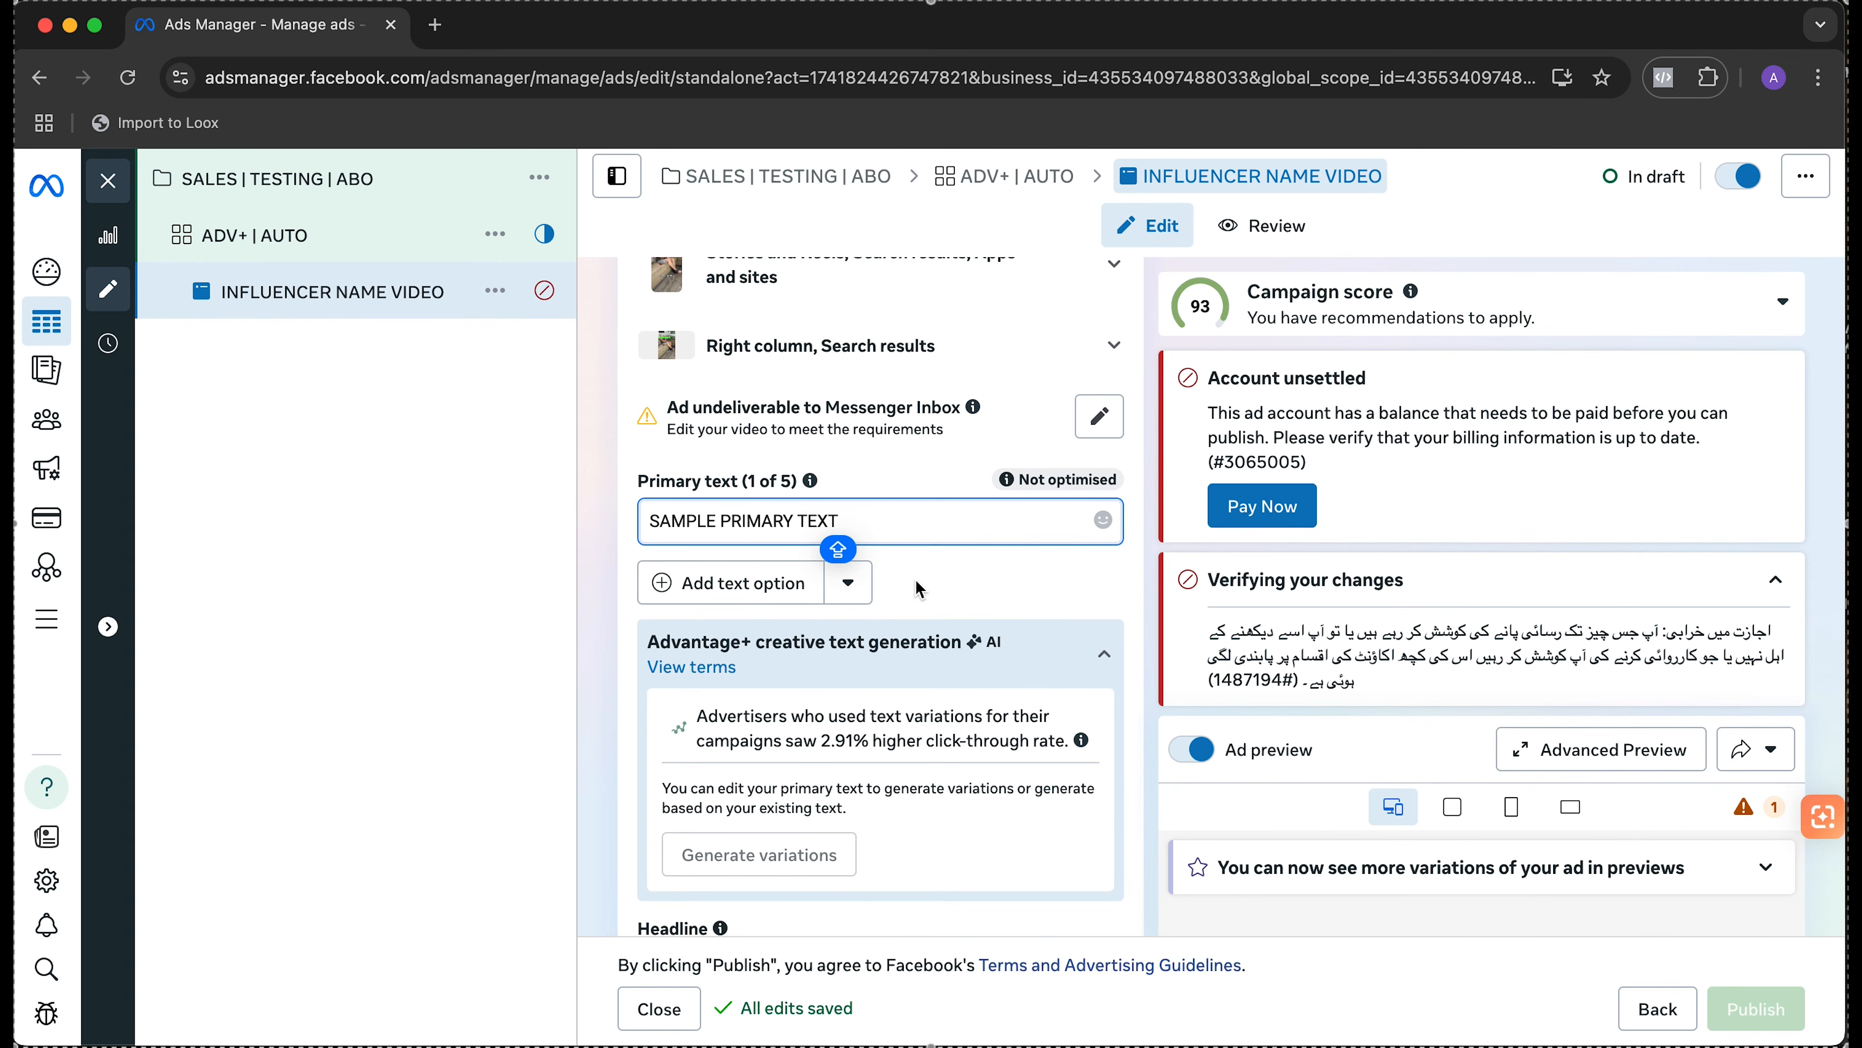
- Look over the ad's headline and description fields without entering any text
{"action": "scroll", "coordinate": [920, 589], "scroll_direction": "down", "scroll_amount": 5}
{"action": "left_click", "coordinate": [830, 578]}
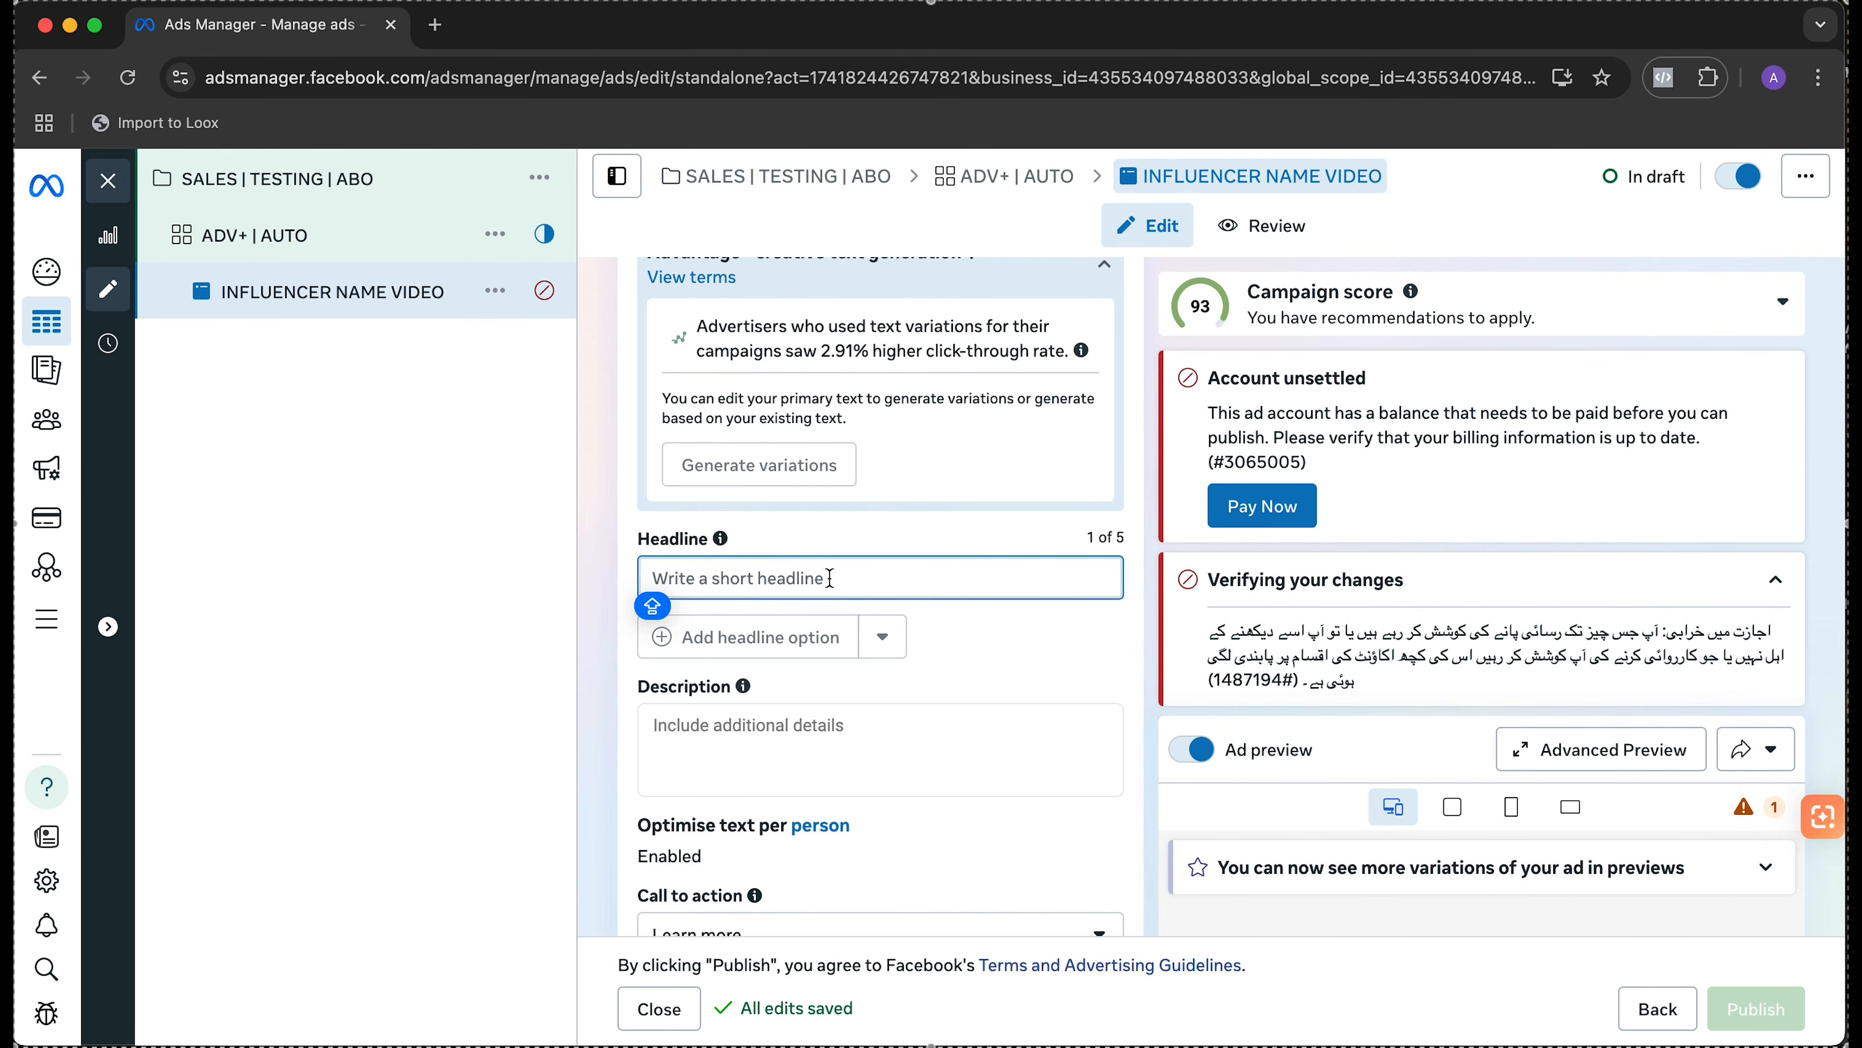
{"action": "left_click", "coordinate": [824, 744]}
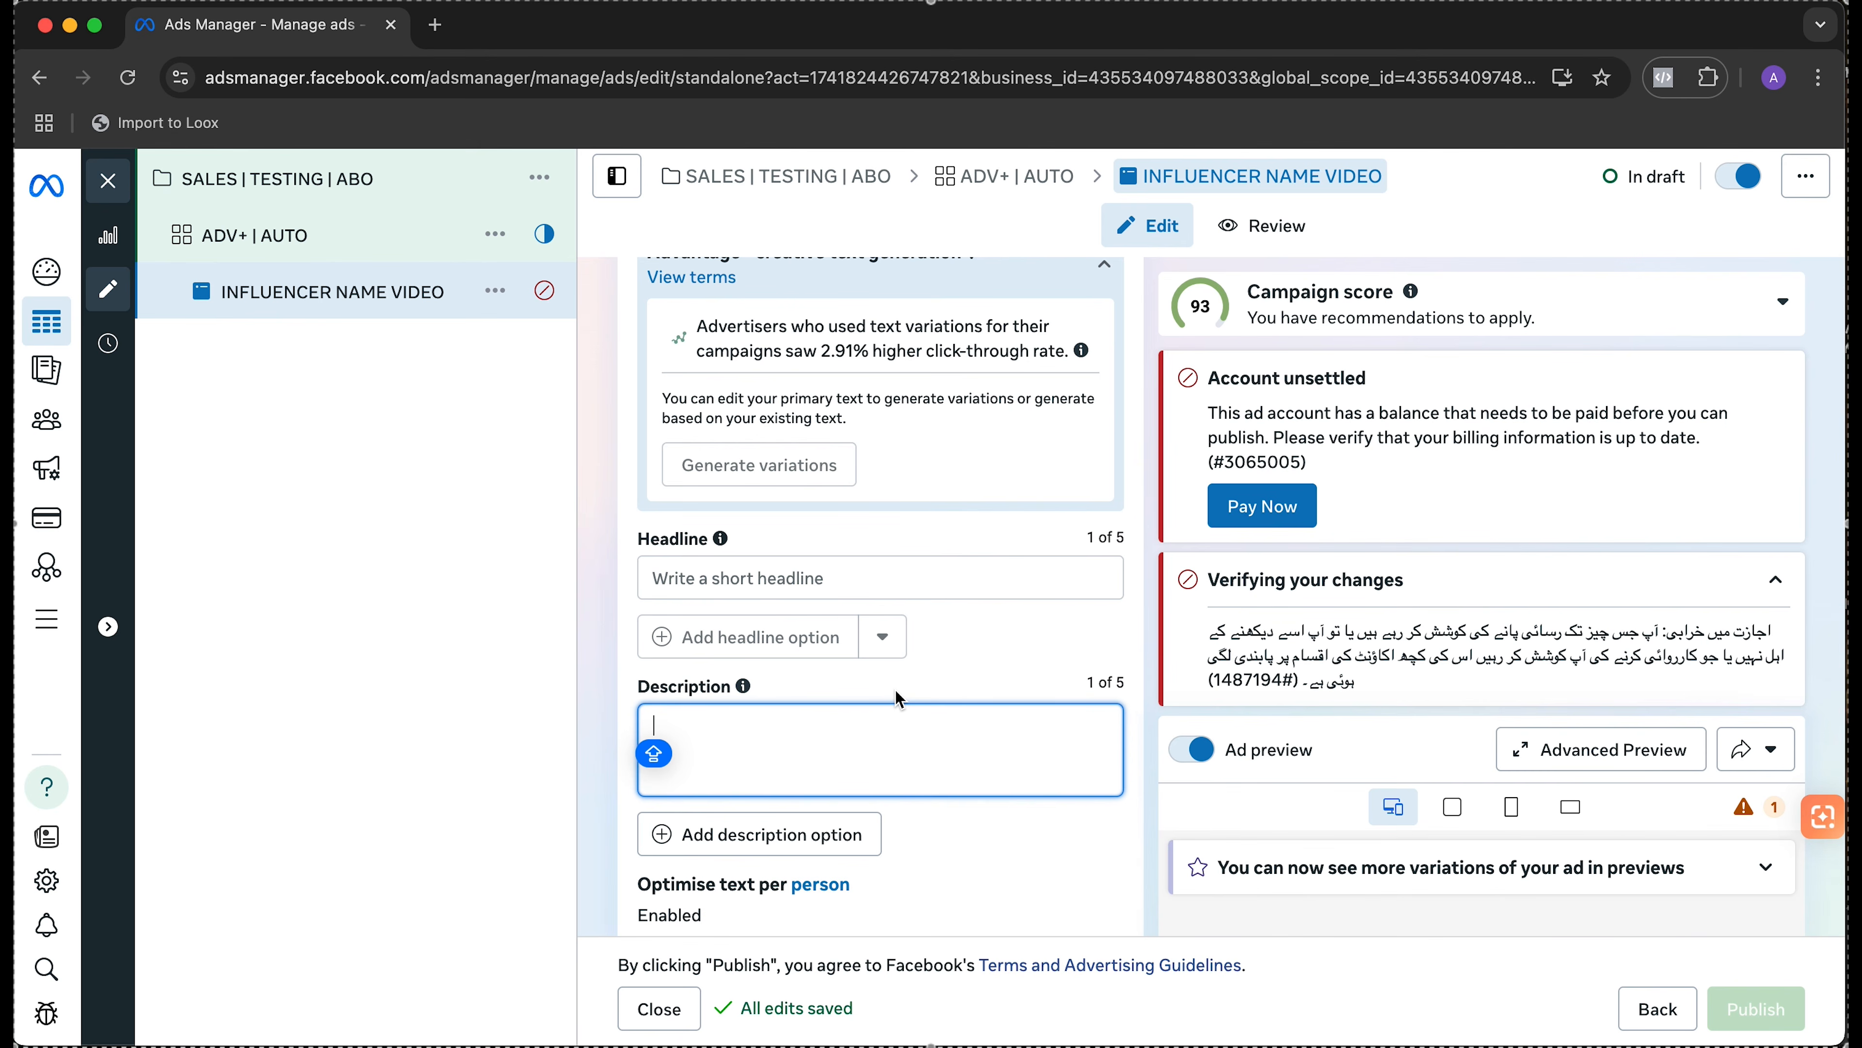
- Set the ad's call to action to Shop now
{"action": "scroll", "coordinate": [894, 689], "scroll_direction": "down", "scroll_amount": 5}
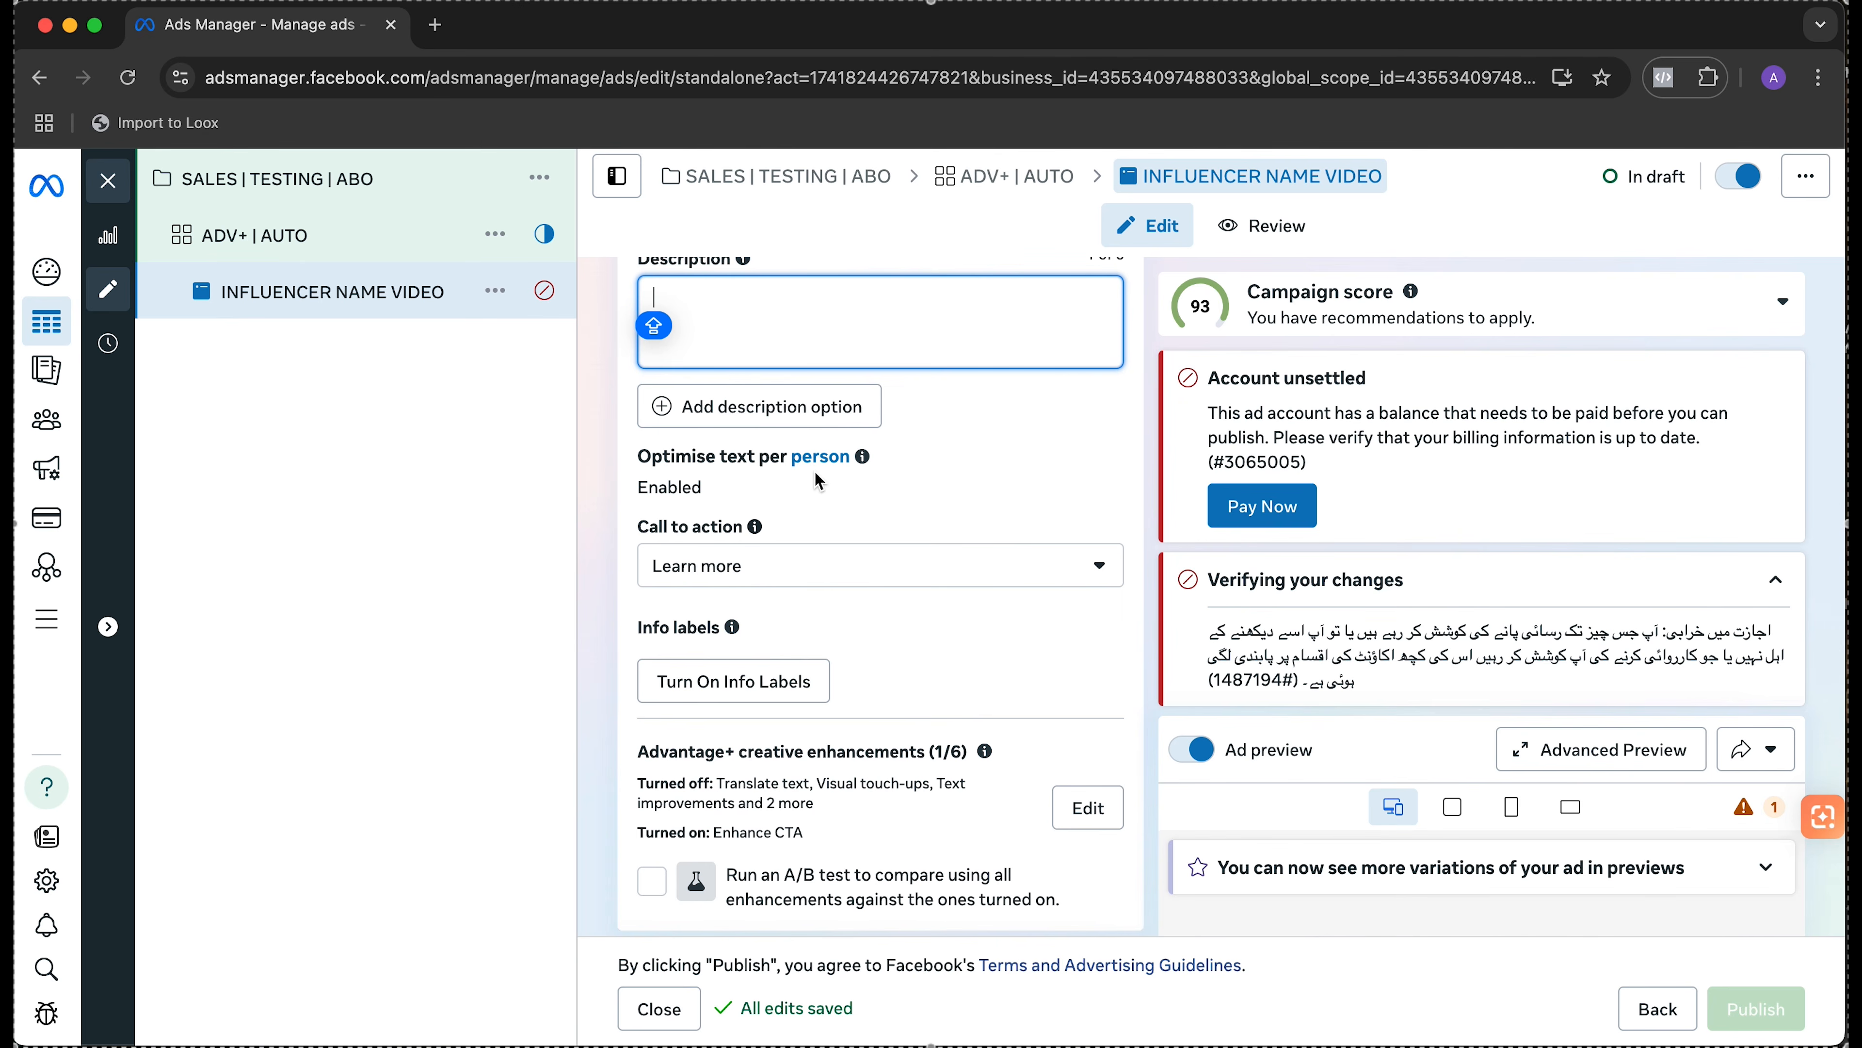
{"action": "scroll", "coordinate": [820, 482], "scroll_direction": "down", "scroll_amount": 4}
{"action": "scroll", "coordinate": [827, 475], "scroll_direction": "up", "scroll_amount": 5}
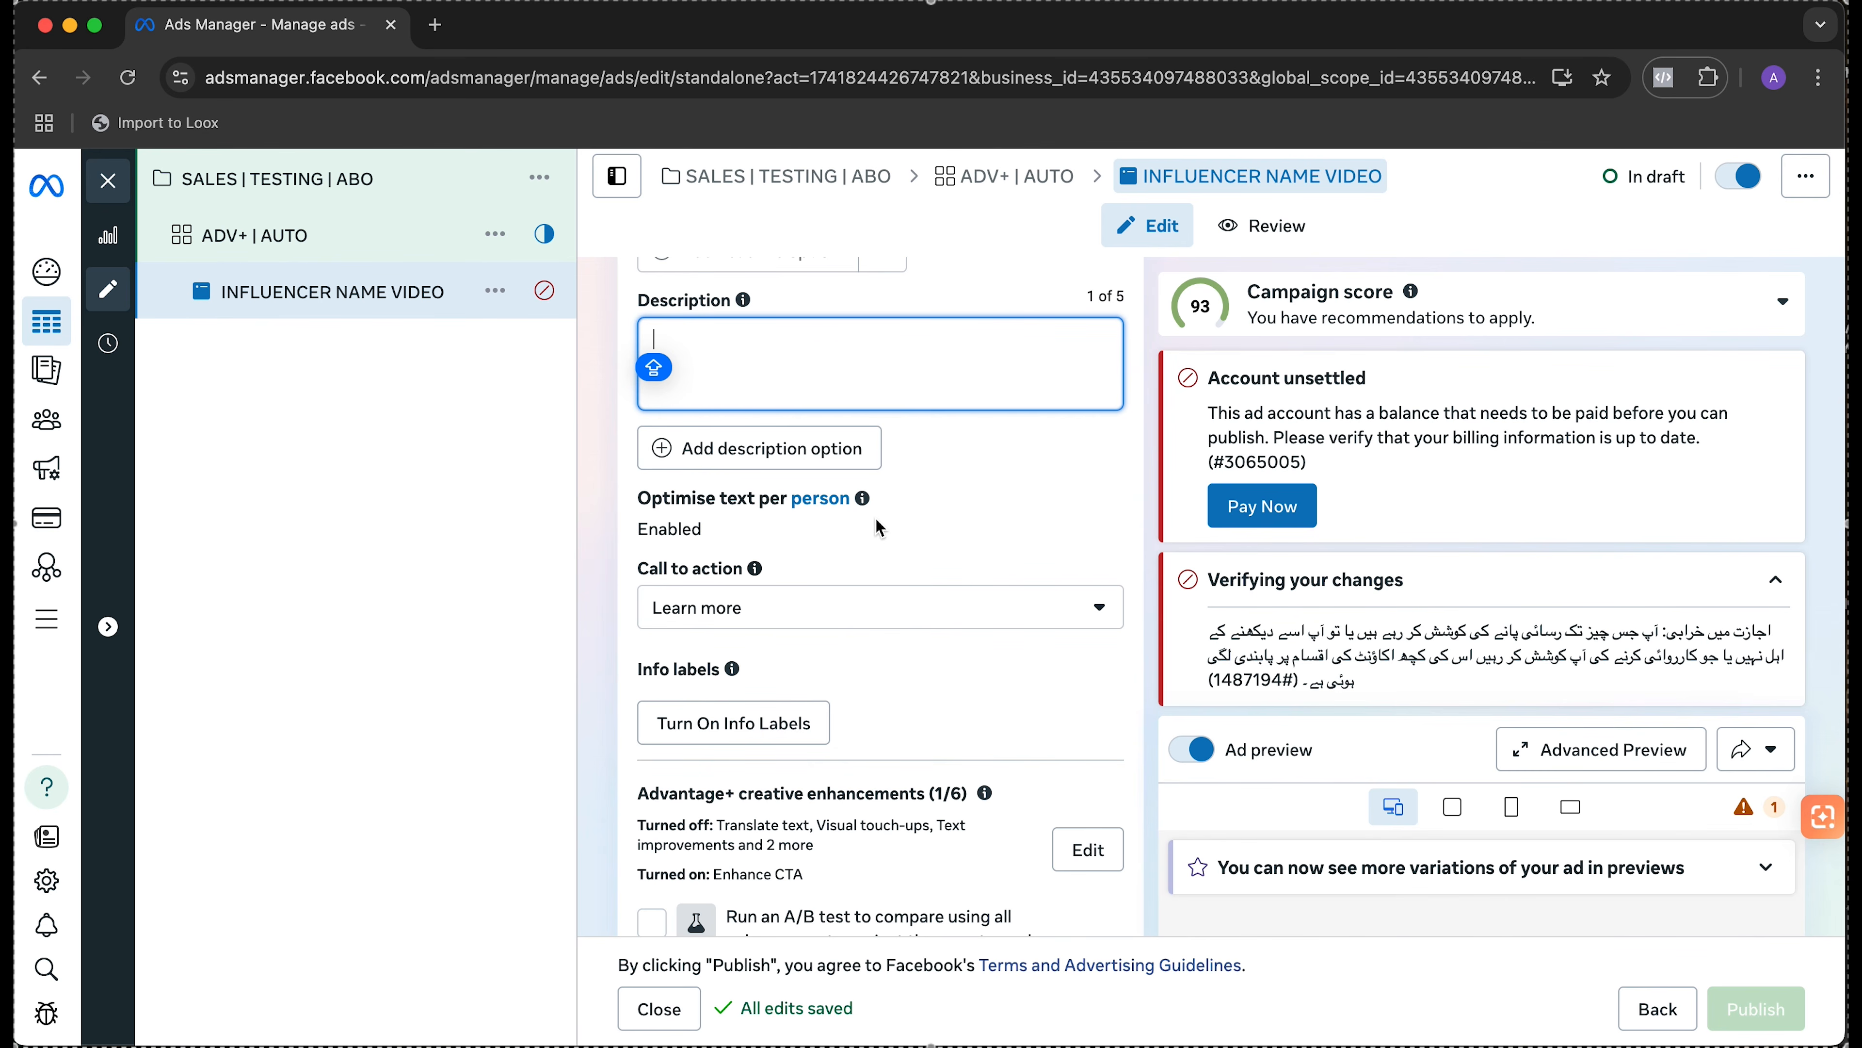
{"action": "left_click", "coordinate": [876, 608]}
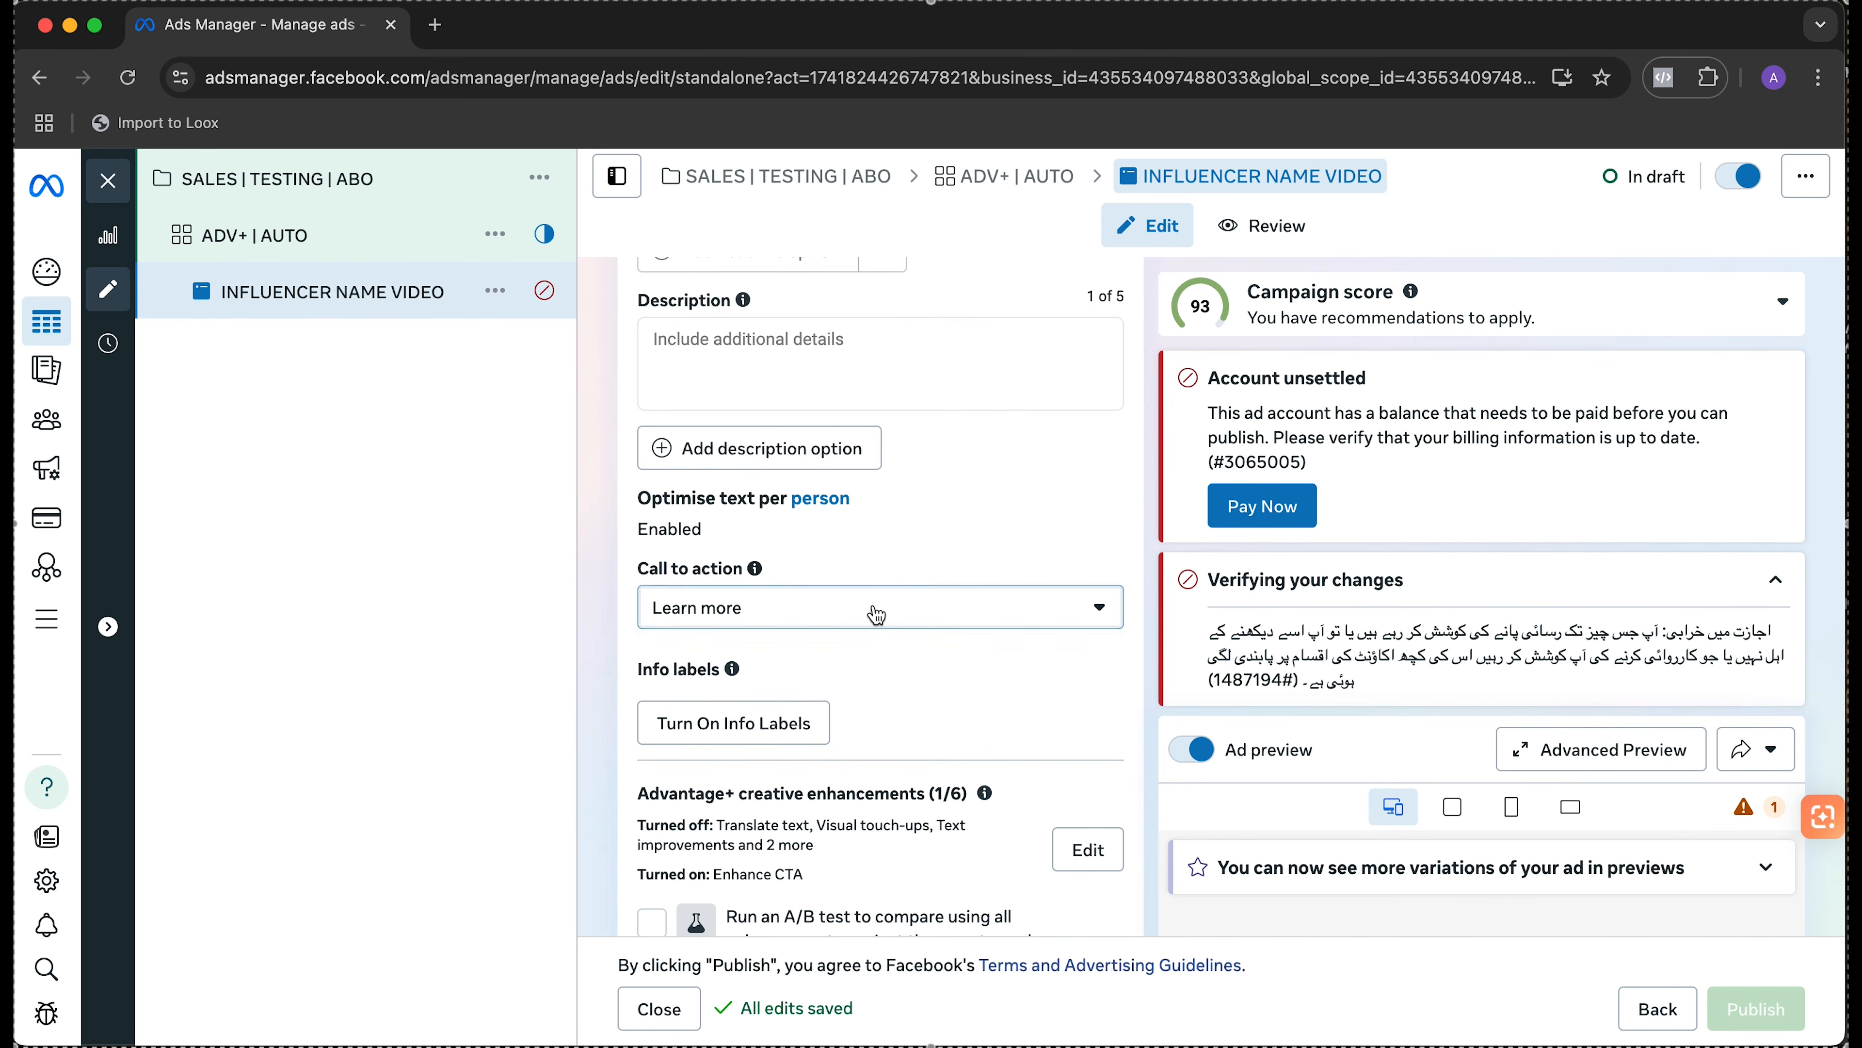
{"action": "scroll", "coordinate": [852, 782], "scroll_direction": "down", "scroll_amount": 1}
{"action": "scroll", "coordinate": [852, 783], "scroll_direction": "down", "scroll_amount": 2}
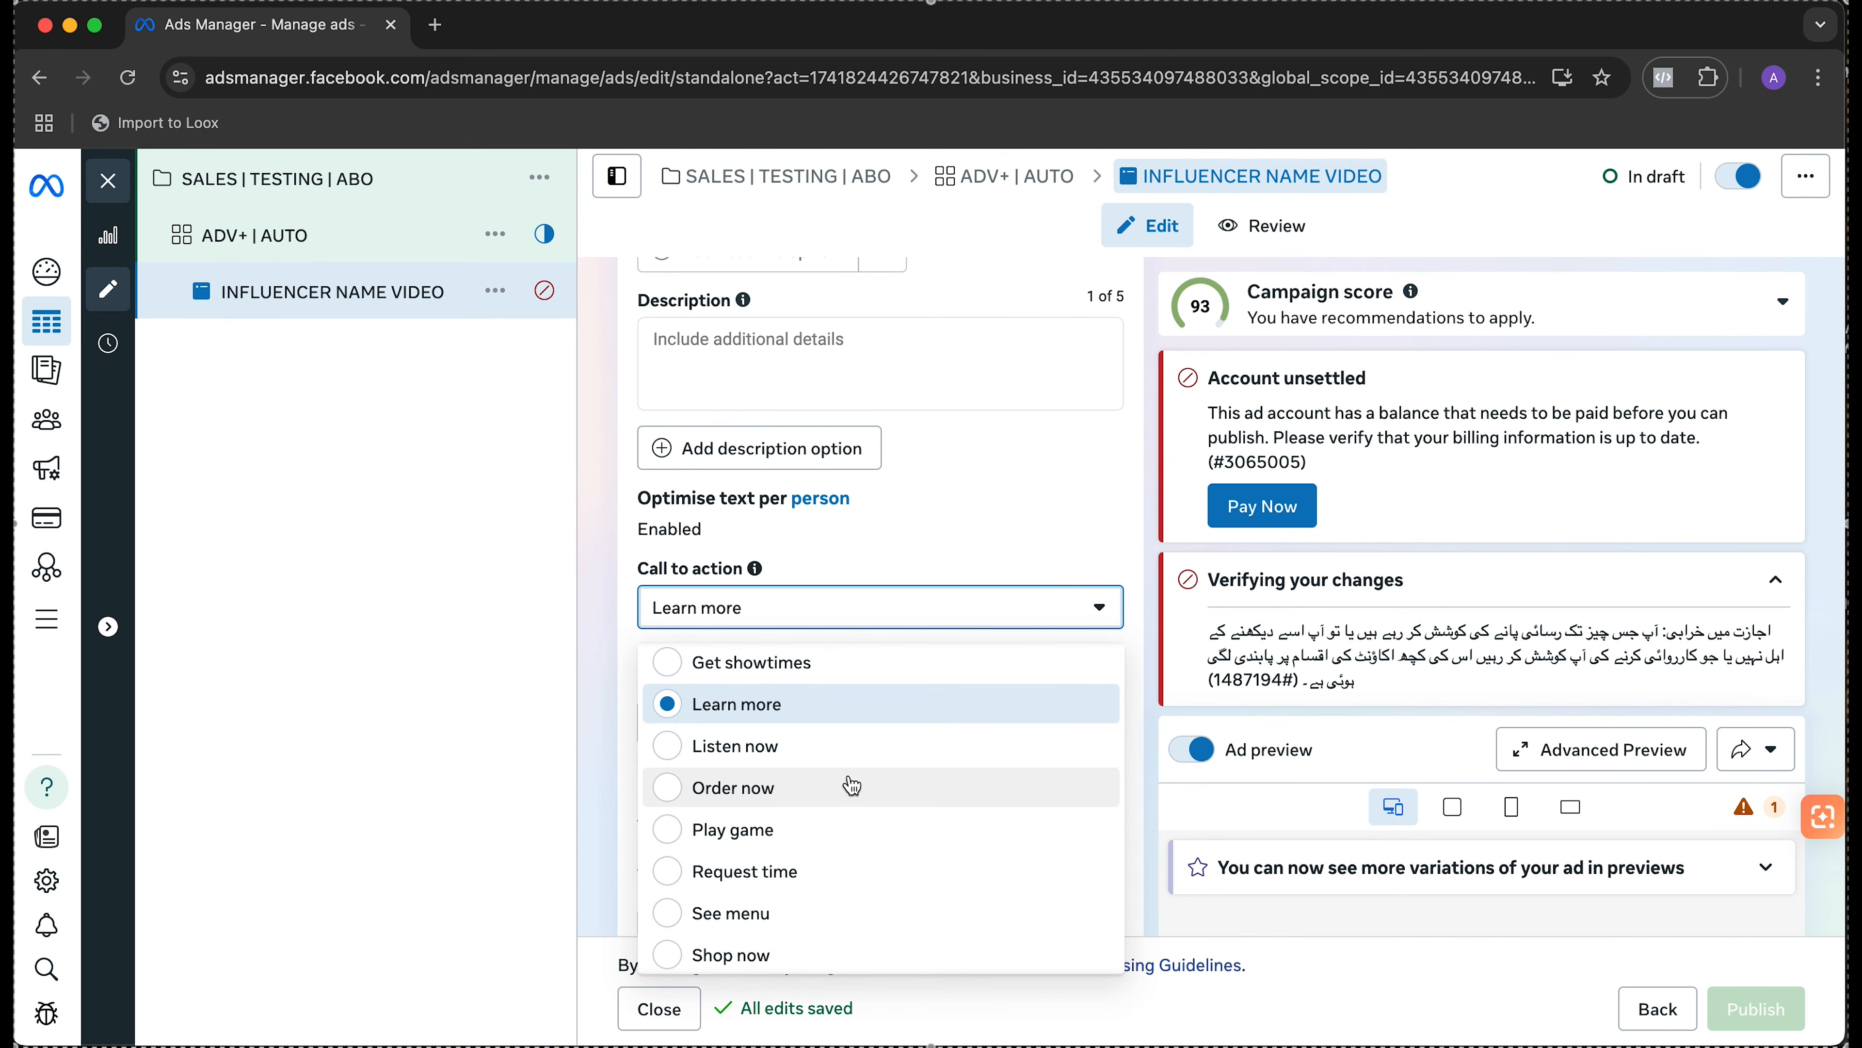
{"action": "left_click", "coordinate": [679, 951]}
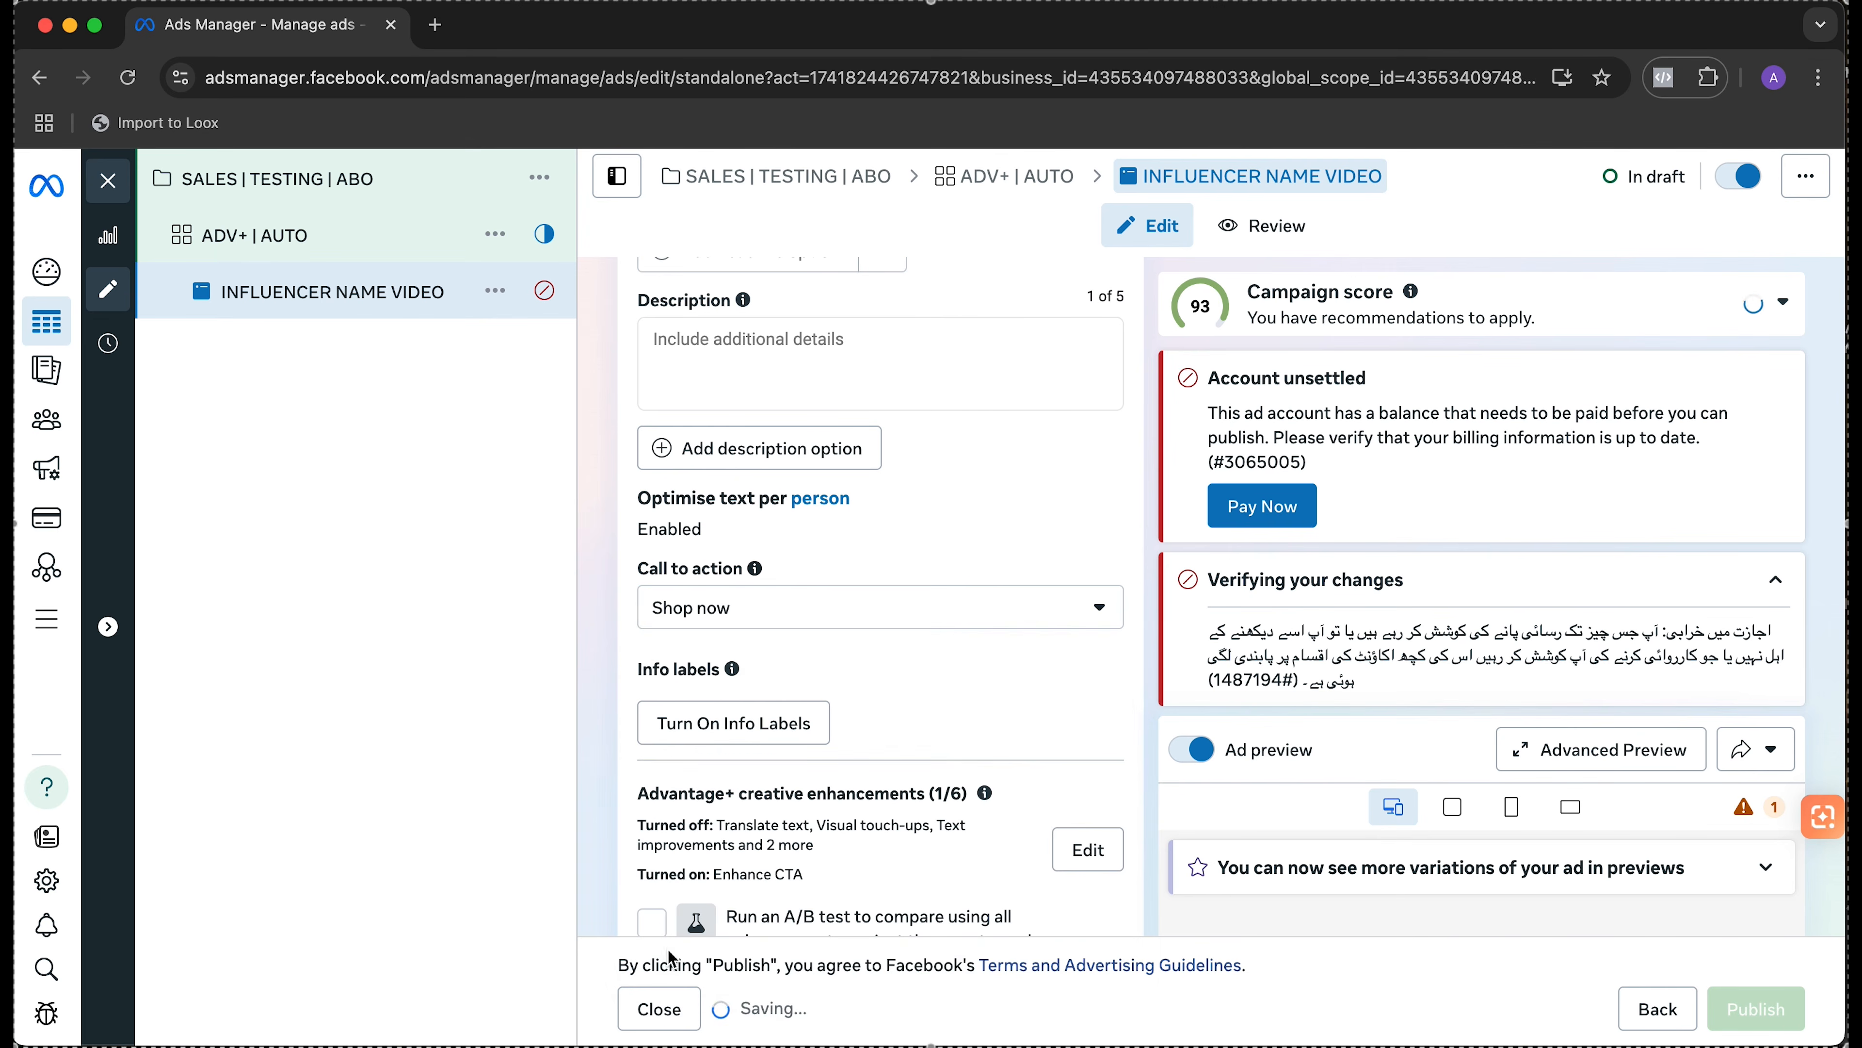
- Draft a Return Policy info label with free returns and the return time limit enabled, and discard it without saving
{"action": "scroll", "coordinate": [987, 701], "scroll_direction": "down", "scroll_amount": 3}
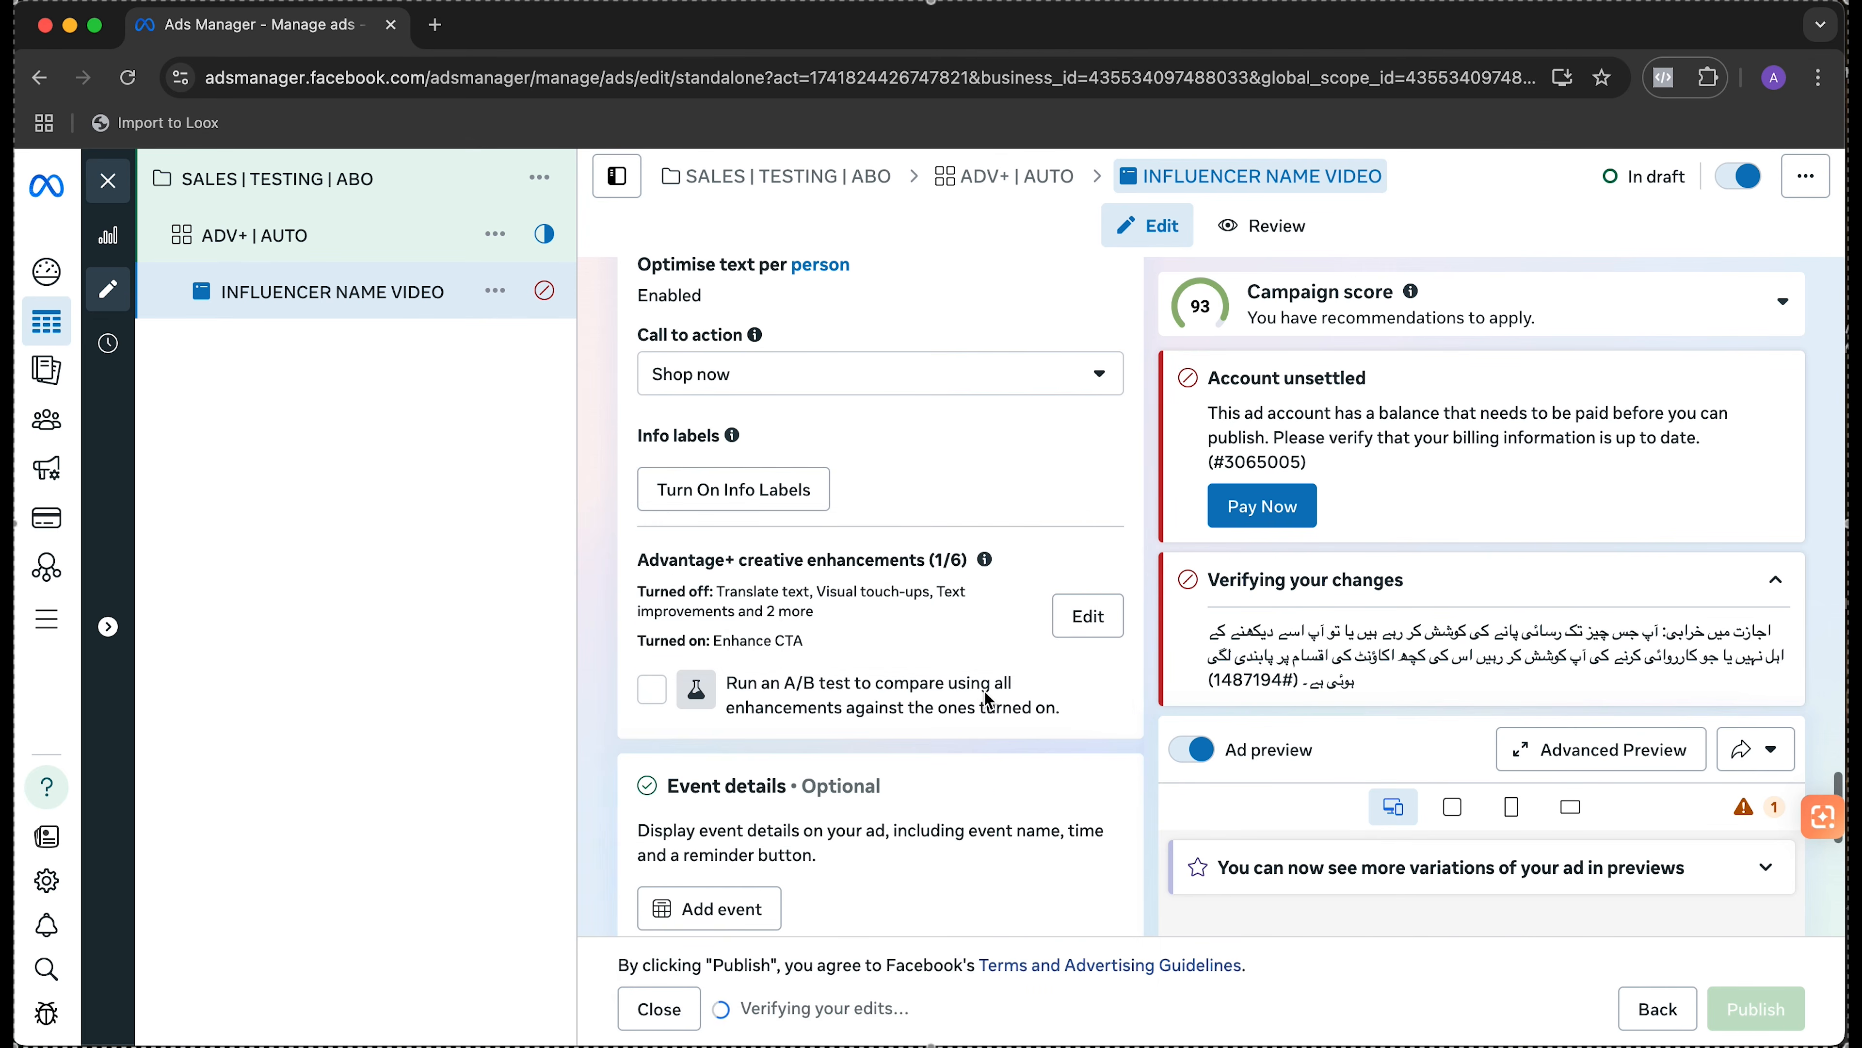
{"action": "left_click", "coordinate": [786, 492]}
{"action": "left_click", "coordinate": [326, 629]}
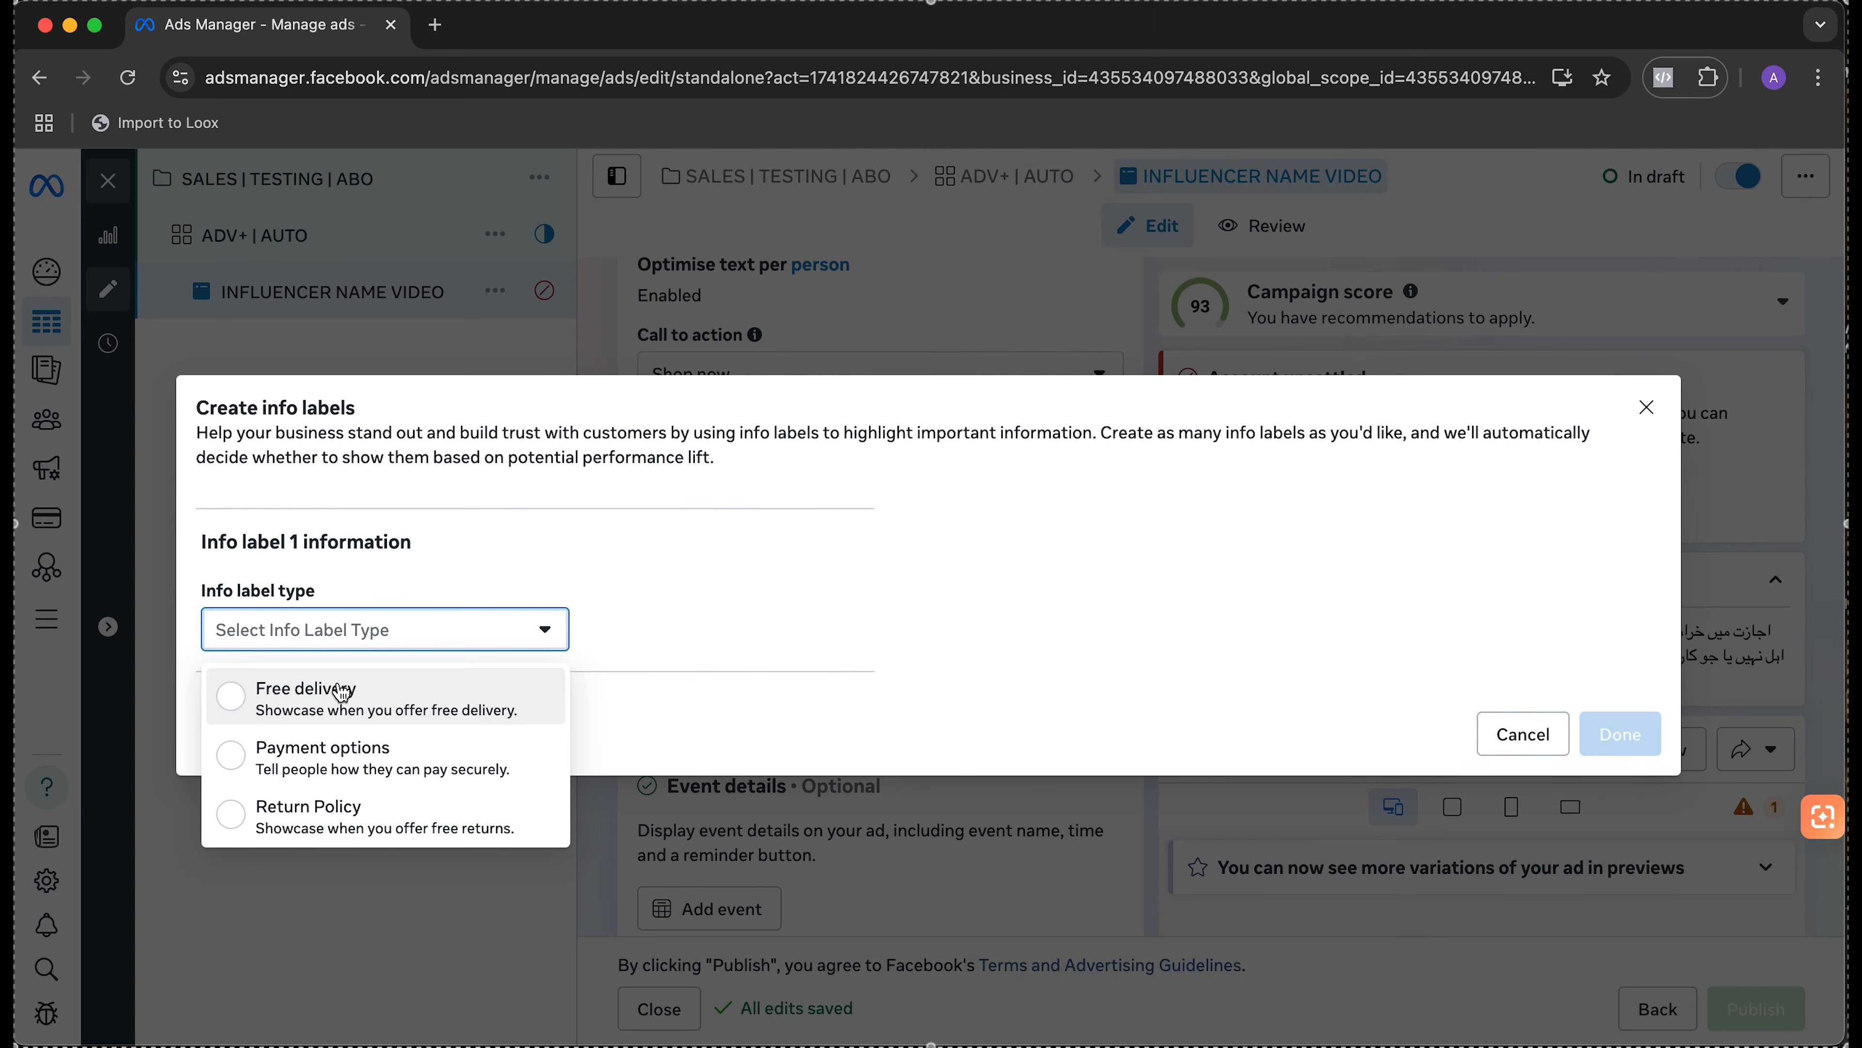
{"action": "left_click", "coordinate": [368, 833]}
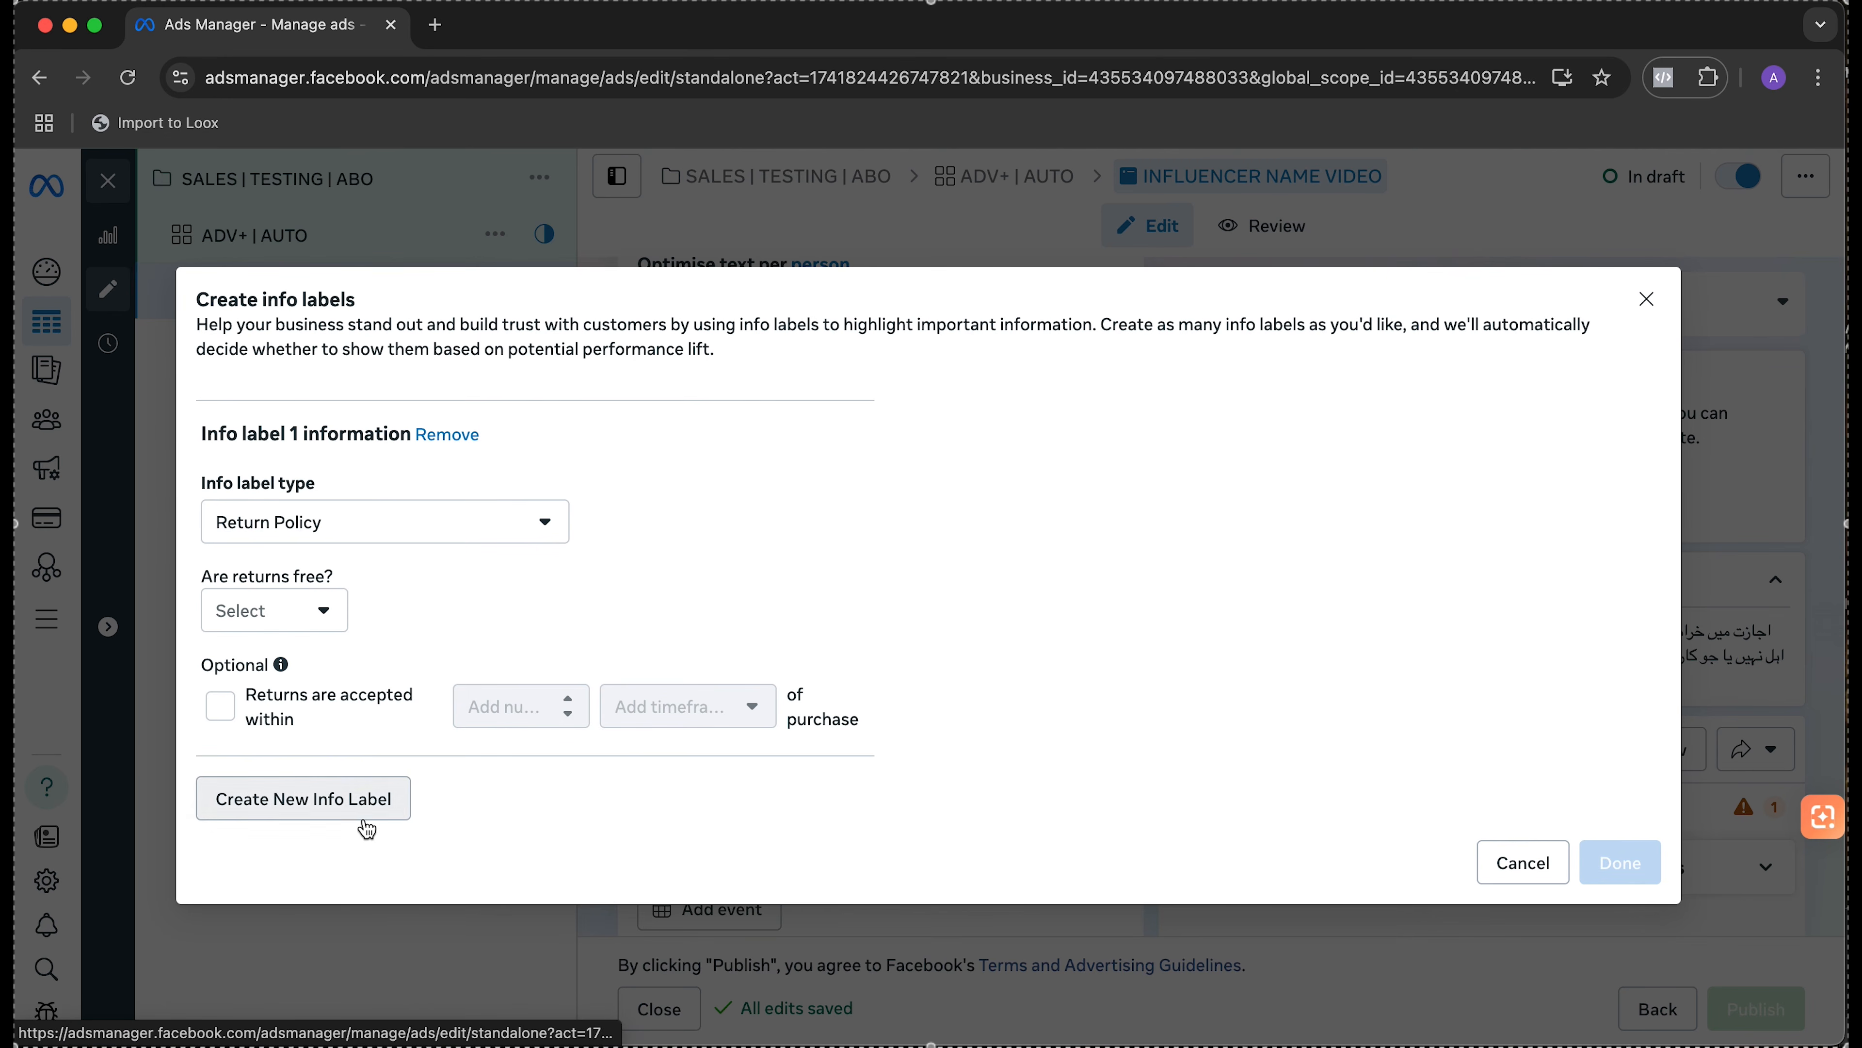
{"action": "left_click", "coordinate": [301, 618]}
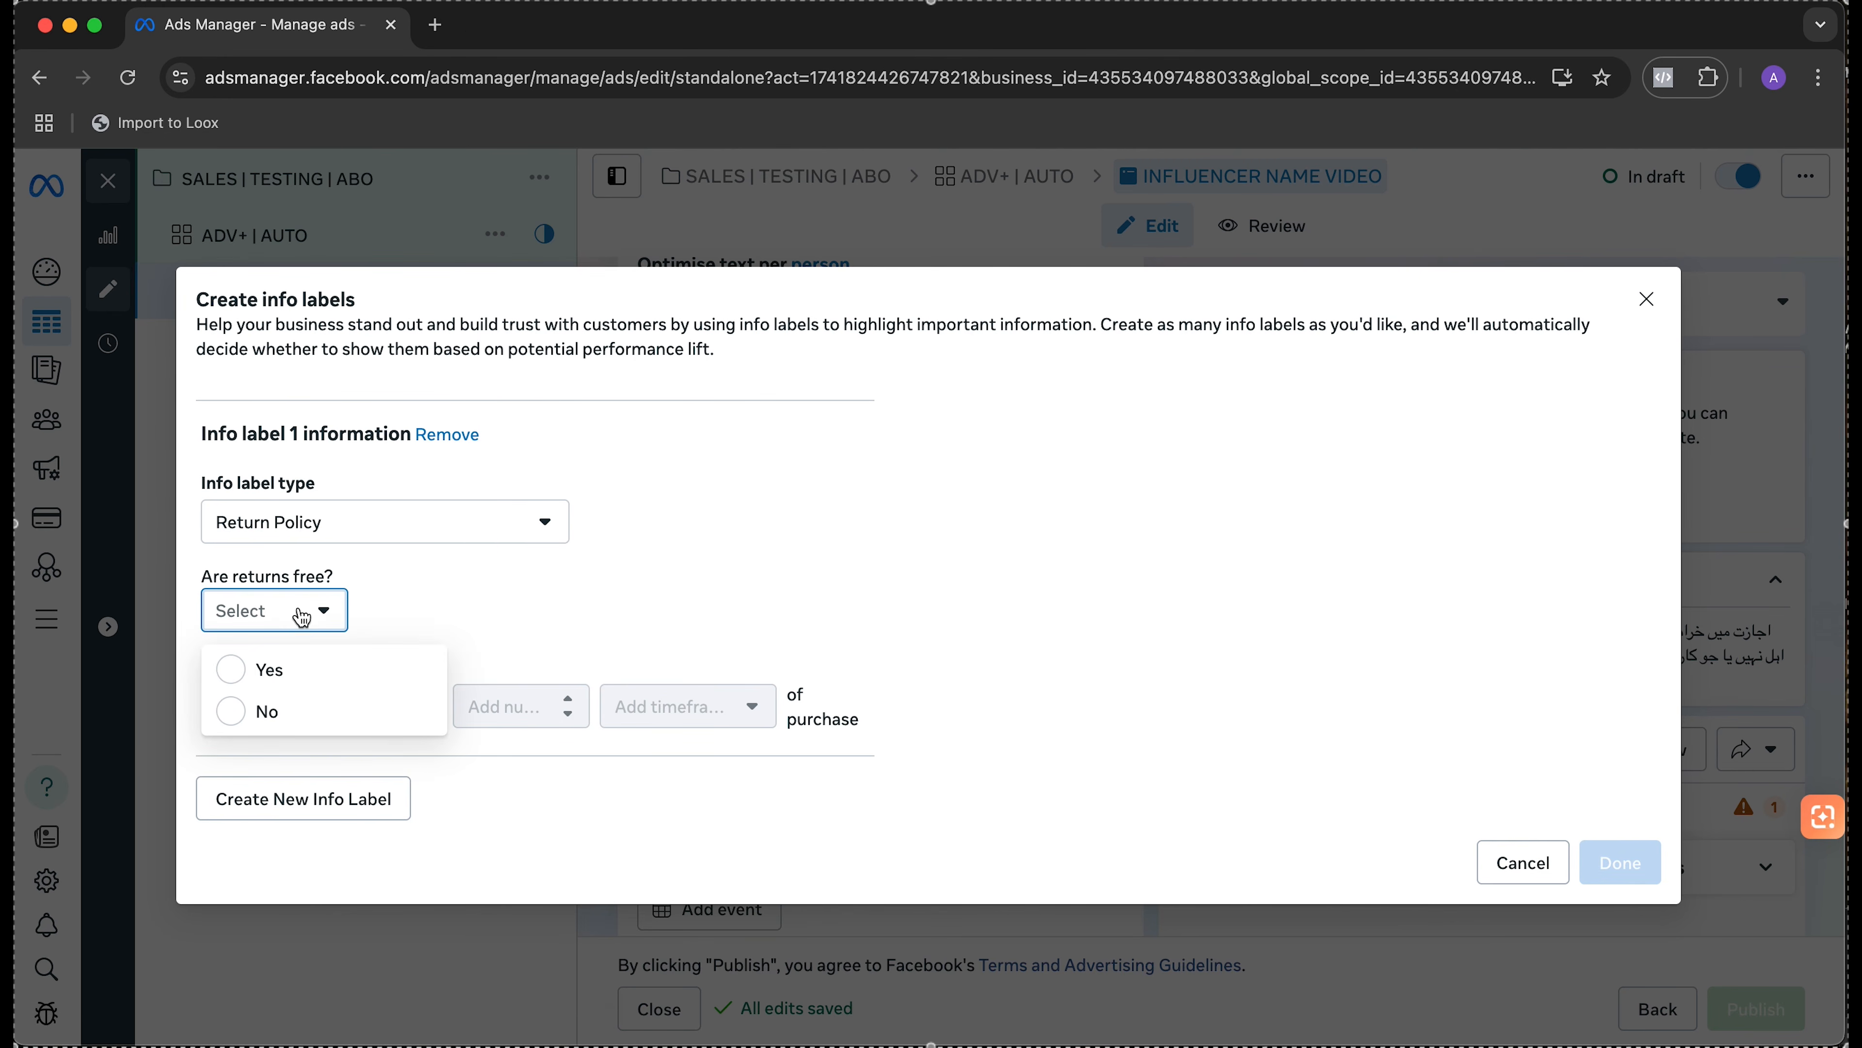
{"action": "left_click", "coordinate": [301, 670]}
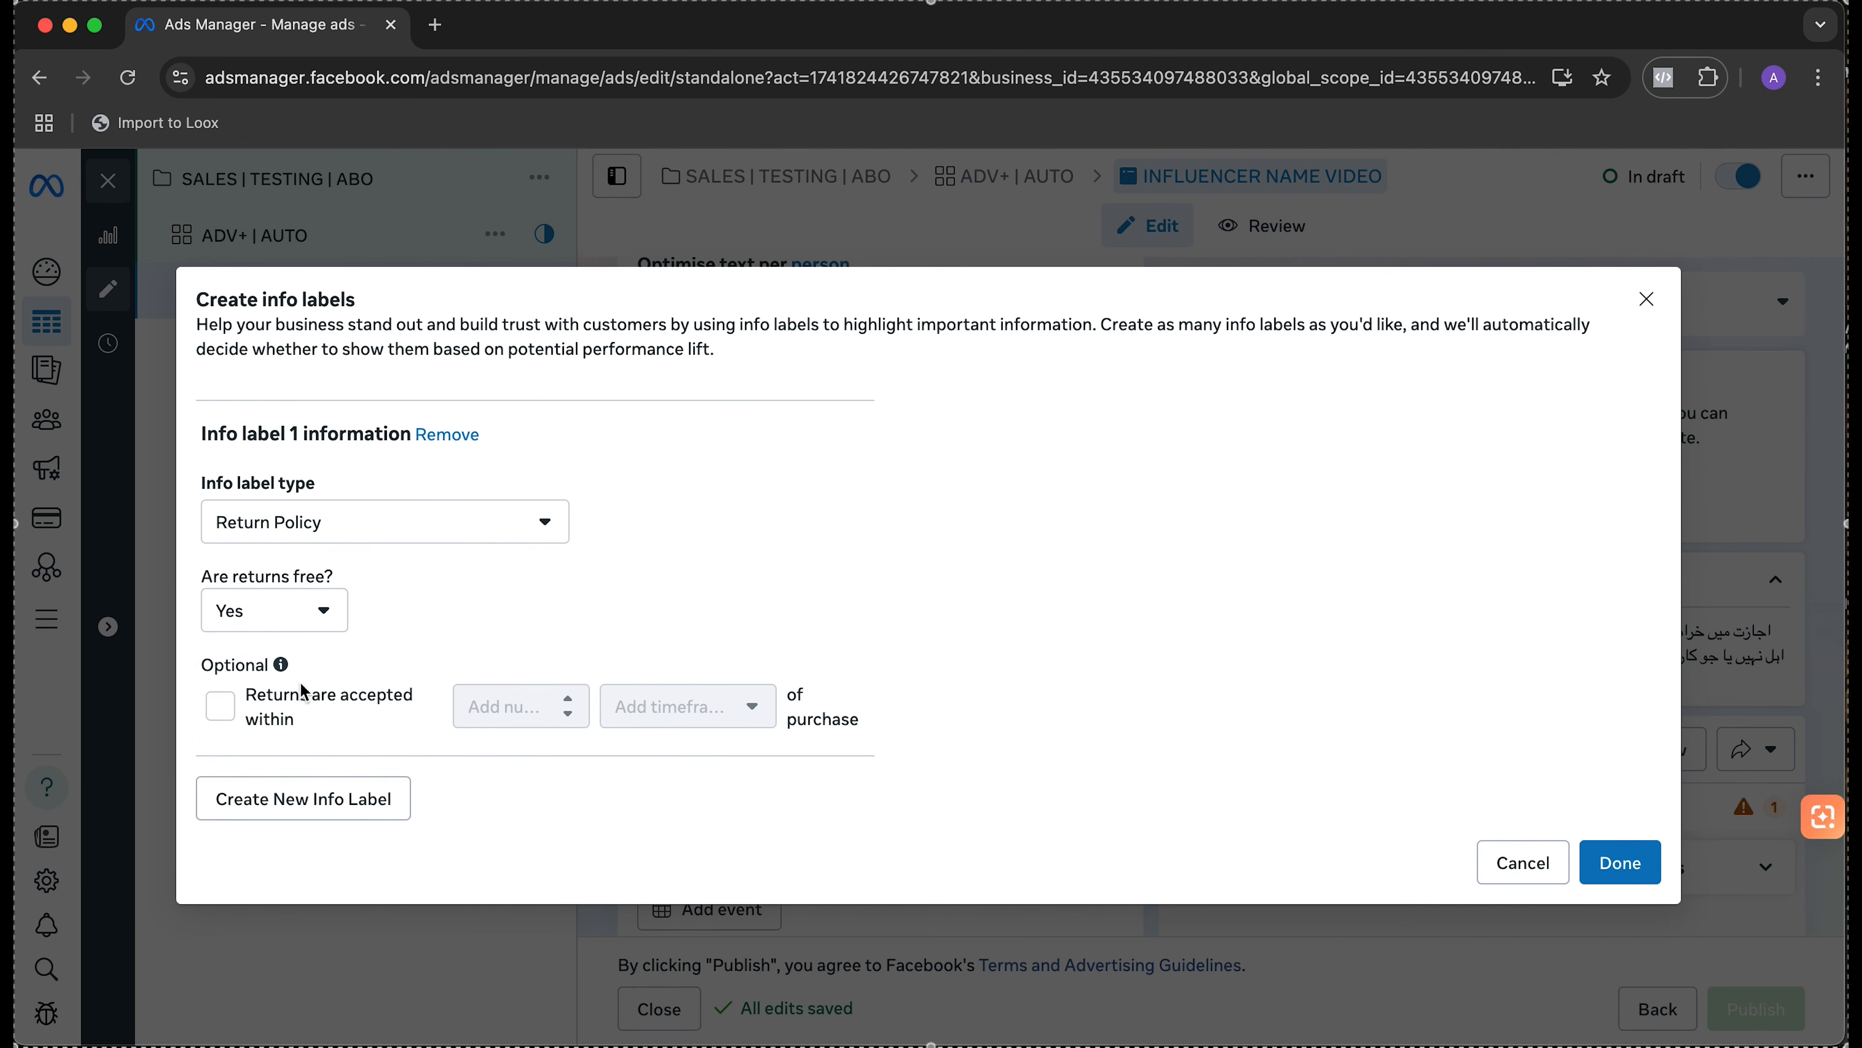
{"action": "left_click", "coordinate": [233, 711]}
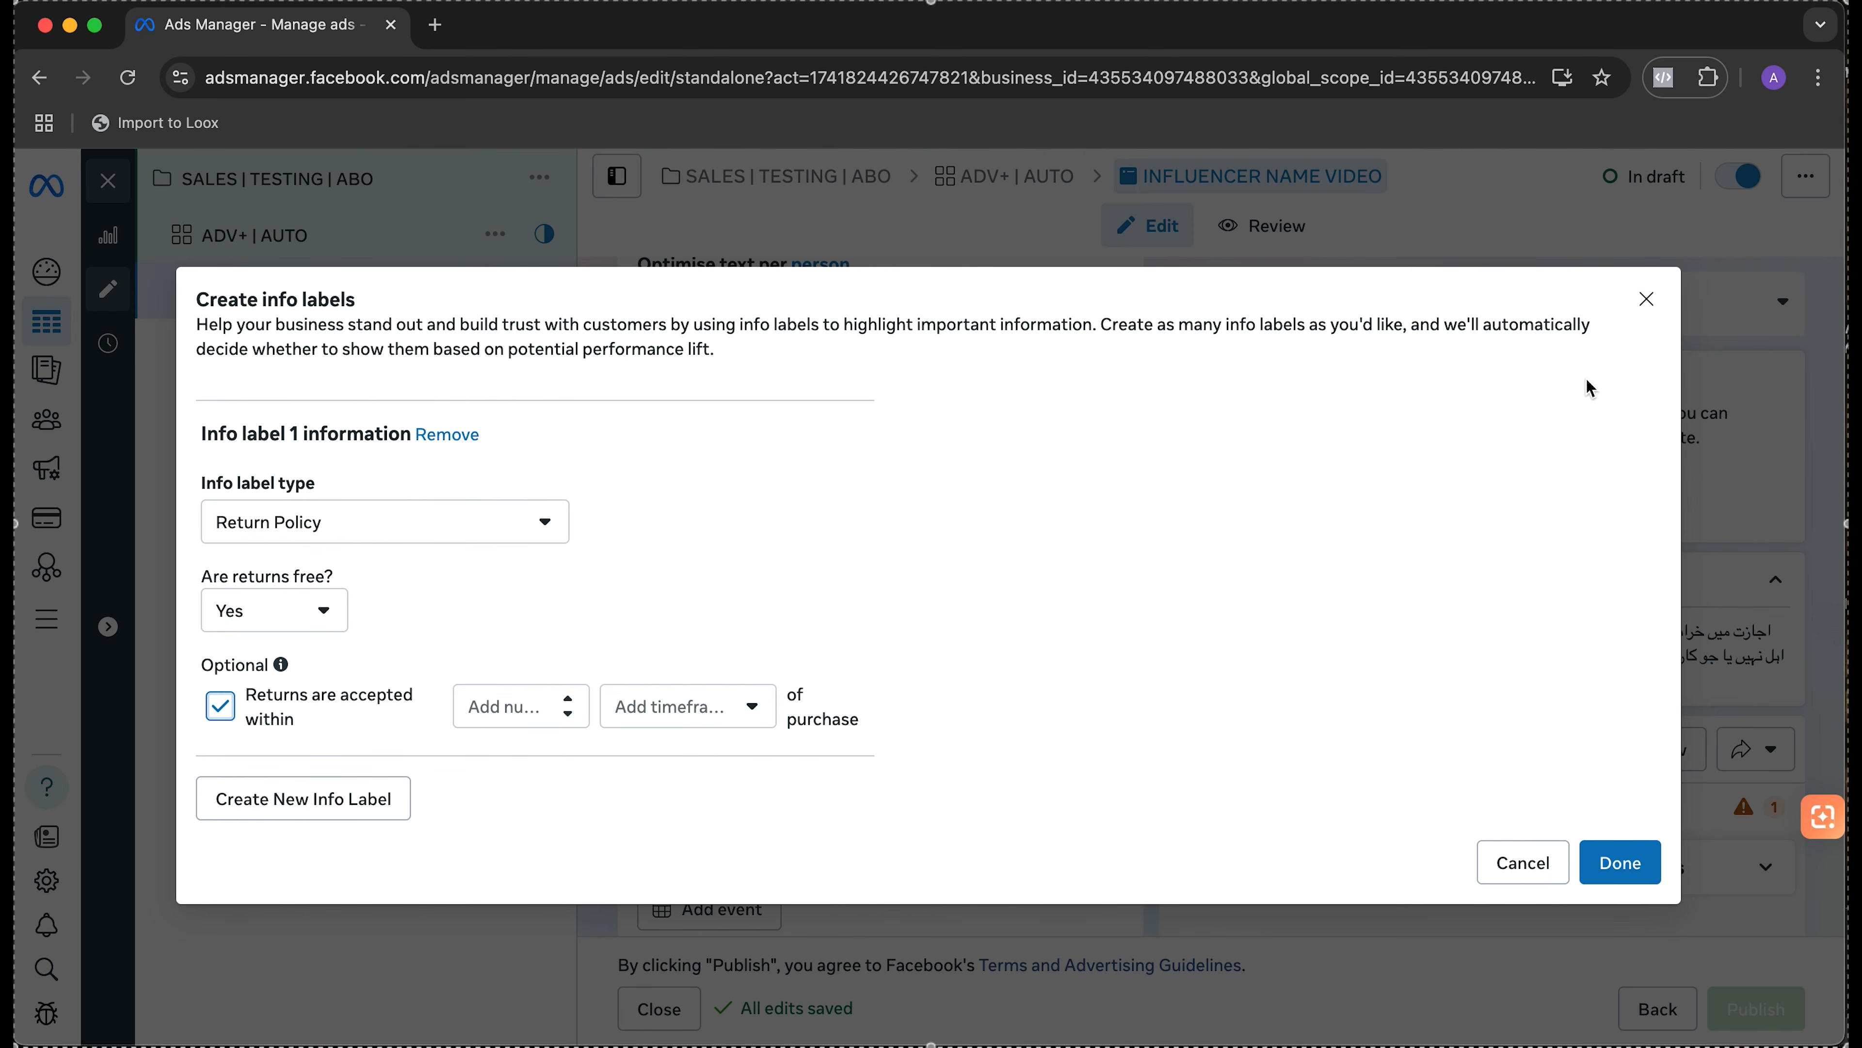
{"action": "left_click", "coordinate": [1645, 315]}
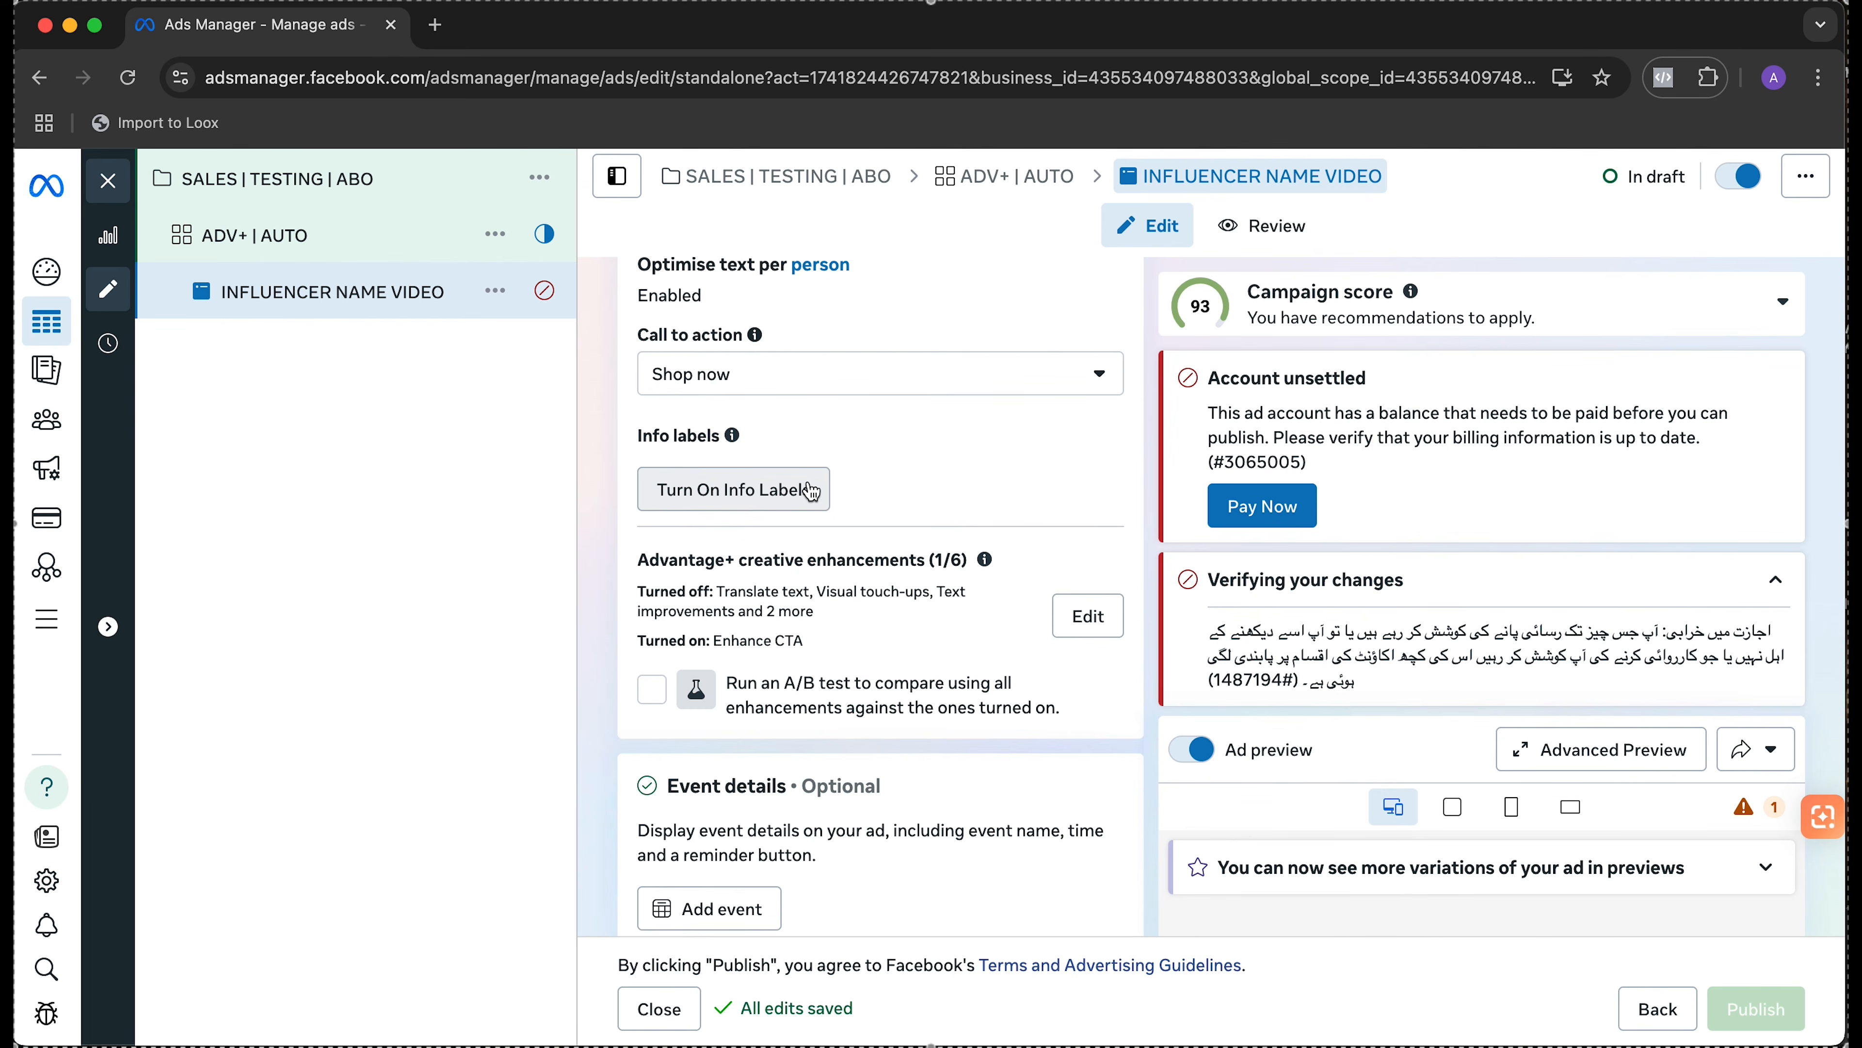
- Look over the ad's A/B test option, event details, languages, tracking and URL parameters without changing anything
{"action": "mouse_move", "coordinate": [698, 697]}
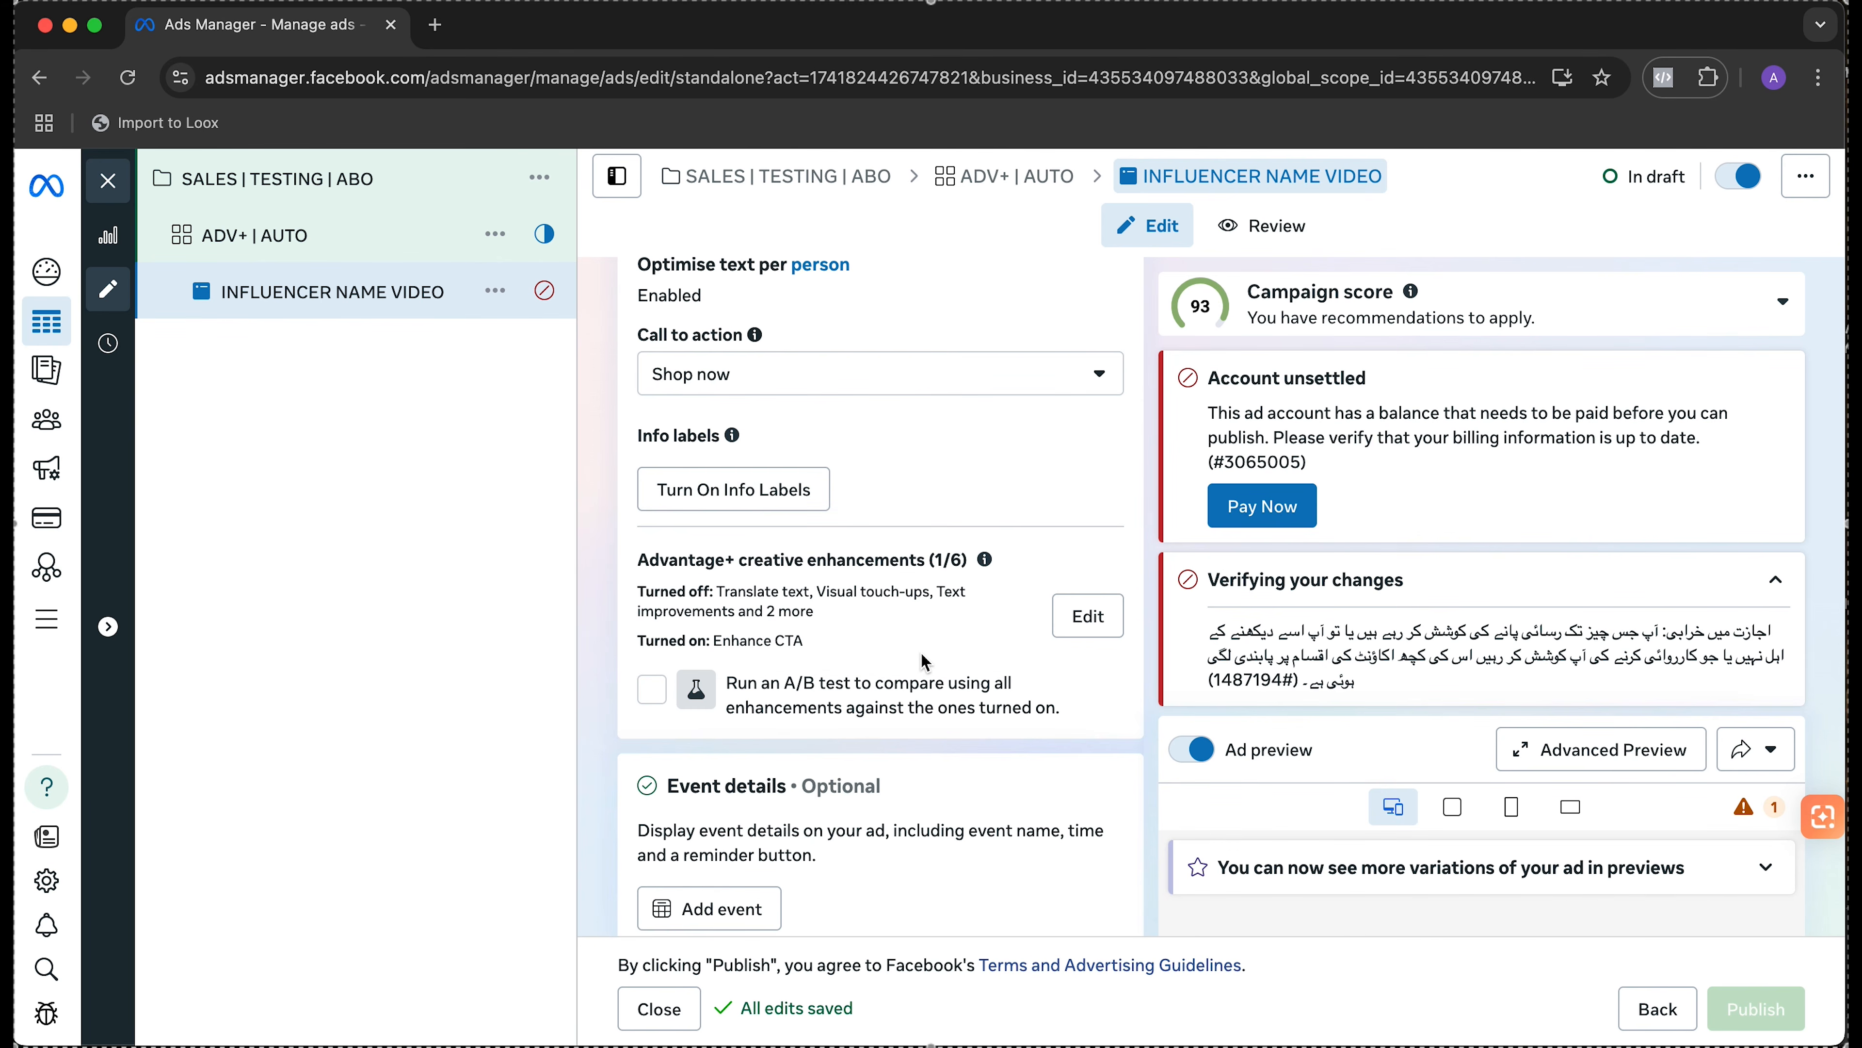
{"action": "scroll", "coordinate": [926, 661], "scroll_direction": "down", "scroll_amount": 5}
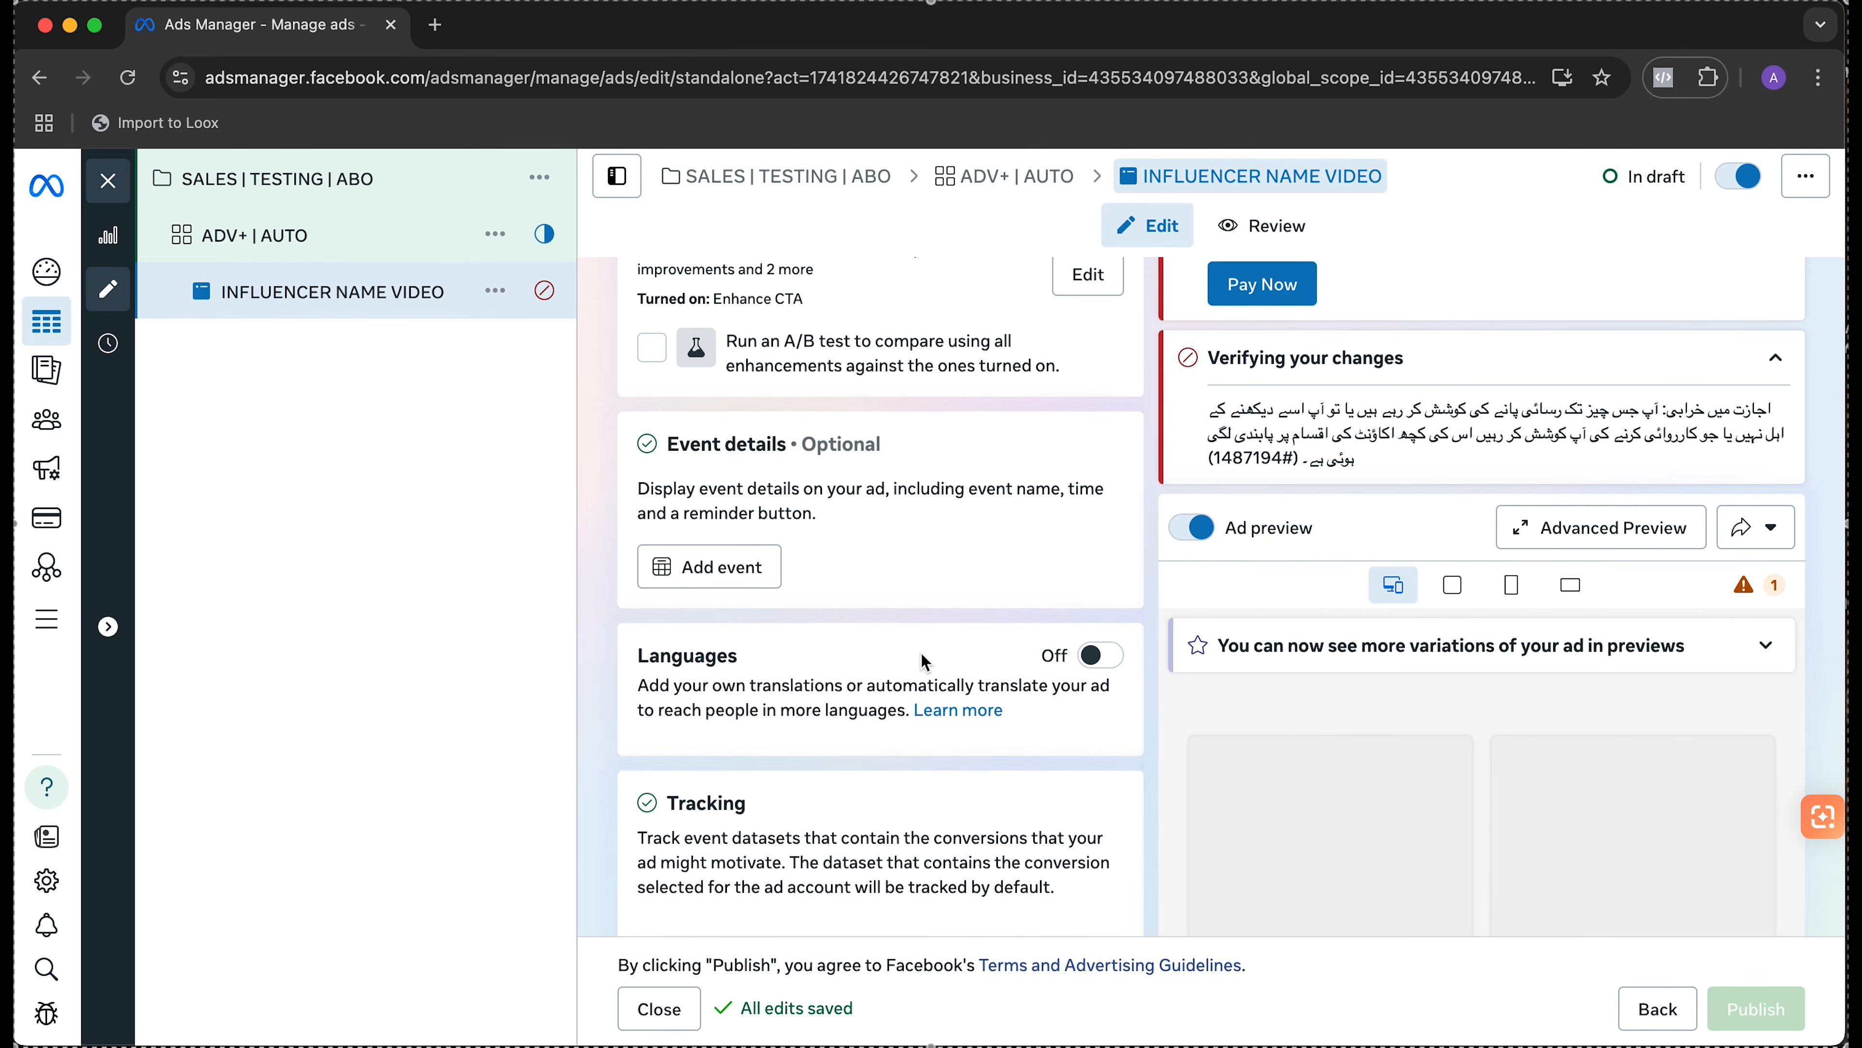
{"action": "scroll", "coordinate": [926, 661], "scroll_direction": "down", "scroll_amount": 4}
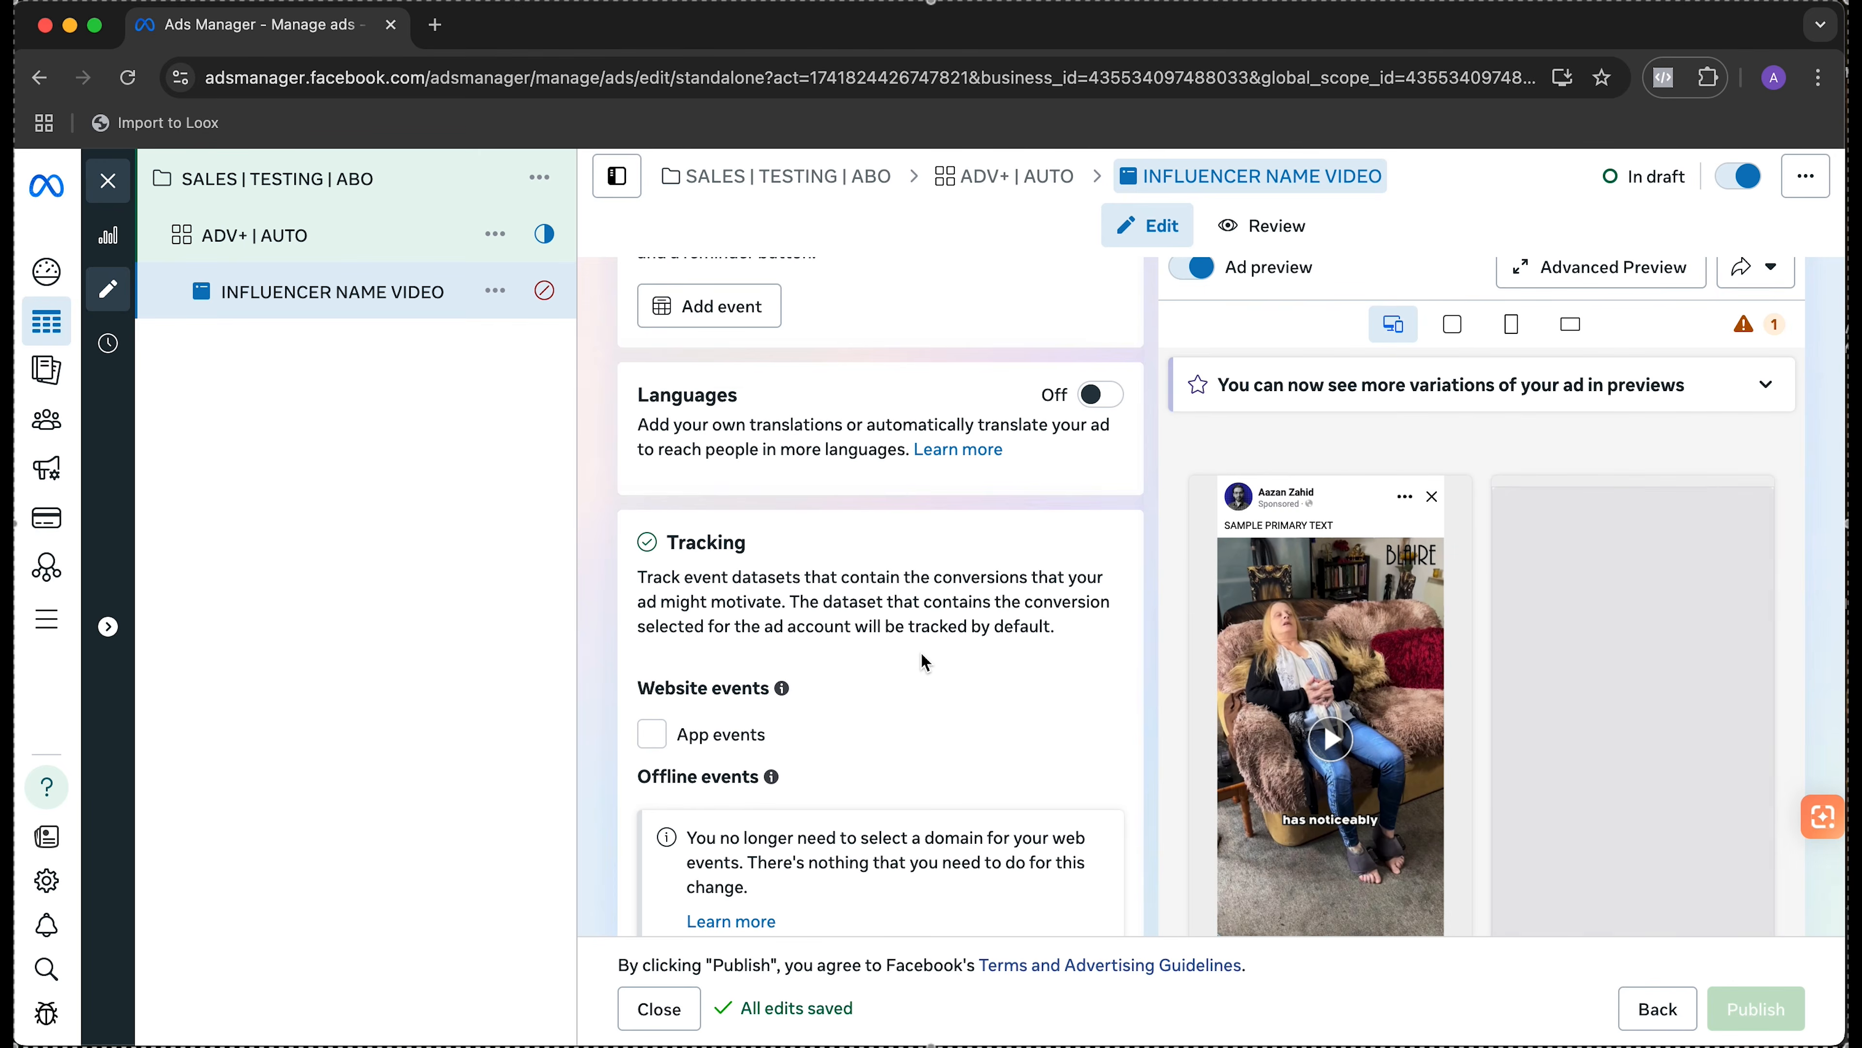
{"action": "scroll", "coordinate": [777, 704], "scroll_direction": "down", "scroll_amount": 4}
{"action": "scroll", "coordinate": [718, 706], "scroll_direction": "up", "scroll_amount": 2}
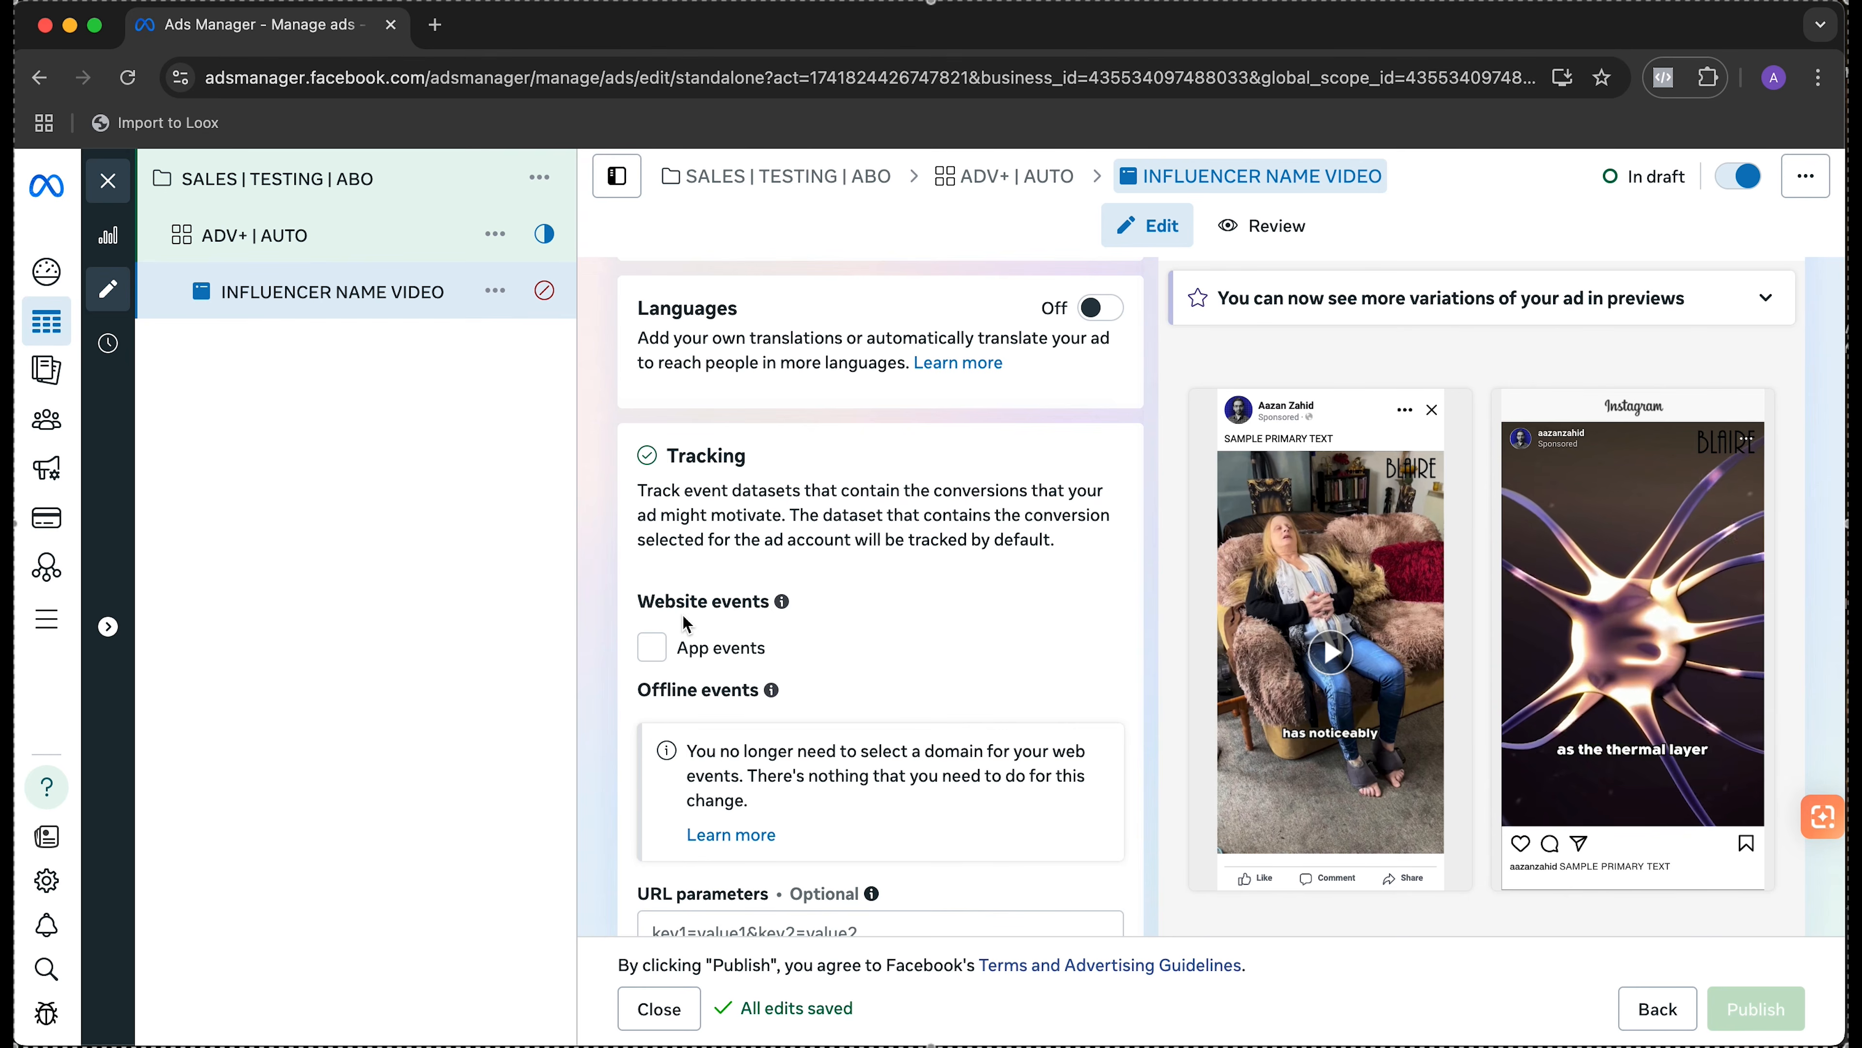
{"action": "scroll", "coordinate": [686, 624], "scroll_direction": "down", "scroll_amount": 2}
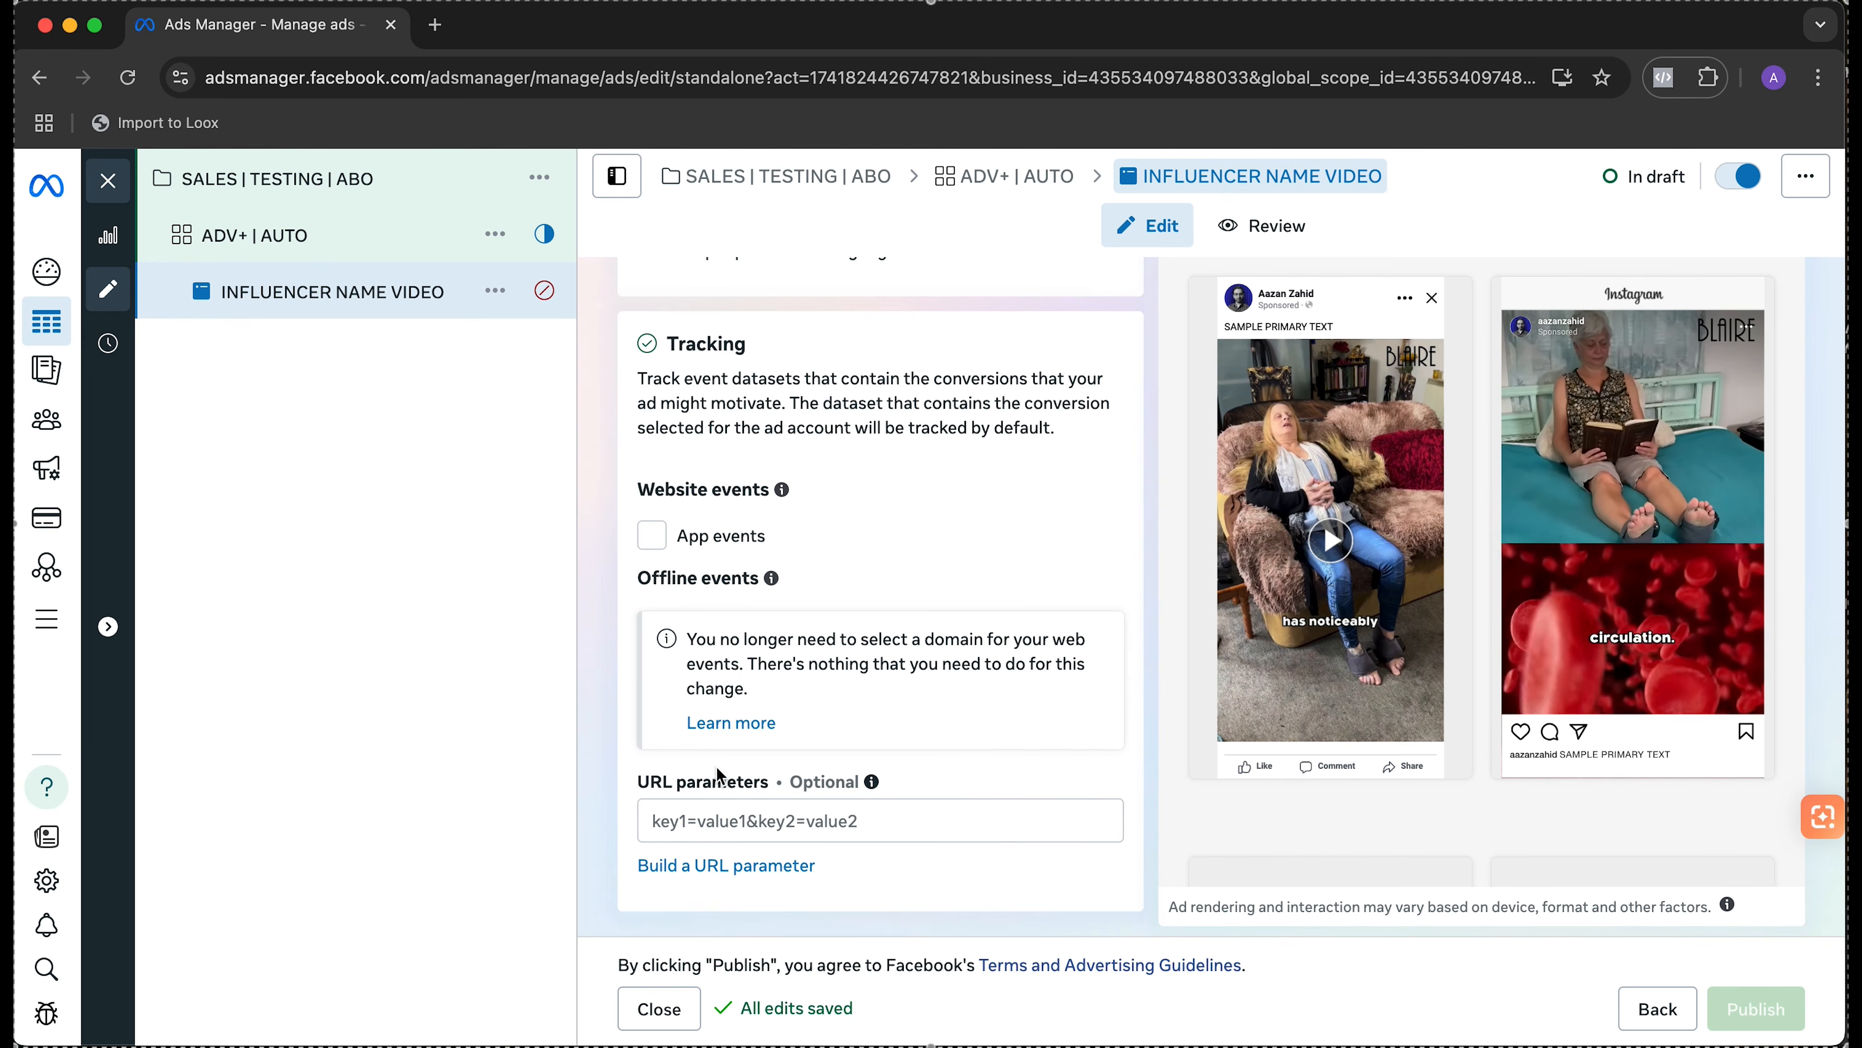
{"action": "left_click", "coordinate": [777, 819]}
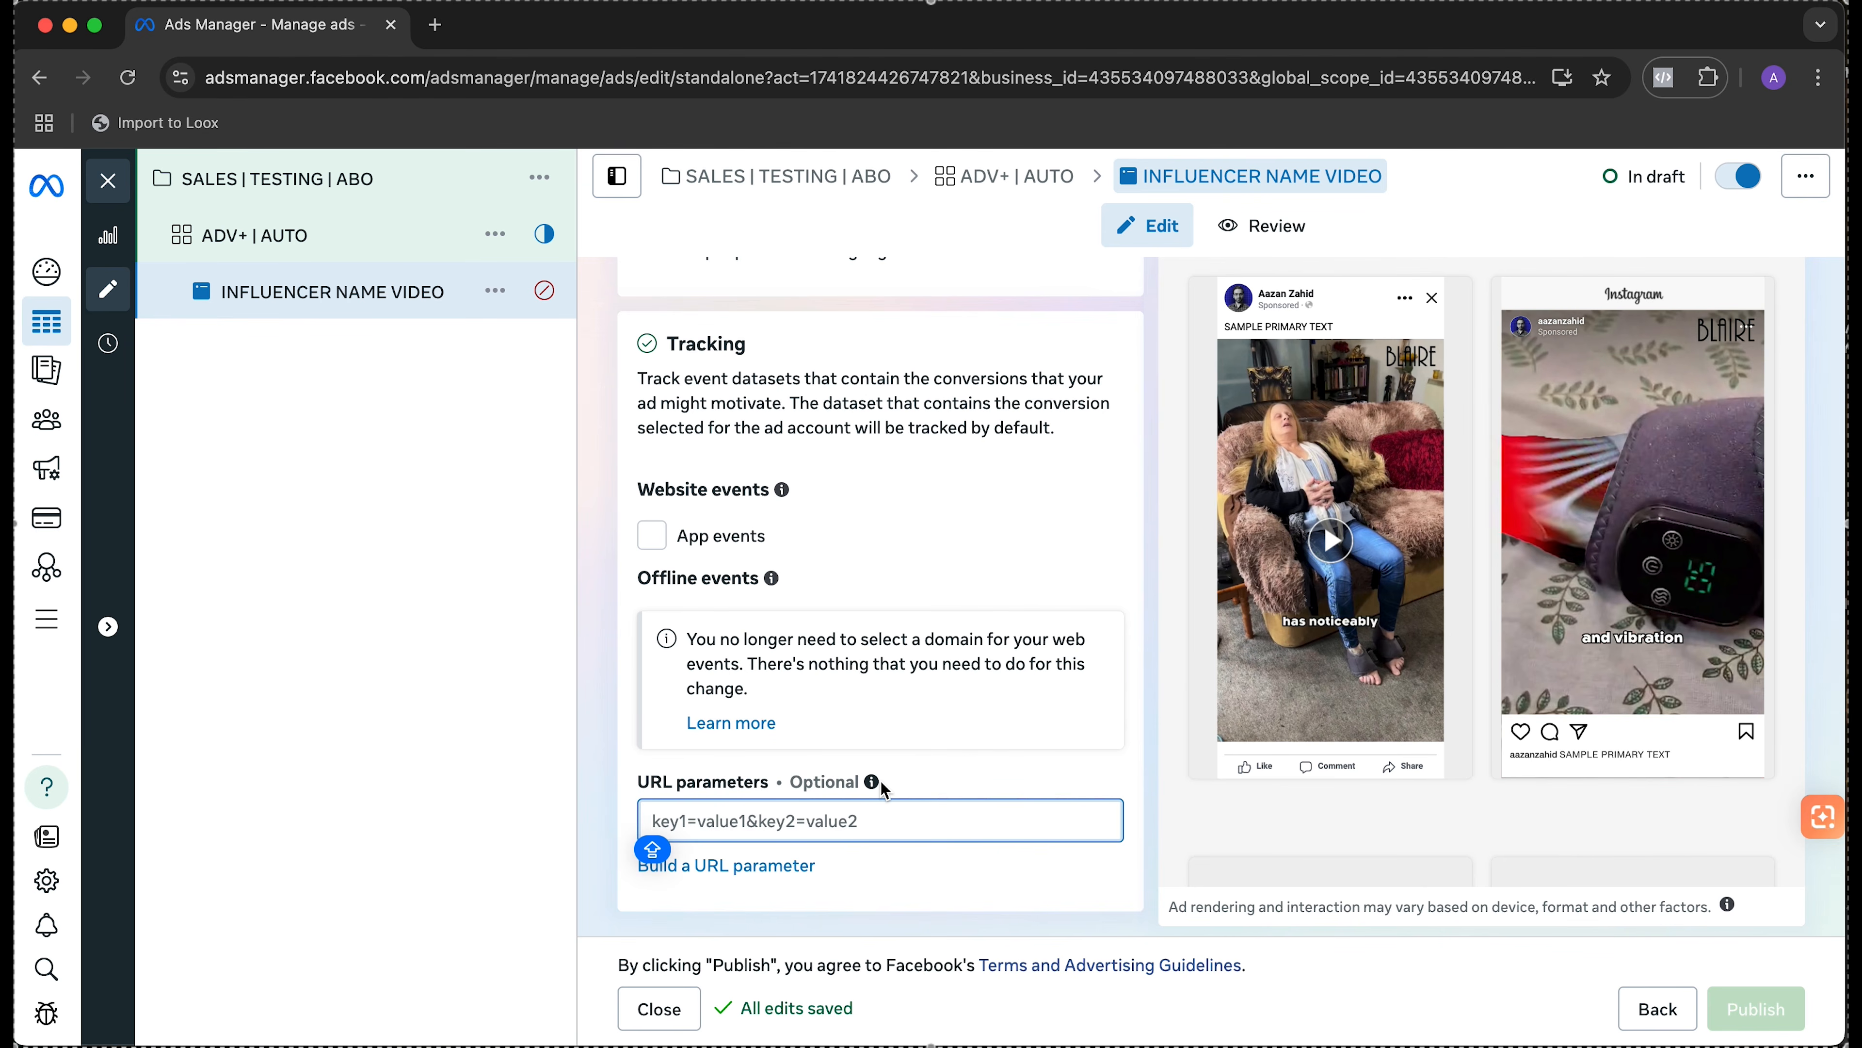
{"action": "left_click", "coordinate": [912, 769]}
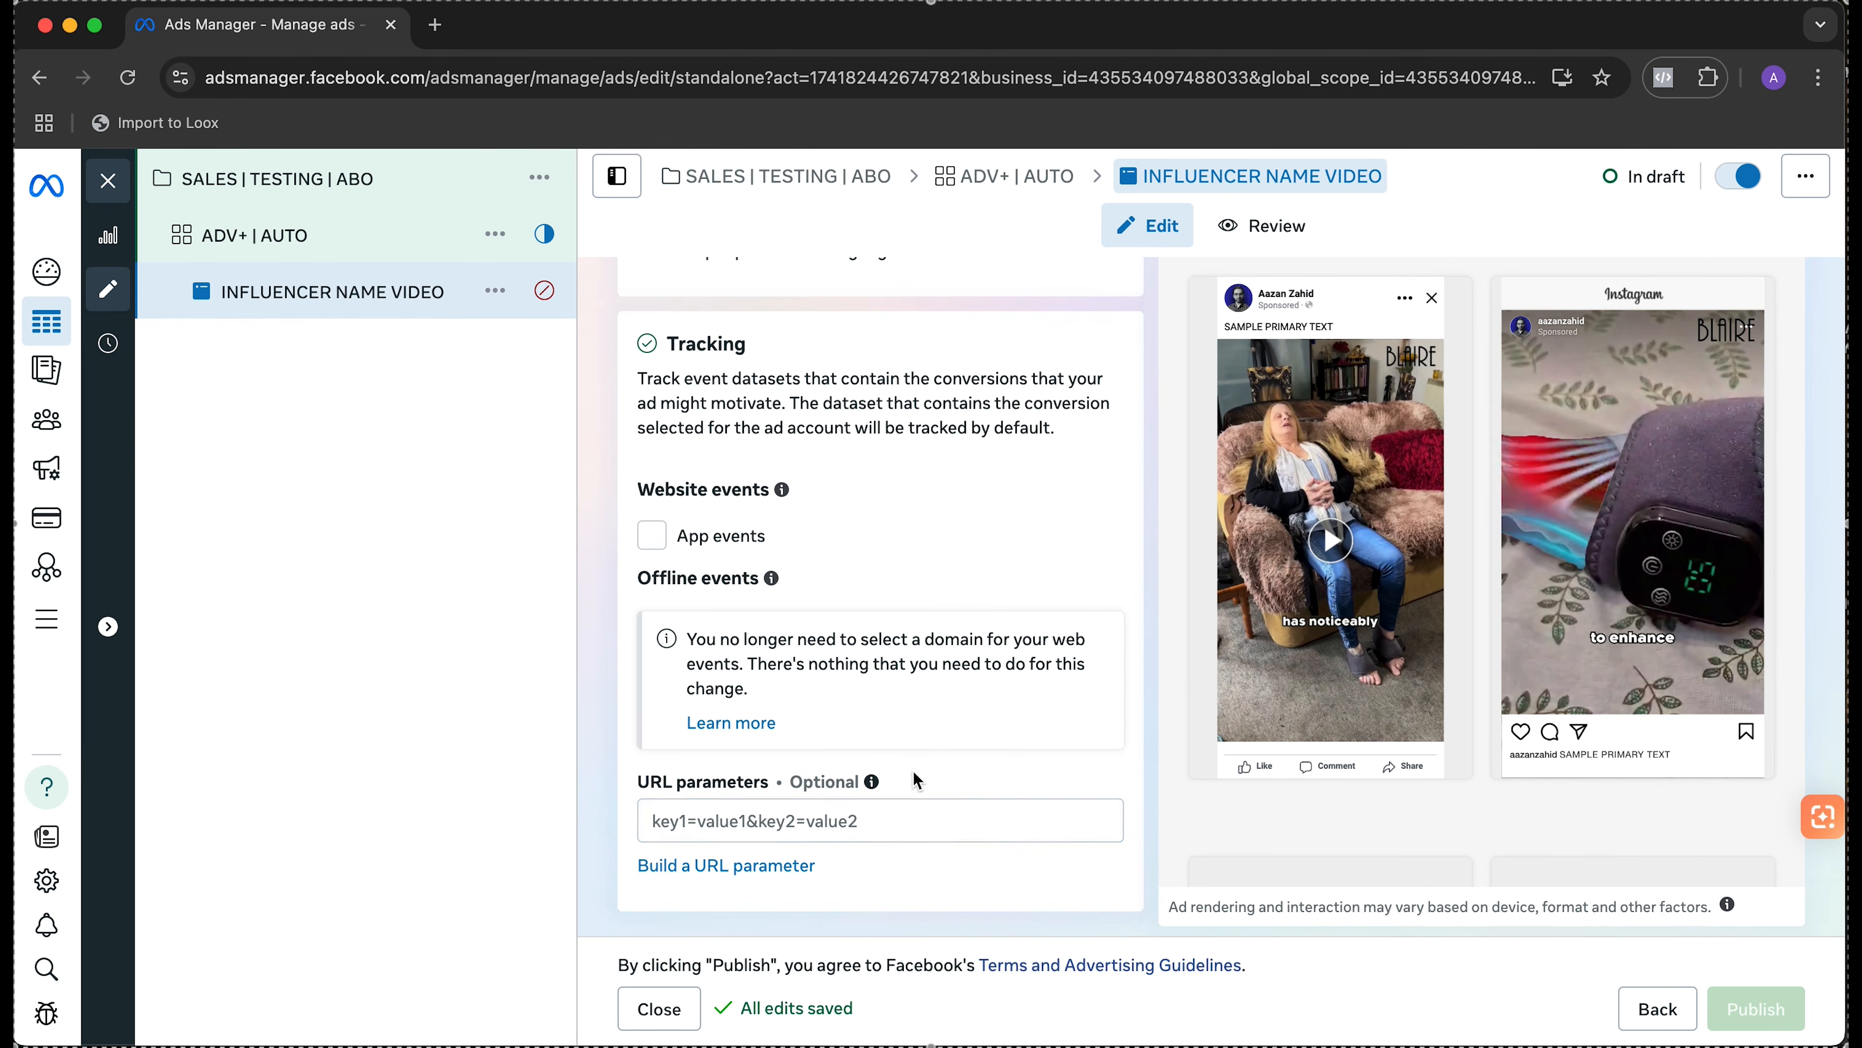